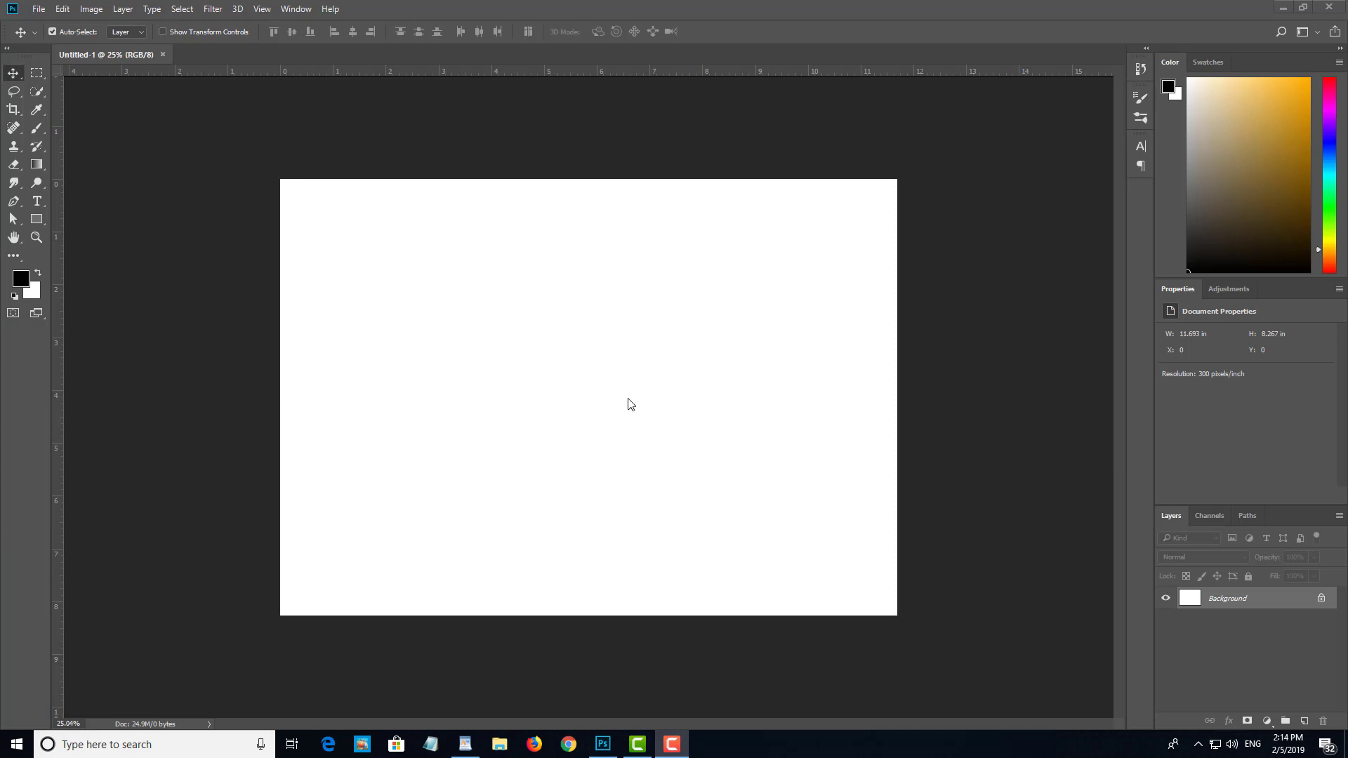
{"action": "left_click", "coordinate": [672, 444]}
{"action": "scroll", "coordinate": [681, 454], "scroll_direction": "up", "scroll_amount": 1}
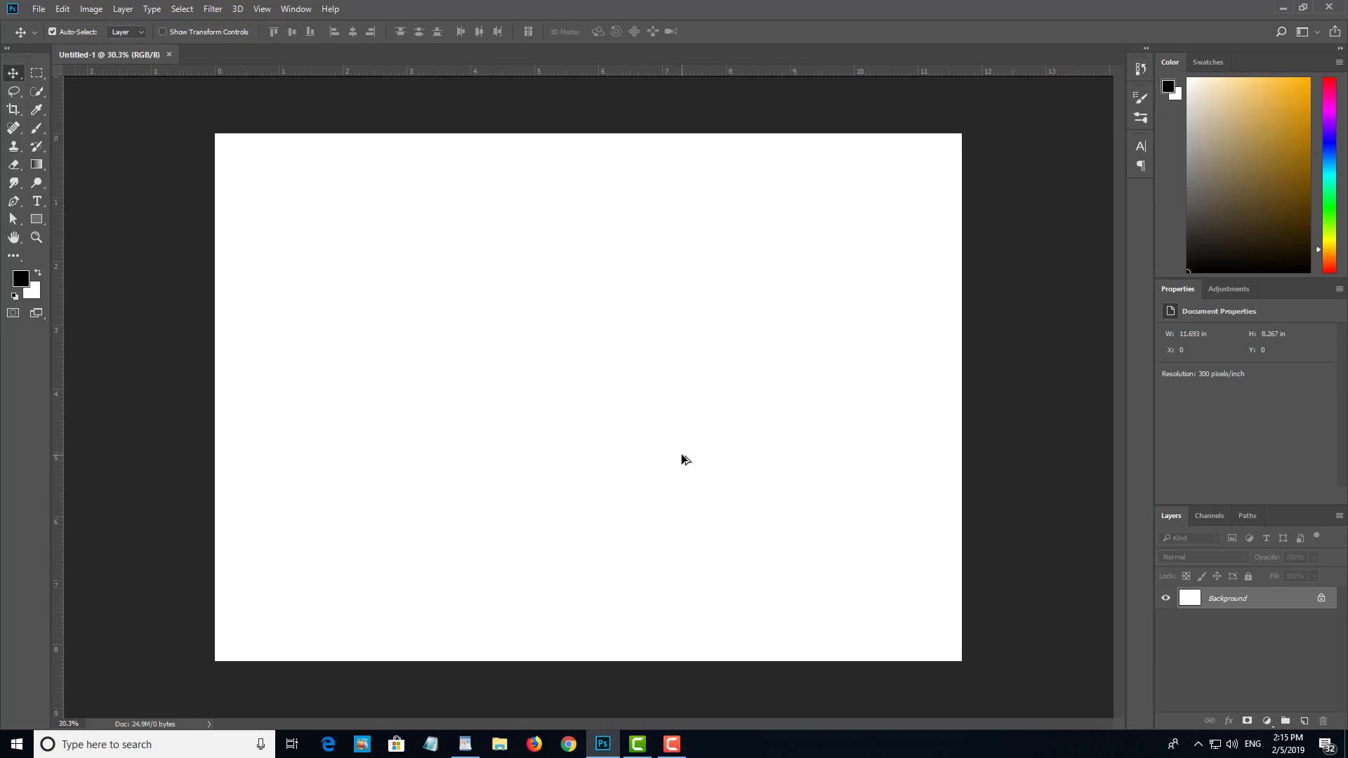
{"action": "scroll", "coordinate": [685, 445], "scroll_direction": "down", "scroll_amount": 1}
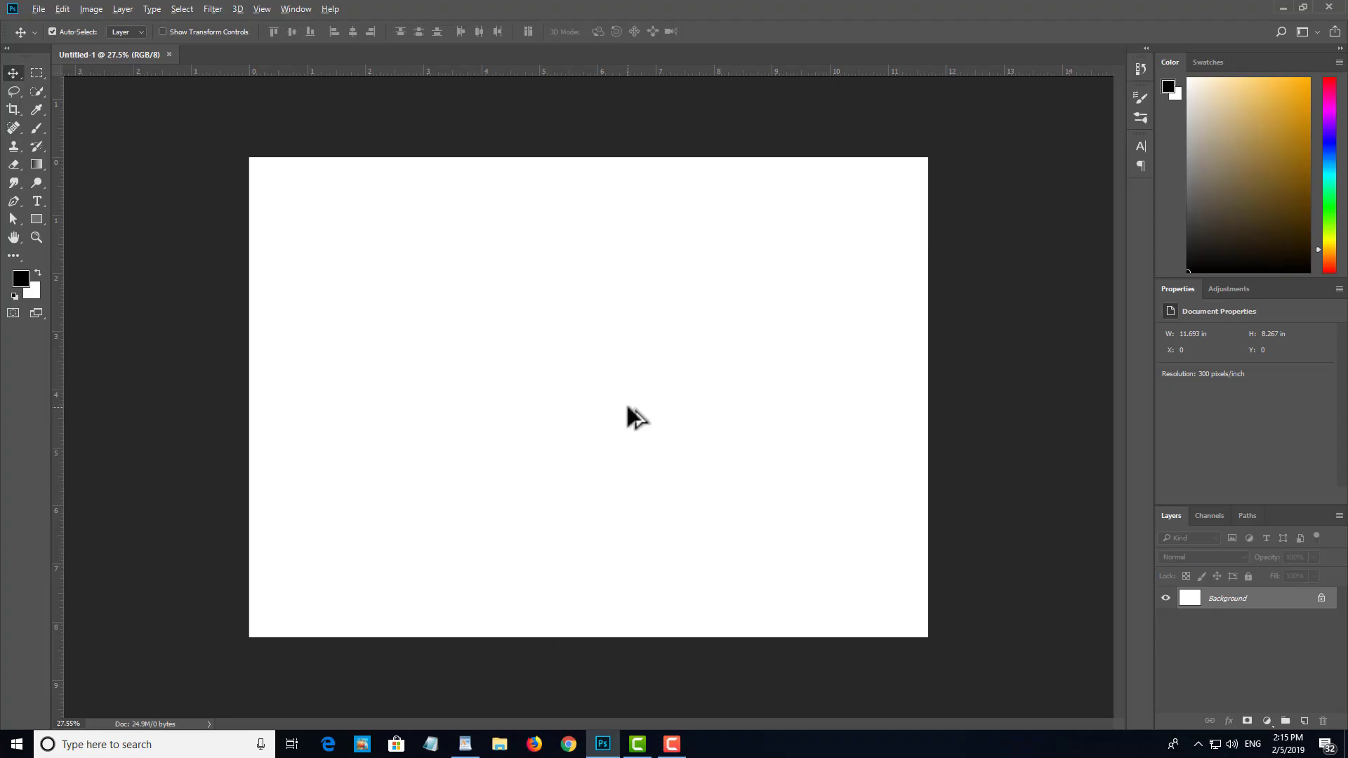
{"action": "scroll", "coordinate": [626, 414], "scroll_direction": "down", "scroll_amount": 1}
{"action": "scroll", "coordinate": [627, 411], "scroll_direction": "up", "scroll_amount": 2}
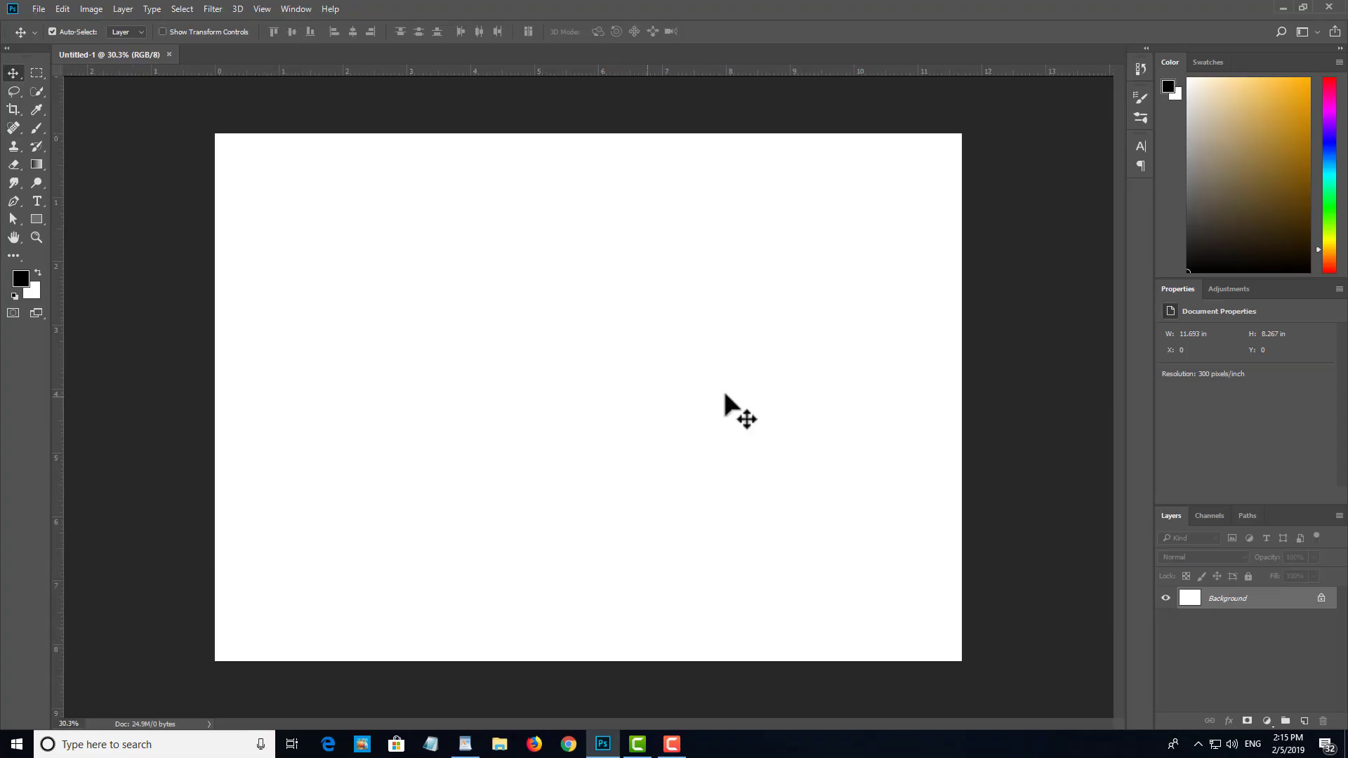
{"action": "scroll", "coordinate": [685, 406], "scroll_direction": "down", "scroll_amount": 1}
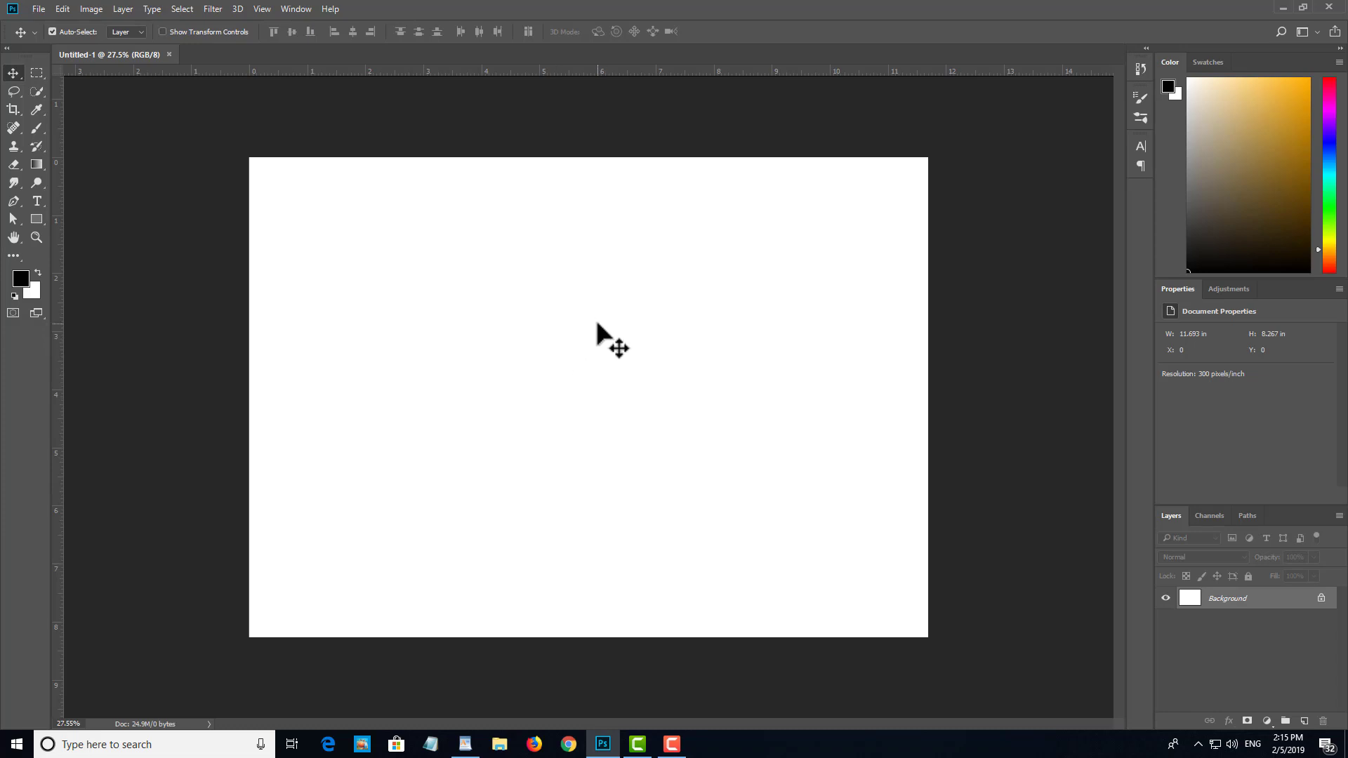
{"action": "key", "text": "ctrl+n"}
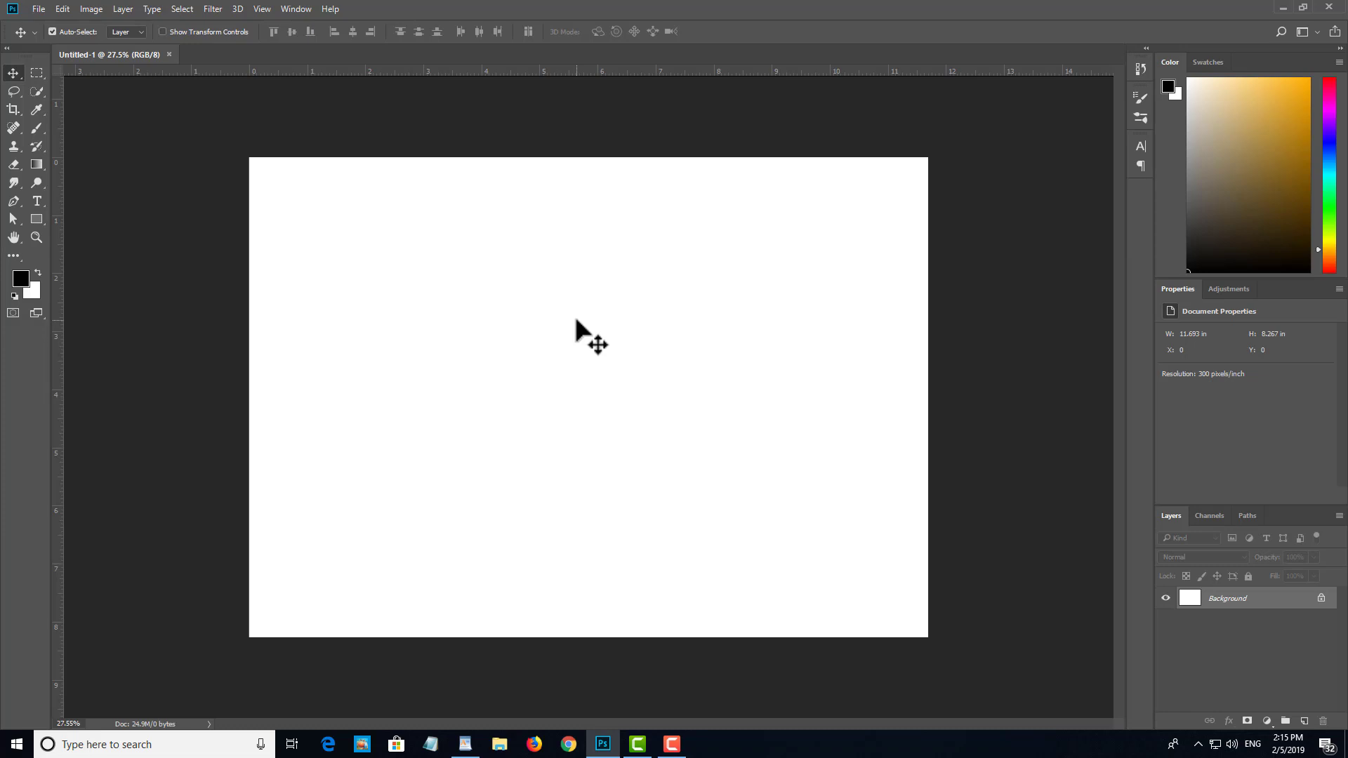
{"action": "scroll", "coordinate": [617, 342], "scroll_direction": "up", "scroll_amount": 1}
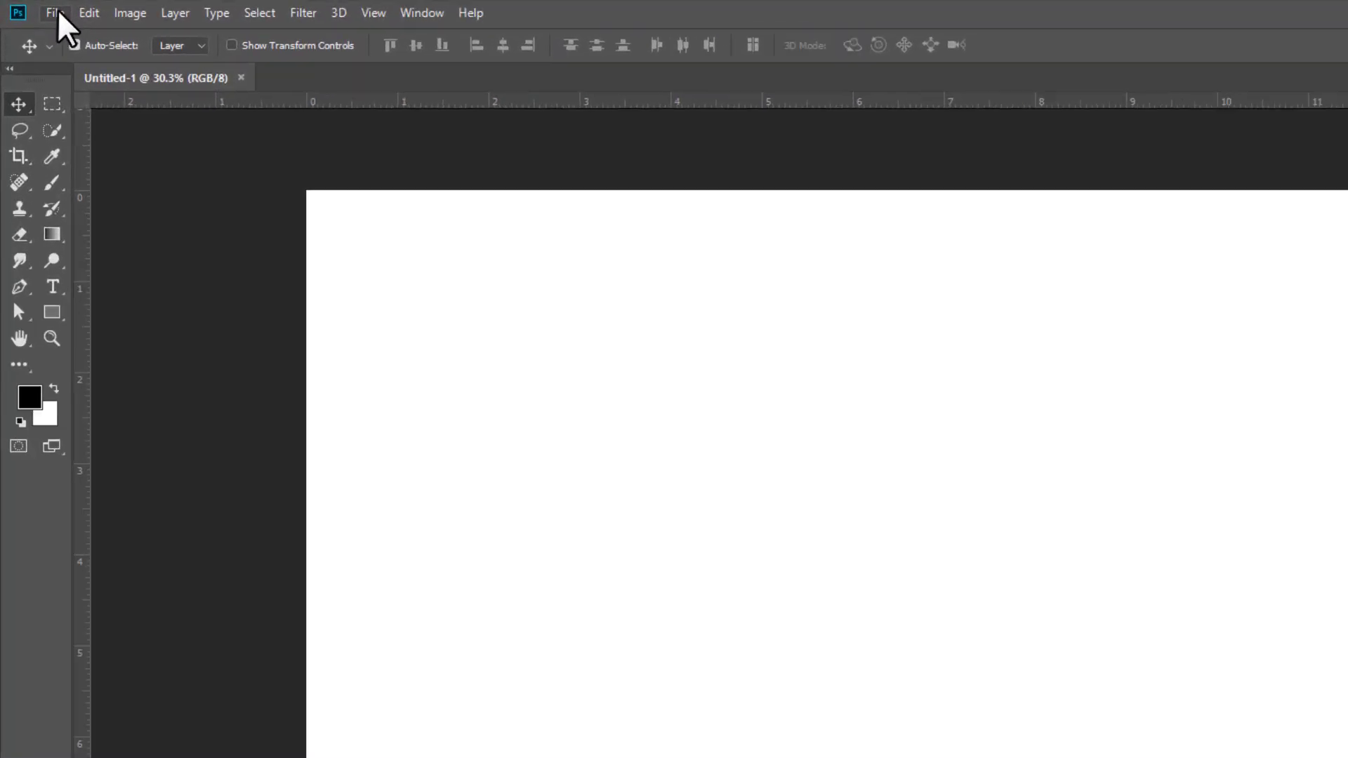
Step: Bring up the New Document dialog to view its recent presets and close it without creating a document
{"action": "left_click", "coordinate": [54, 13]}
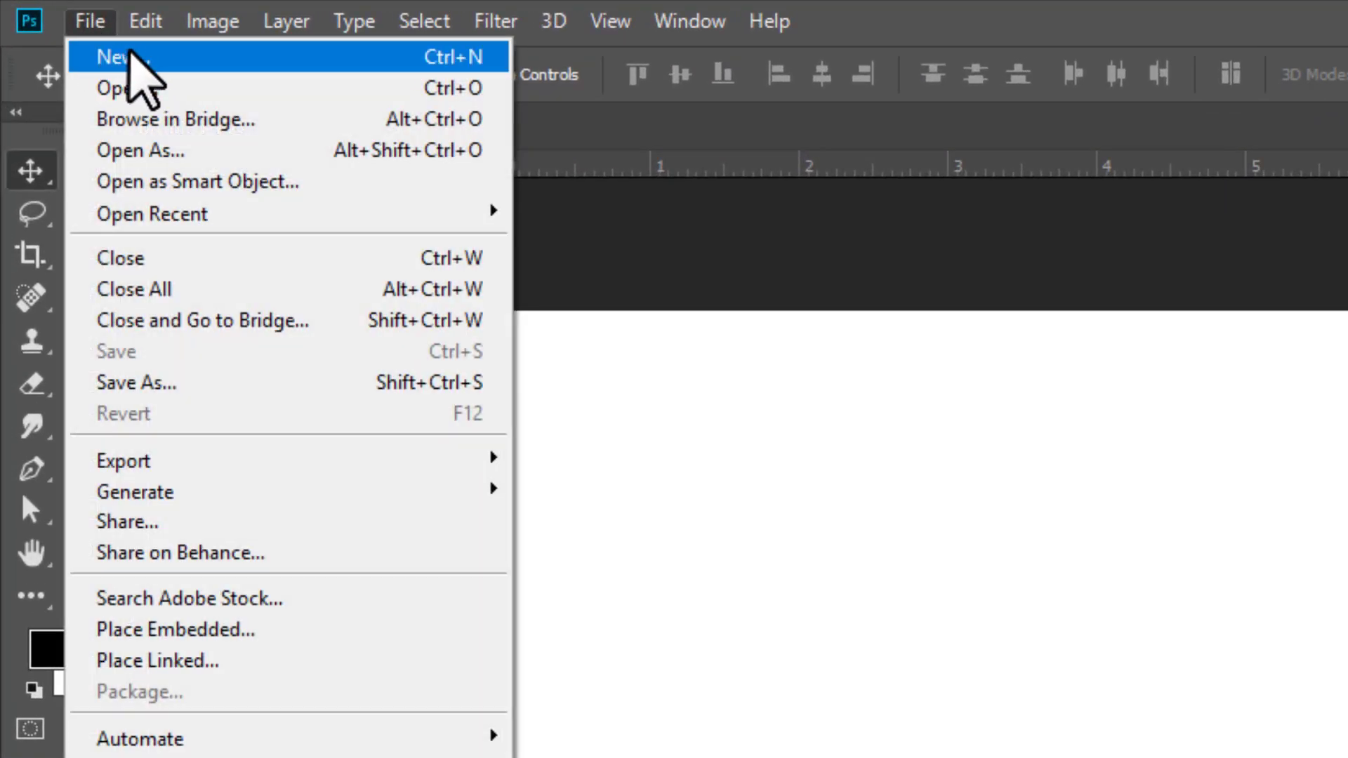
{"action": "left_click", "coordinate": [163, 55]}
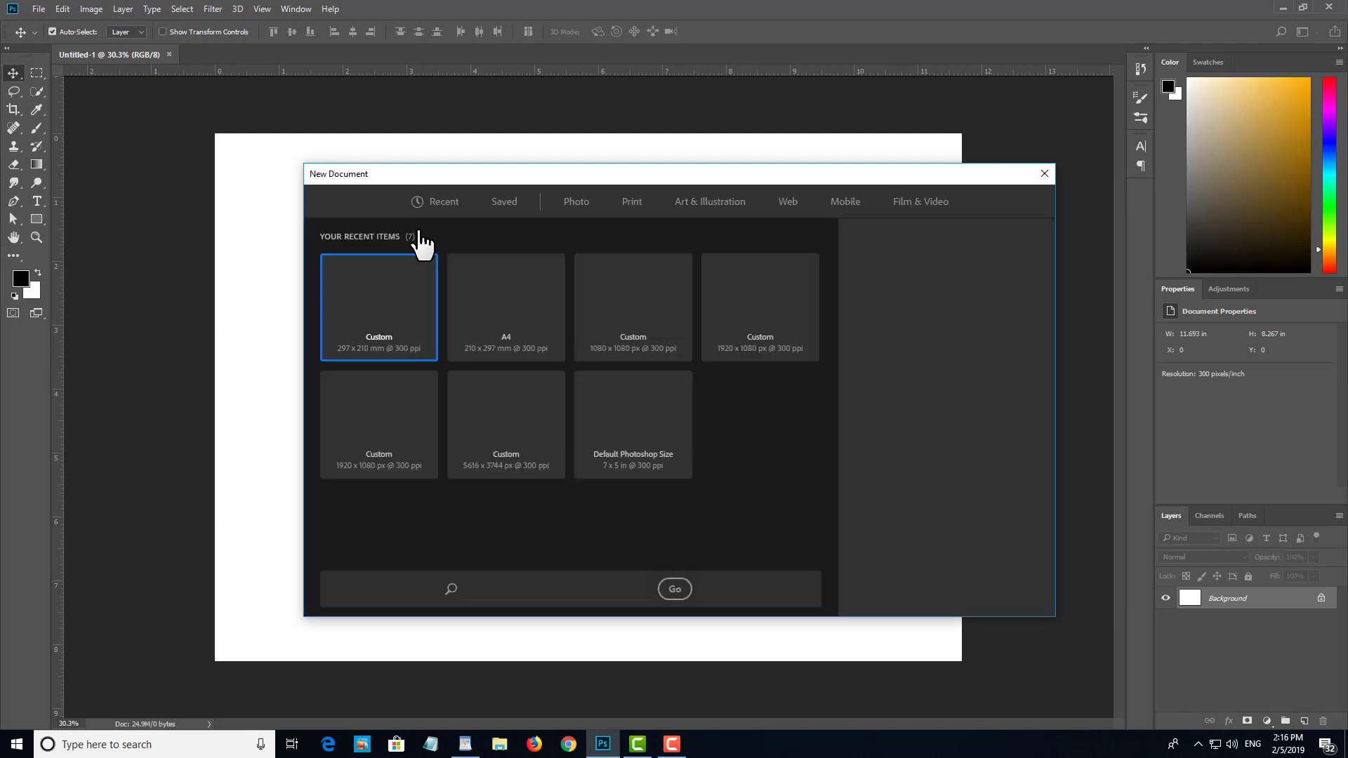
{"action": "mouse_move", "coordinate": [437, 174]}
{"action": "left_mouse_down"}
{"action": "mouse_move", "coordinate": [459, 198]}
{"action": "mouse_move", "coordinate": [457, 173]}
{"action": "left_mouse_up"}
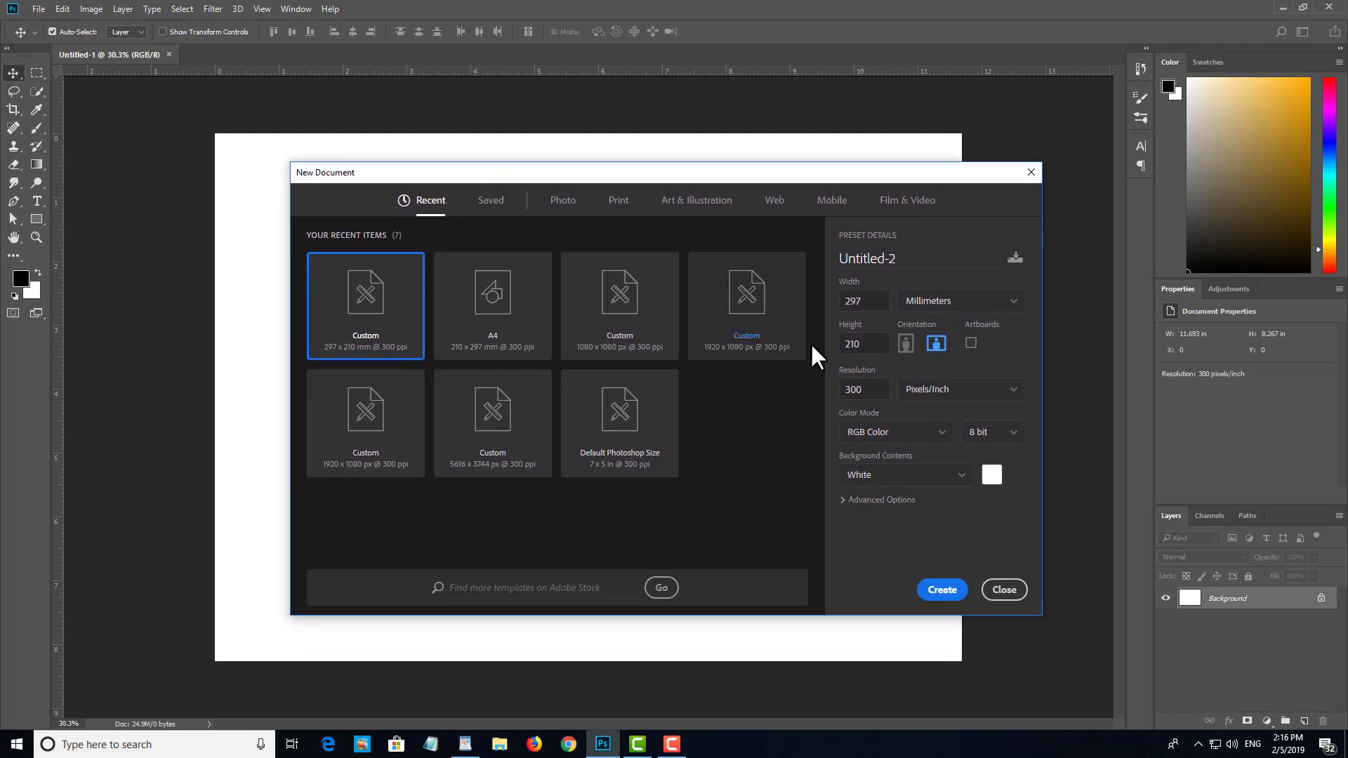
{"action": "left_click", "coordinate": [1029, 171]}
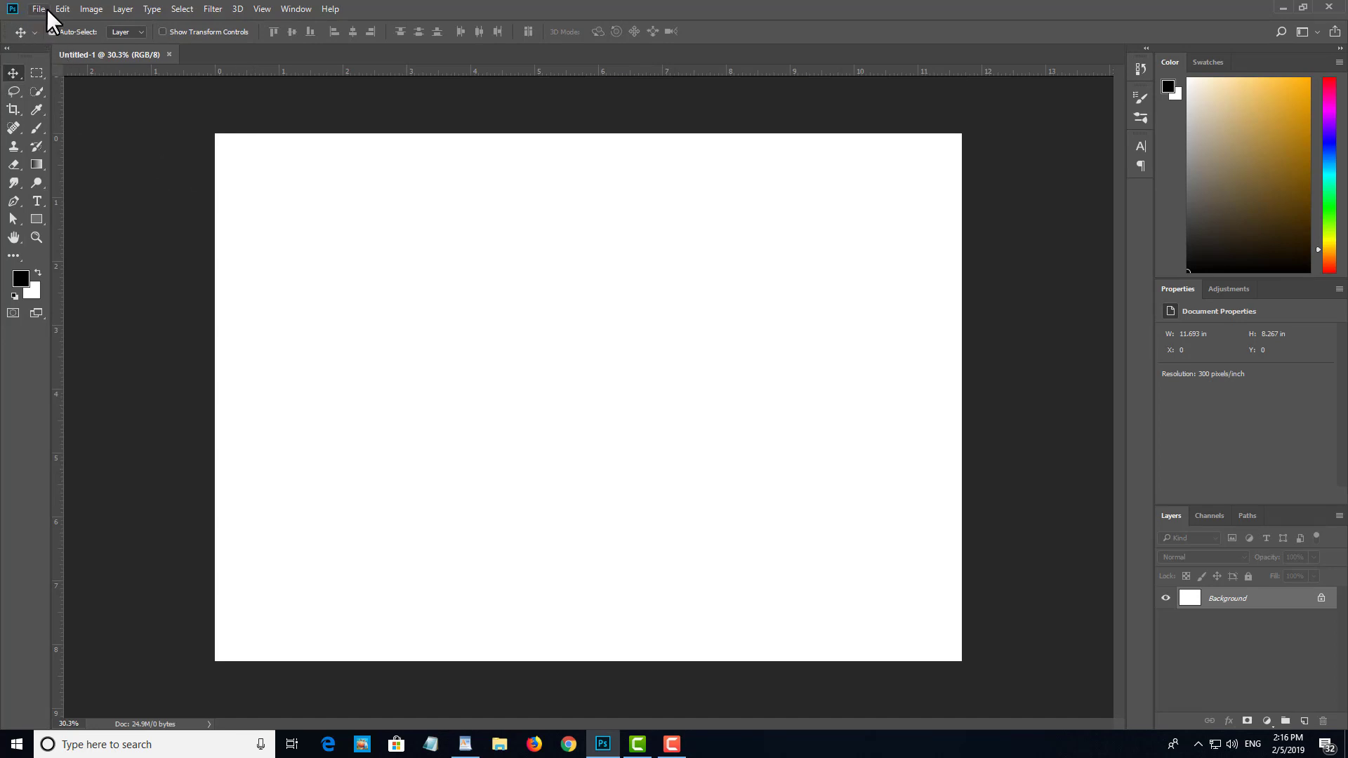
{"action": "left_click", "coordinate": [44, 8]}
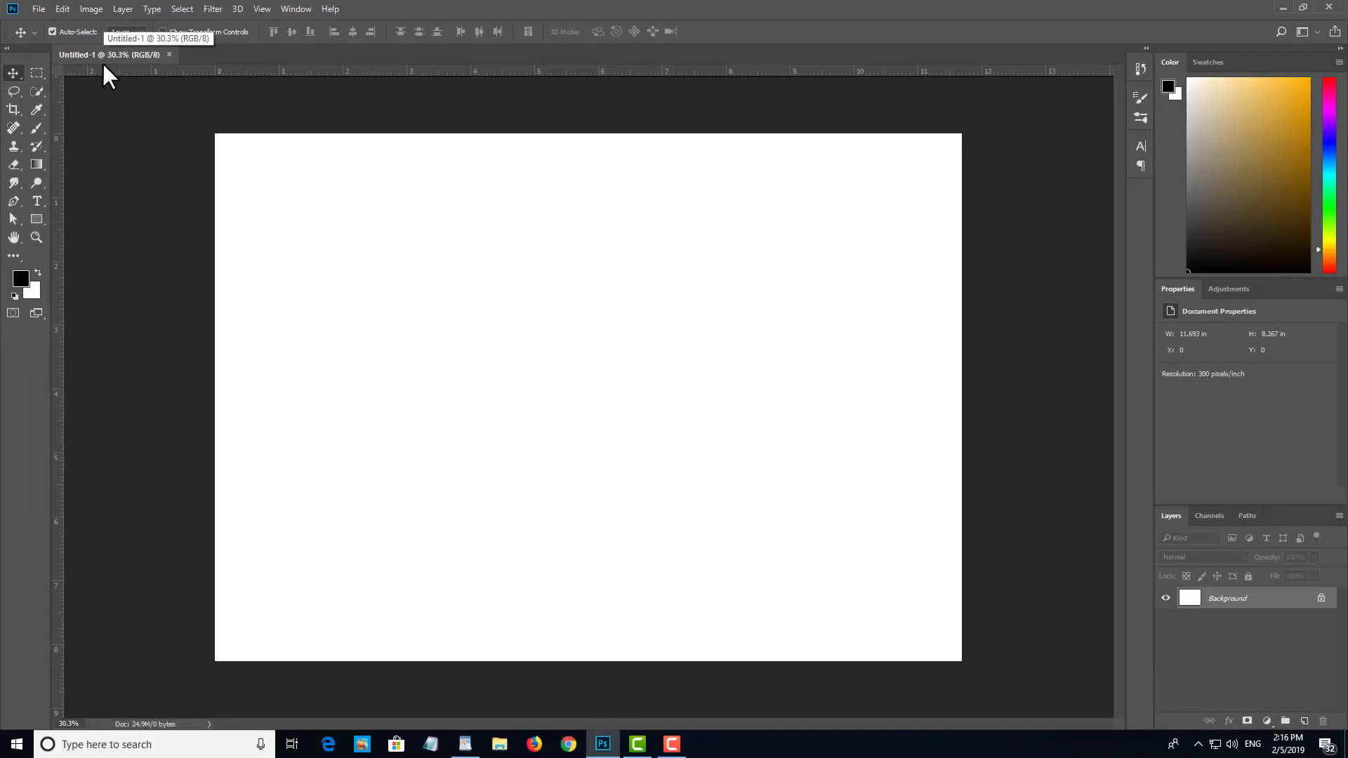
Step: Reopen the New Document dialog, review the 297 x 210 mm, 300 ppi preset details, and dismiss the dialog
{"action": "key", "text": "ctrl+n"}
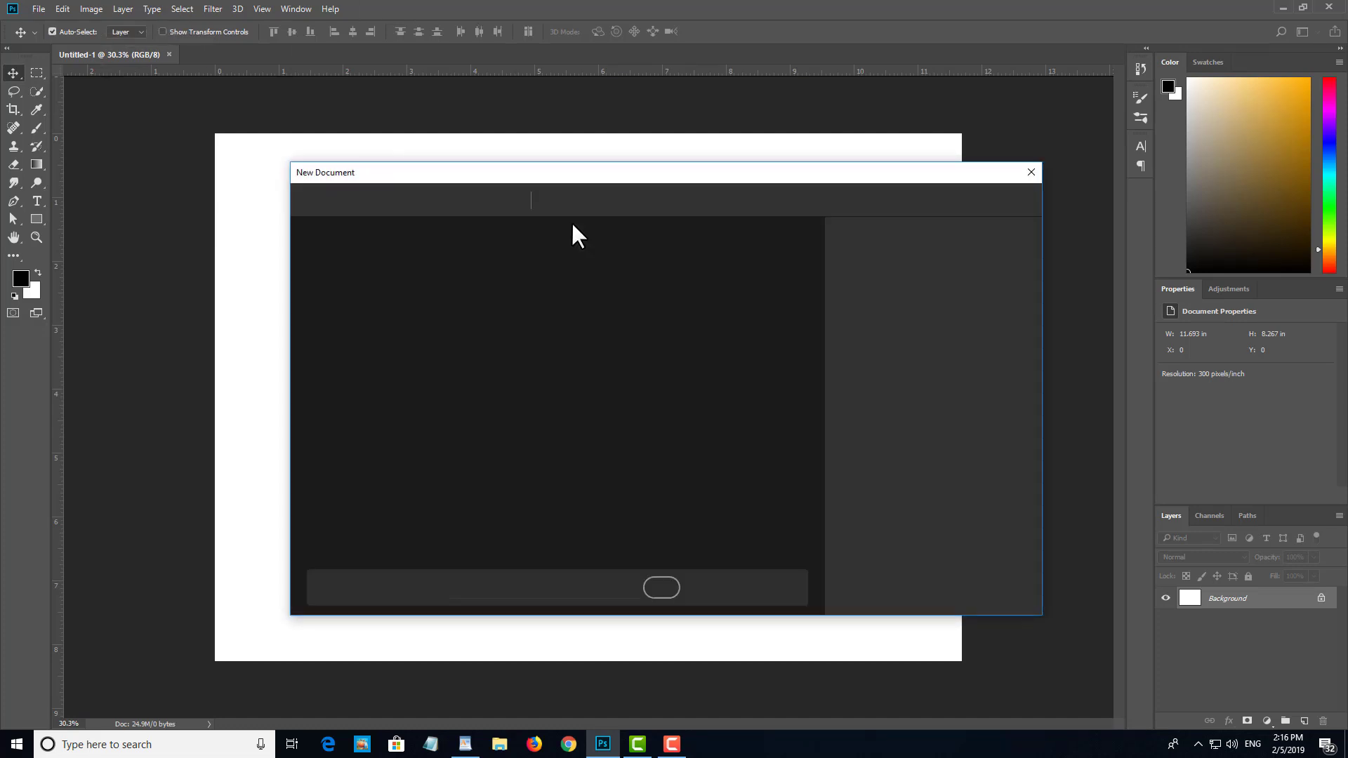
{"action": "left_click_drag", "start_coordinate": [617, 163], "coordinate": [621, 158]}
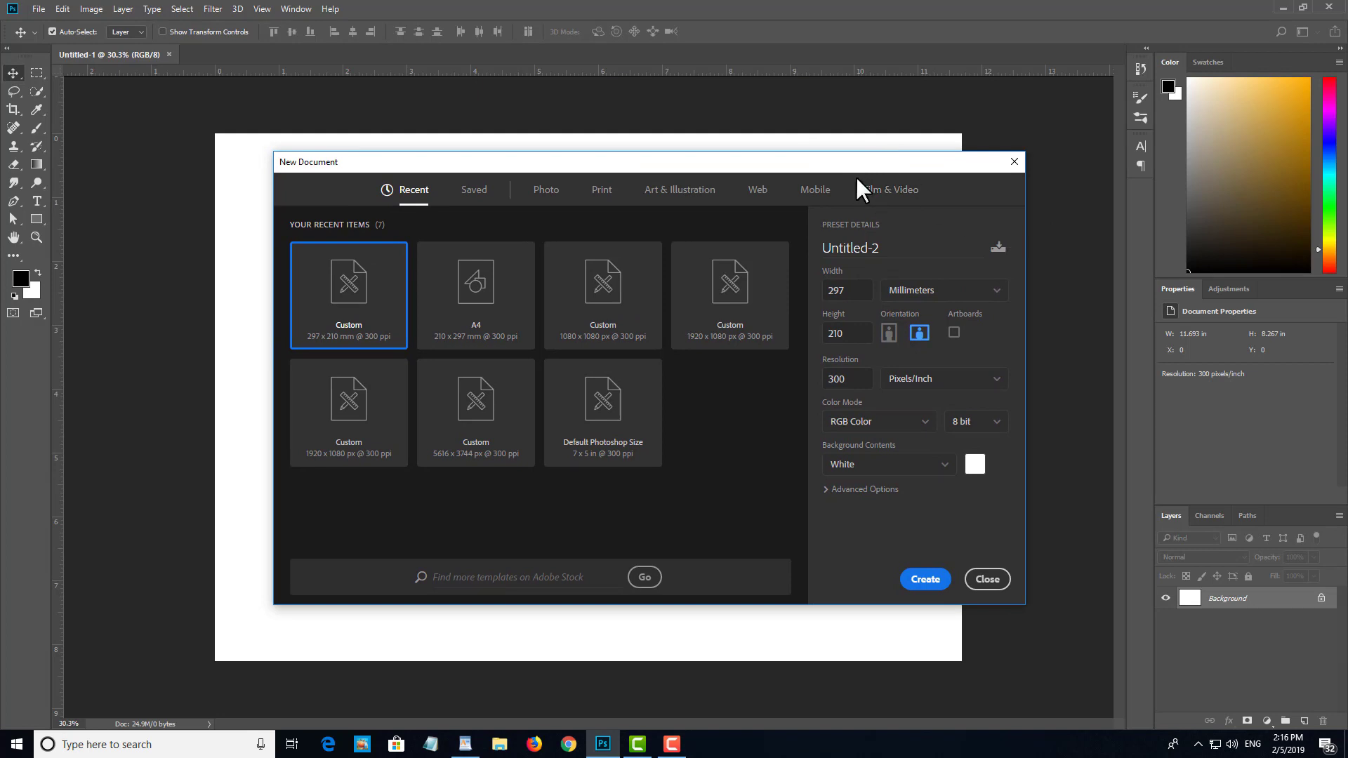
{"action": "left_click", "coordinate": [925, 579]}
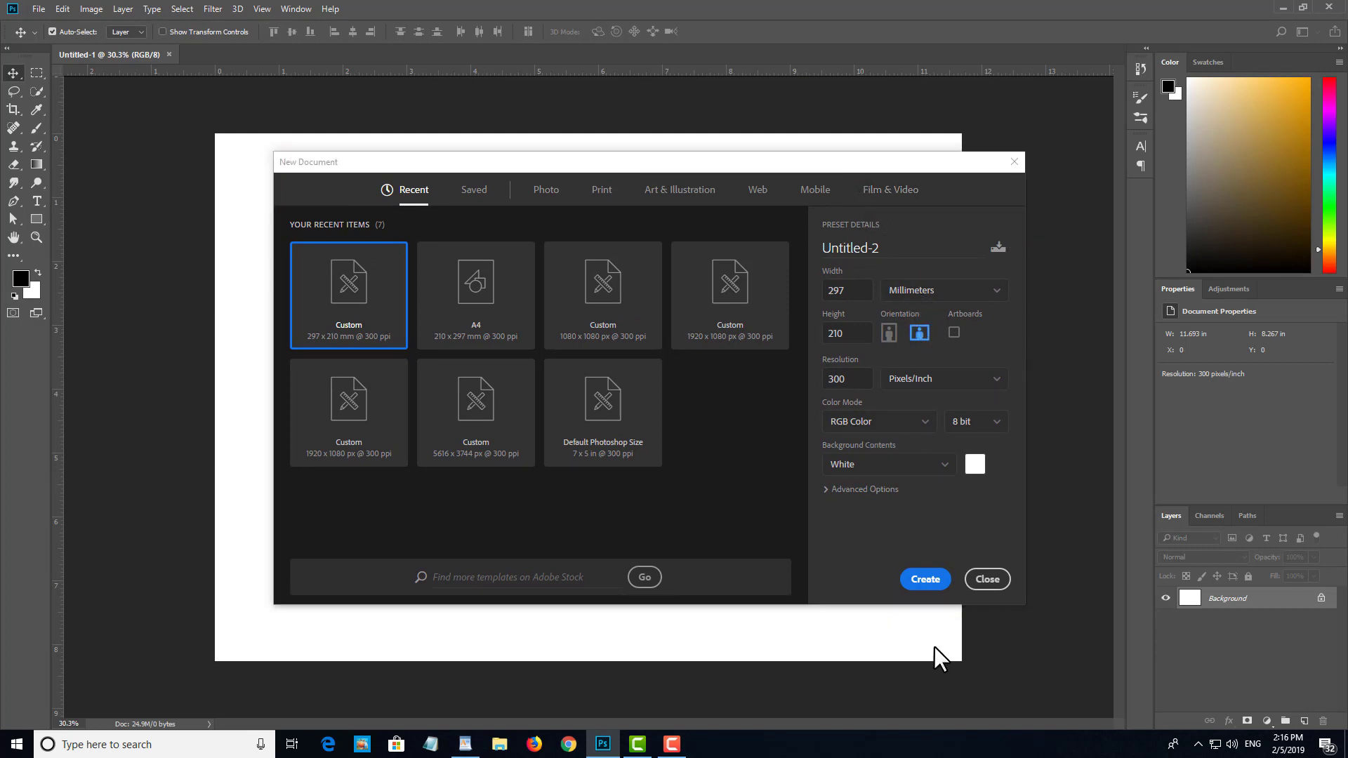
{"action": "left_click", "coordinate": [988, 579]}
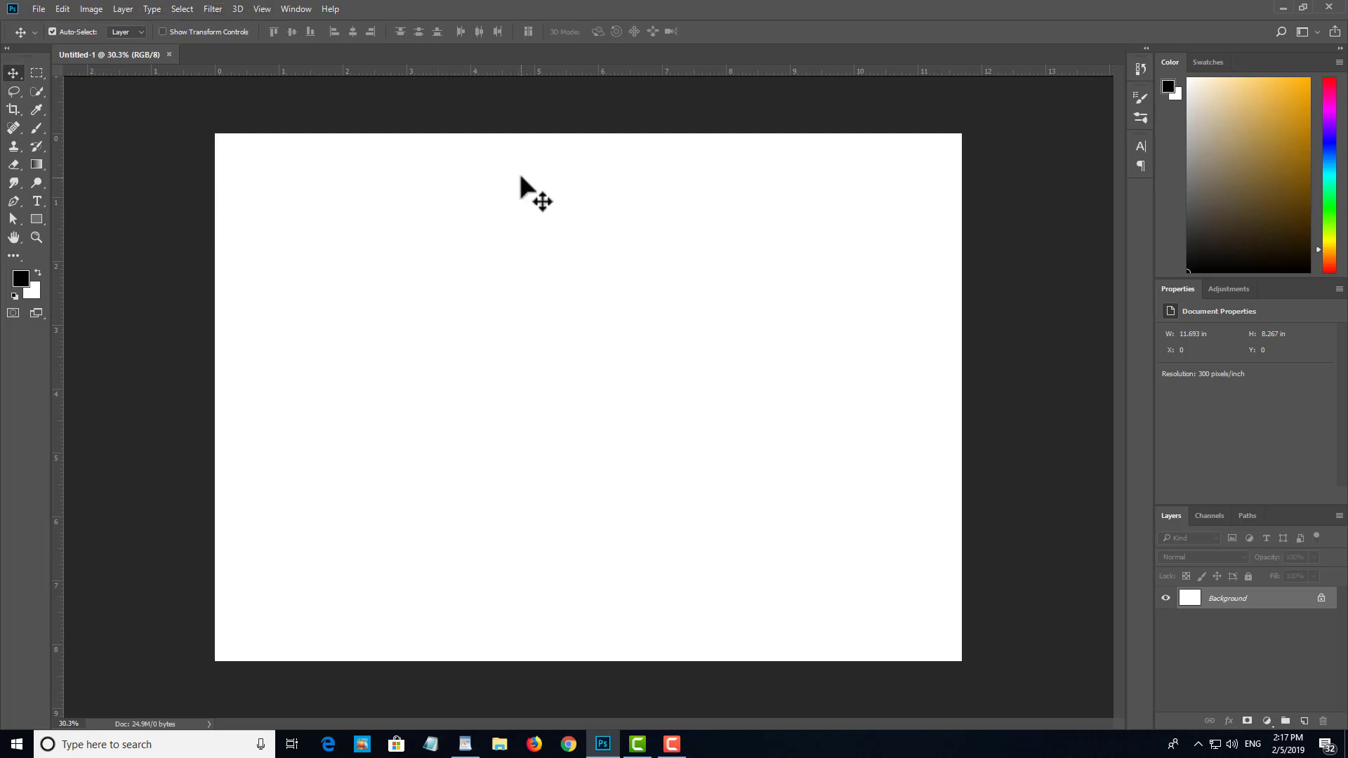
Step: Open the image file training from the Desktop folder stored on the desktop
{"action": "key", "text": "ctrl"}
{"action": "key", "text": "ctrl+o"}
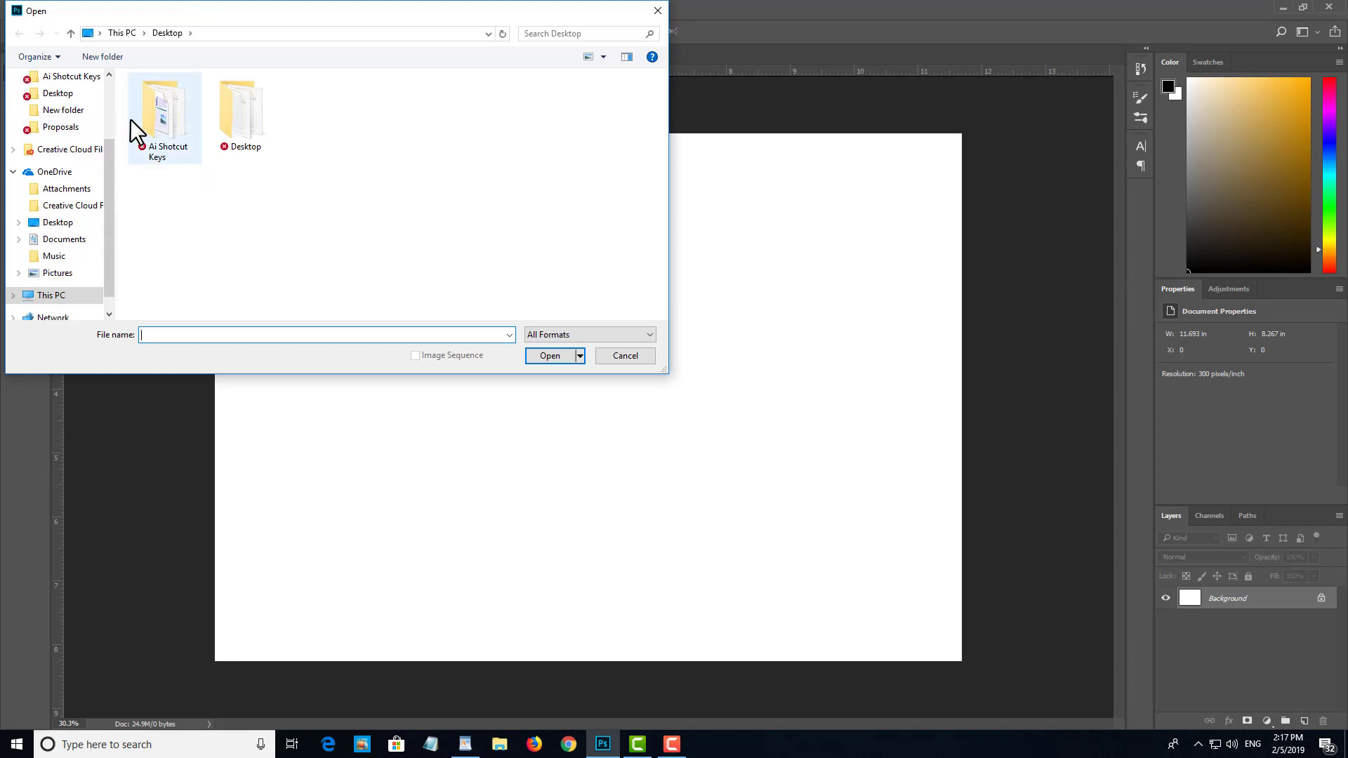
{"action": "scroll", "coordinate": [39, 168], "scroll_direction": "up", "scroll_amount": 2}
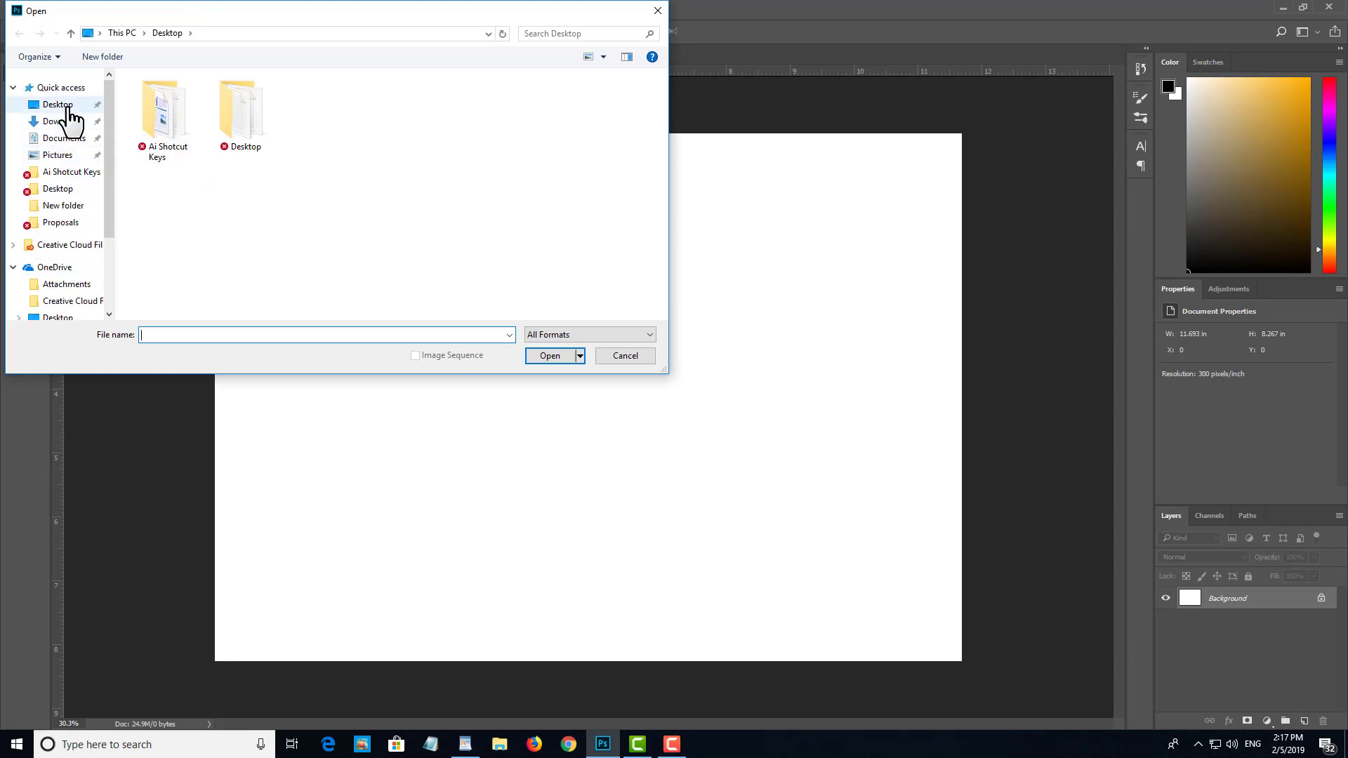
{"action": "left_click", "coordinate": [59, 105]}
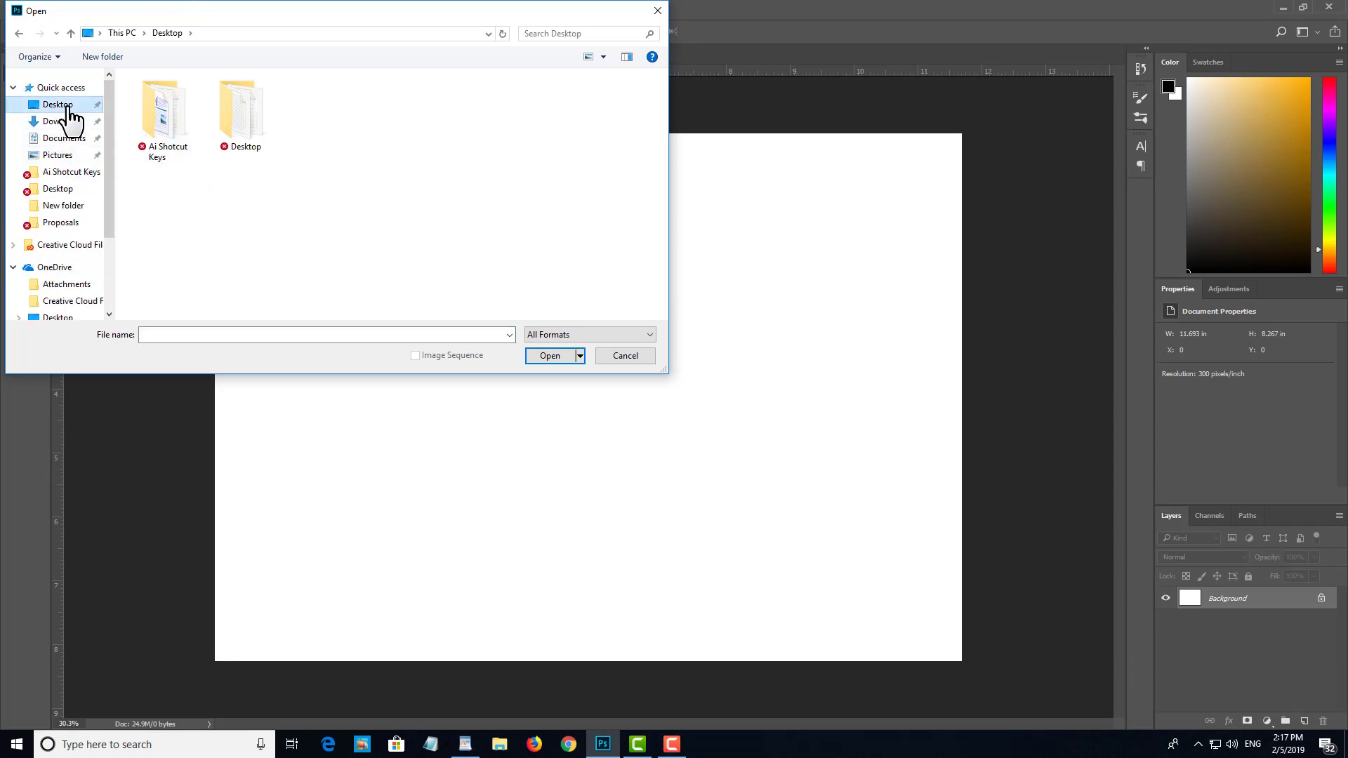
{"action": "left_click", "coordinate": [233, 118]}
{"action": "double_click", "coordinate": [233, 118]}
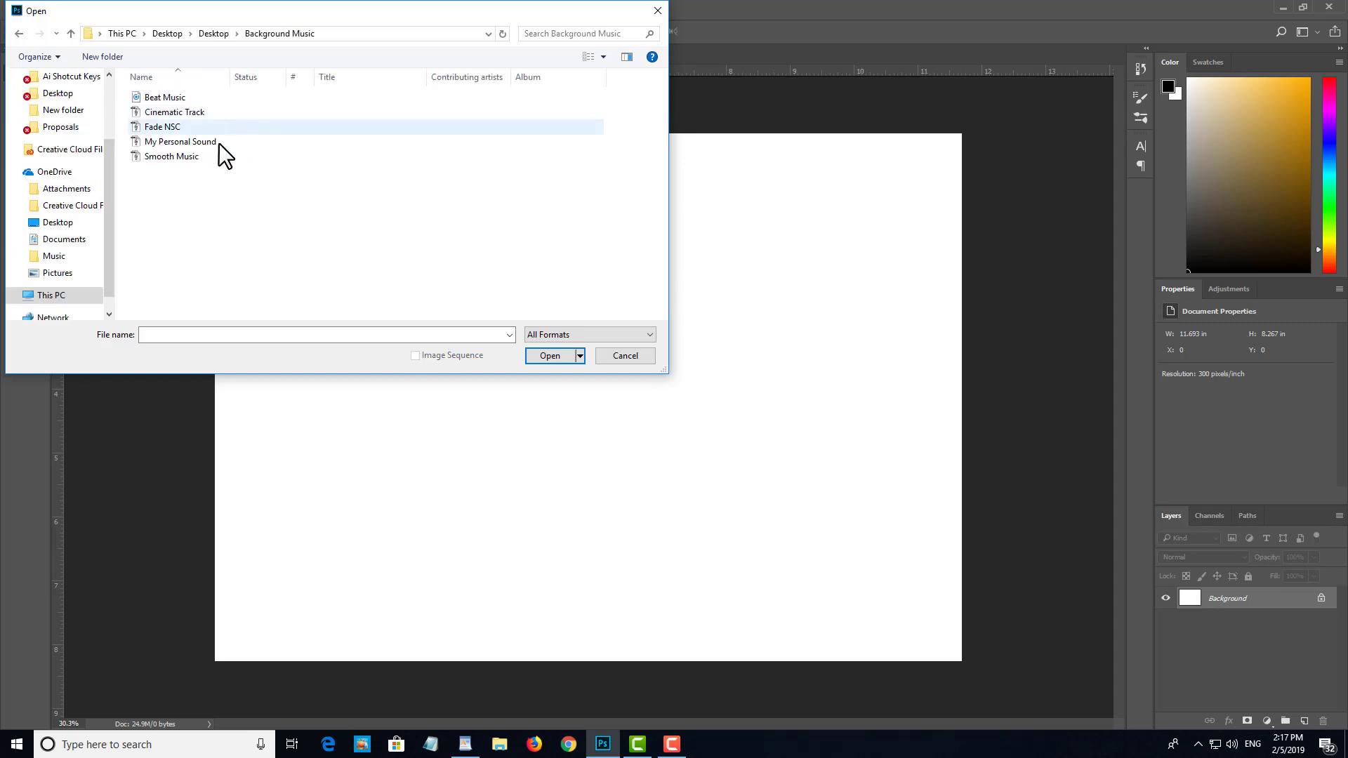
{"action": "left_click", "coordinate": [19, 34]}
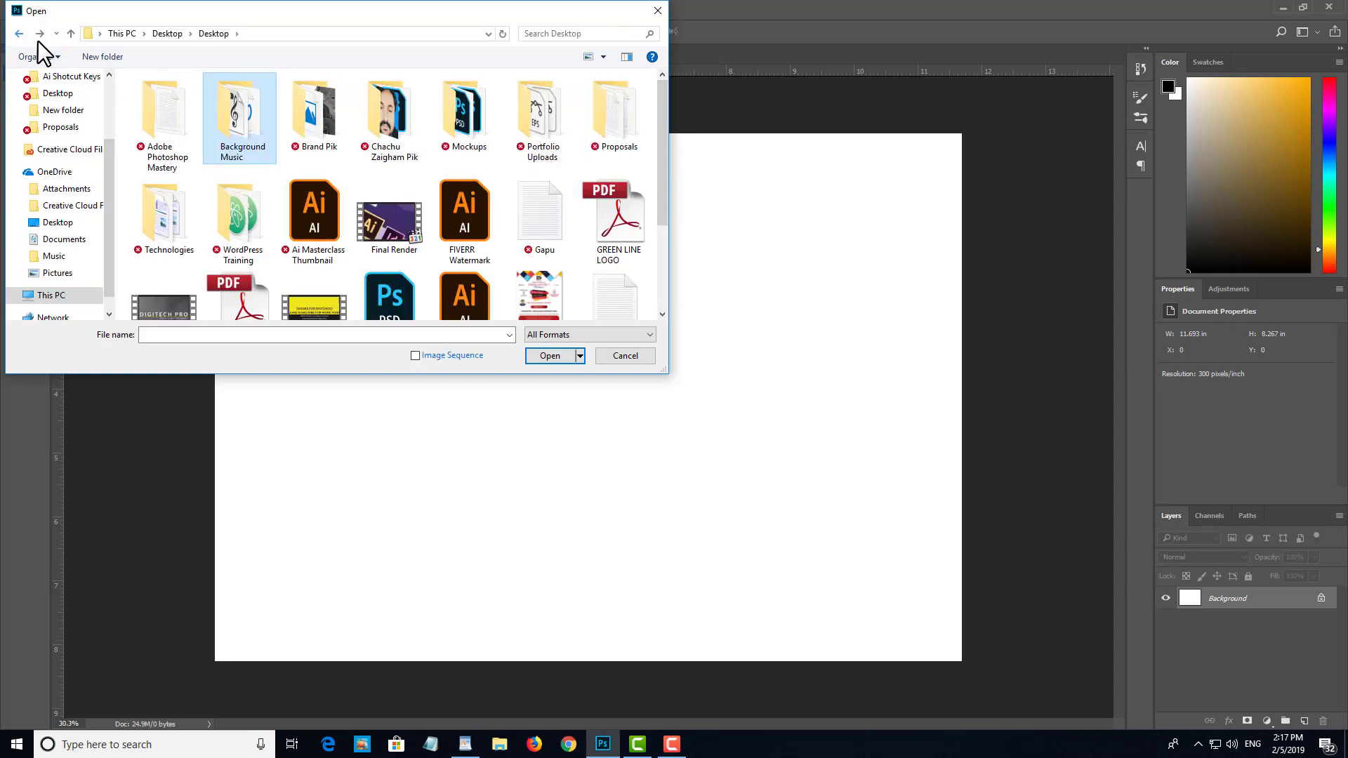
{"action": "scroll", "coordinate": [465, 187], "scroll_direction": "down", "scroll_amount": 2}
{"action": "scroll", "coordinate": [465, 188], "scroll_direction": "down", "scroll_amount": 2}
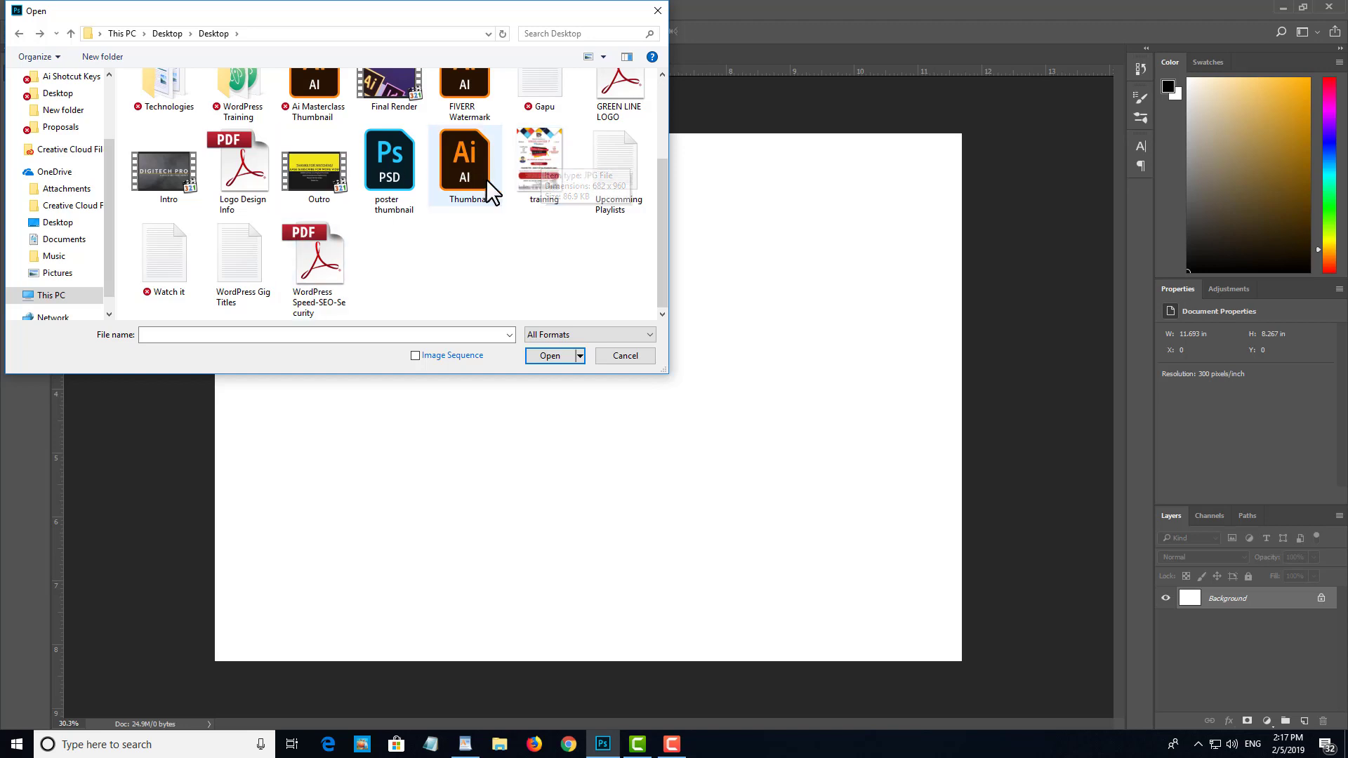
{"action": "scroll", "coordinate": [499, 192], "scroll_direction": "up", "scroll_amount": 2}
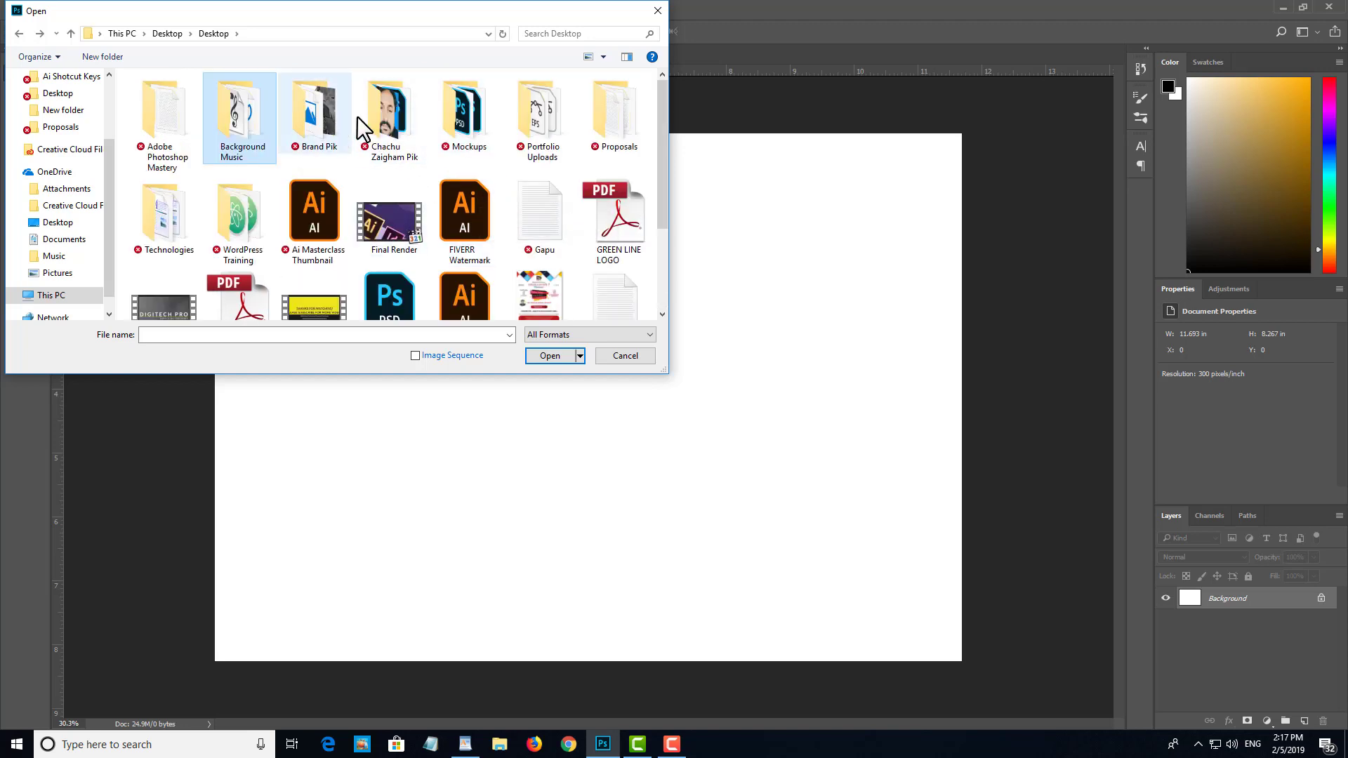
{"action": "scroll", "coordinate": [336, 126], "scroll_direction": "down", "scroll_amount": 2}
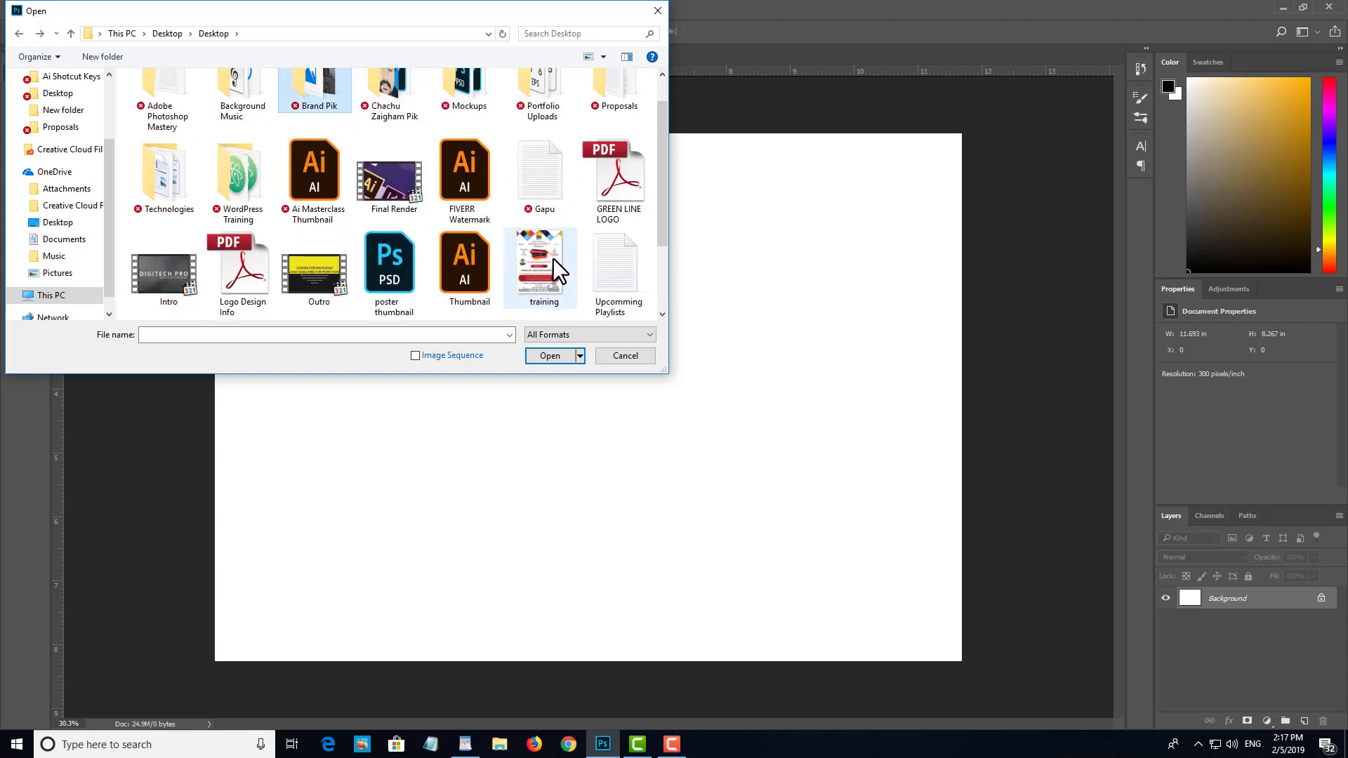
{"action": "double_click", "coordinate": [550, 247]}
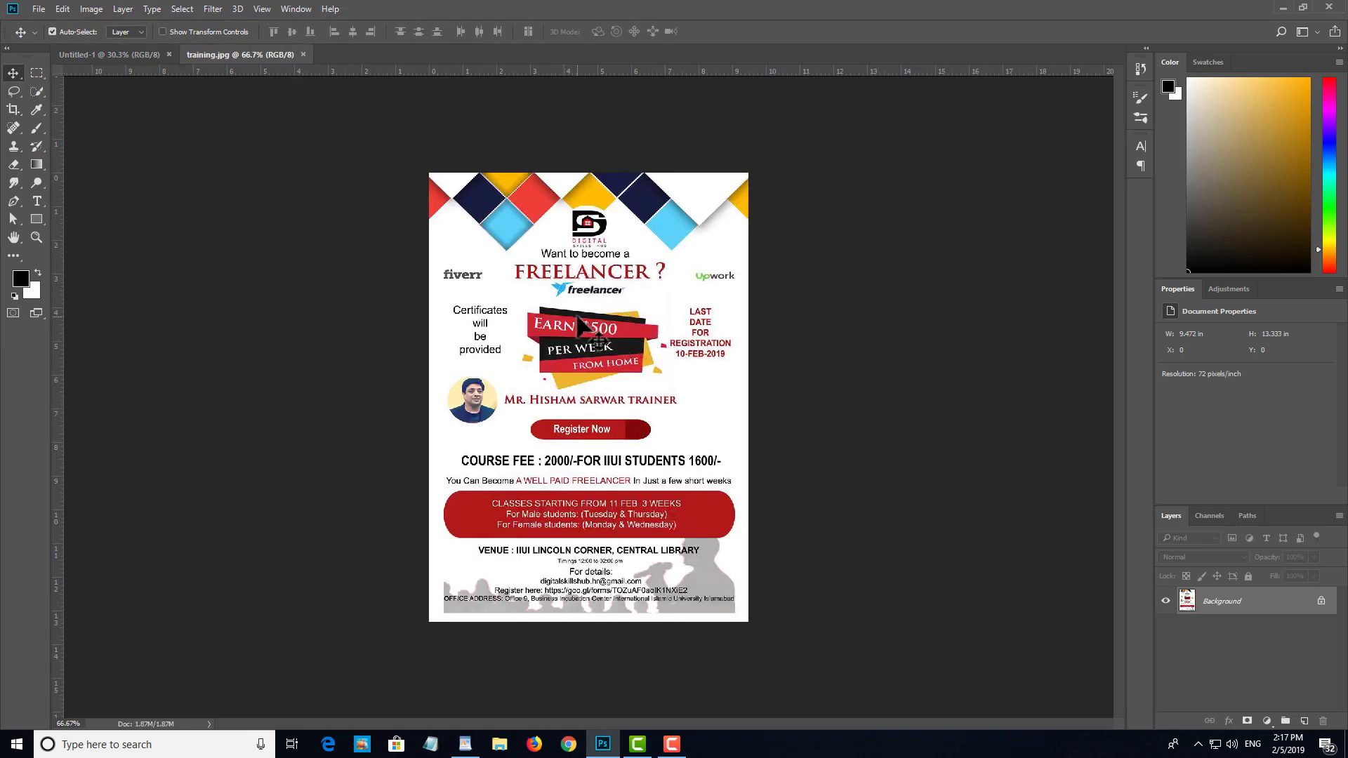
Step: Close the training.jpg document, leaving the blank Untitled-1 document open
{"action": "scroll", "coordinate": [586, 336], "scroll_direction": "down", "scroll_amount": 2}
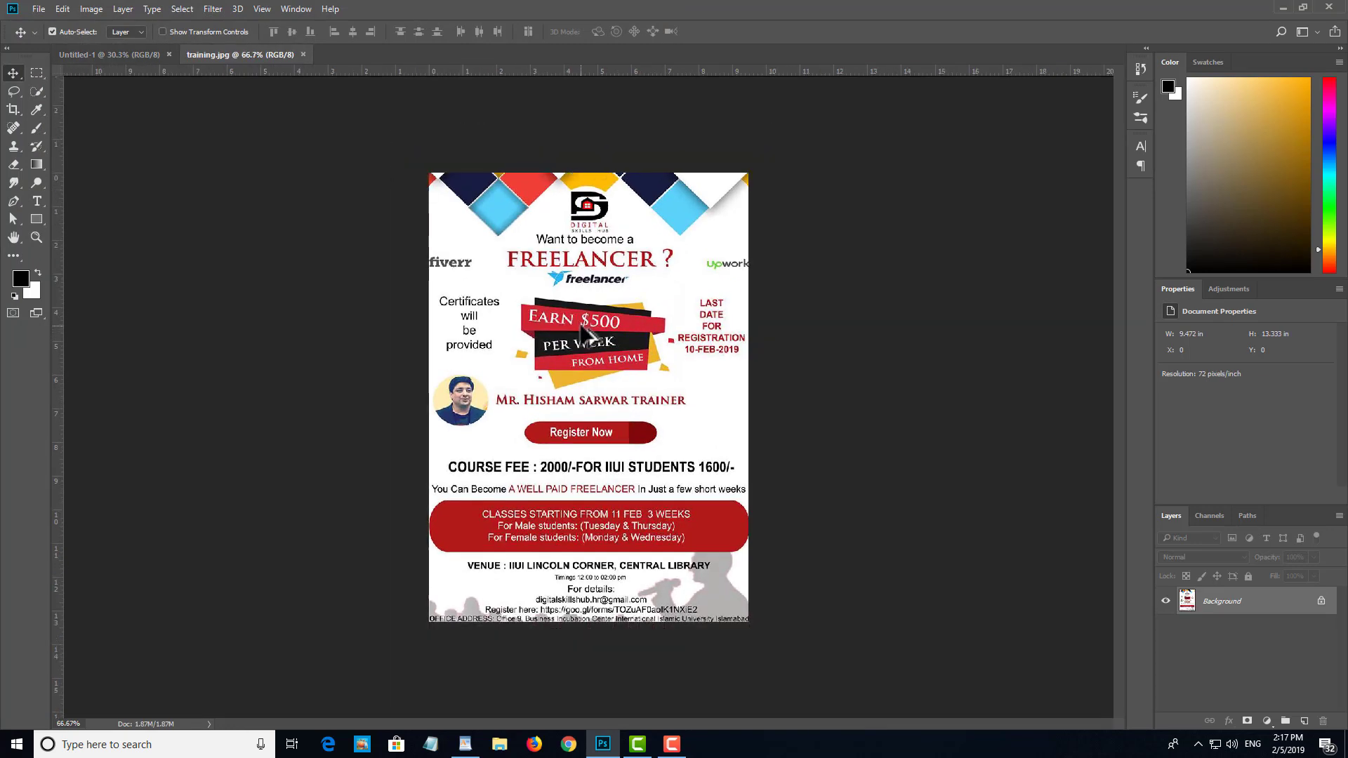
{"action": "left_click", "coordinate": [304, 54]}
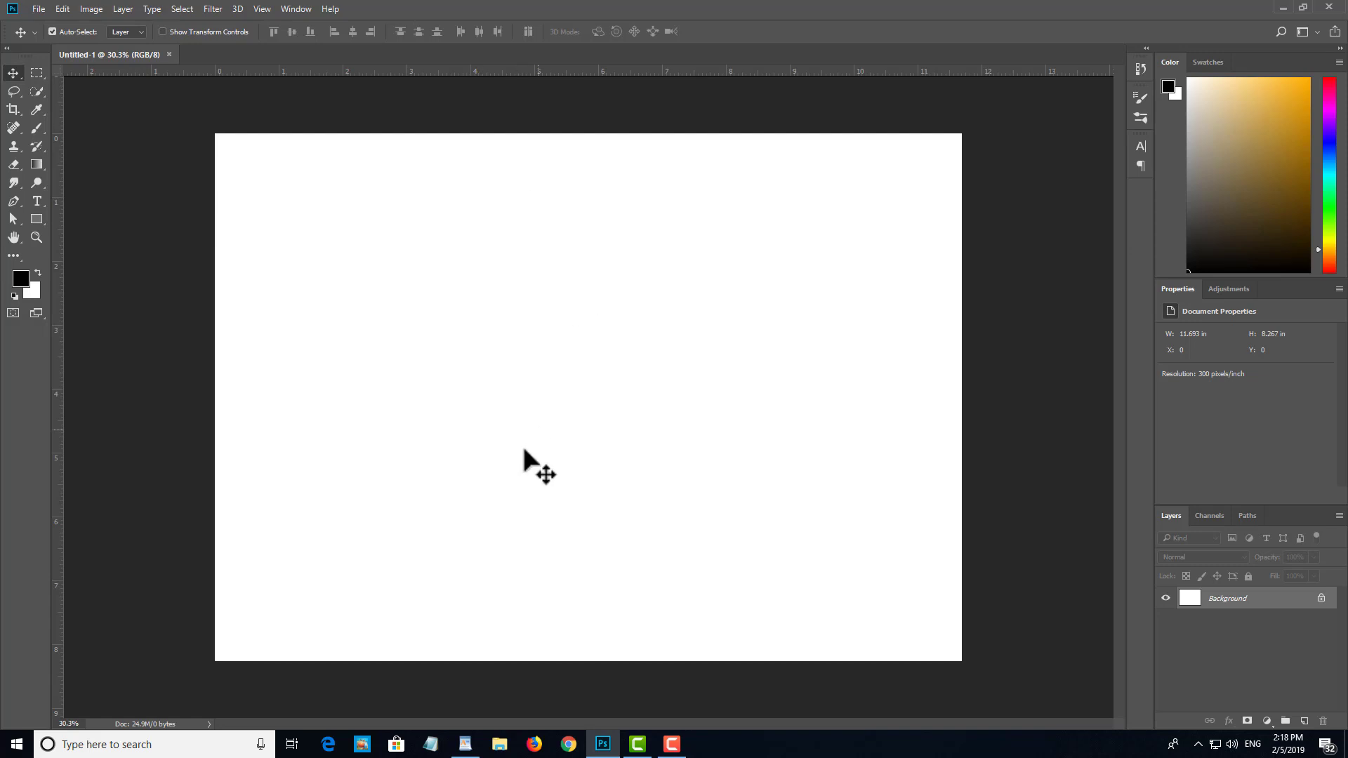
{"action": "key", "text": "ctrl+w"}
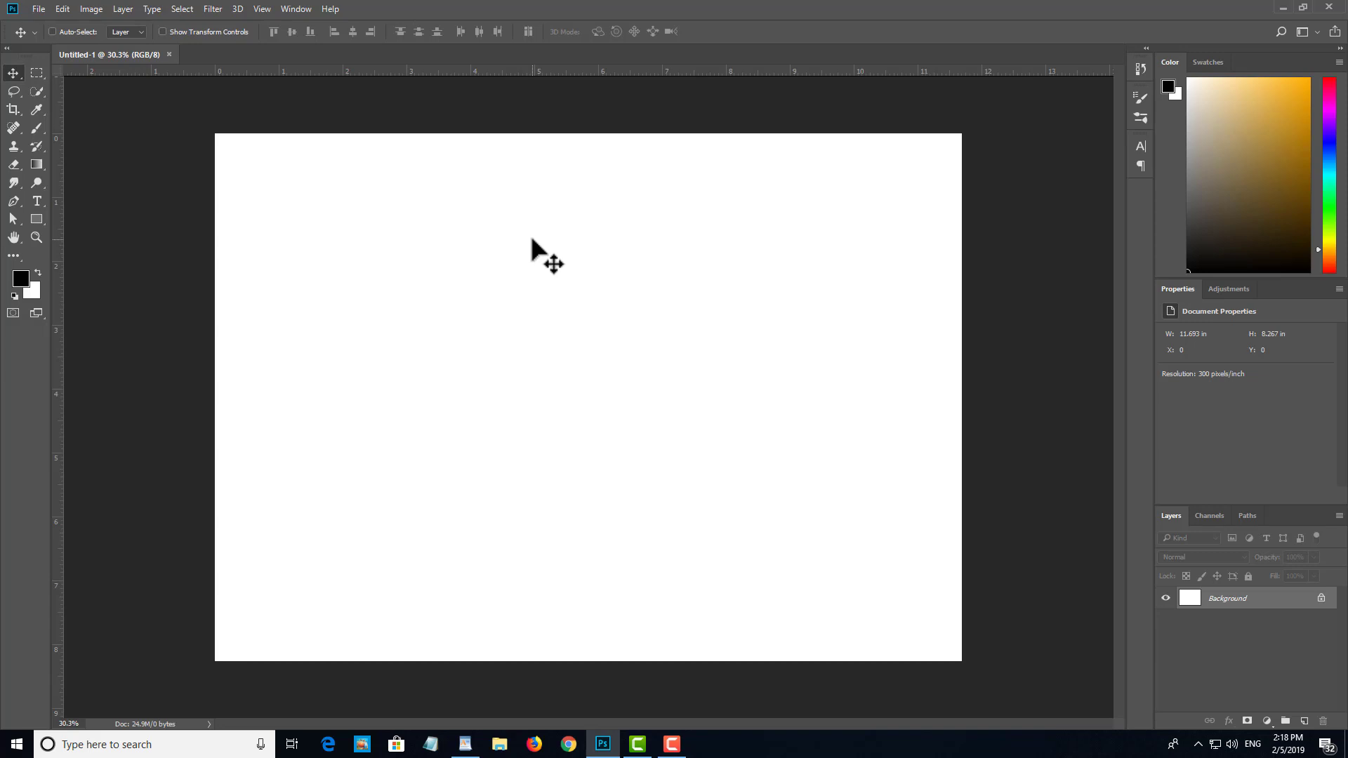
{"action": "key", "text": "ctrl+w"}
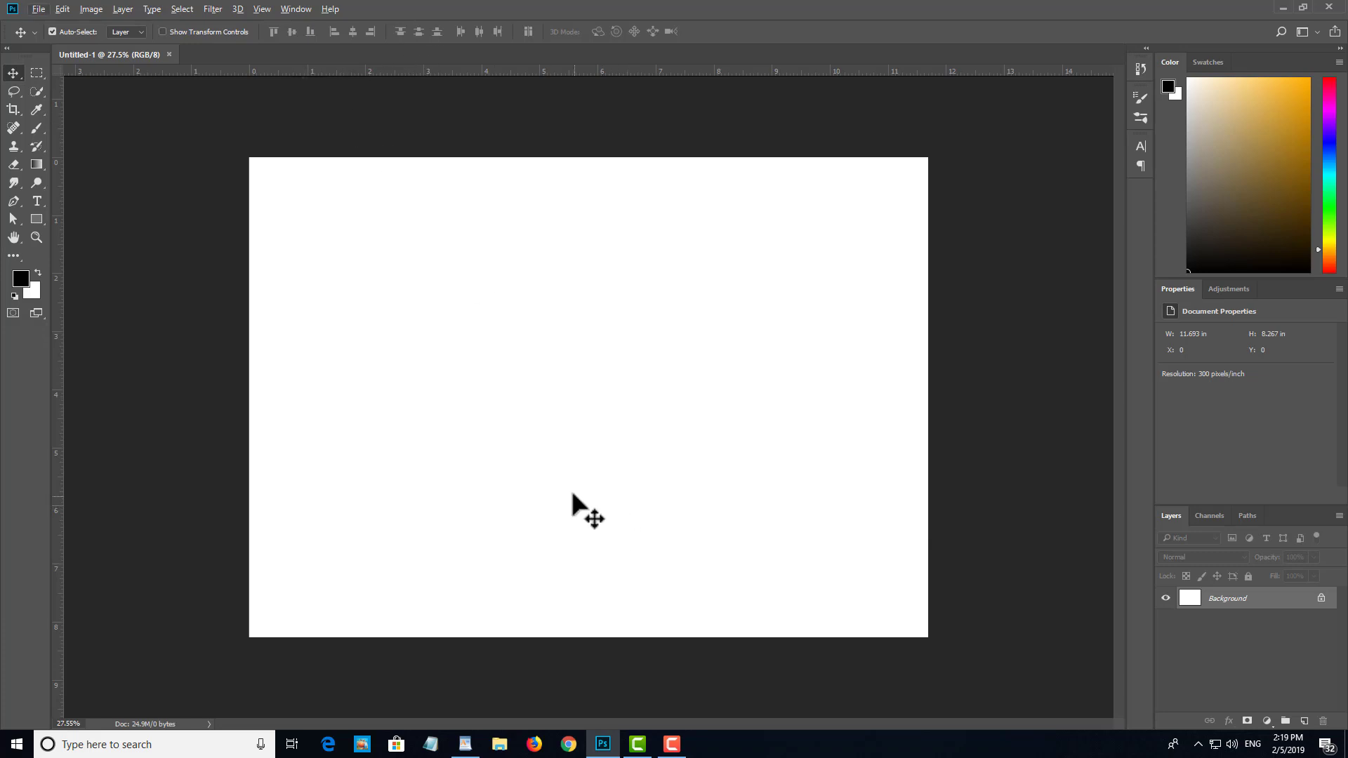
Step: Draw four black rectangles overlapping across the canvas, the first about 1010 x 889 px and the last about 759 x 624 px
{"action": "key", "text": "ctrl"}
{"action": "left_click", "coordinate": [36, 219]}
{"action": "left_click_drag", "start_coordinate": [421, 283], "coordinate": [617, 455]}
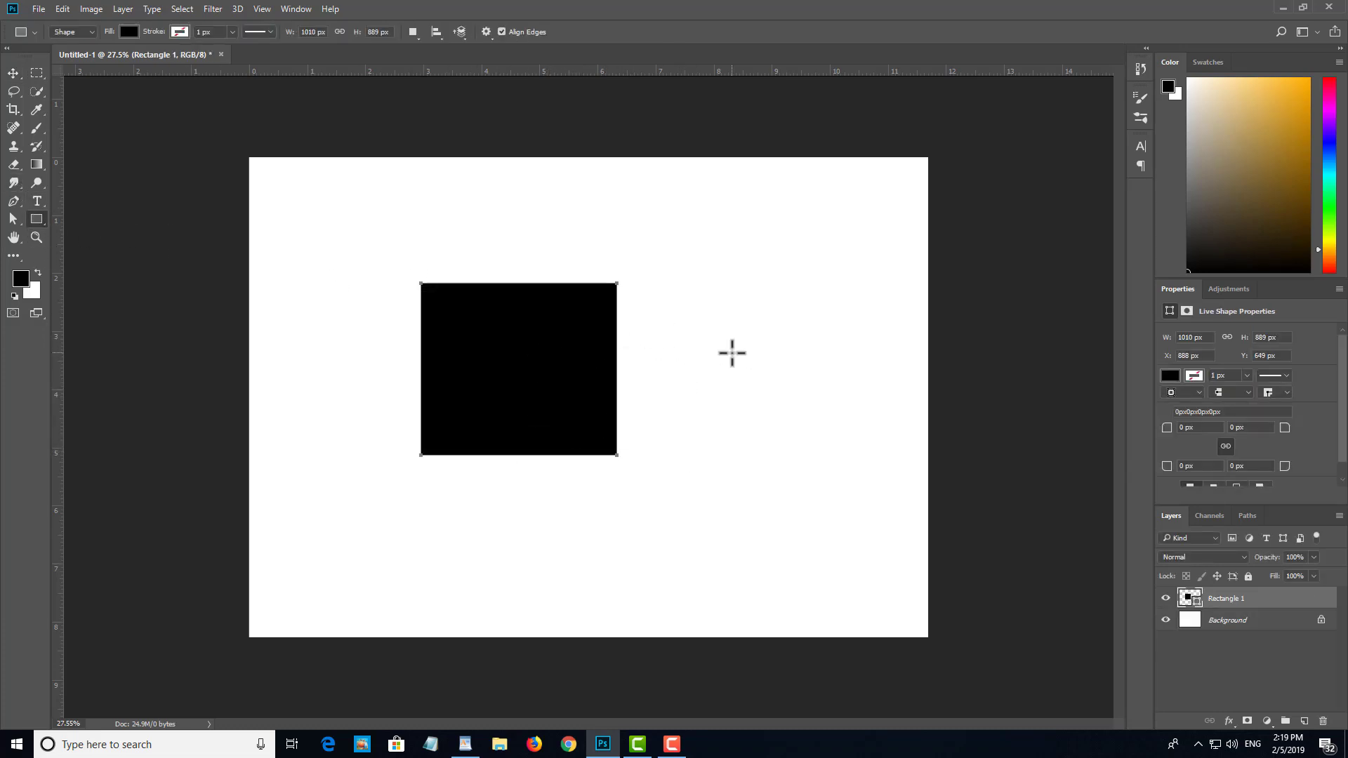
{"action": "left_click_drag", "start_coordinate": [812, 315], "coordinate": [569, 496]}
{"action": "left_click_drag", "start_coordinate": [871, 407], "coordinate": [656, 579]}
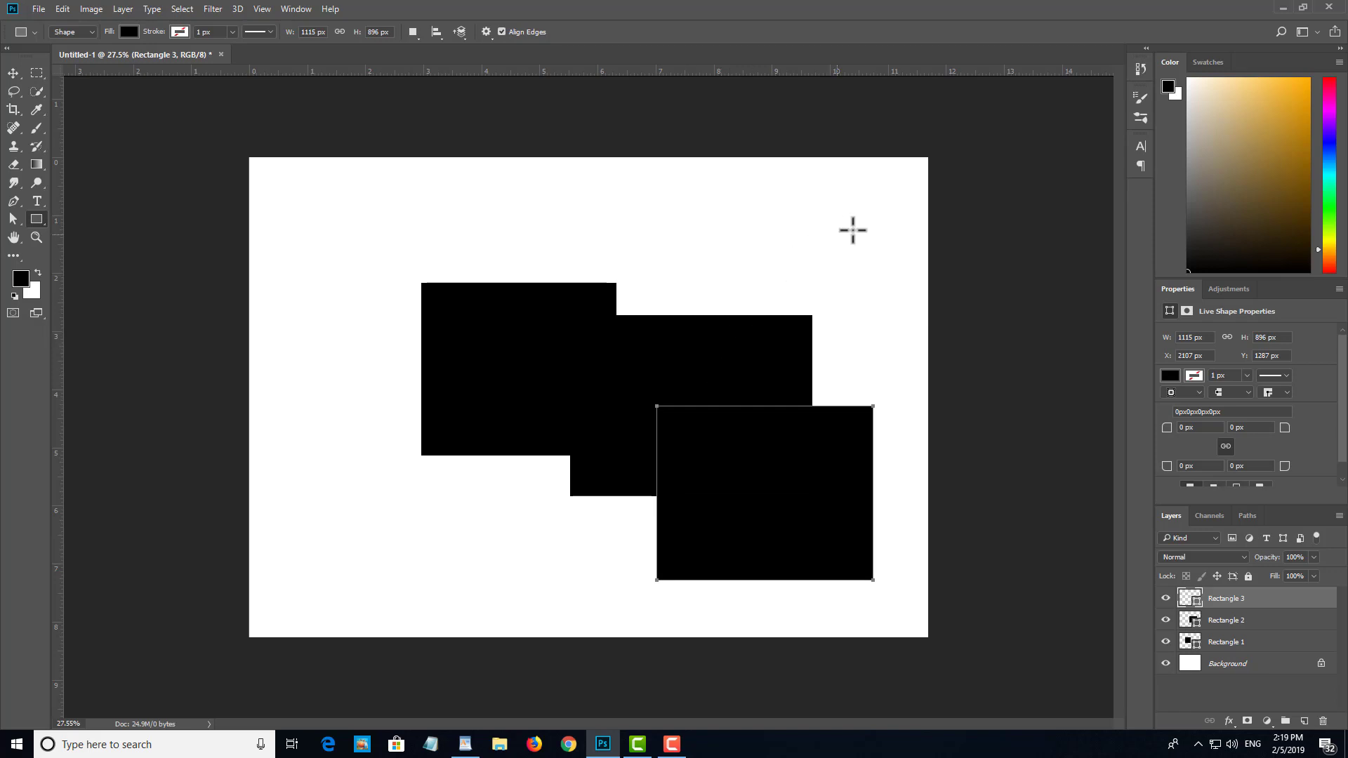
{"action": "left_click_drag", "start_coordinate": [880, 214], "coordinate": [732, 335]}
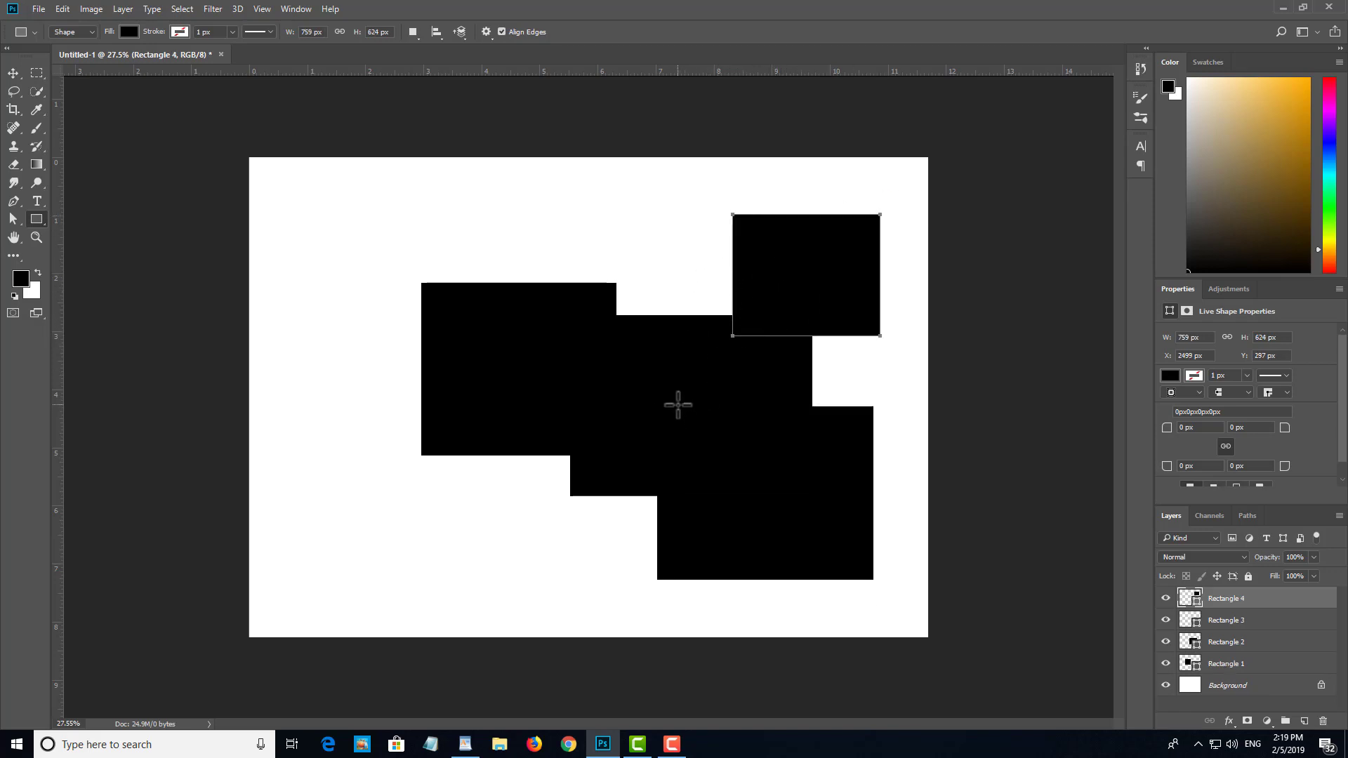
Step: Close the Untitled-1 document with the rectangles and discard its changes
{"action": "key", "text": "v"}
{"action": "key", "text": "ctrl+w"}
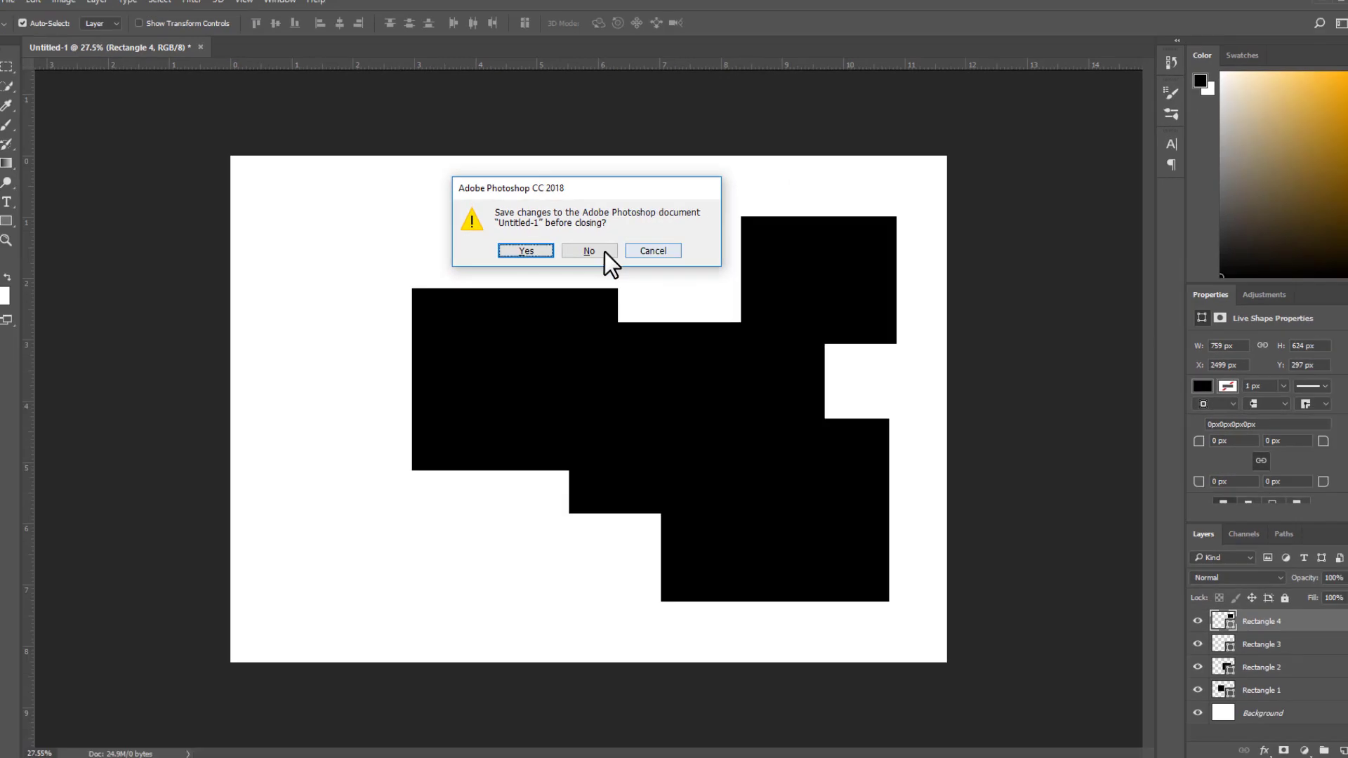
{"action": "left_click", "coordinate": [593, 251]}
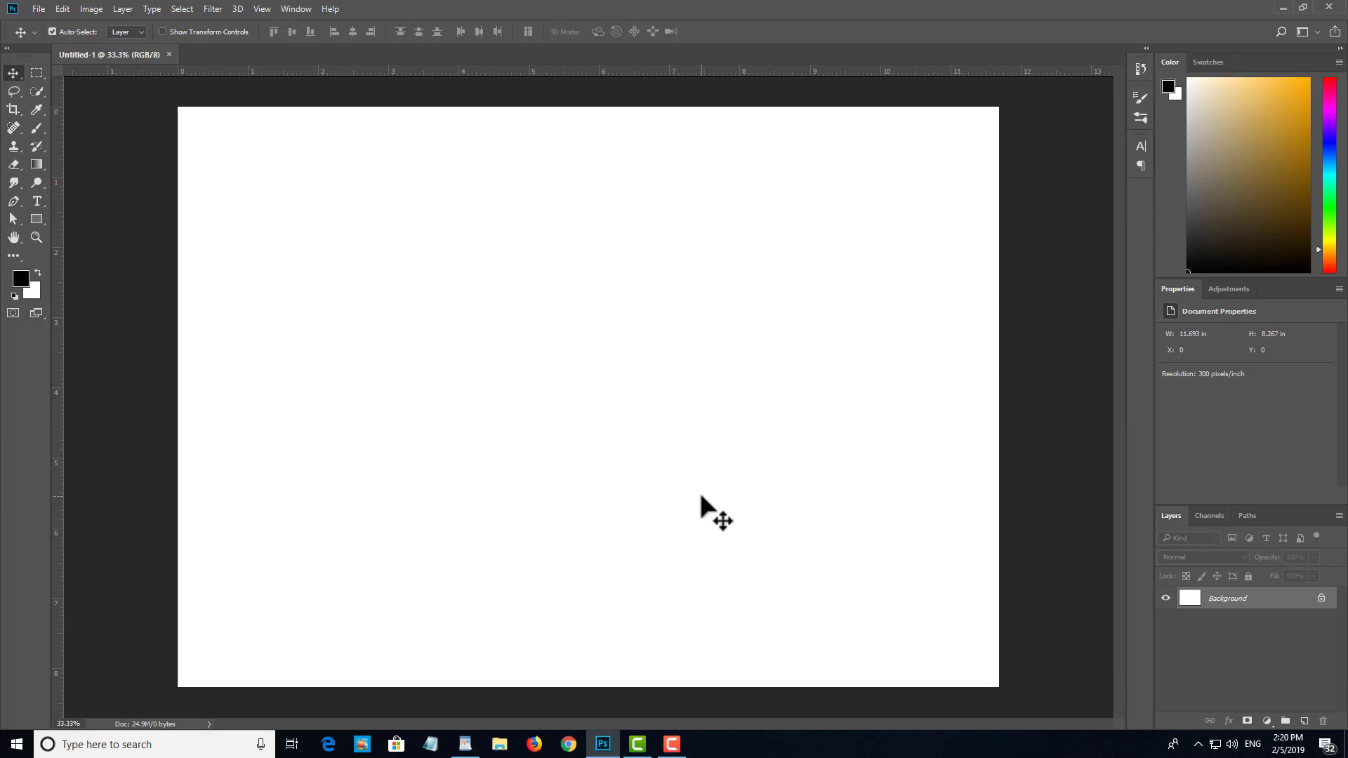
Step: Bring up the Save As dialog for the blank document and cancel it without saving
{"action": "key", "text": "ctrl+s"}
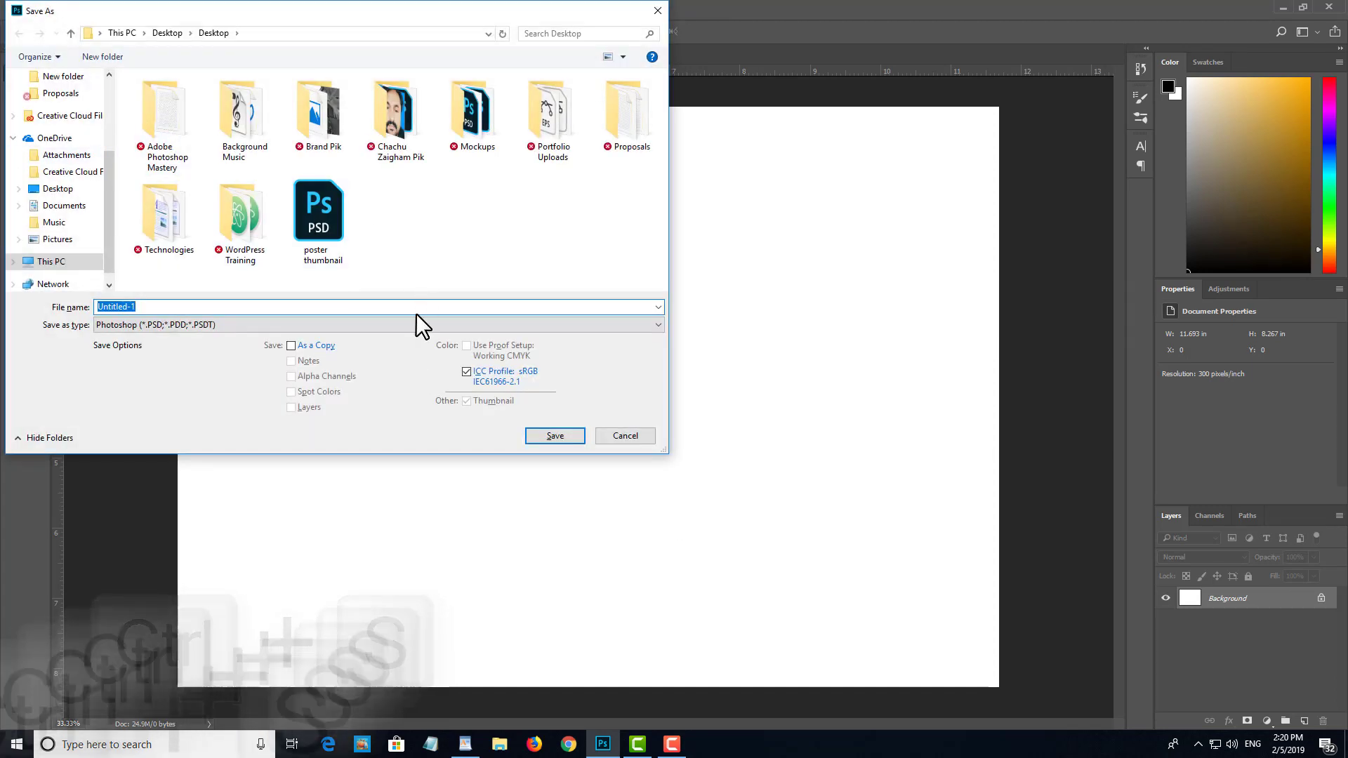
{"action": "left_click", "coordinate": [615, 436]}
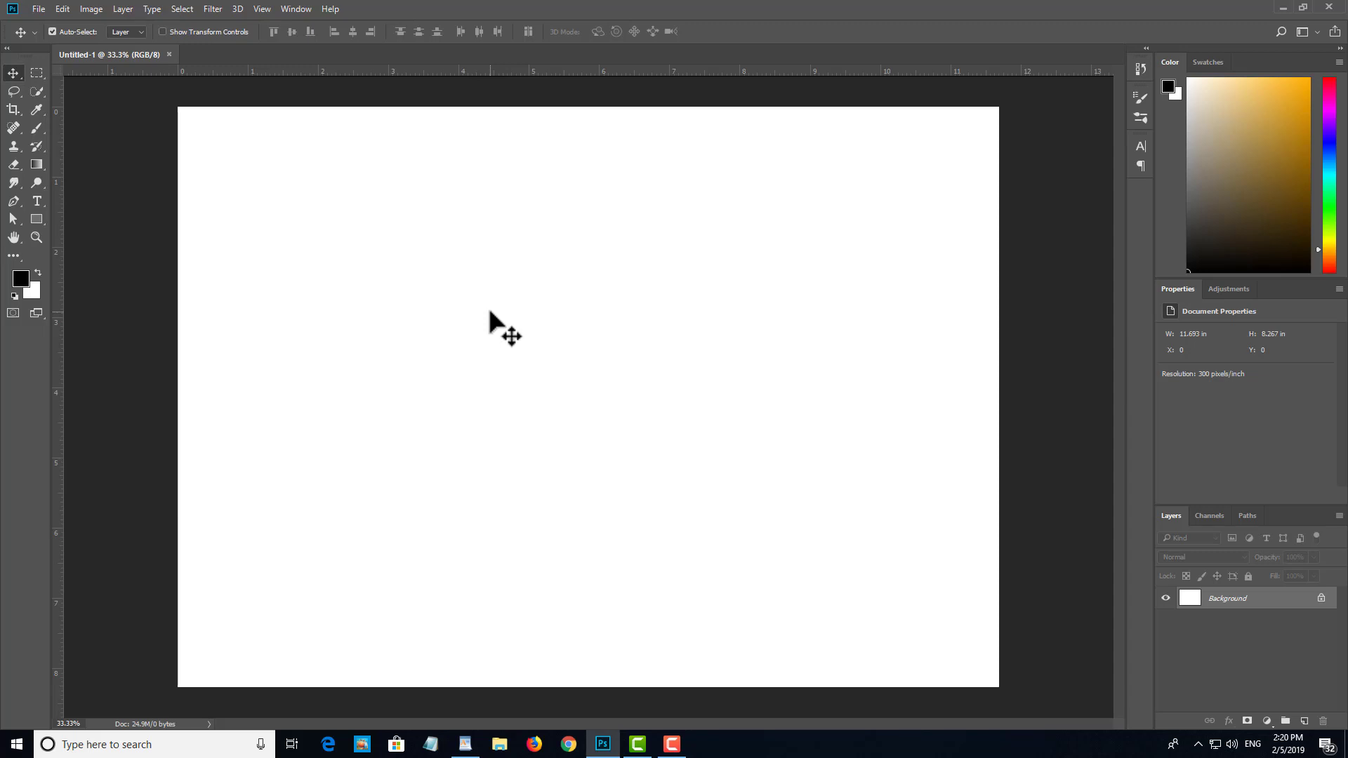
Step: Start saving the blank document and cancel, and draw a black rectangle about 1362 x 1117 px in the middle of the canvas
{"action": "key", "text": "ctrl+s"}
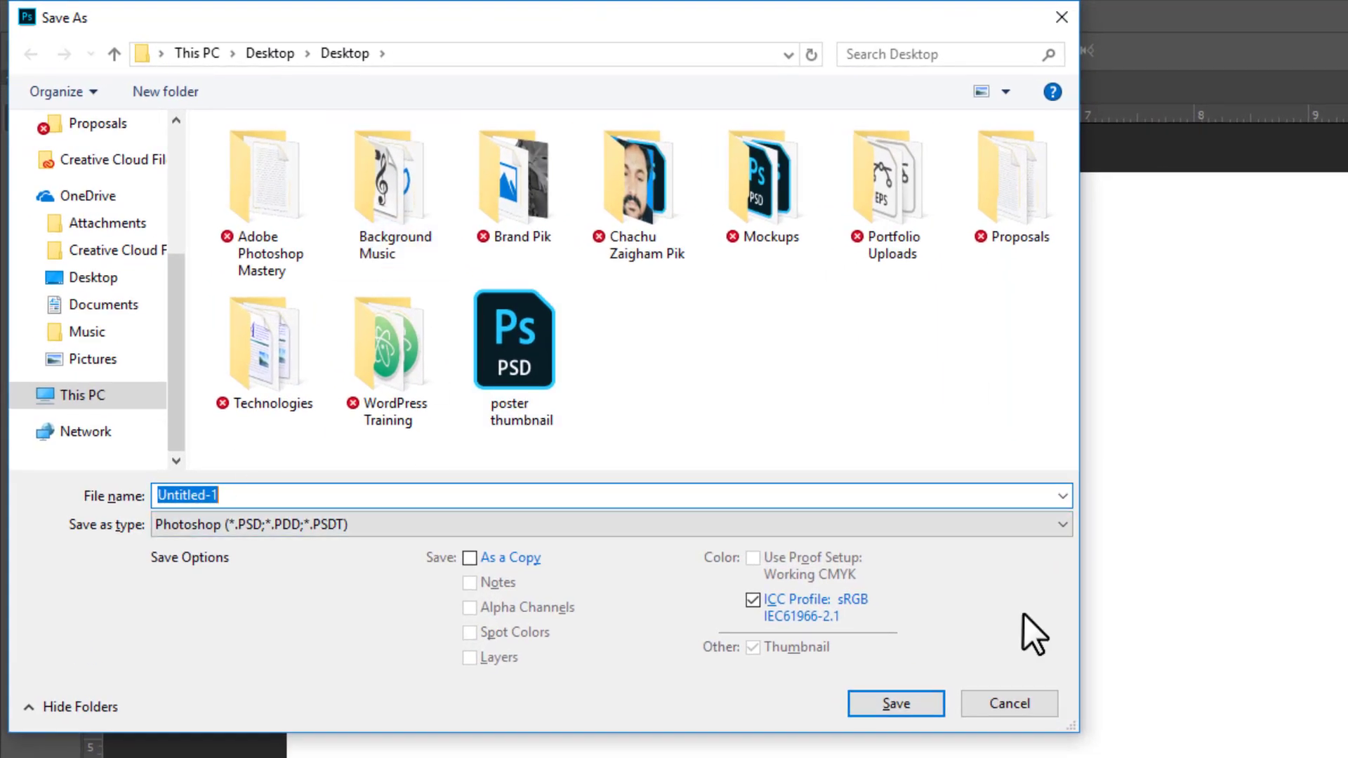
{"action": "left_click", "coordinate": [1009, 709]}
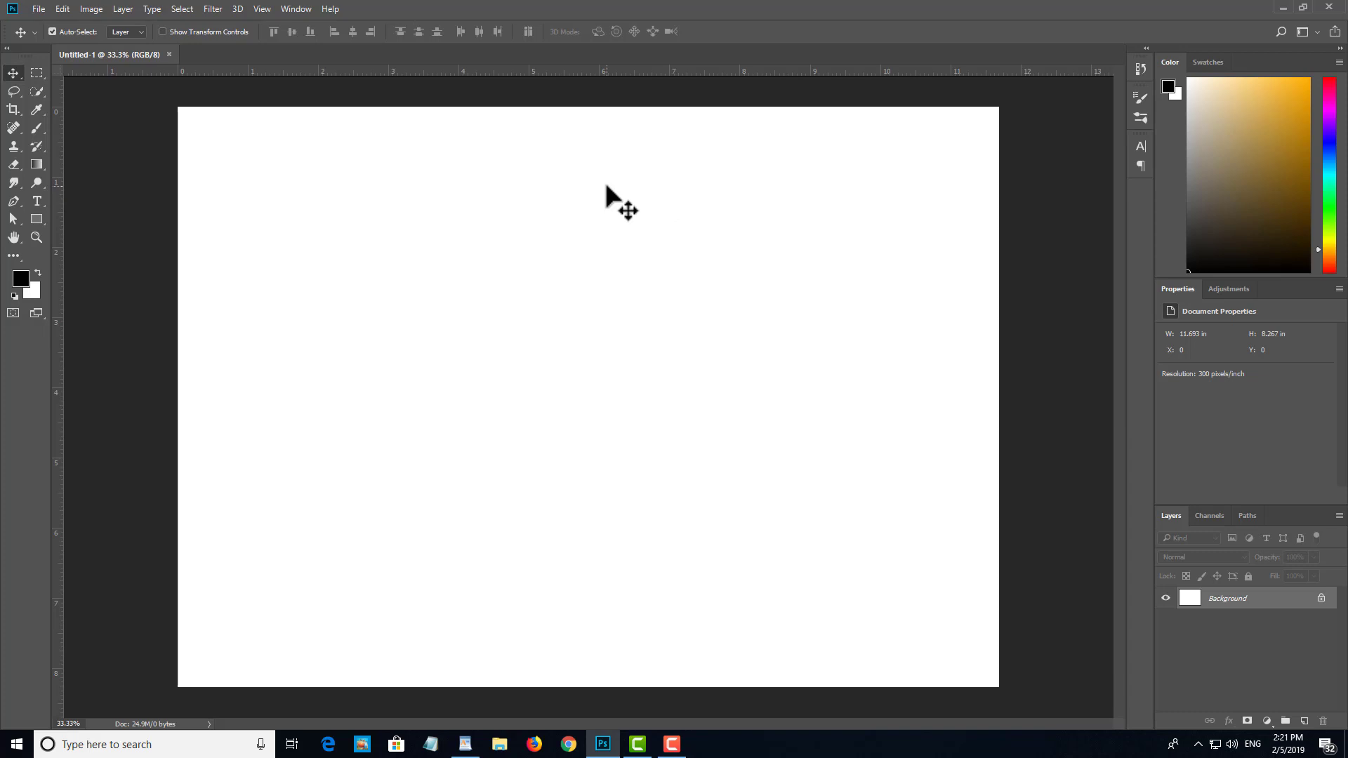
{"action": "left_click", "coordinate": [34, 222]}
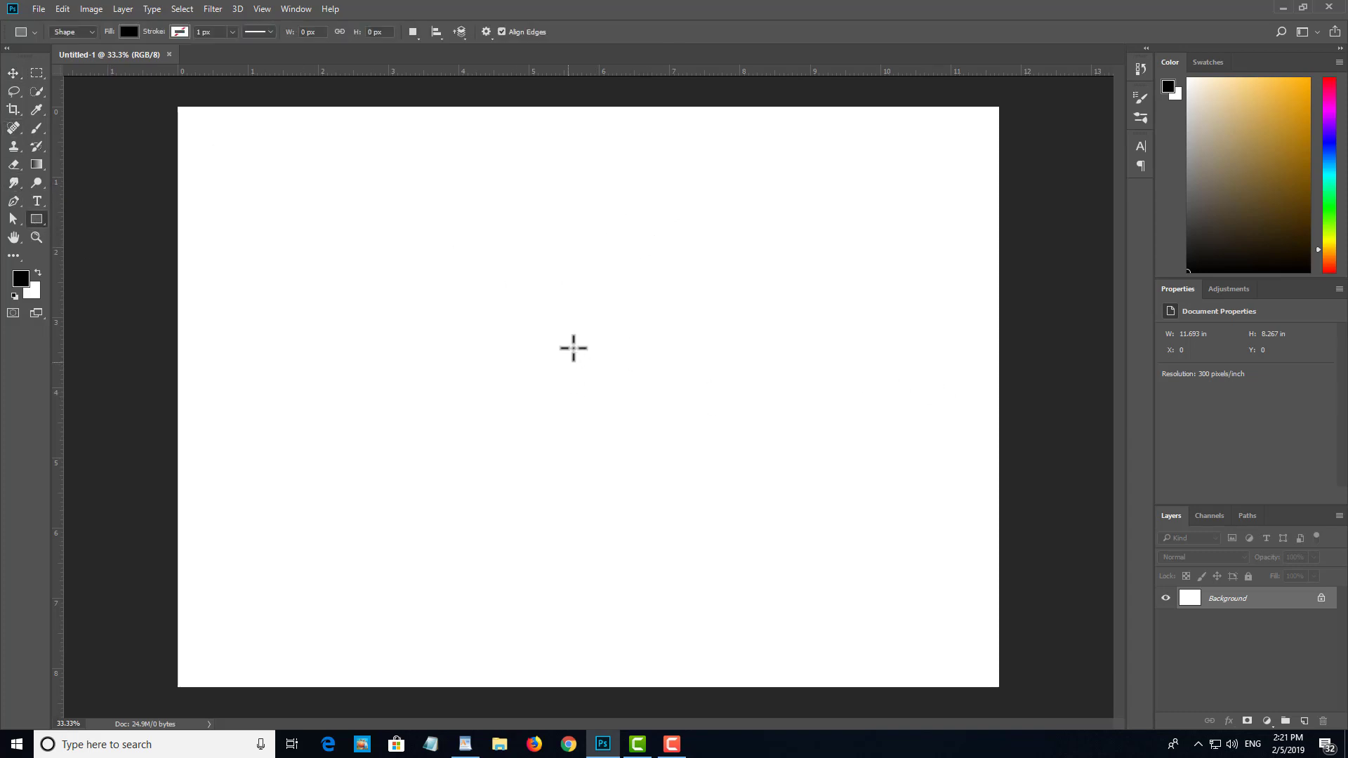
{"action": "left_click_drag", "start_coordinate": [449, 261], "coordinate": [769, 523]}
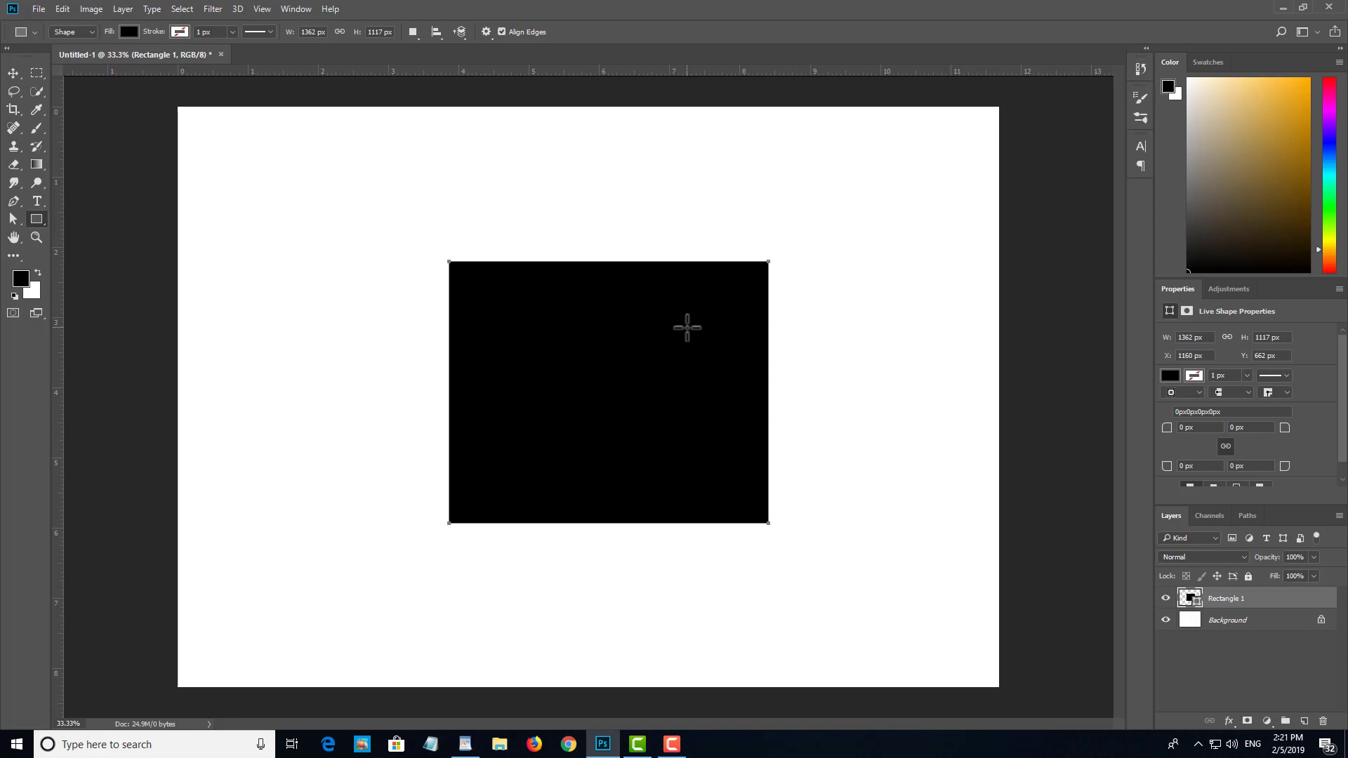
{"action": "key", "text": "v"}
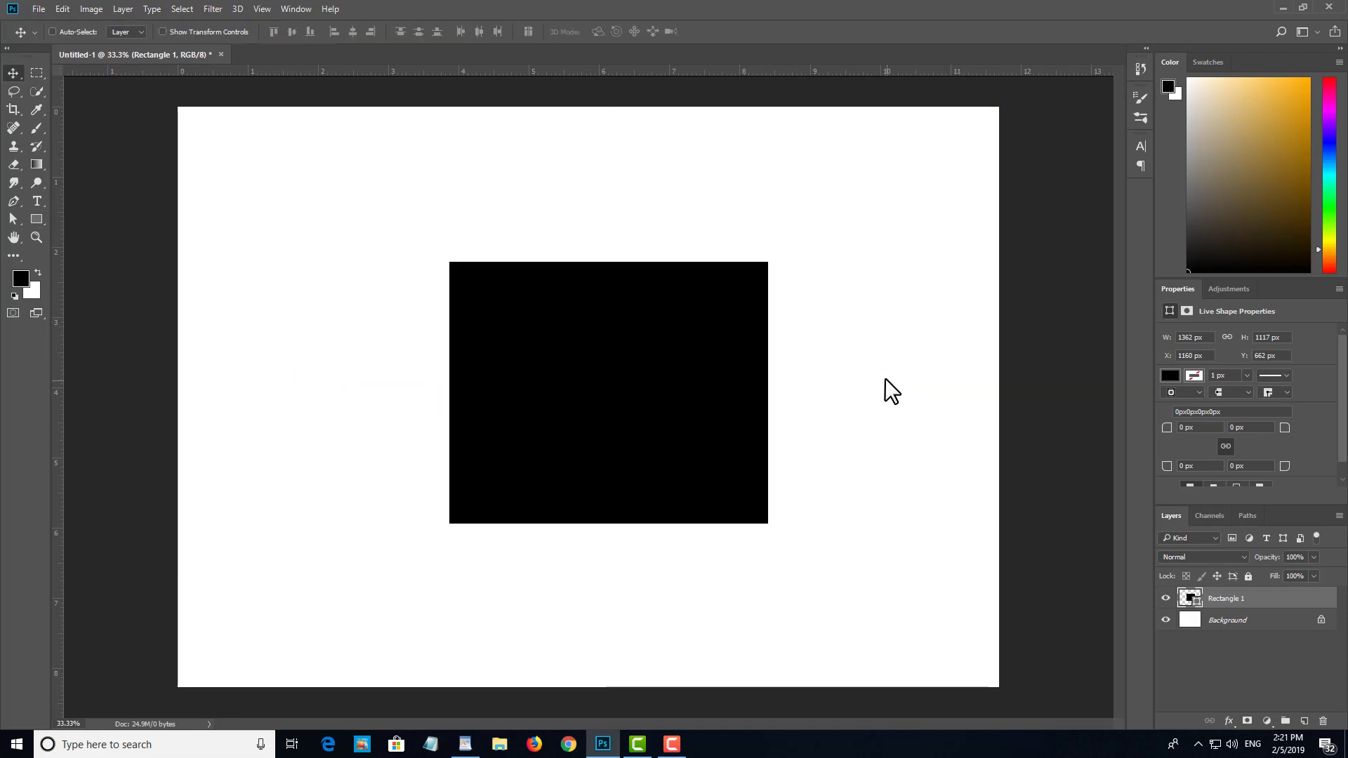
Step: Save the document to the Desktop as TEST in Photoshop PSD format, with Maximize Compatibility on
{"action": "key", "text": "ctrl+s"}
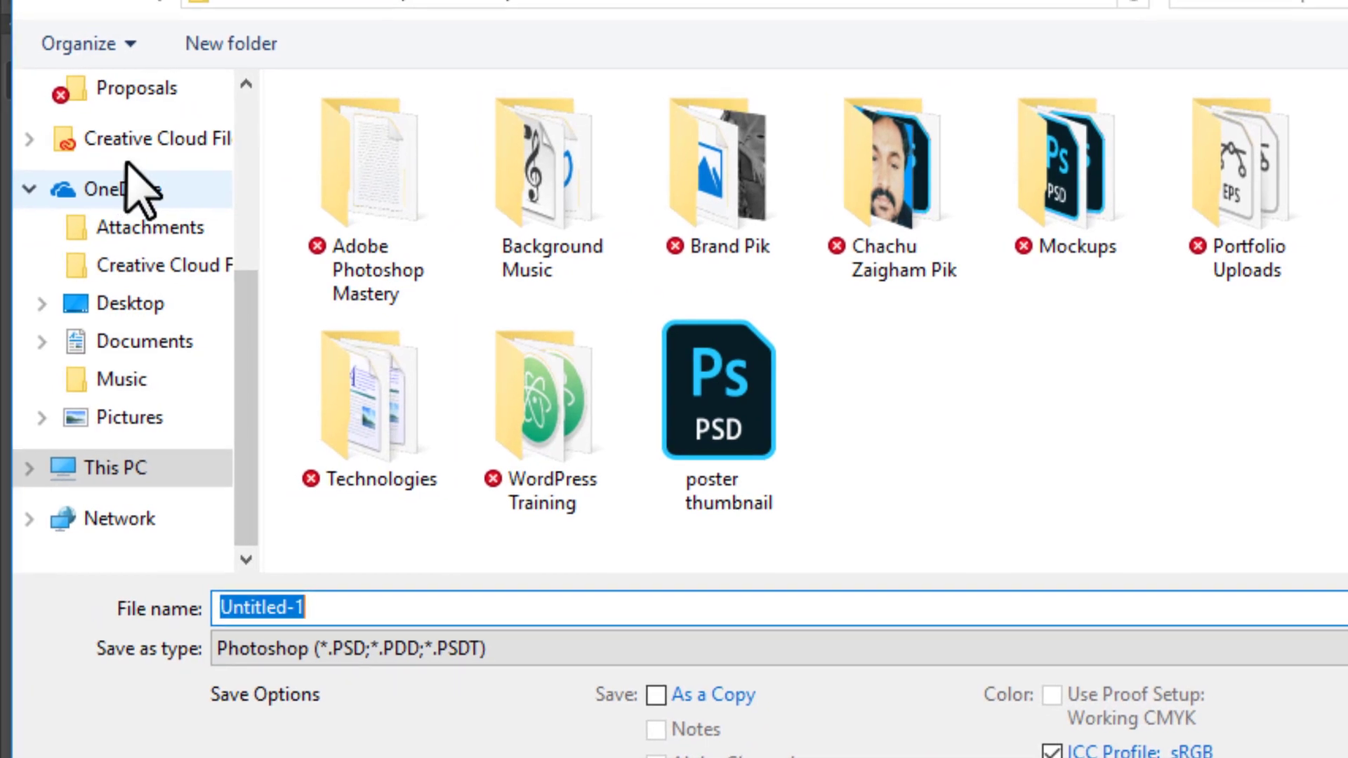
{"action": "scroll", "coordinate": [28, 77], "scroll_direction": "up", "scroll_amount": 3}
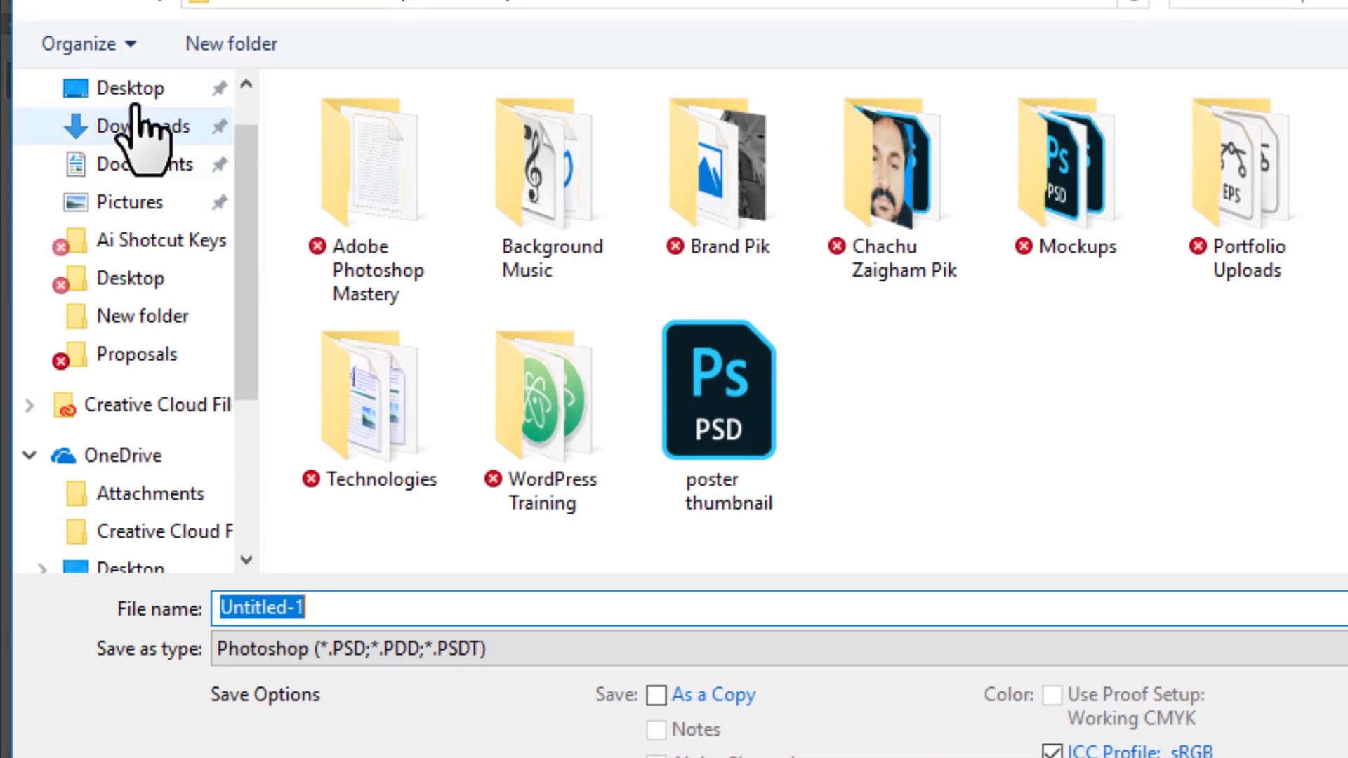
{"action": "scroll", "coordinate": [137, 119], "scroll_direction": "up", "scroll_amount": 2}
{"action": "left_click", "coordinate": [116, 150]}
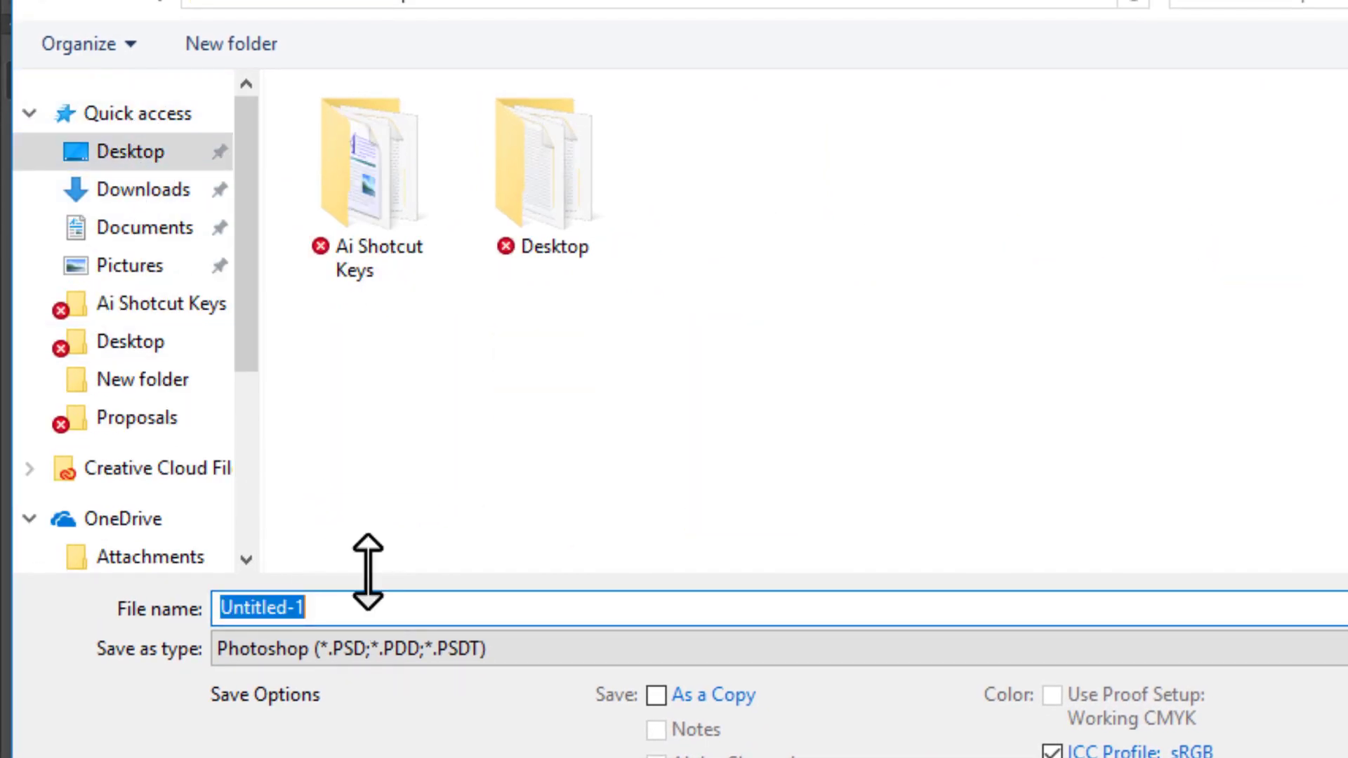
{"action": "type", "text": "TES"}
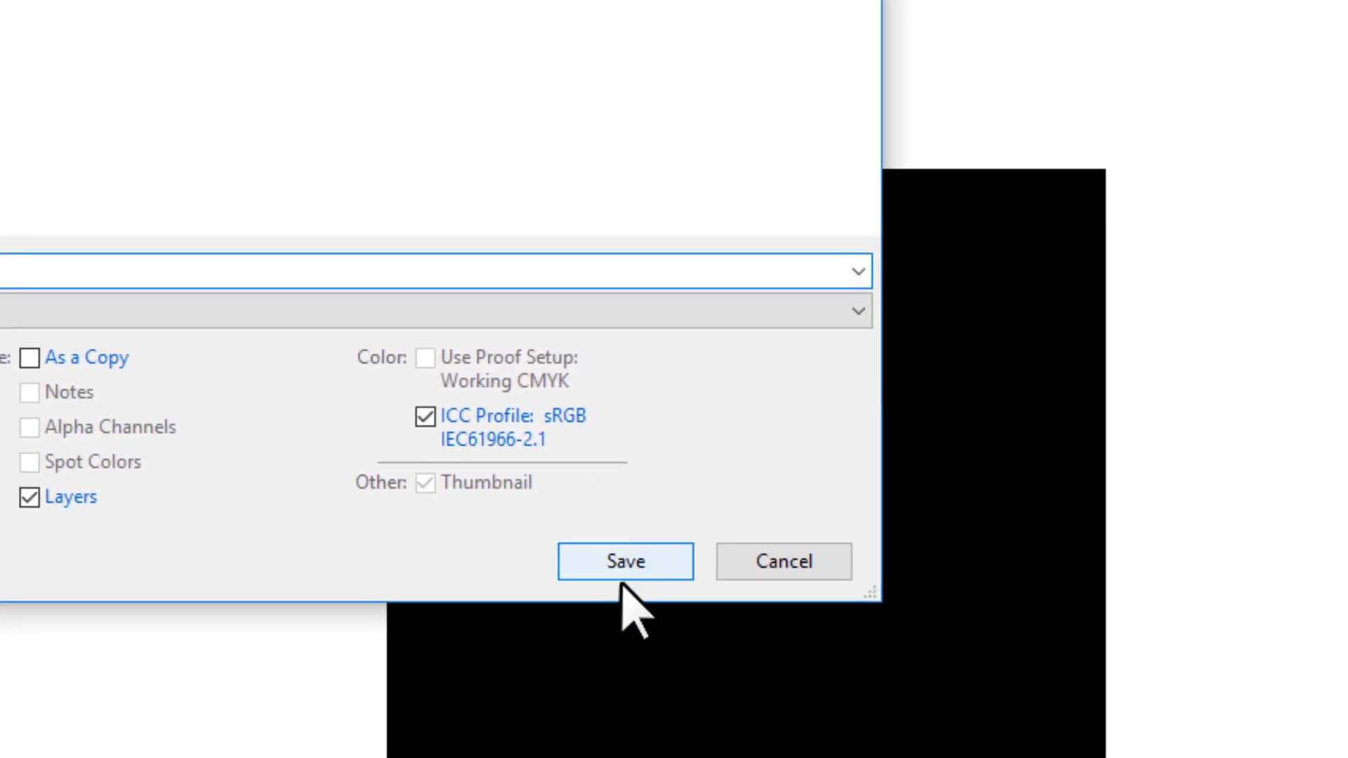
{"action": "left_click", "coordinate": [632, 565]}
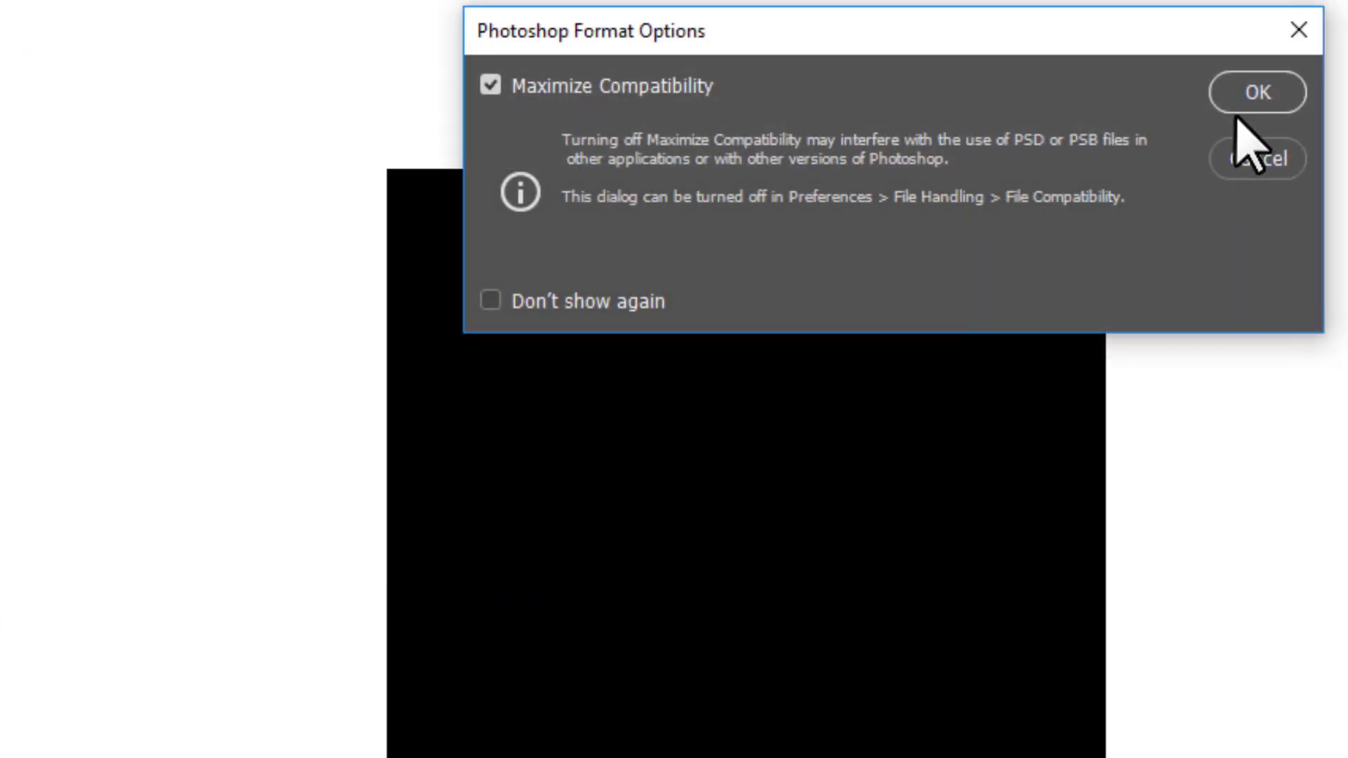
{"action": "left_click", "coordinate": [1244, 102]}
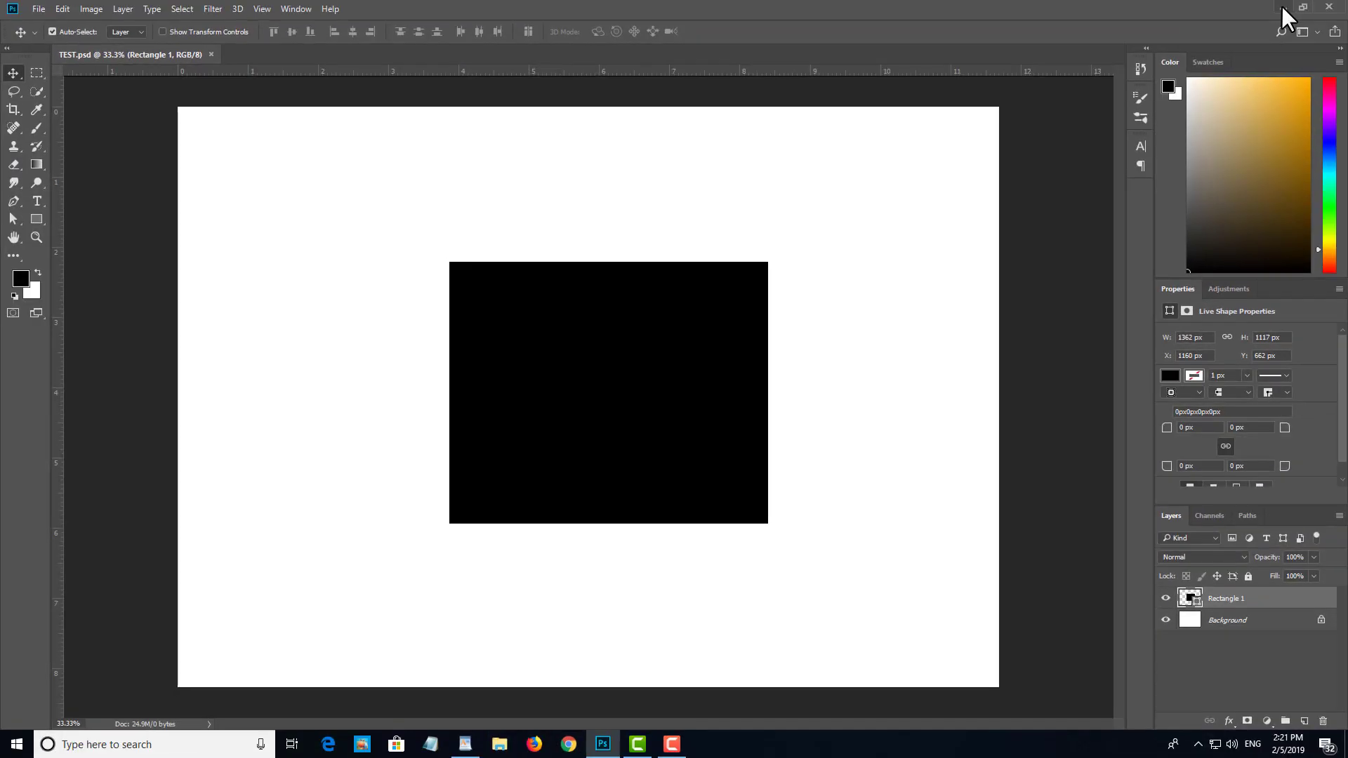
Step: Show the Windows desktop, move the TEST file icon away from the other icons, and return to Photoshop
{"action": "left_click", "coordinate": [1276, 7]}
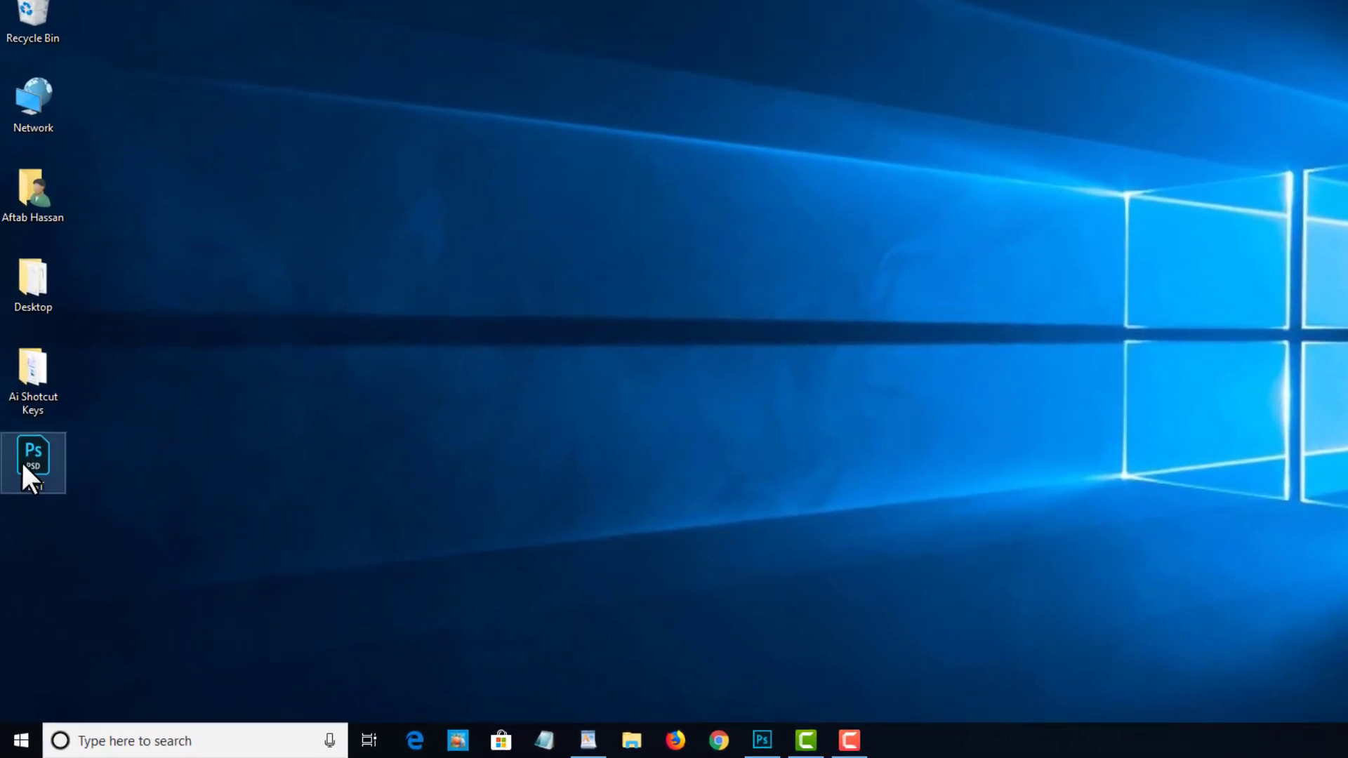
{"action": "left_click_drag", "start_coordinate": [21, 533], "coordinate": [332, 369]}
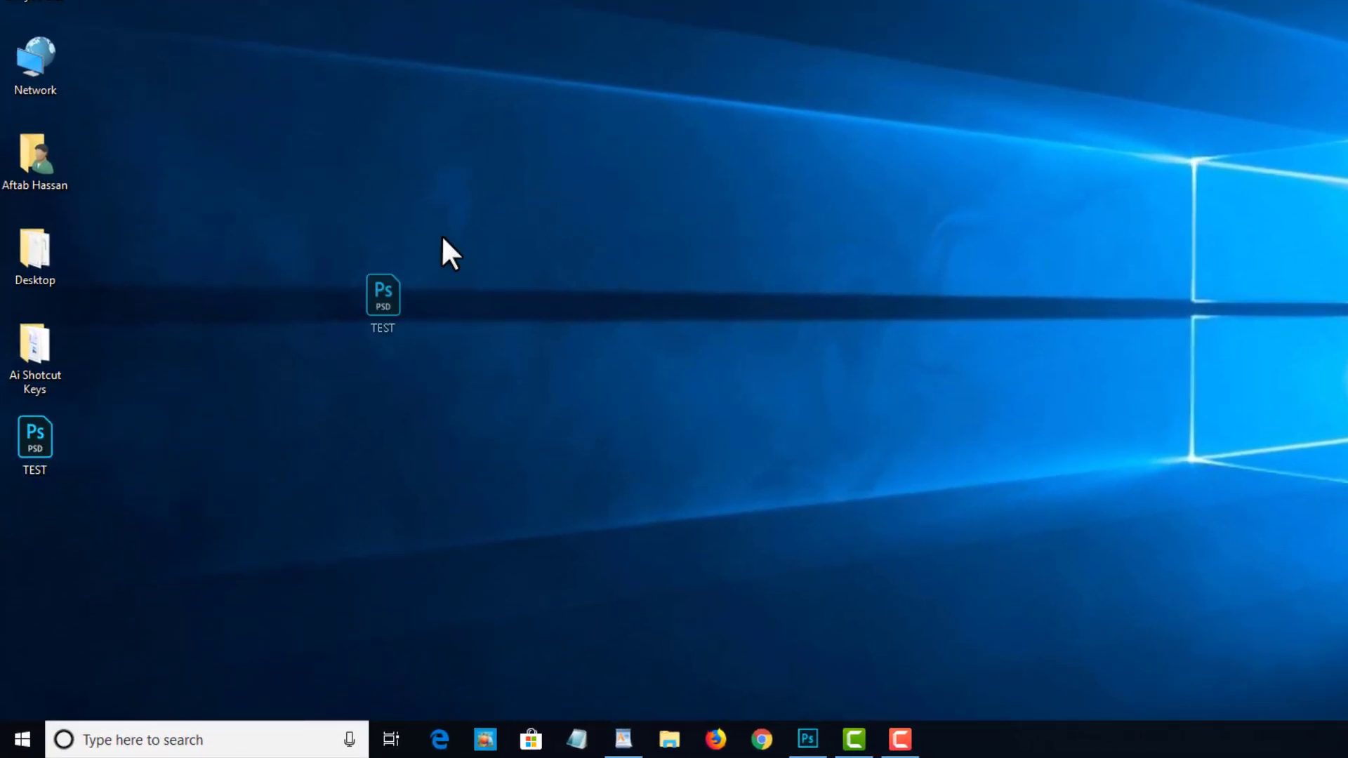
{"action": "left_click_drag", "start_coordinate": [442, 237], "coordinate": [508, 151]}
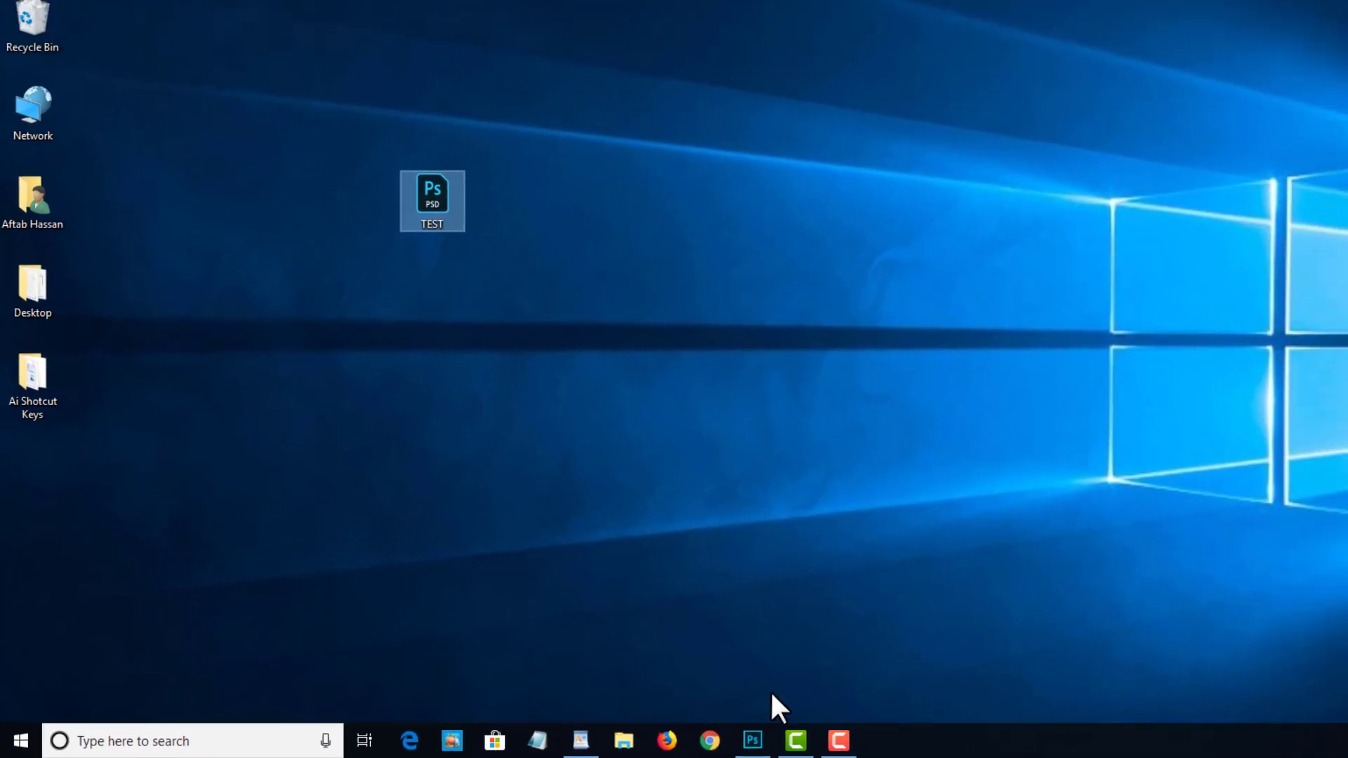
{"action": "left_click", "coordinate": [807, 738]}
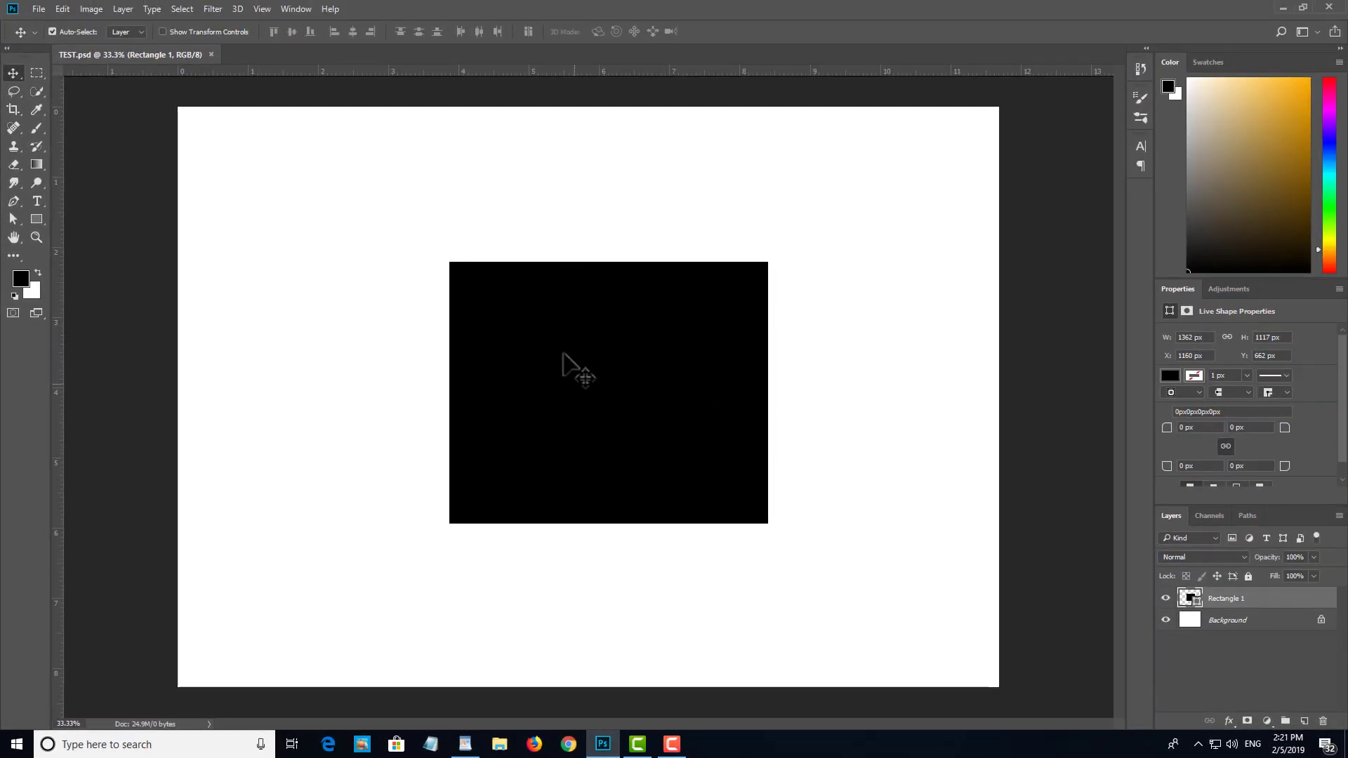
{"action": "left_click", "coordinate": [1284, 7]}
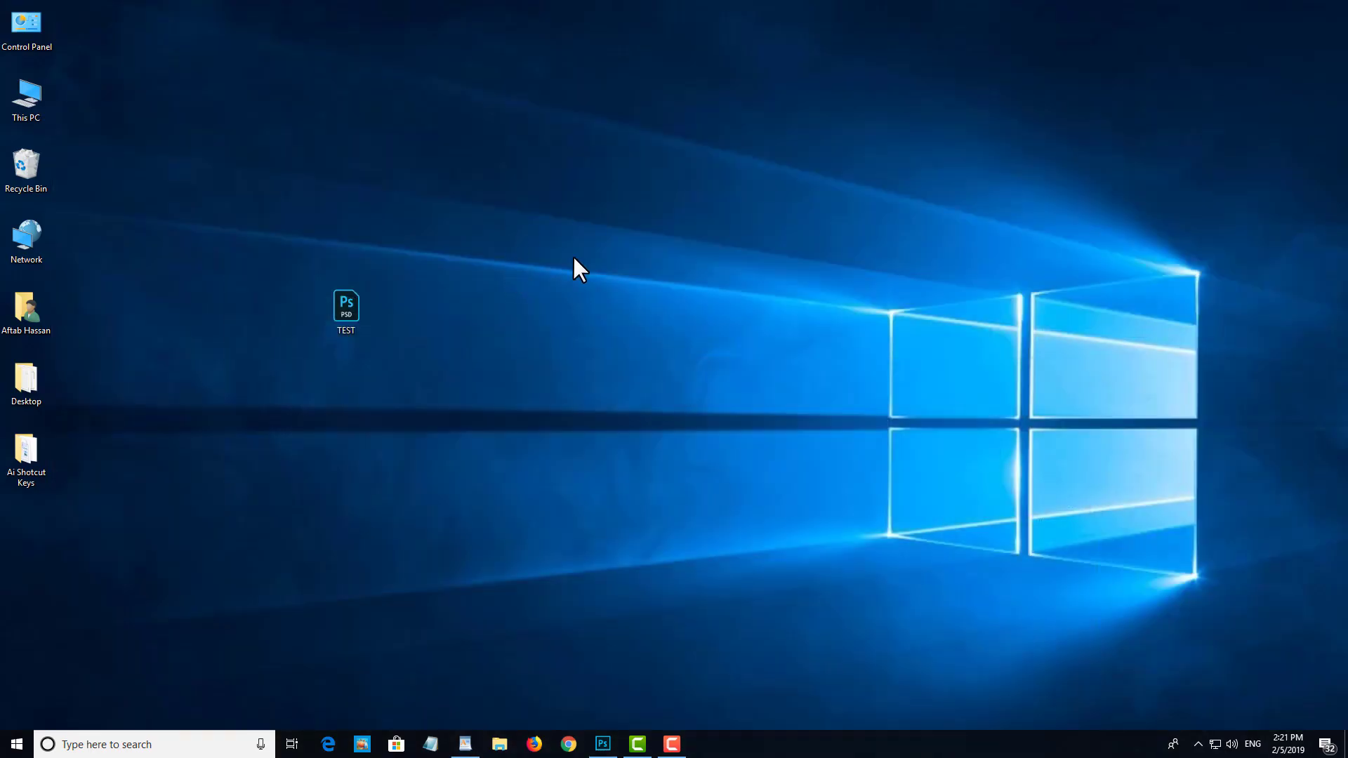
{"action": "left_click", "coordinate": [603, 745]}
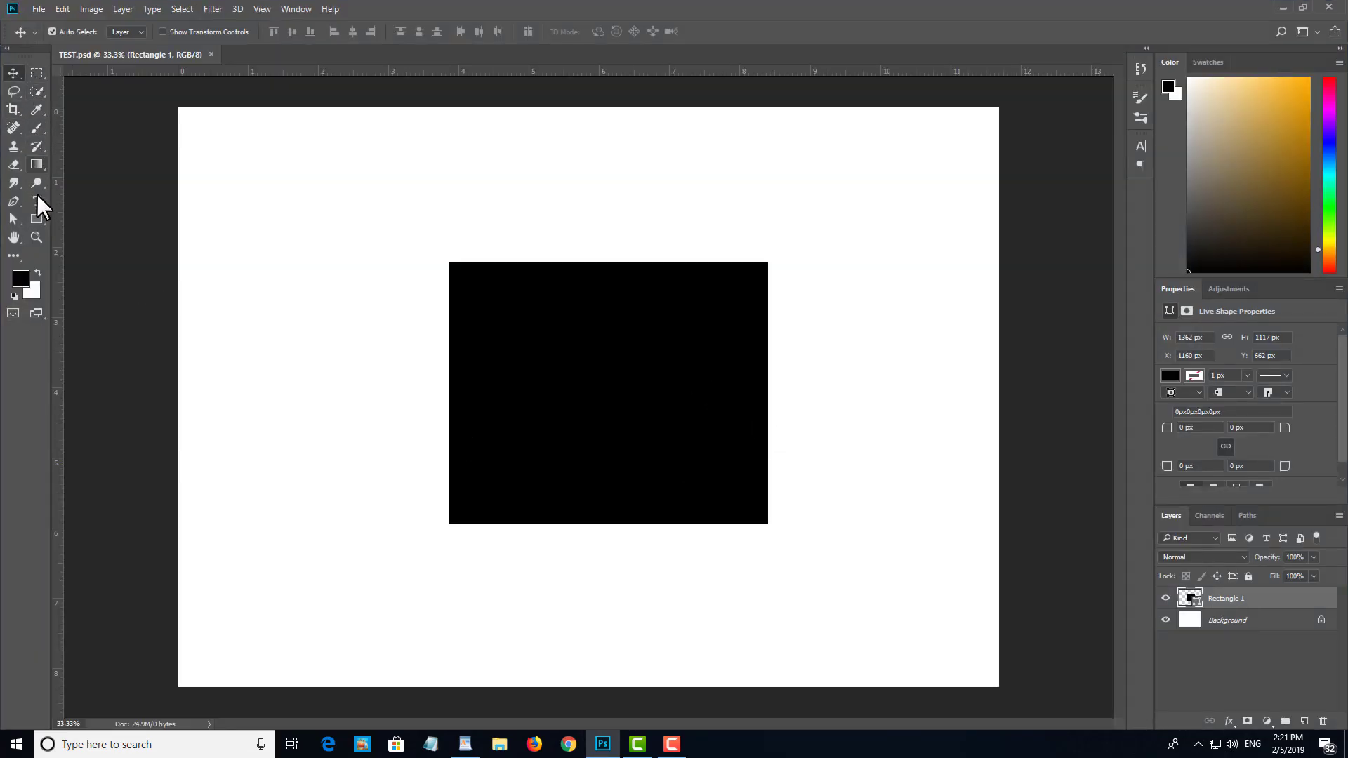
Step: Draw two more black rectangles overlapping the first one's upper-left area, about 940 x 646 px and 724 x 550 px
{"action": "left_click", "coordinate": [37, 219]}
{"action": "left_click_drag", "start_coordinate": [340, 295], "coordinate": [561, 447]}
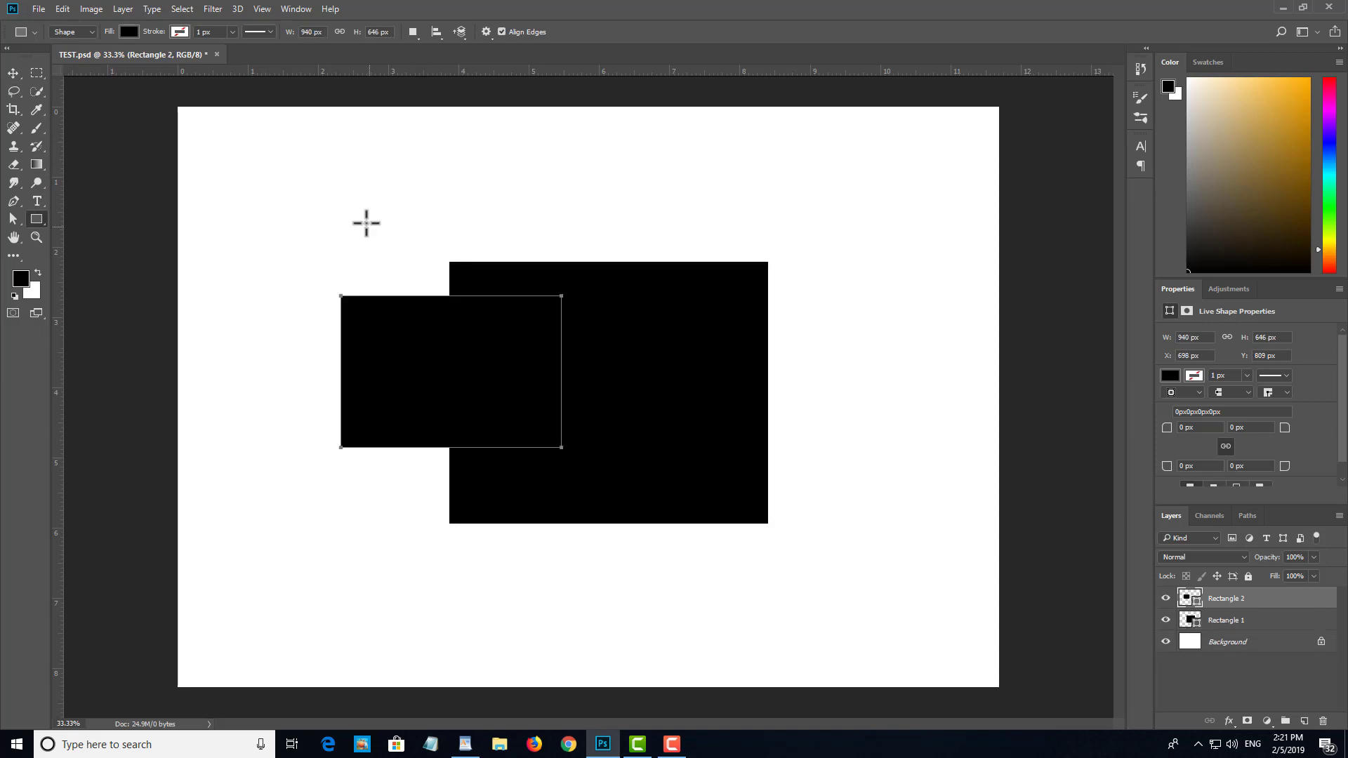
{"action": "mouse_move", "coordinate": [373, 181]}
{"action": "left_mouse_down"}
{"action": "mouse_move", "coordinate": [517, 273]}
{"action": "mouse_move", "coordinate": [544, 310]}
{"action": "left_mouse_up"}
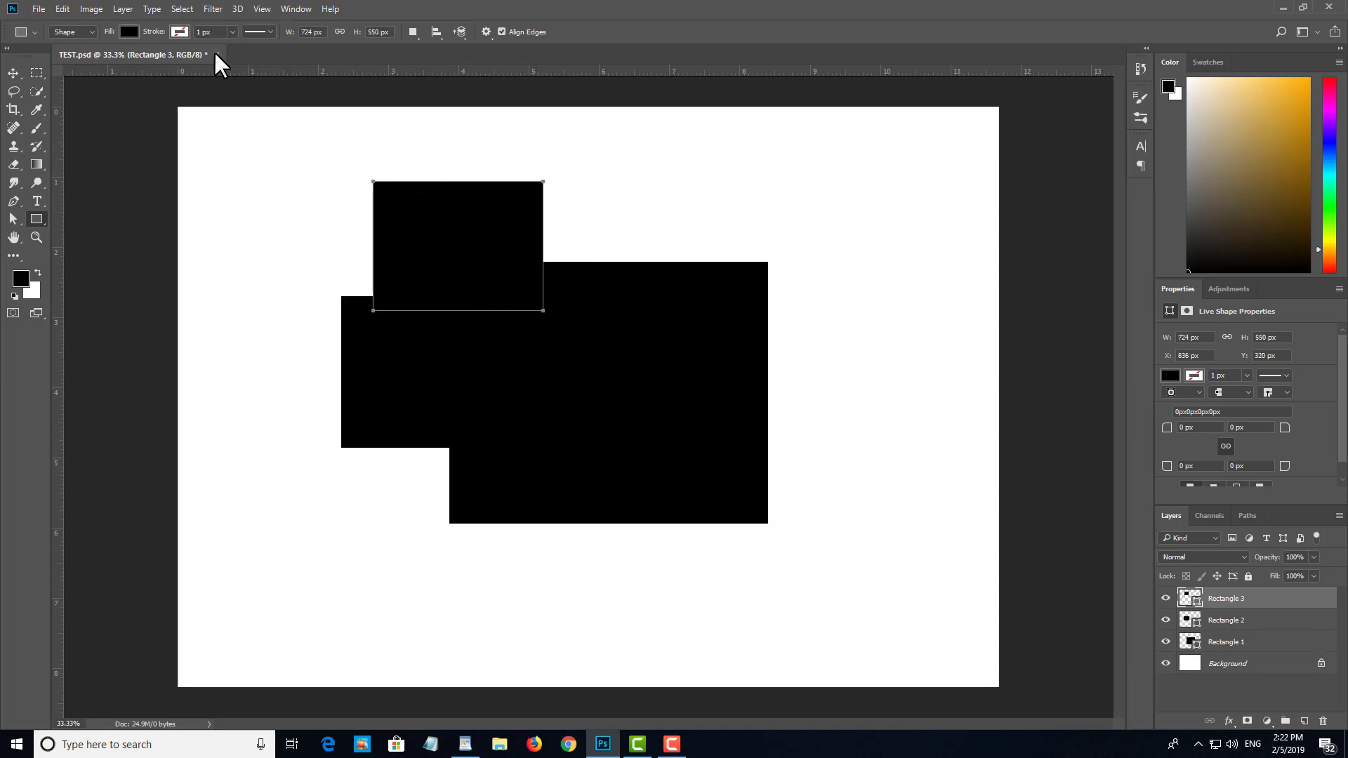
Step: Start closing the unsaved TEST.psd document twice, cancelling the save prompt each time
{"action": "key", "text": "ctrl+w"}
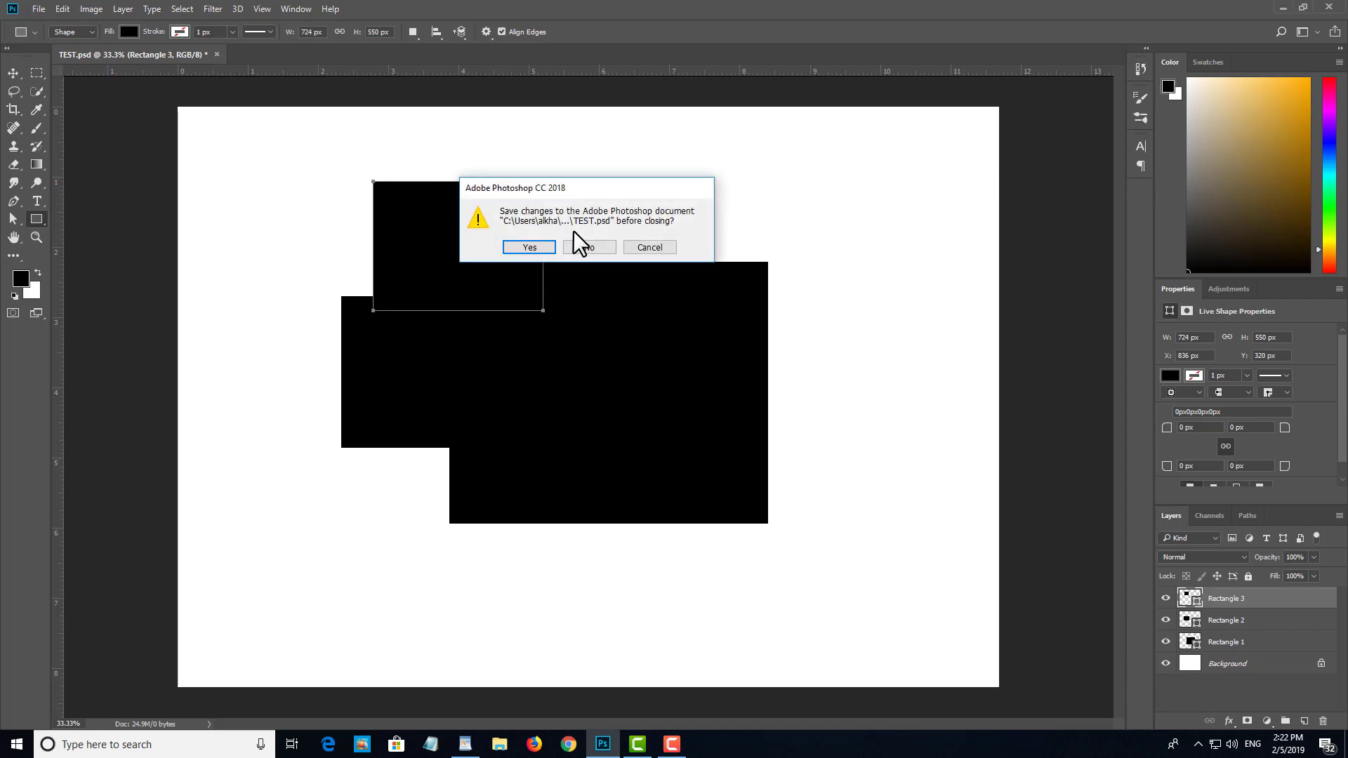
{"action": "left_click_drag", "start_coordinate": [591, 186], "coordinate": [724, 176]}
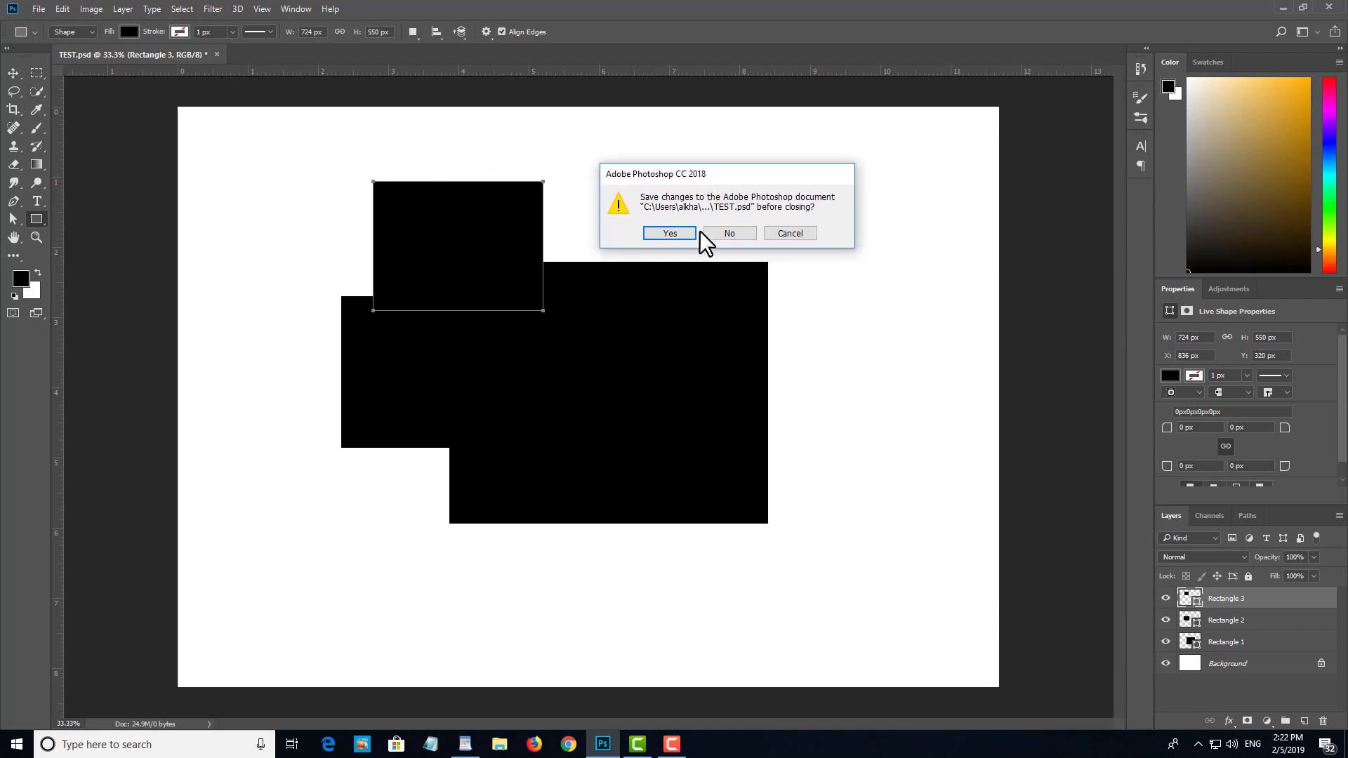
{"action": "left_click", "coordinate": [795, 235]}
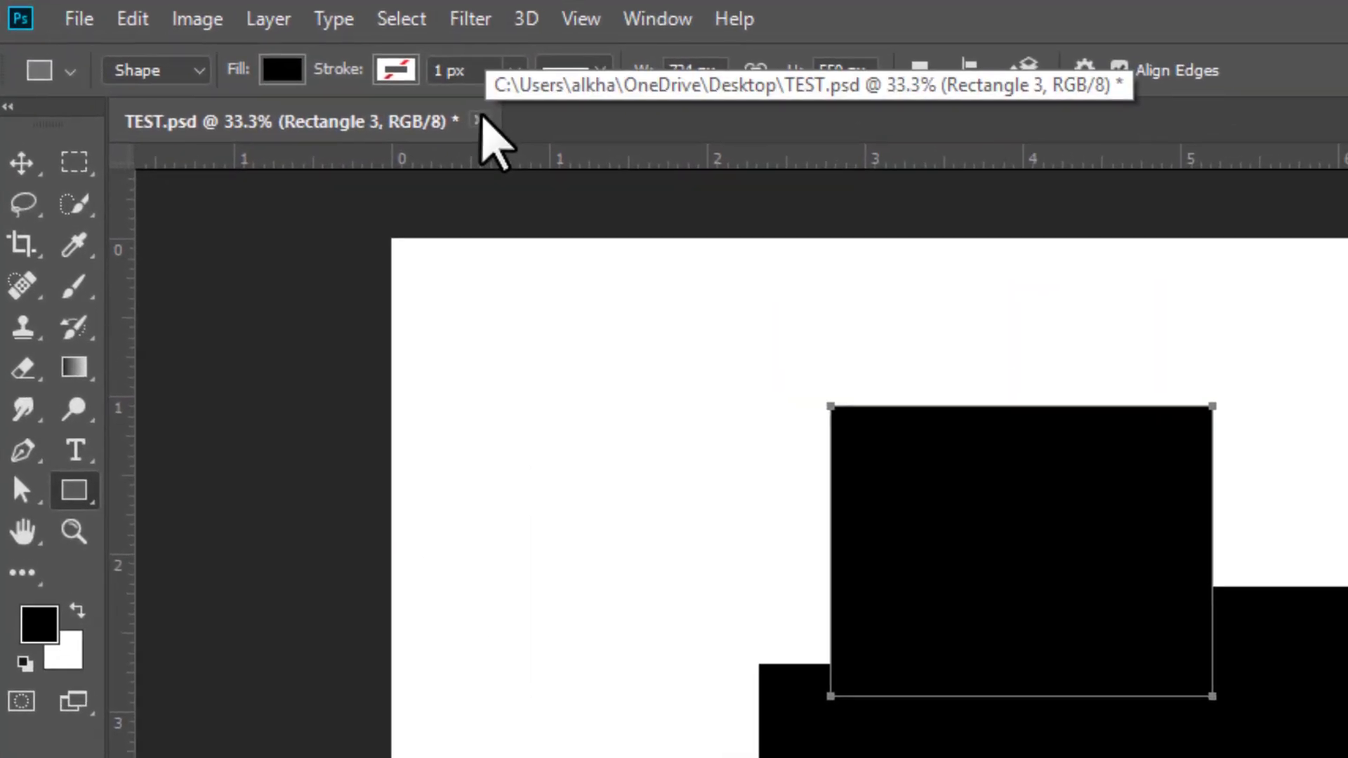
{"action": "left_click", "coordinate": [255, 64]}
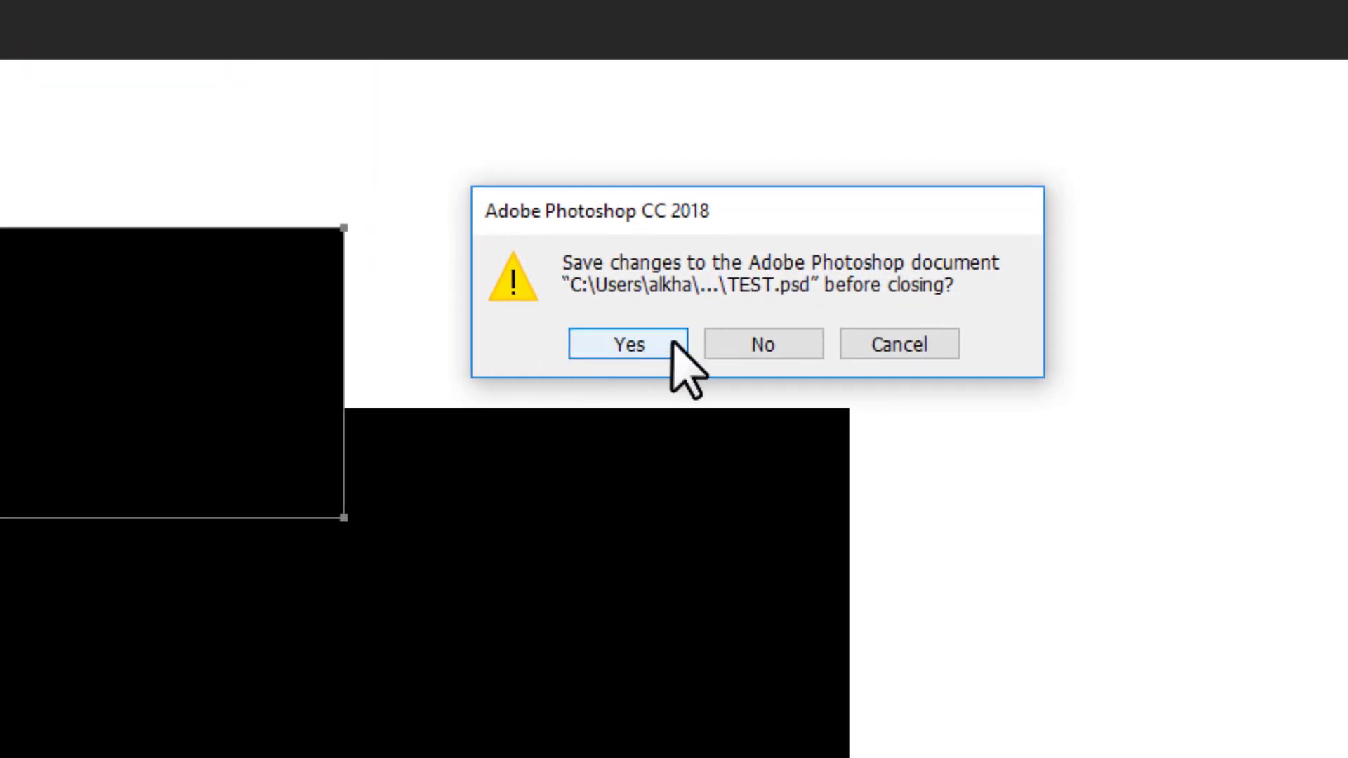
{"action": "left_click", "coordinate": [919, 343]}
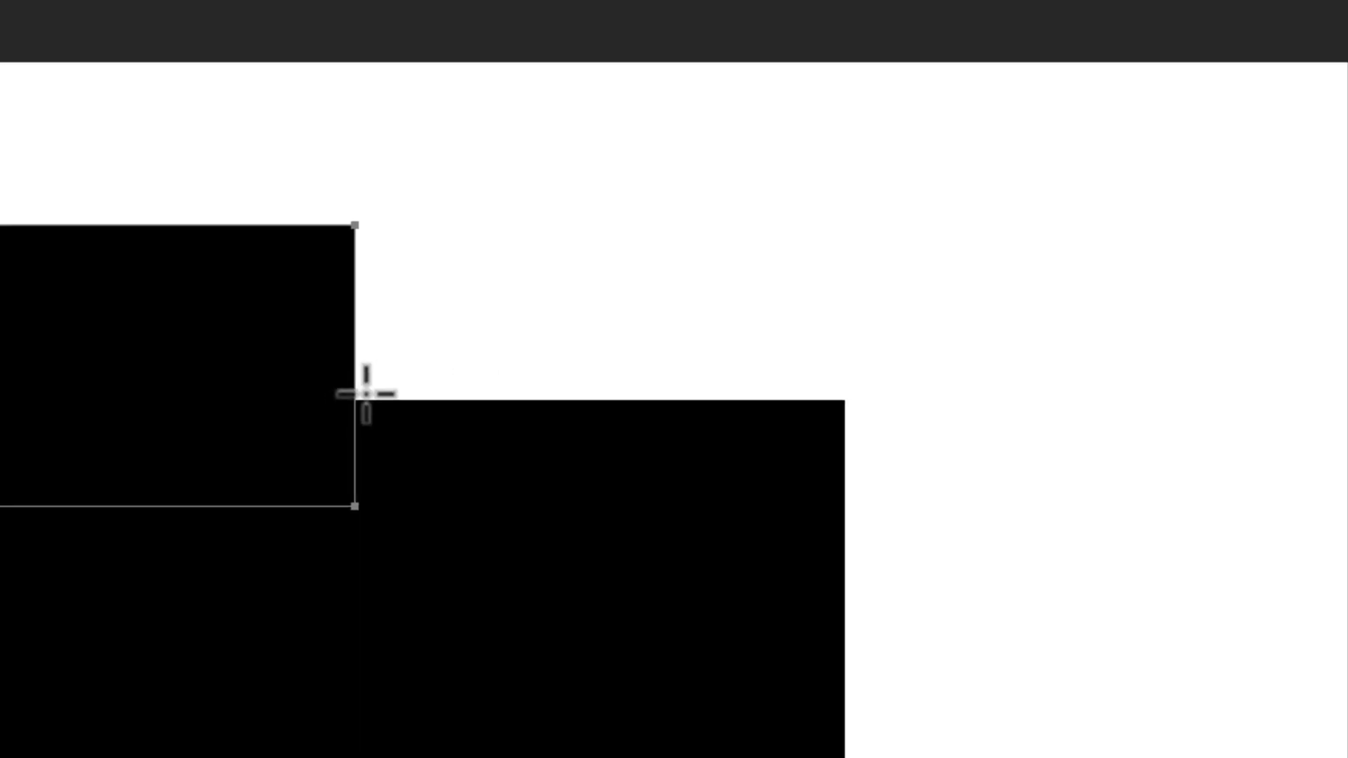
Step: Save the changes to TEST.psd and close the document
{"action": "key", "text": "ctrl+s"}
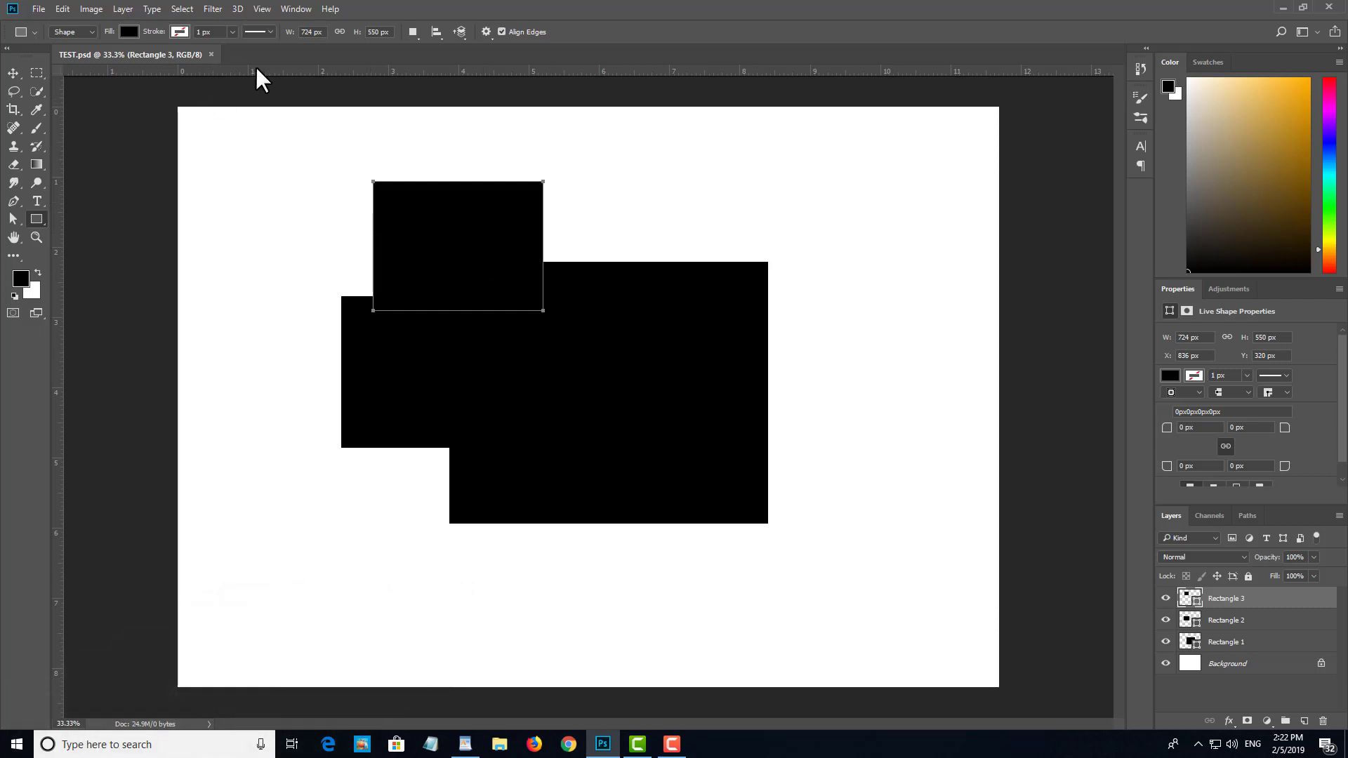
{"action": "key", "text": "ctrl+w"}
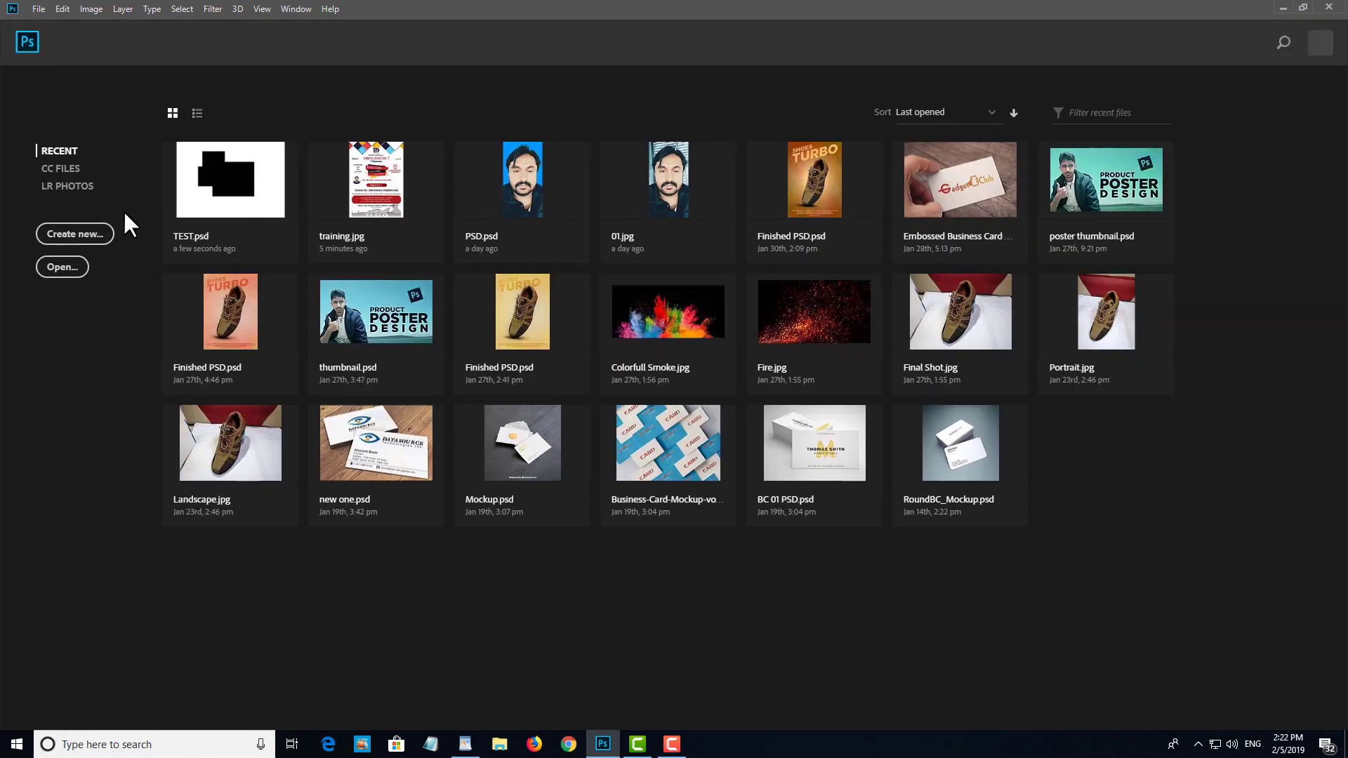
Step: Bring up and dismiss the New Document dialog, and reopen TEST.psd from the recent files
{"action": "left_click", "coordinate": [101, 233]}
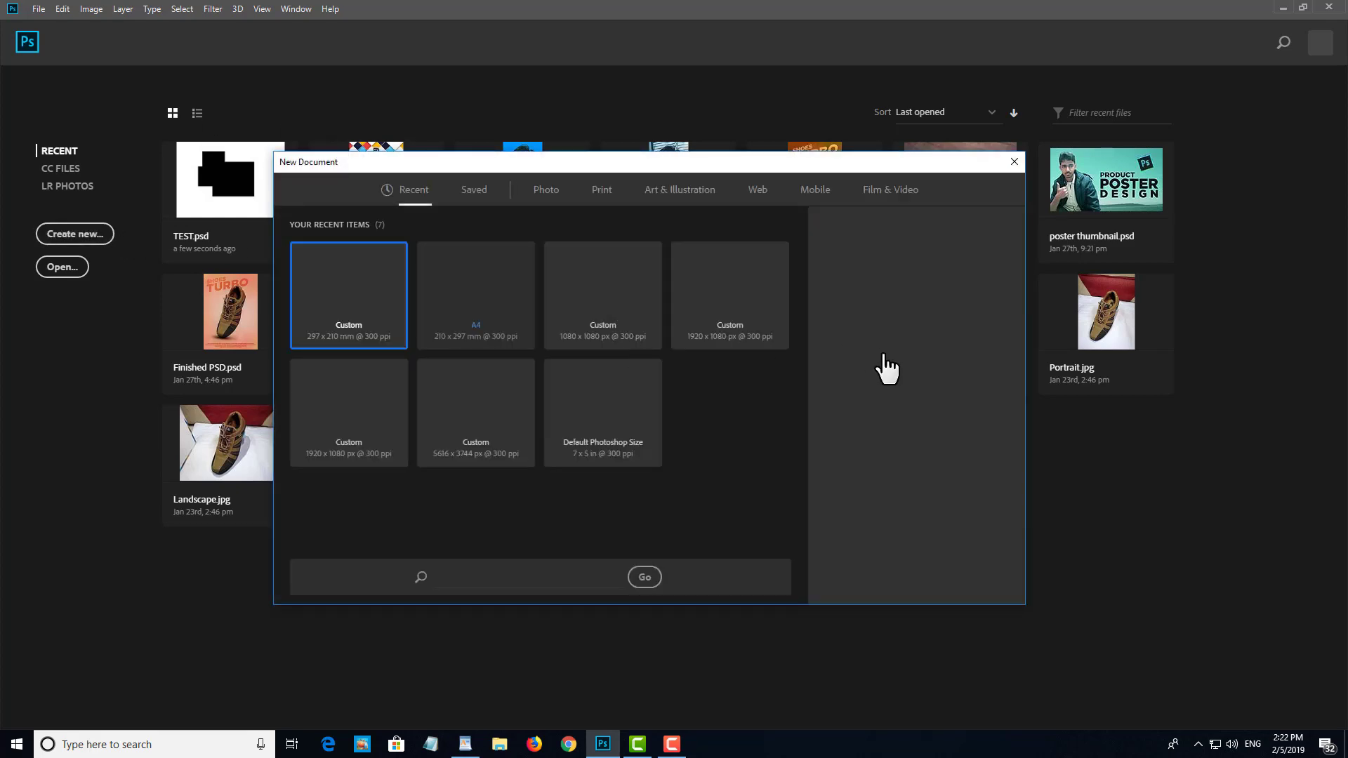
{"action": "left_click", "coordinate": [975, 582]}
{"action": "left_click", "coordinate": [256, 196]}
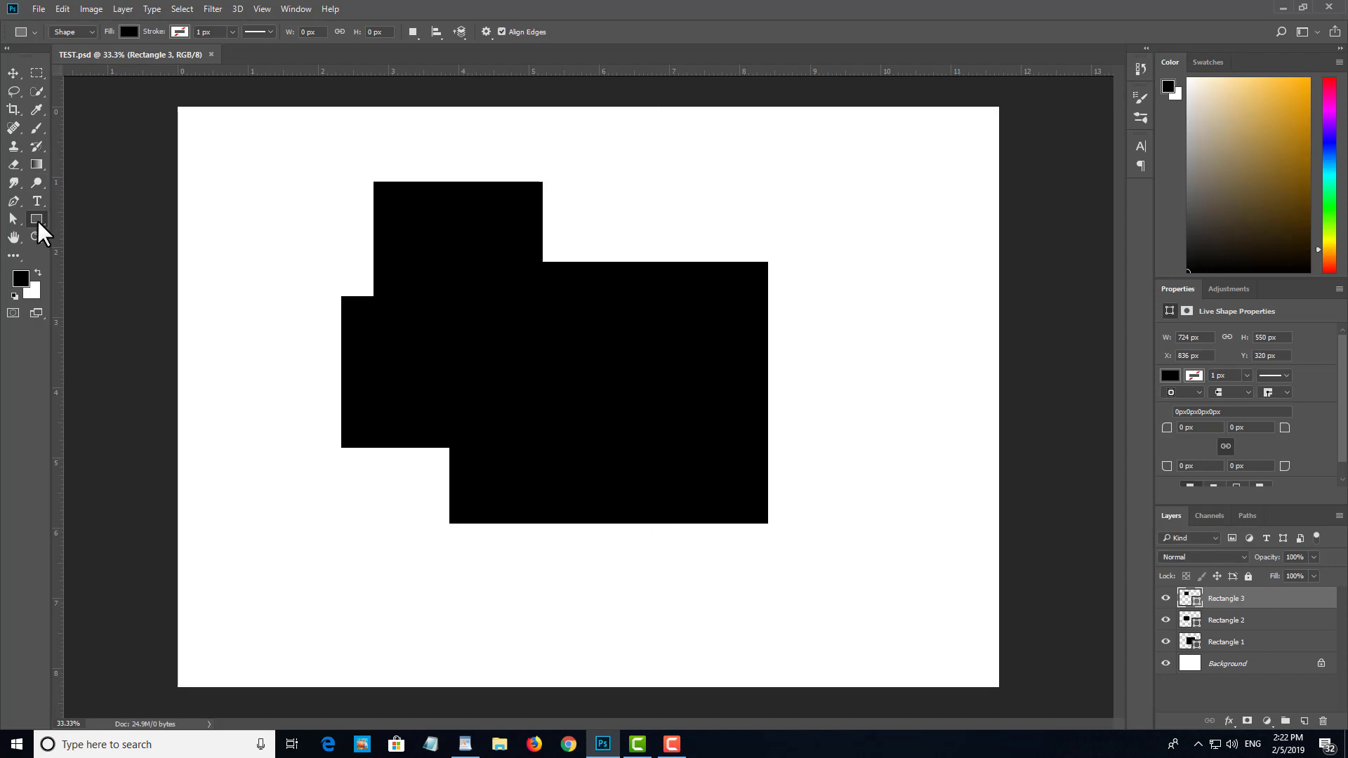
Step: Add two black rectangles at the upper right of the existing shapes, the second about 349 x 547 px, and save and close TEST.psd
{"action": "left_click_drag", "start_coordinate": [882, 198], "coordinate": [653, 324]}
{"action": "left_click_drag", "start_coordinate": [735, 166], "coordinate": [817, 295]}
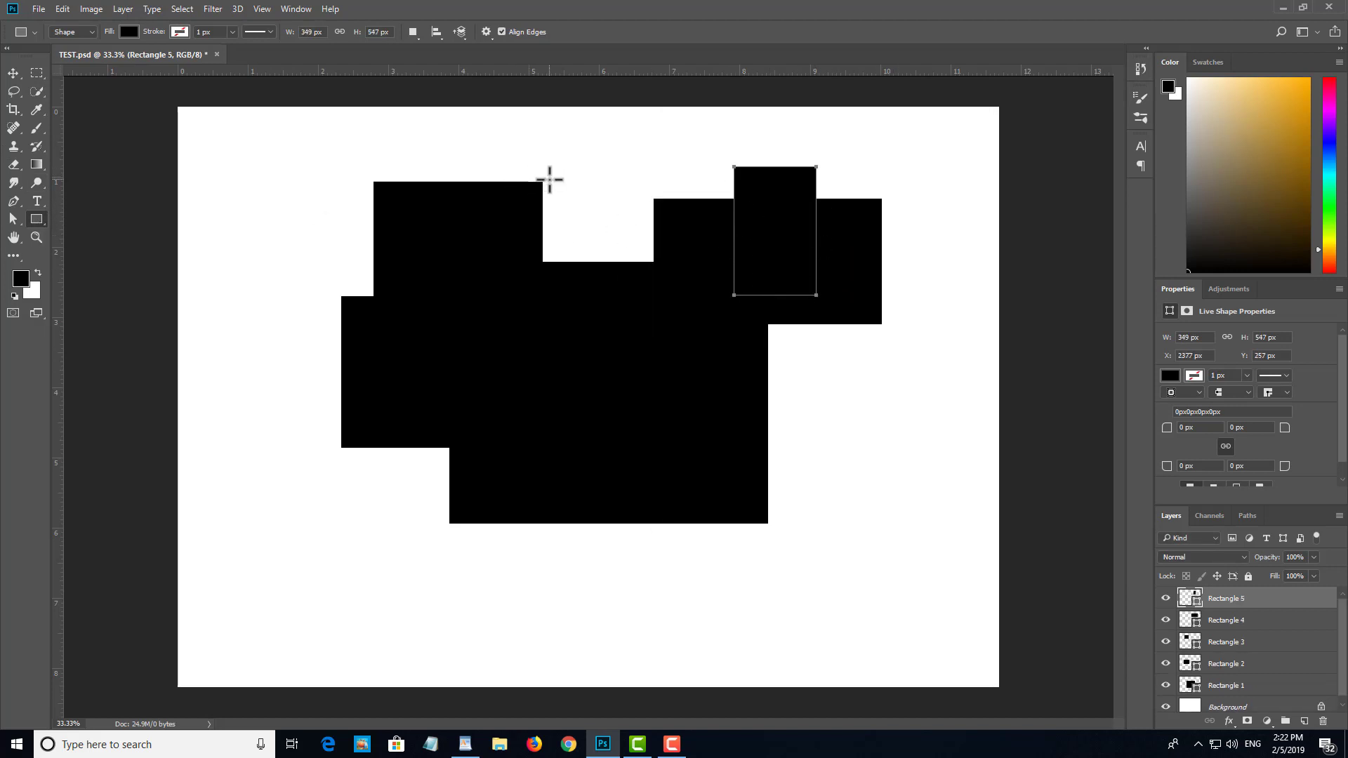
{"action": "key", "text": "ctrl+s"}
{"action": "key", "text": "ctrl+w"}
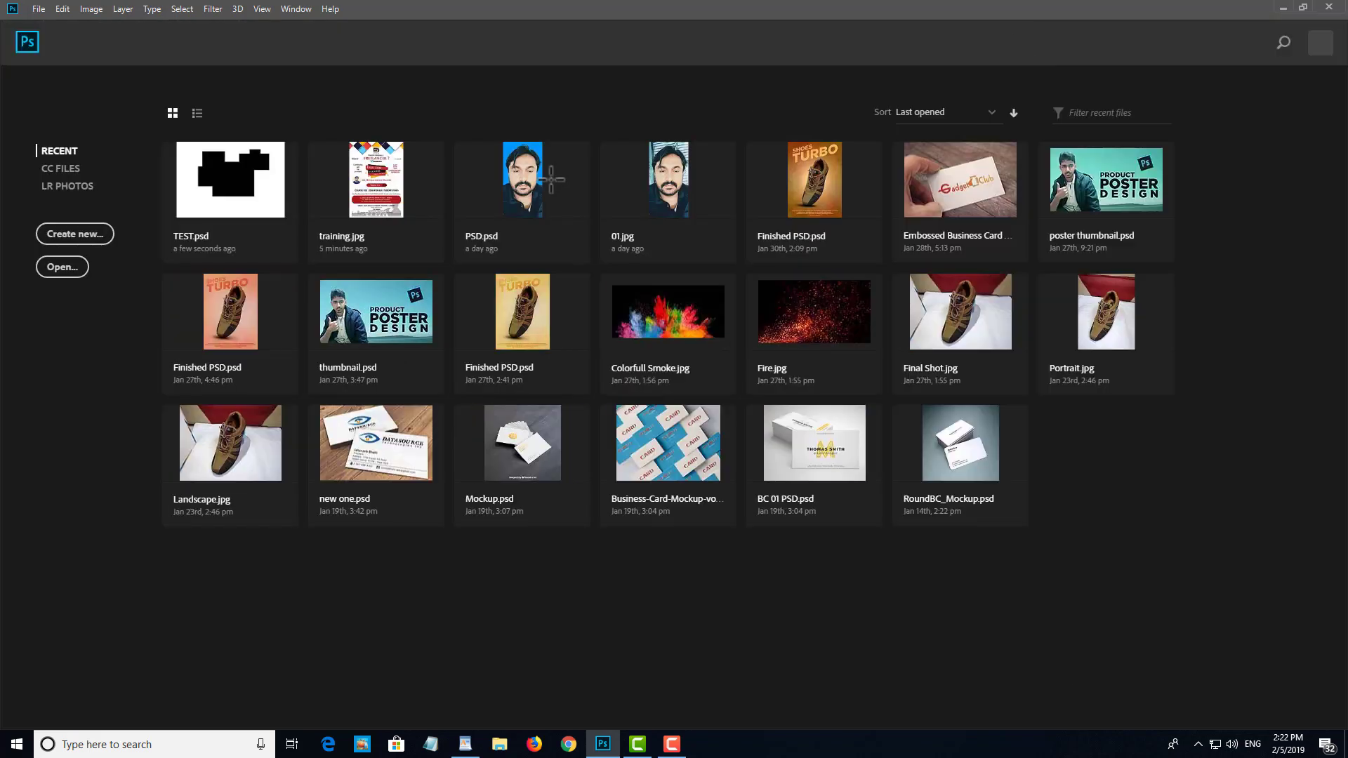
Step: Open TEST.psd again from the recent files and check the saved rectangles on the canvas
{"action": "left_click", "coordinate": [285, 150]}
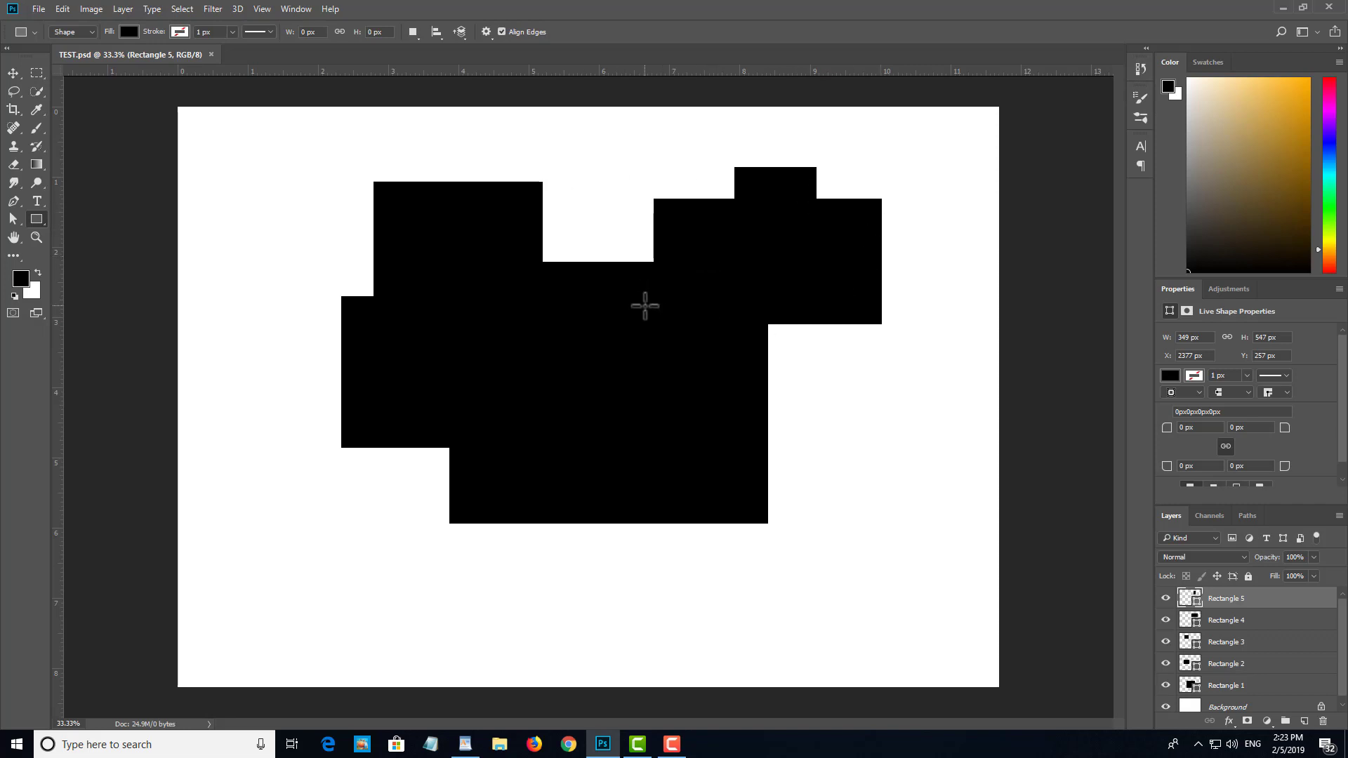
{"action": "scroll", "coordinate": [653, 355], "scroll_direction": "down", "scroll_amount": 1}
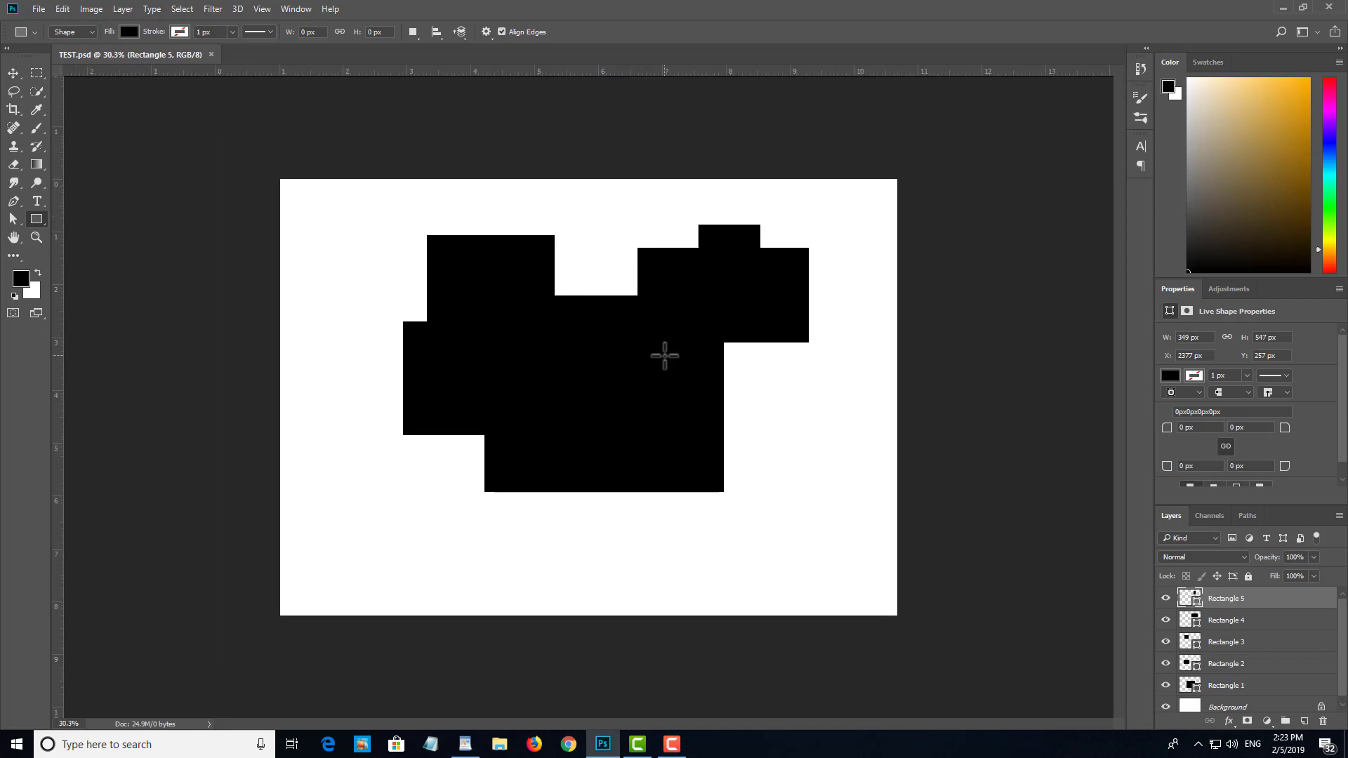
{"action": "scroll", "coordinate": [665, 355], "scroll_direction": "up", "scroll_amount": 2}
{"action": "scroll", "coordinate": [665, 356], "scroll_direction": "down", "scroll_amount": 1}
Step: Delete all five rectangle layers from TEST.psd, leaving only the Background layer
{"action": "key", "text": "v"}
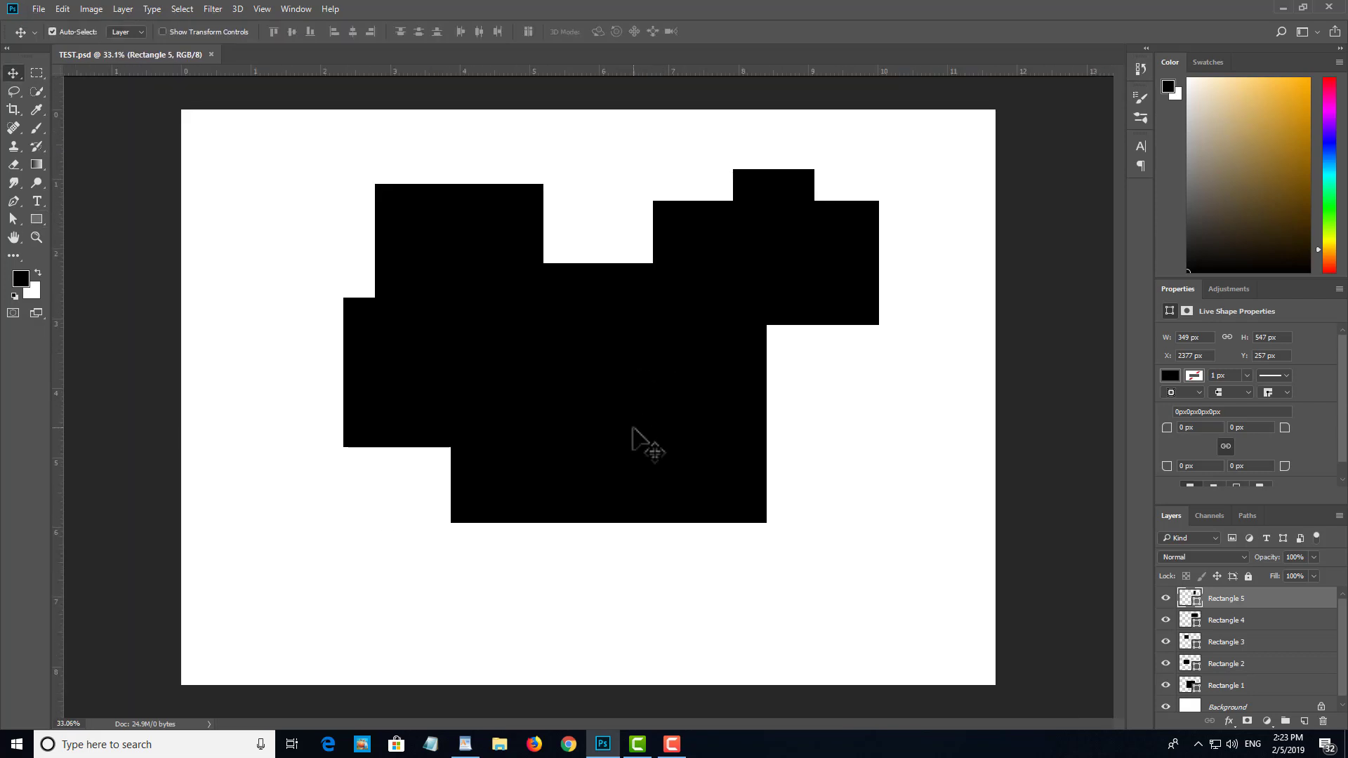
{"action": "left_click", "coordinate": [633, 428]}
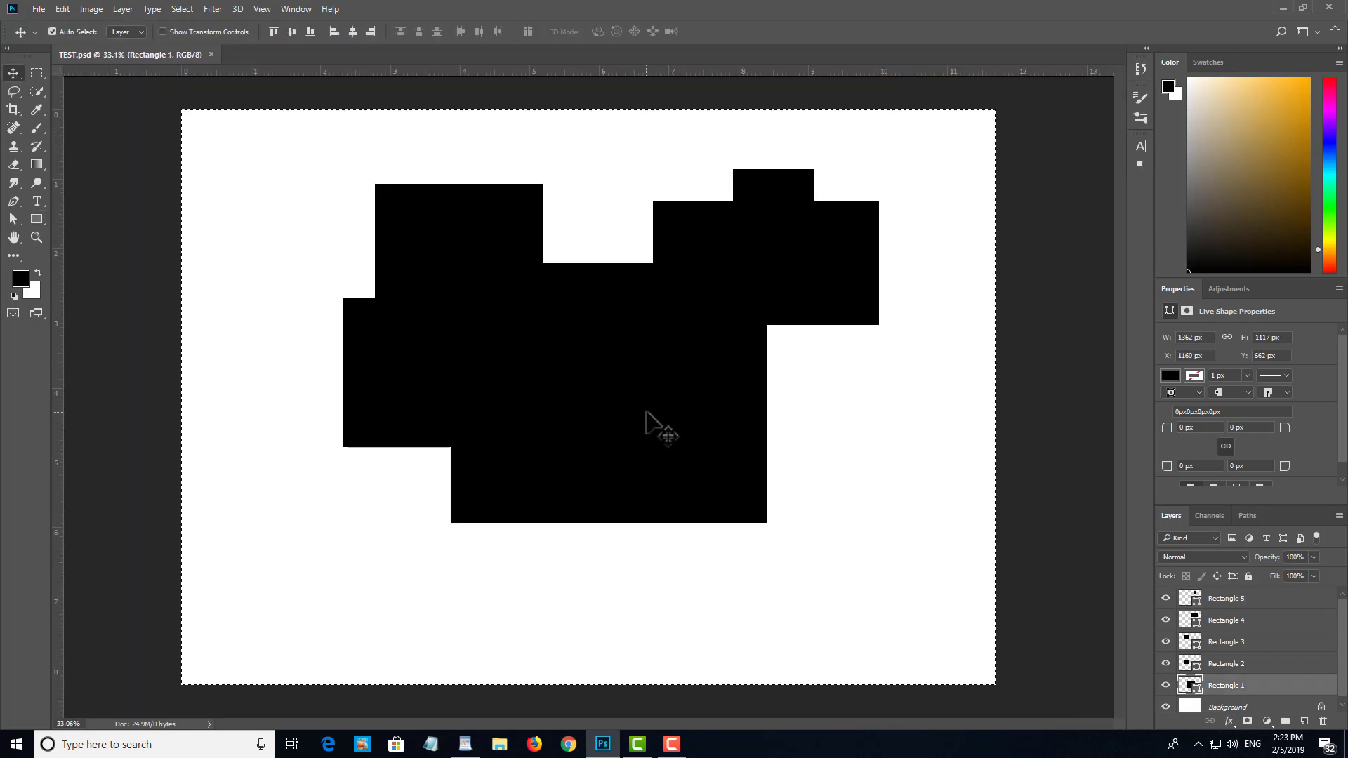
{"action": "key", "text": "ctrl+a"}
{"action": "key", "text": "Delete"}
{"action": "left_click", "coordinate": [723, 233]}
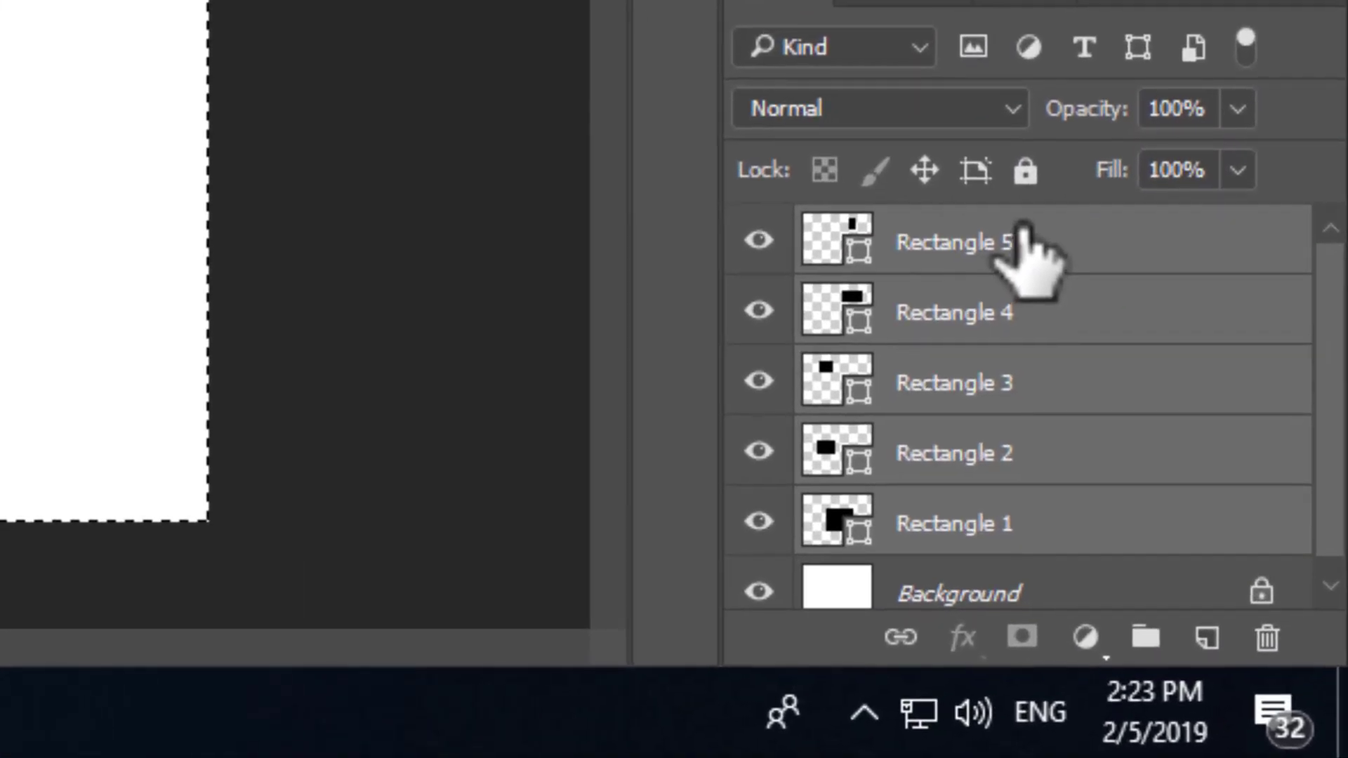
{"action": "left_click_drag", "start_coordinate": [1102, 298], "coordinate": [1272, 635]}
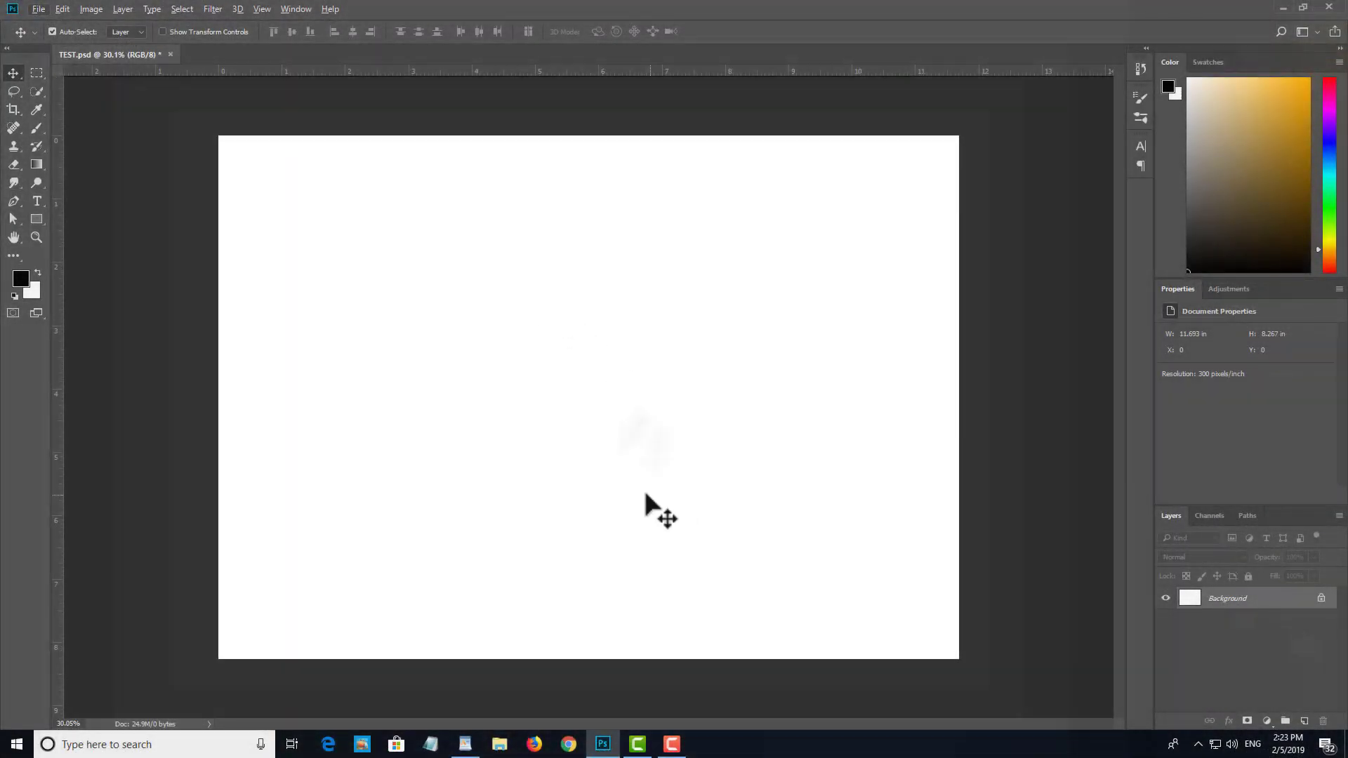
Step: Draw three black rectangles of about 899 x 709, 938 x 757 and 246 x 324 px, rising from lower left to upper right of the canvas
{"action": "key", "text": "ctrl+z"}
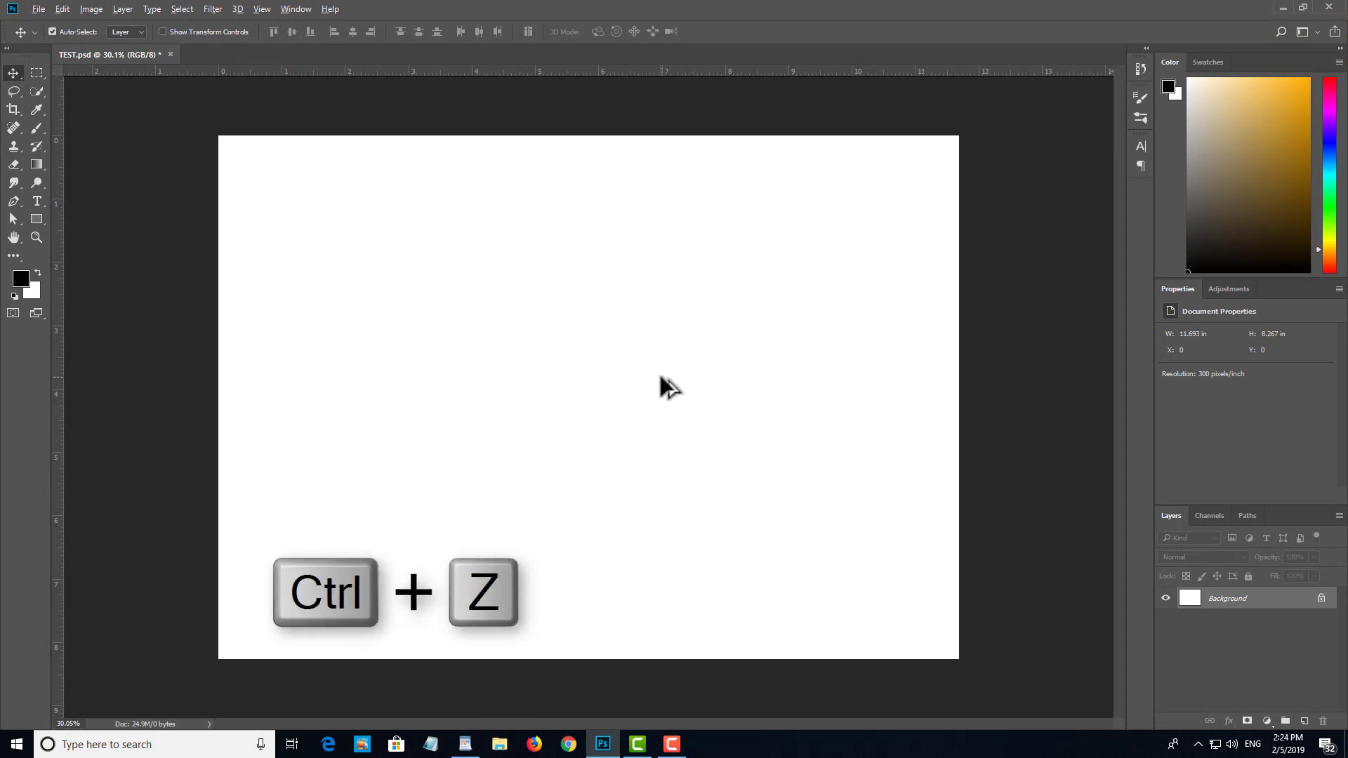
{"action": "scroll", "coordinate": [659, 377], "scroll_direction": "up", "scroll_amount": 1}
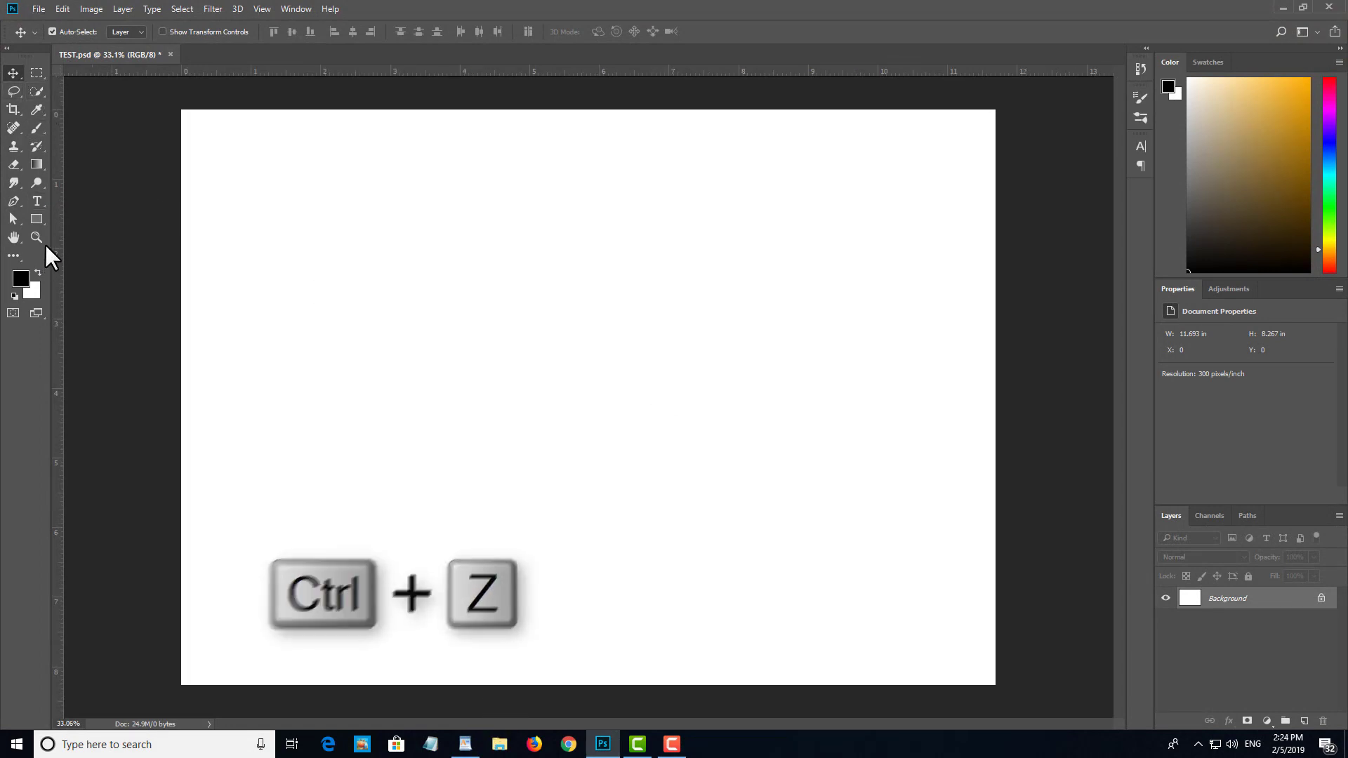
{"action": "left_click", "coordinate": [36, 220]}
{"action": "mouse_move", "coordinate": [332, 364]}
{"action": "left_mouse_down"}
{"action": "mouse_move", "coordinate": [541, 506]}
{"action": "mouse_move", "coordinate": [541, 528]}
{"action": "left_mouse_up"}
{"action": "left_click_drag", "start_coordinate": [624, 210], "coordinate": [842, 386]}
{"action": "left_click_drag", "start_coordinate": [902, 200], "coordinate": [959, 275]}
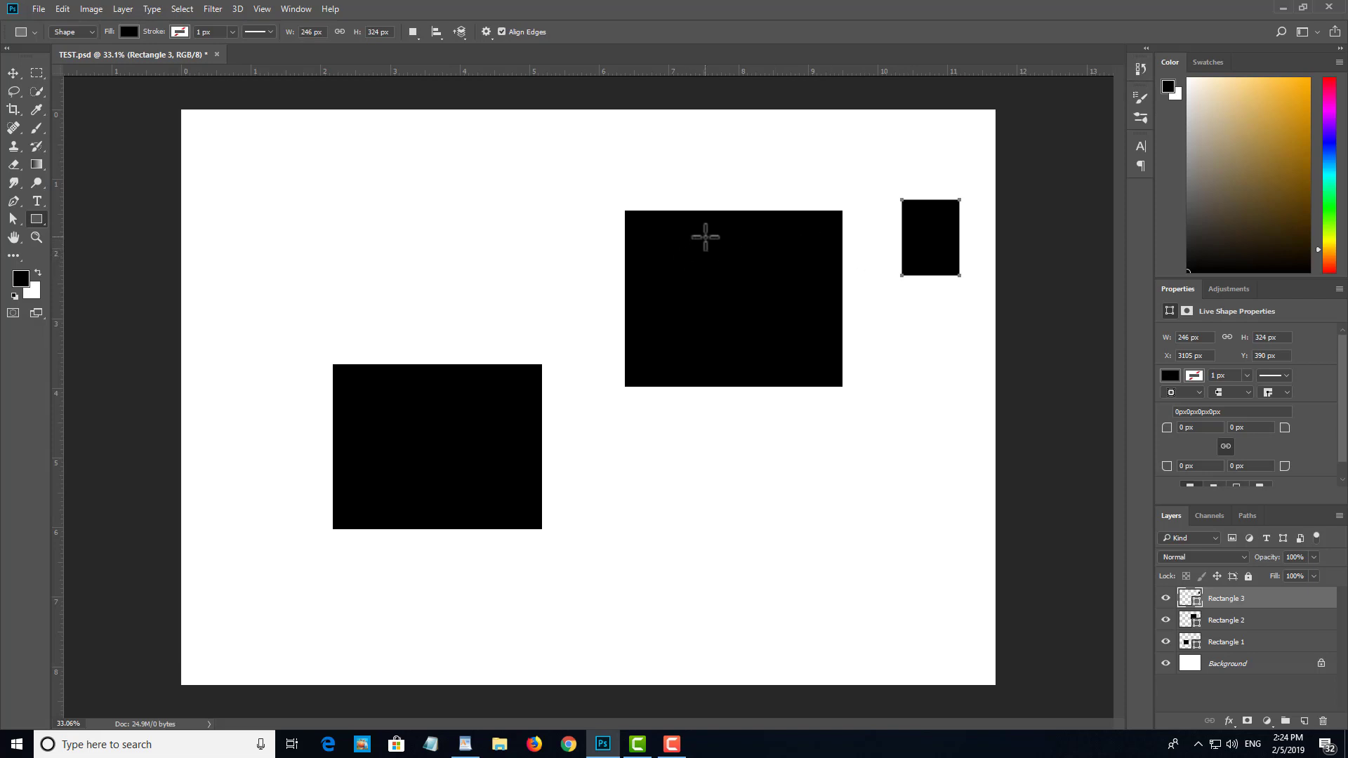
Step: Undo and redo the small upper-right rectangle several times, ending with it undone
{"action": "key", "text": "ctrl+z"}
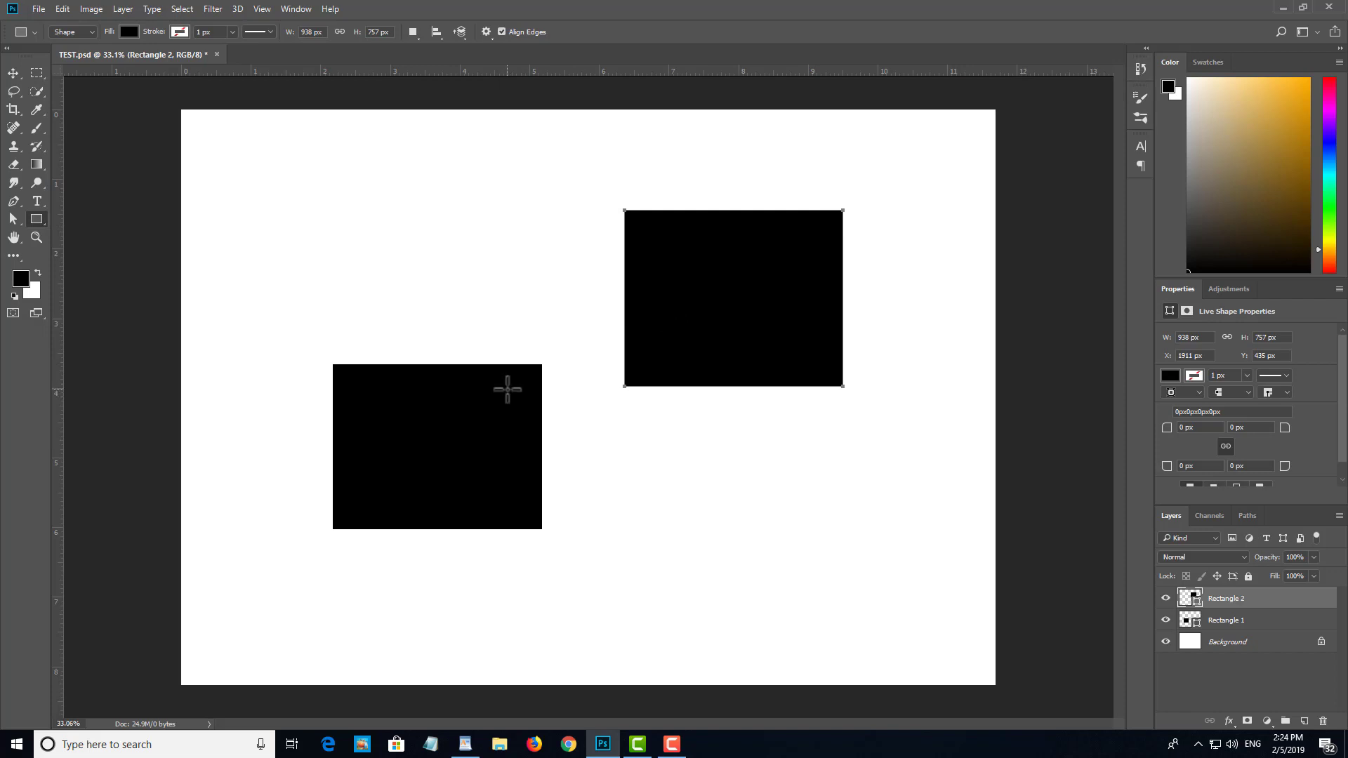
{"action": "key", "text": "ctrl+shift+z"}
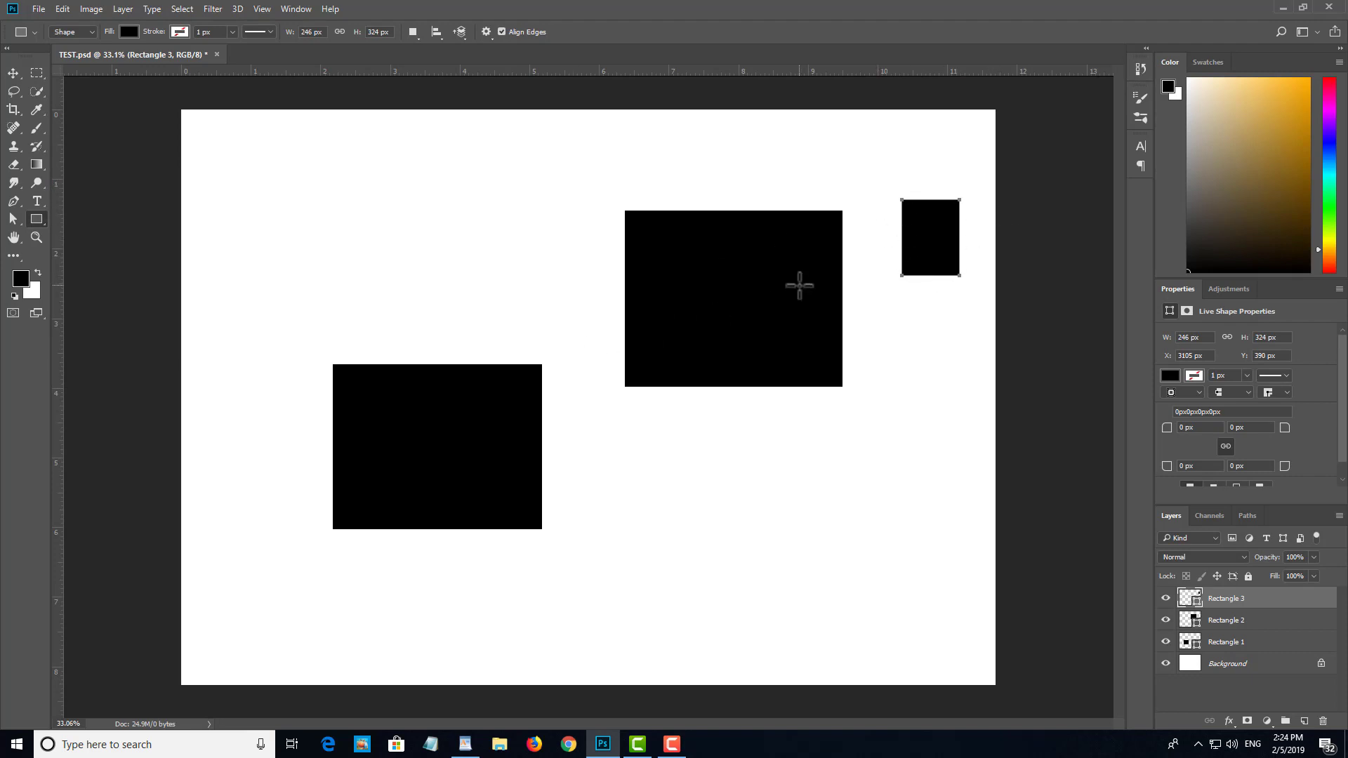
{"action": "key", "text": "ctrl+z"}
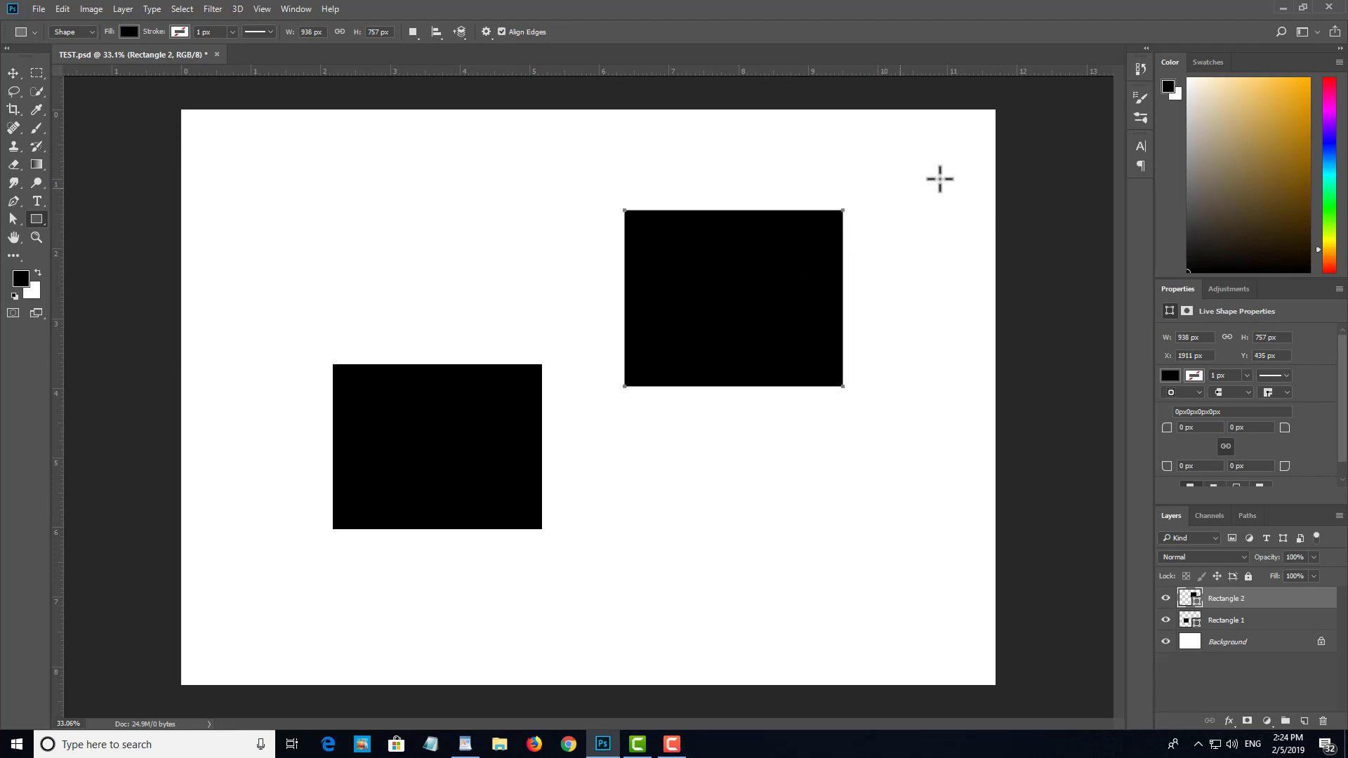
{"action": "key", "text": "ctrl+shift+z"}
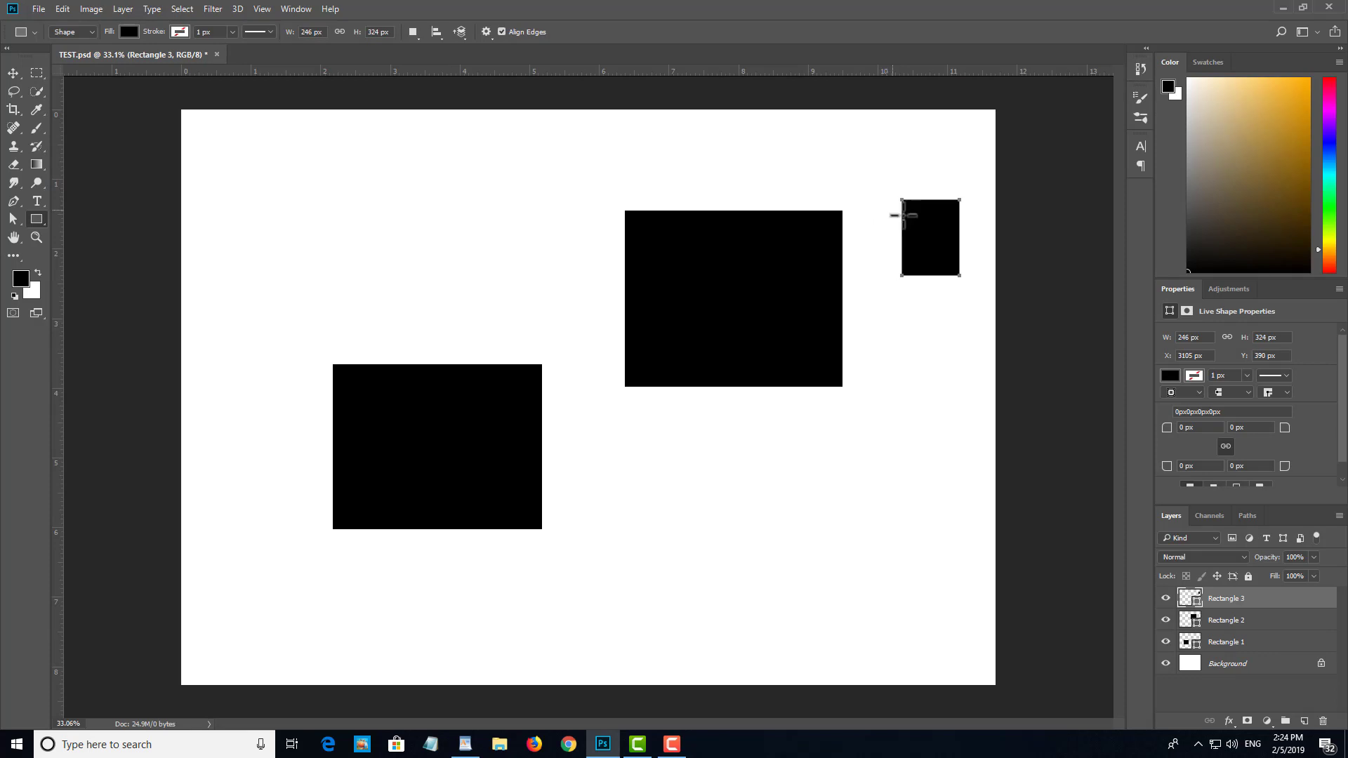
{"action": "key", "text": "ctrl+z"}
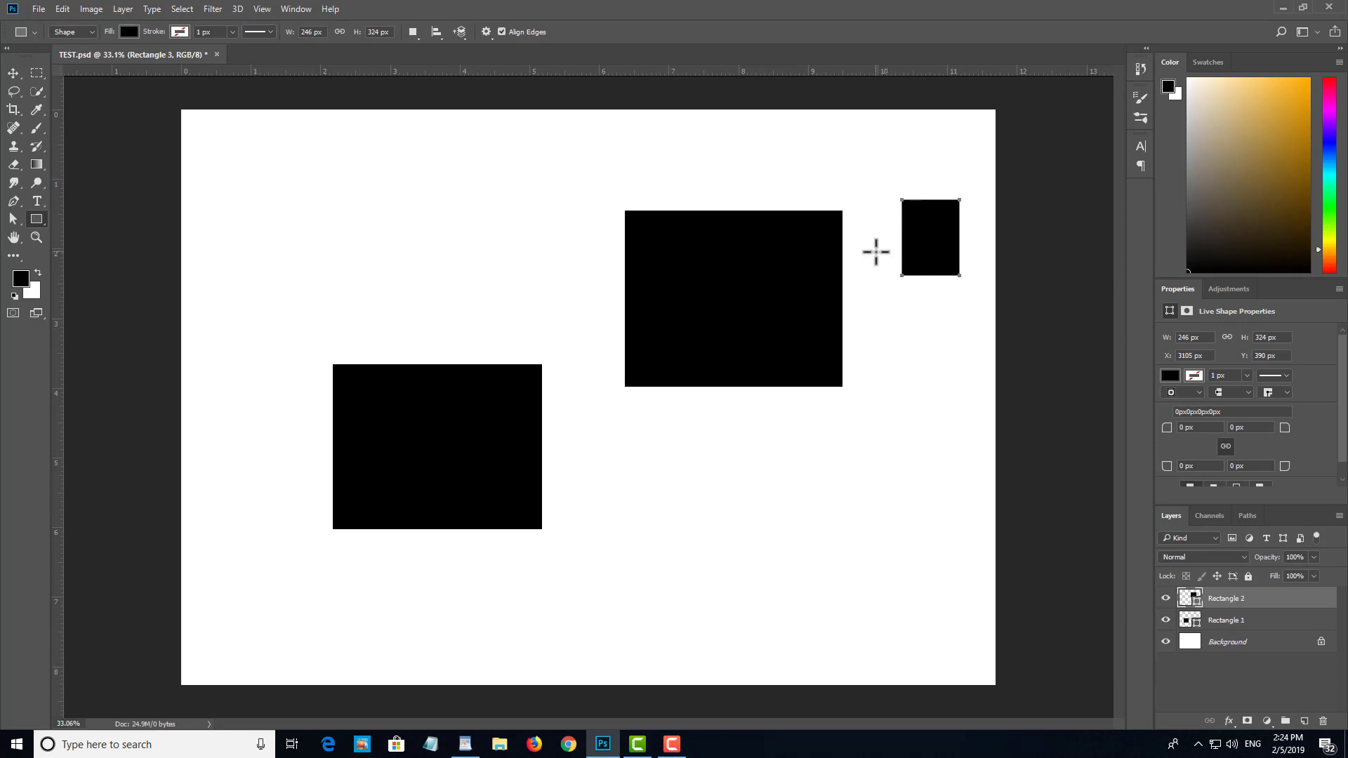
{"action": "key", "text": "ctrl+z"}
{"action": "key", "text": "ctrl+z"}
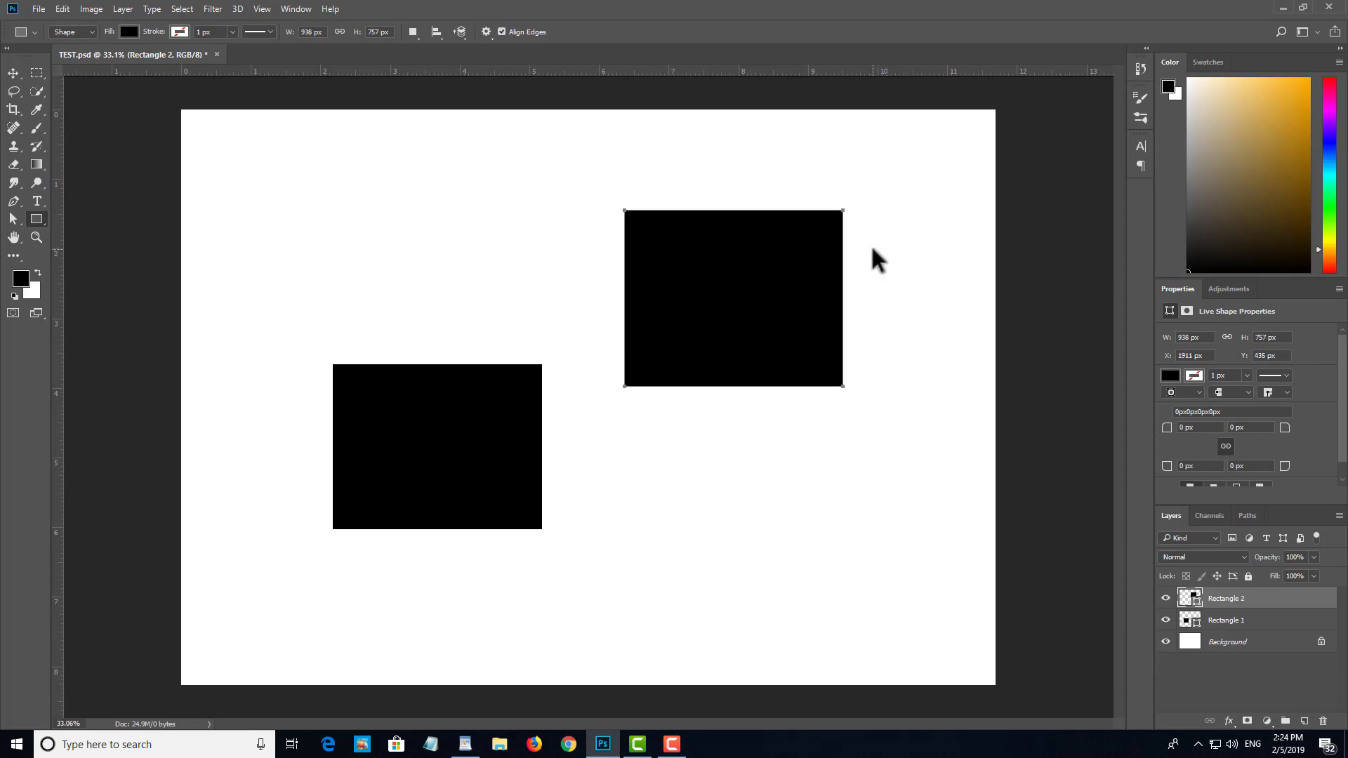
{"action": "key", "text": "ctrl+shift+z"}
{"action": "key", "text": "ctrl+z"}
Step: Step backward through the history until the remaining rectangles are removed and only the Background layer is left
{"action": "key", "text": "ctrl+alt+z"}
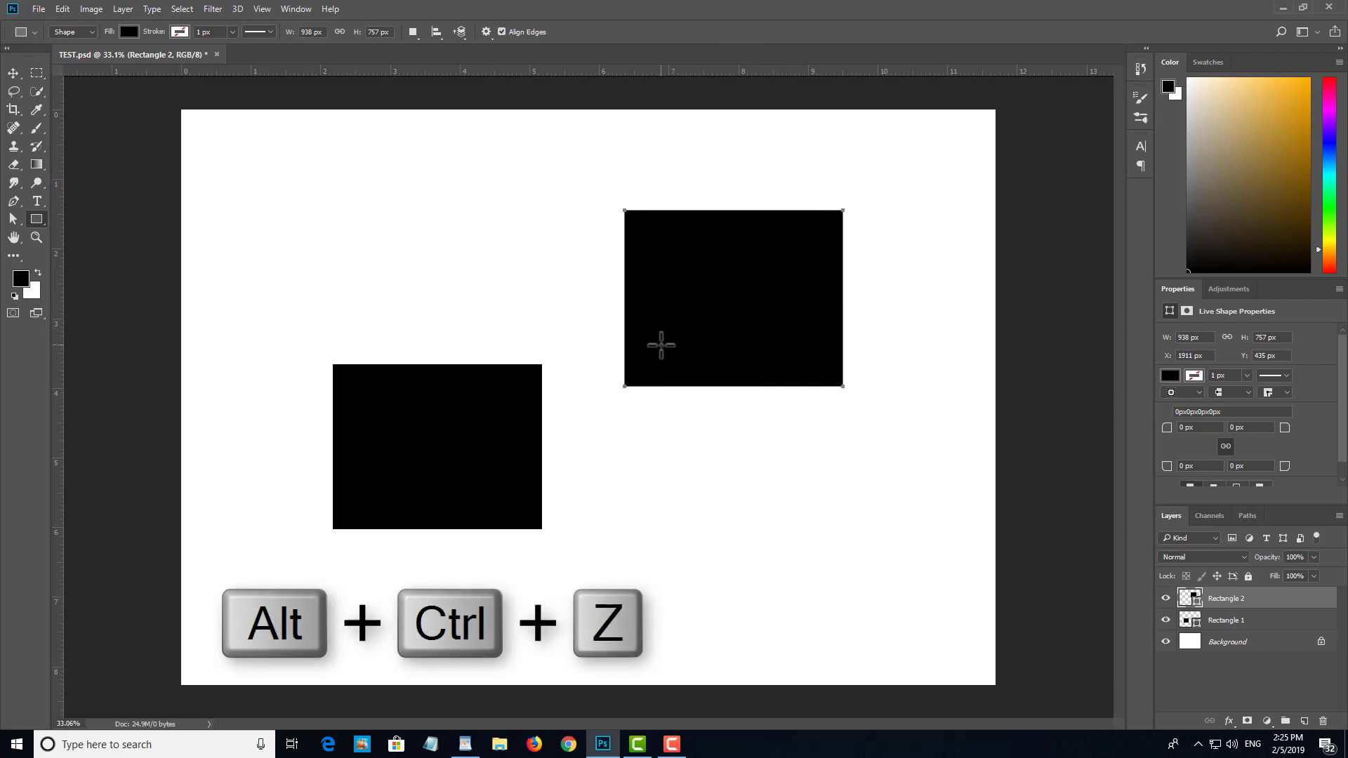
{"action": "key", "text": "ctrl+alt+z"}
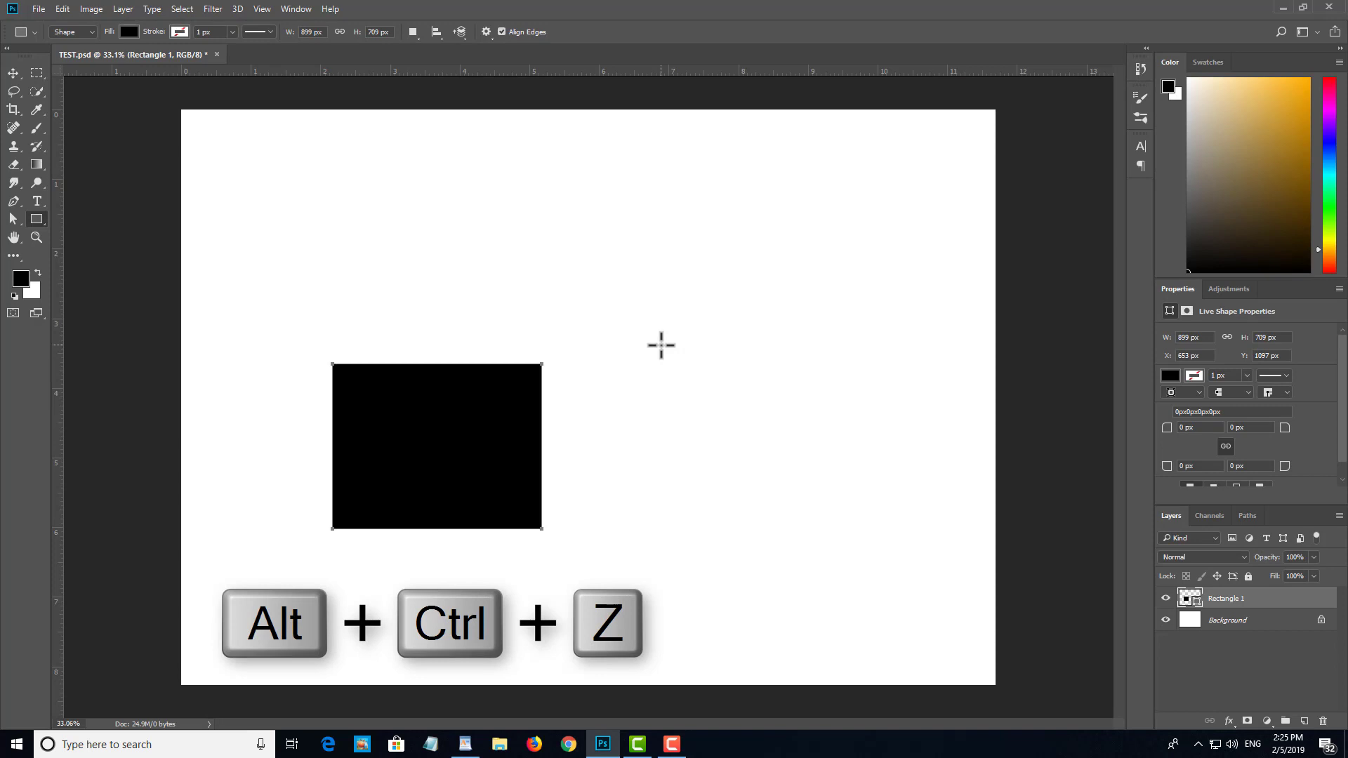
{"action": "key", "text": "ctrl+alt+z"}
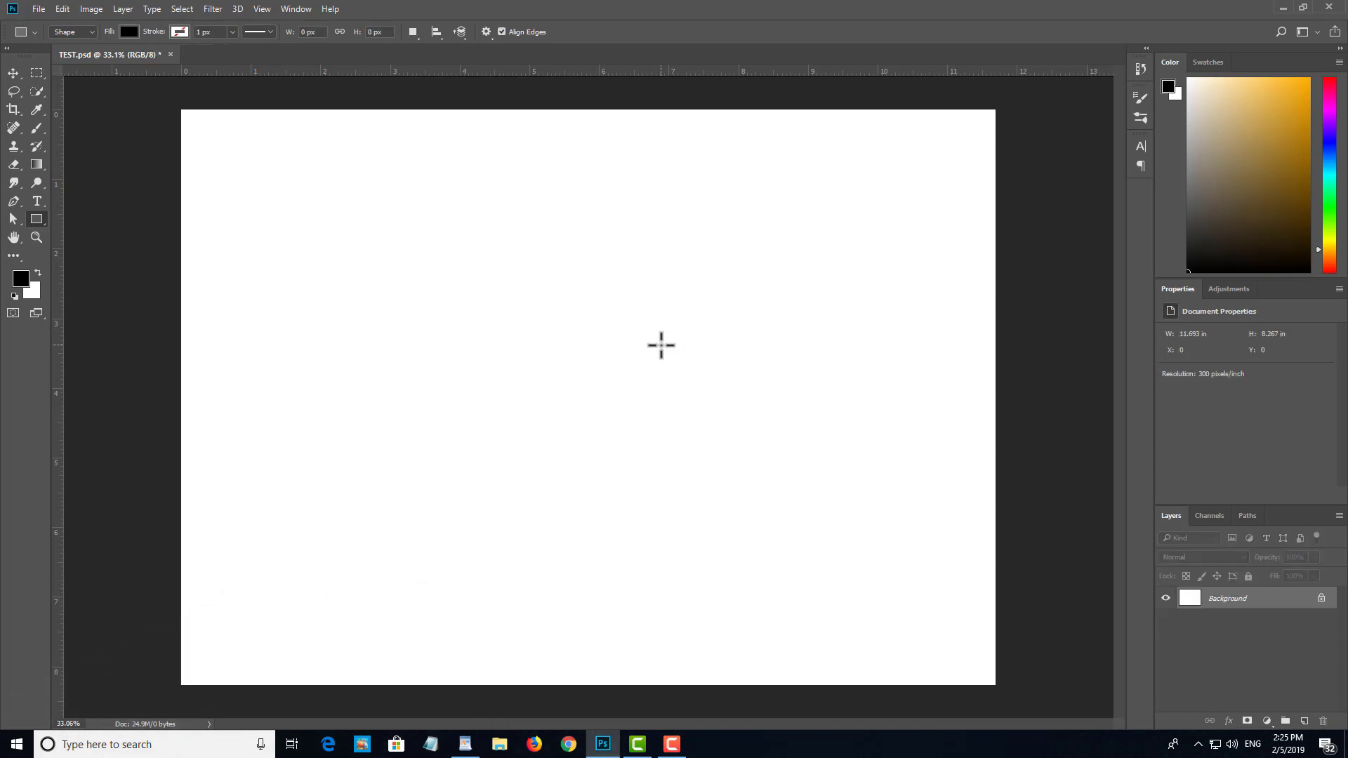
Step: Draw twelve black rectangles of varying sizes, spread in three columns of four across the canvas
{"action": "left_click_drag", "start_coordinate": [244, 158], "coordinate": [327, 242]}
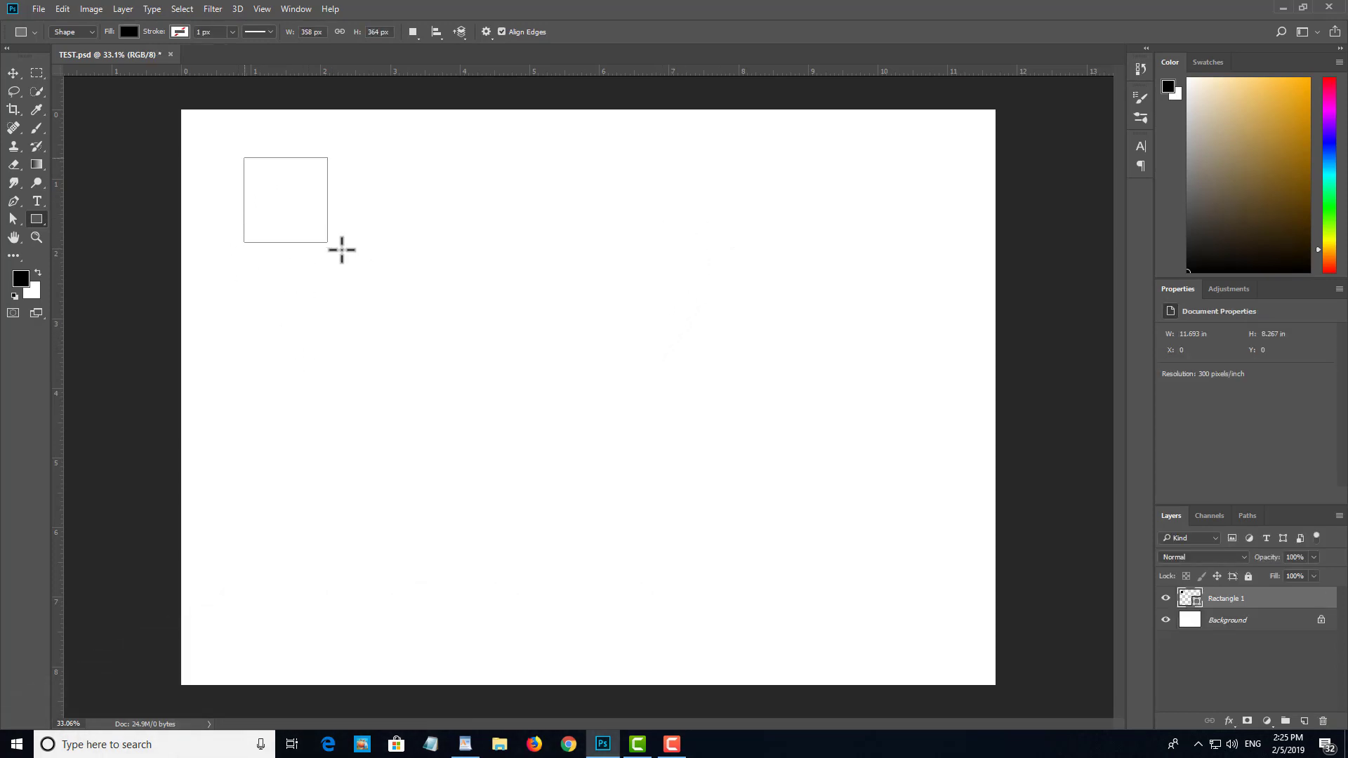
{"action": "left_click_drag", "start_coordinate": [262, 298], "coordinate": [374, 398]}
{"action": "left_click_drag", "start_coordinate": [308, 454], "coordinate": [421, 567]}
{"action": "left_click_drag", "start_coordinate": [302, 597], "coordinate": [454, 667]}
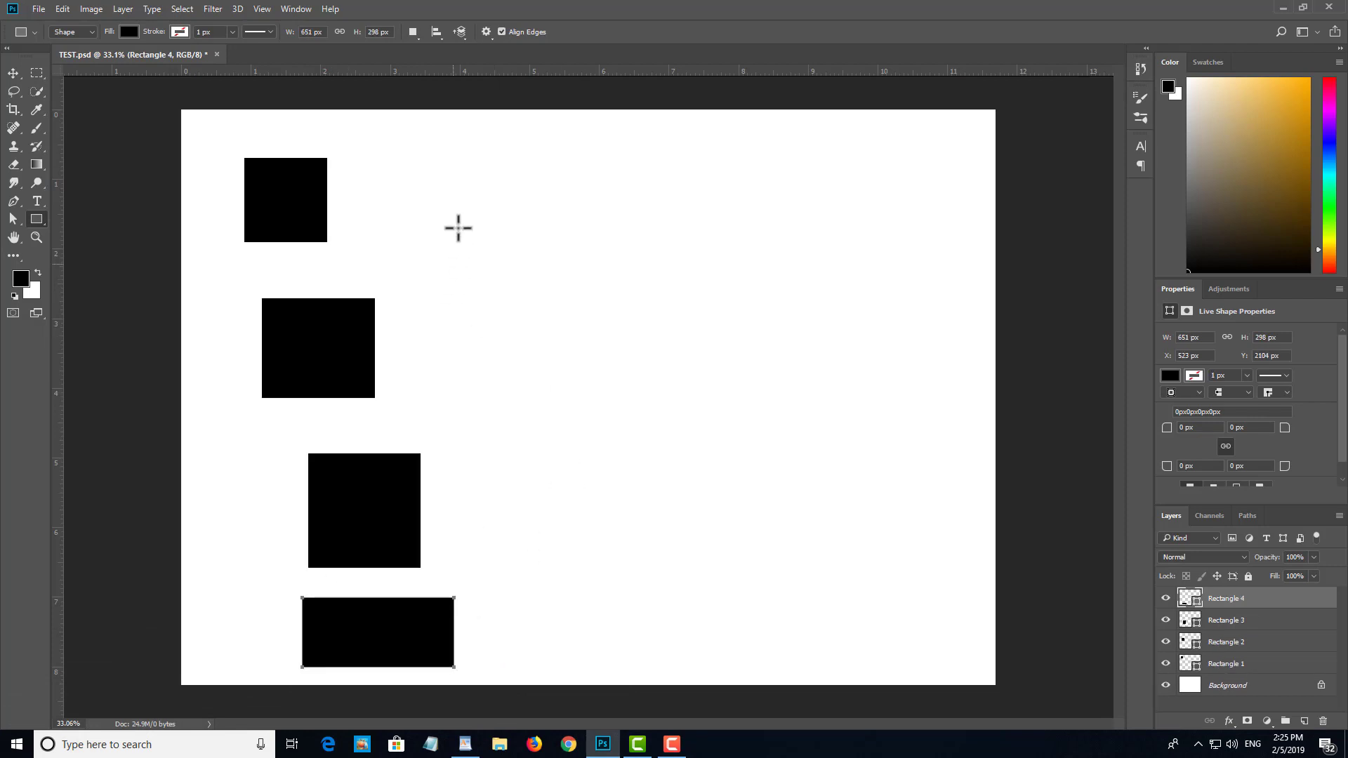
{"action": "left_click_drag", "start_coordinate": [494, 163], "coordinate": [563, 274]}
{"action": "left_click_drag", "start_coordinate": [535, 373], "coordinate": [622, 481]}
{"action": "left_click_drag", "start_coordinate": [600, 529], "coordinate": [673, 584]}
{"action": "left_click_drag", "start_coordinate": [749, 652], "coordinate": [667, 635]}
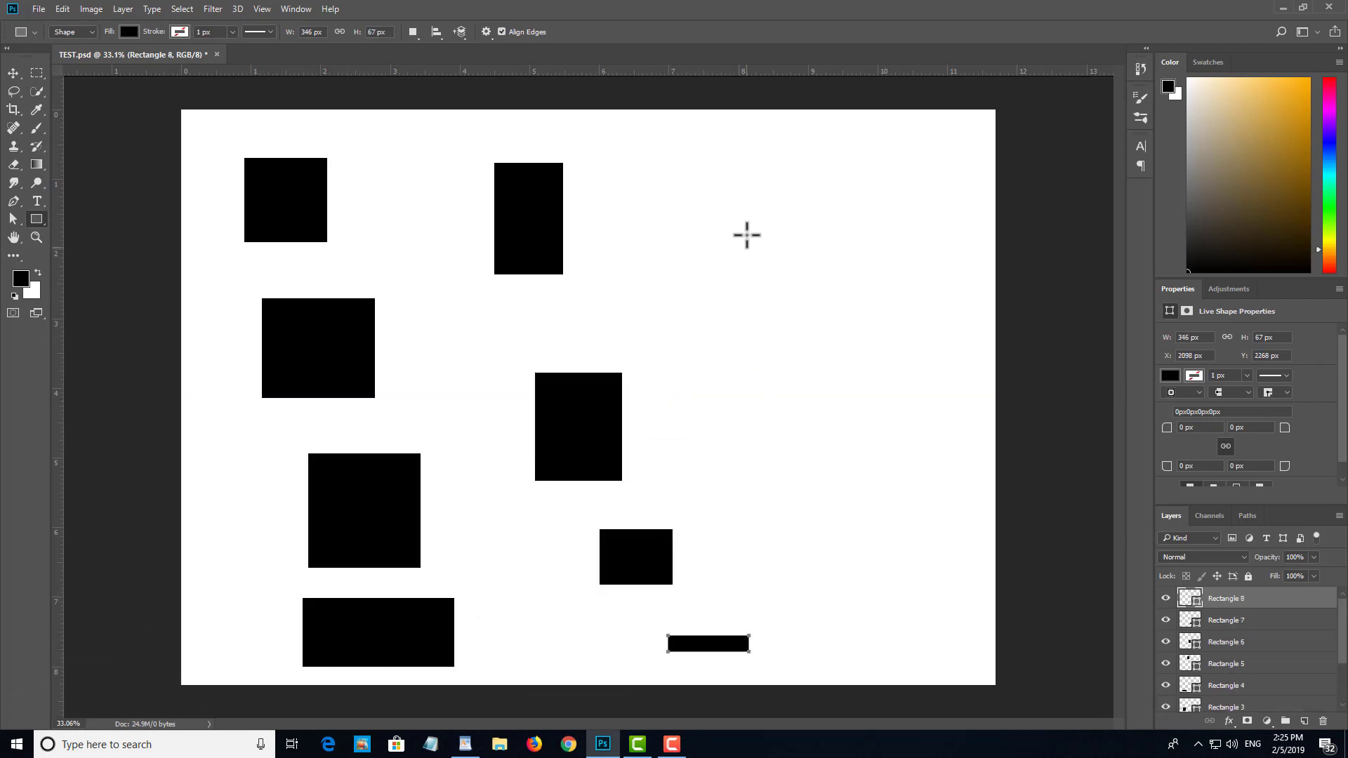
{"action": "left_click_drag", "start_coordinate": [747, 232], "coordinate": [901, 289]}
{"action": "left_click_drag", "start_coordinate": [839, 354], "coordinate": [918, 414]}
{"action": "mouse_move", "coordinate": [867, 464]}
{"action": "left_mouse_down"}
{"action": "mouse_move", "coordinate": [920, 527]}
{"action": "mouse_move", "coordinate": [931, 574]}
{"action": "left_mouse_up"}
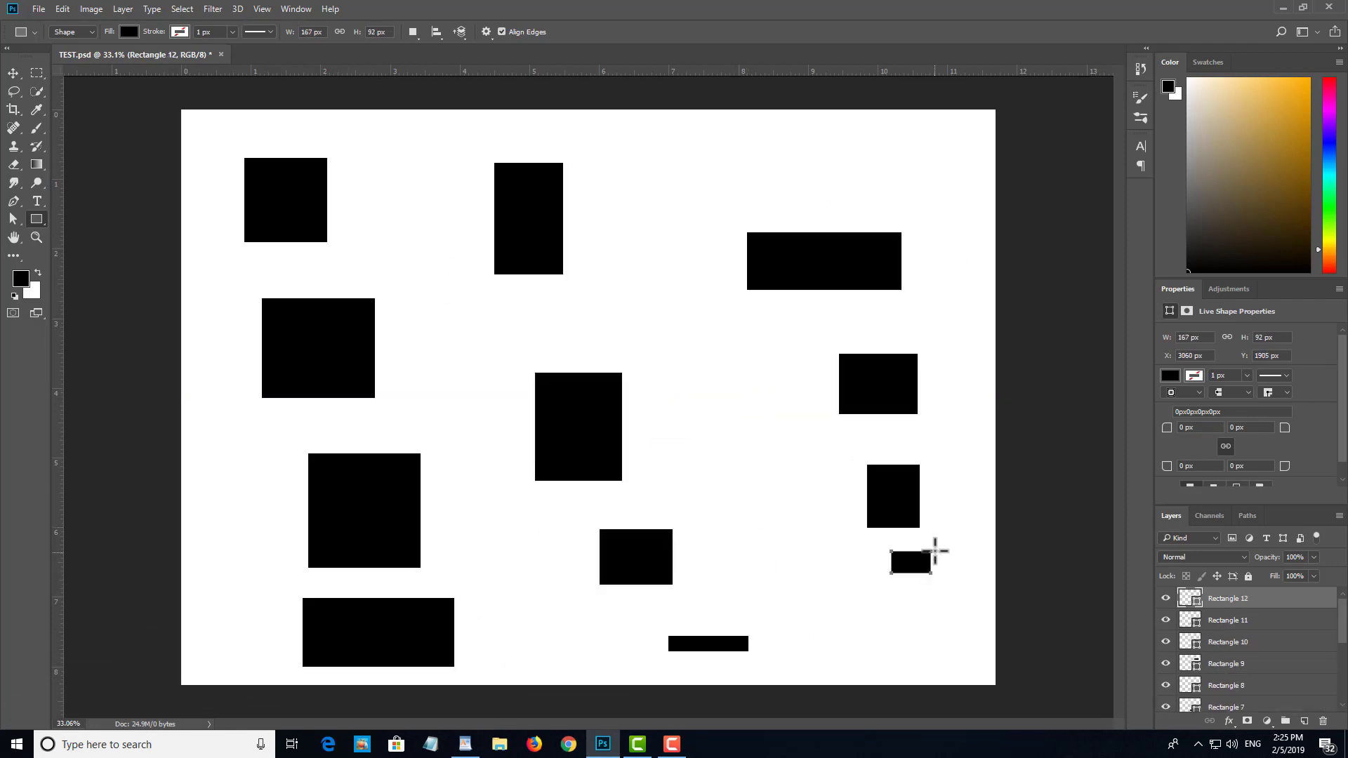
Step: Step backward repeatedly through the history until all twelve rectangles are removed from the canvas
{"action": "key", "text": "alt+bracketleft"}
{"action": "key", "text": "alt+bracketleft"}
{"action": "key", "text": "alt+bracketleft"}
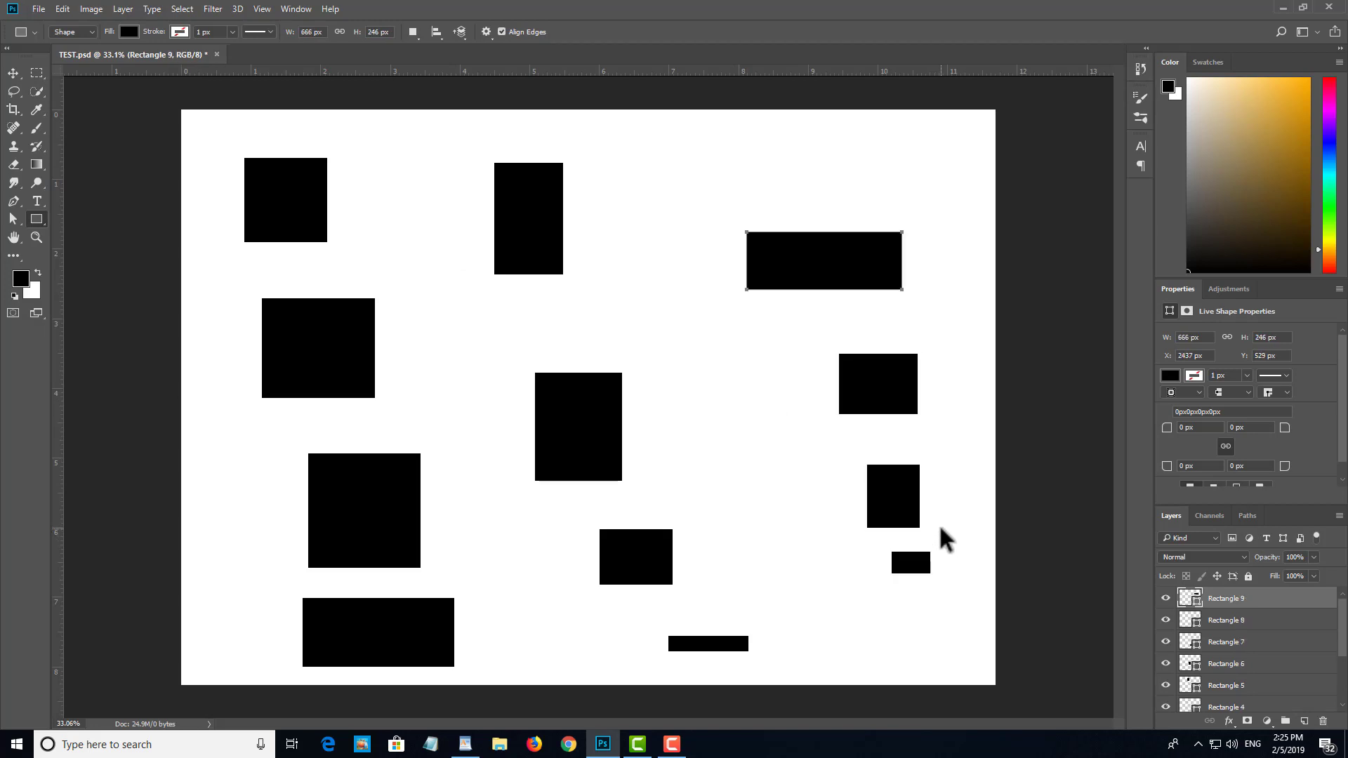
{"action": "key", "text": "ctrl+alt+z"}
{"action": "key", "text": "ctrl+alt+z"}
{"action": "key", "text": "ctrl+alt+z"}
{"action": "key", "text": "ctrl+alt+z"}
{"action": "key", "text": "ctrl+alt+z"}
{"action": "key", "text": "ctrl+alt+z"}
{"action": "key", "text": "ctrl+alt+z"}
{"action": "key", "text": "ctrl+alt+z"}
{"action": "key", "text": "ctrl+alt+z"}
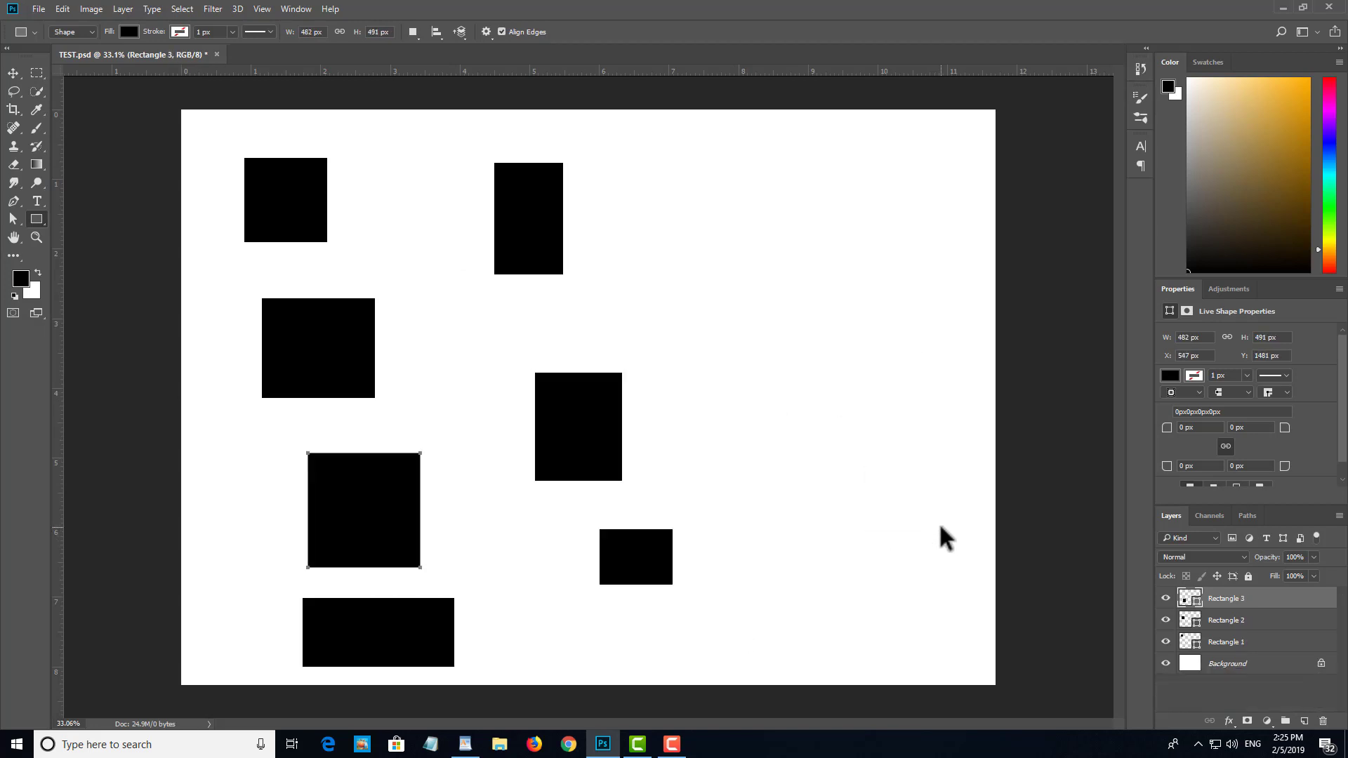
{"action": "key", "text": "ctrl+alt+z"}
{"action": "key", "text": "ctrl+alt+z"}
{"action": "key", "text": "ctrl+alt+z"}
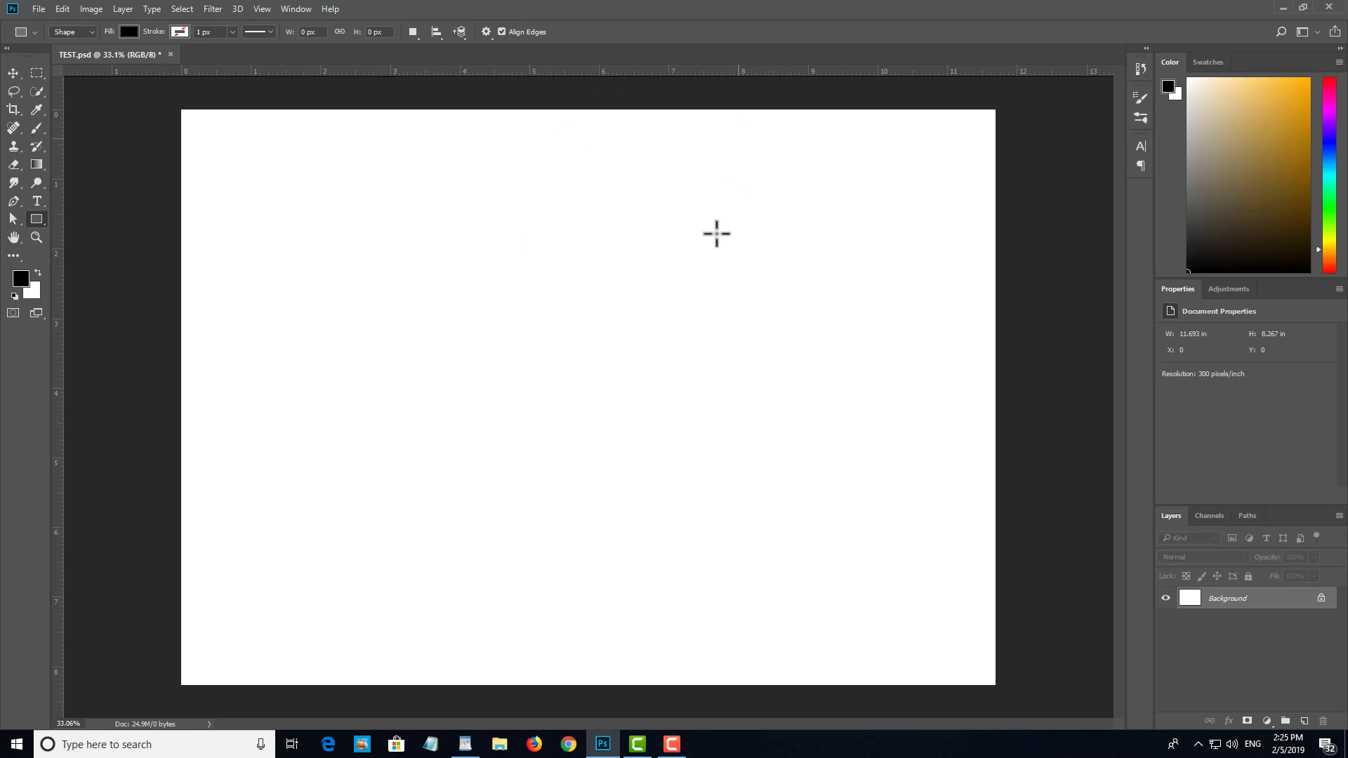
Step: Draw three black rectangles across the middle of the canvas, about 536 x 573, 473 x 310 and 609 x 213 px
{"action": "key", "text": "v"}
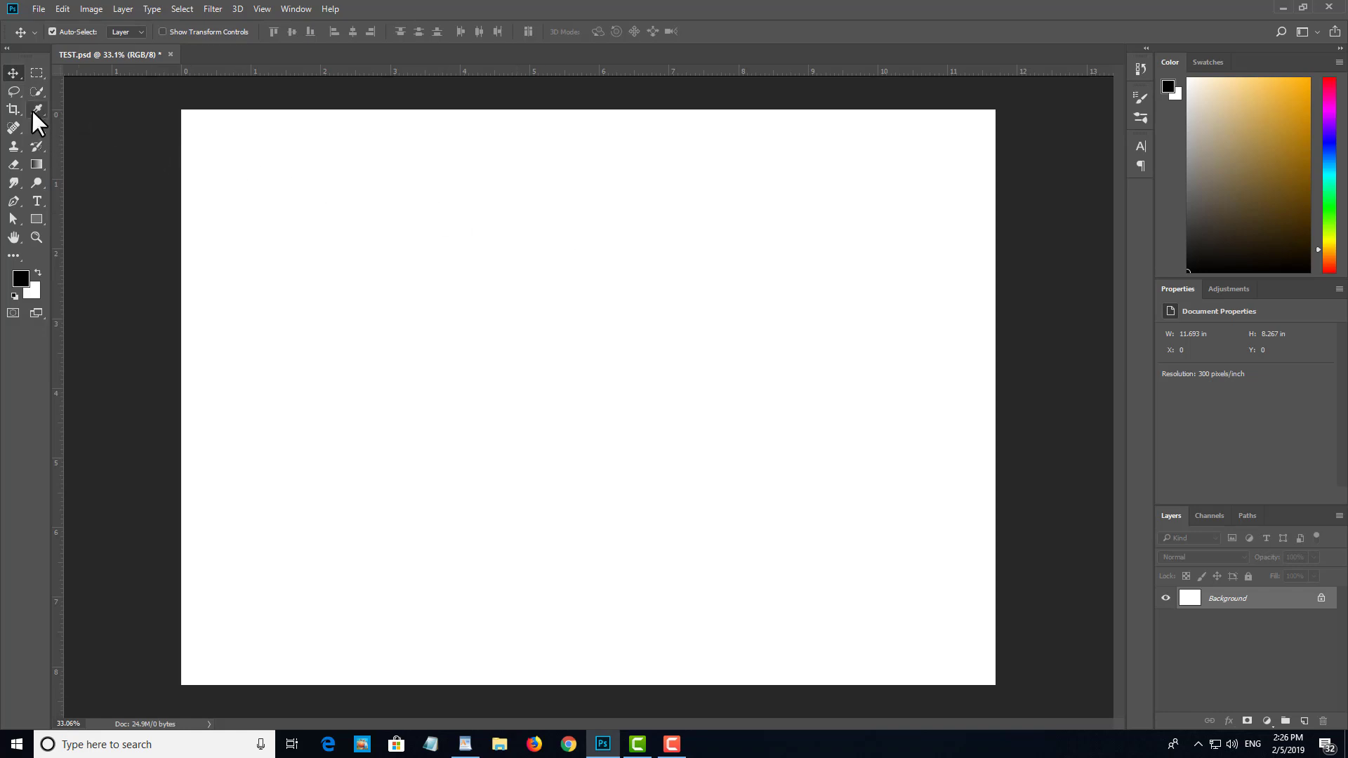
{"action": "left_click", "coordinate": [36, 219]}
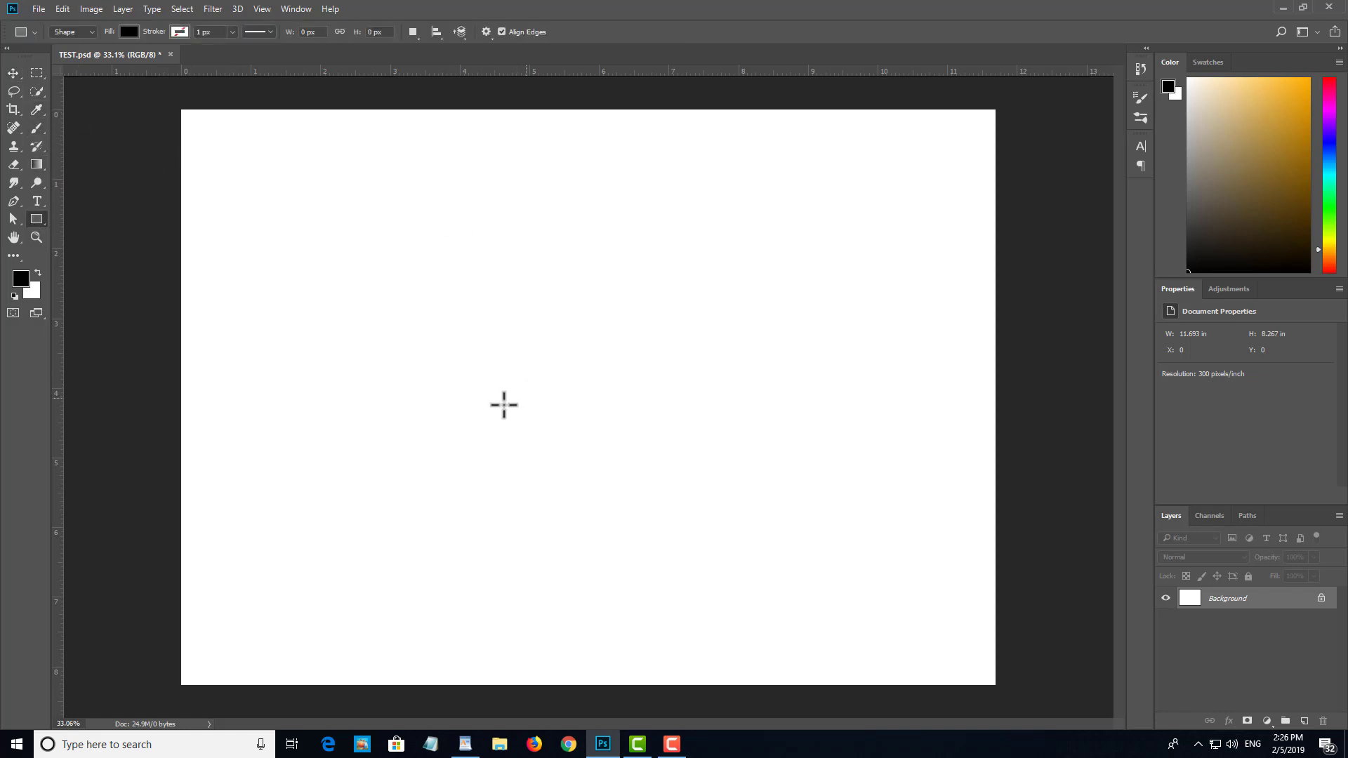
{"action": "left_click_drag", "start_coordinate": [344, 327], "coordinate": [469, 460]}
{"action": "mouse_move", "coordinate": [527, 306]}
{"action": "left_mouse_down"}
{"action": "mouse_move", "coordinate": [618, 379]}
{"action": "mouse_move", "coordinate": [638, 377]}
{"action": "left_mouse_up"}
{"action": "left_click_drag", "start_coordinate": [673, 277], "coordinate": [815, 326]}
Step: Undo, redo and again undo the third rectangle, and draw two overlapping ones of about 494 x 409 and 436 x 412 px in its place
{"action": "key", "text": "ctrl+z"}
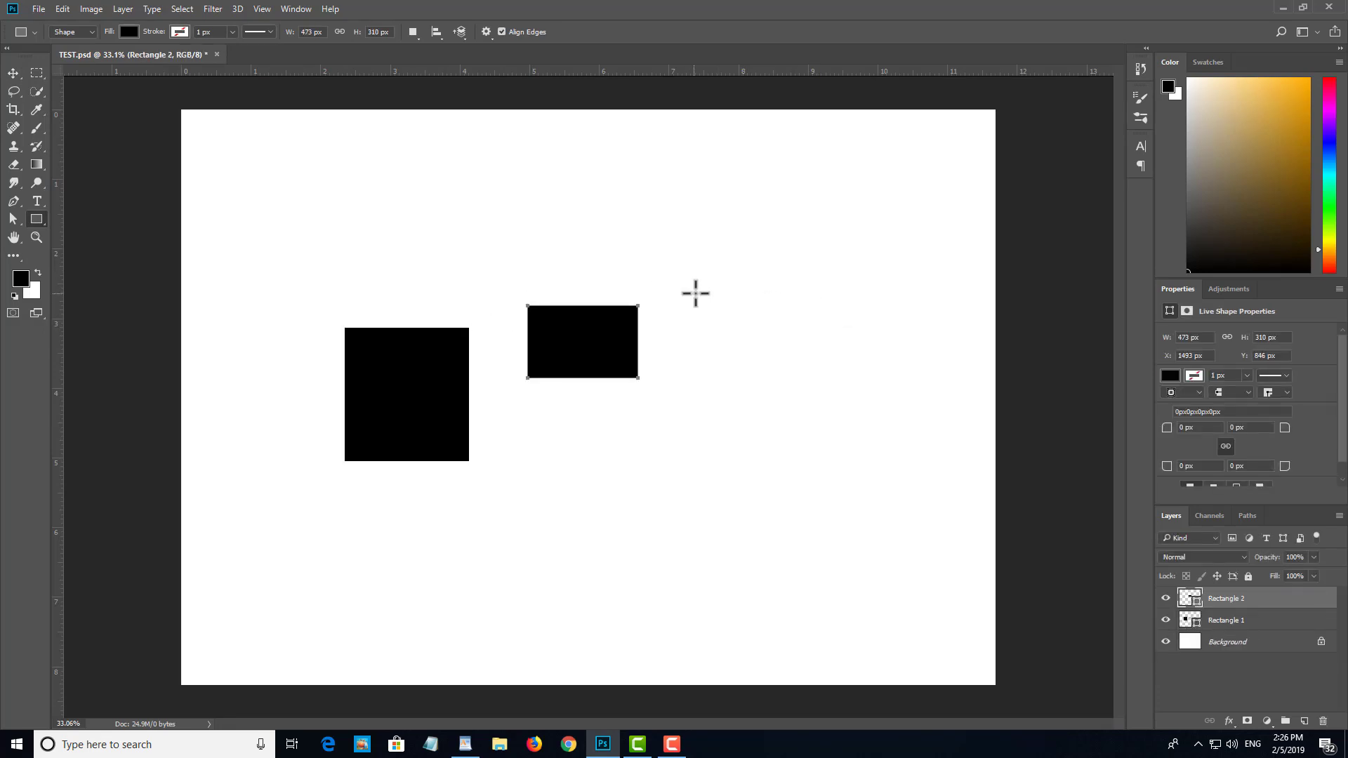
{"action": "key", "text": "ctrl+shift+z"}
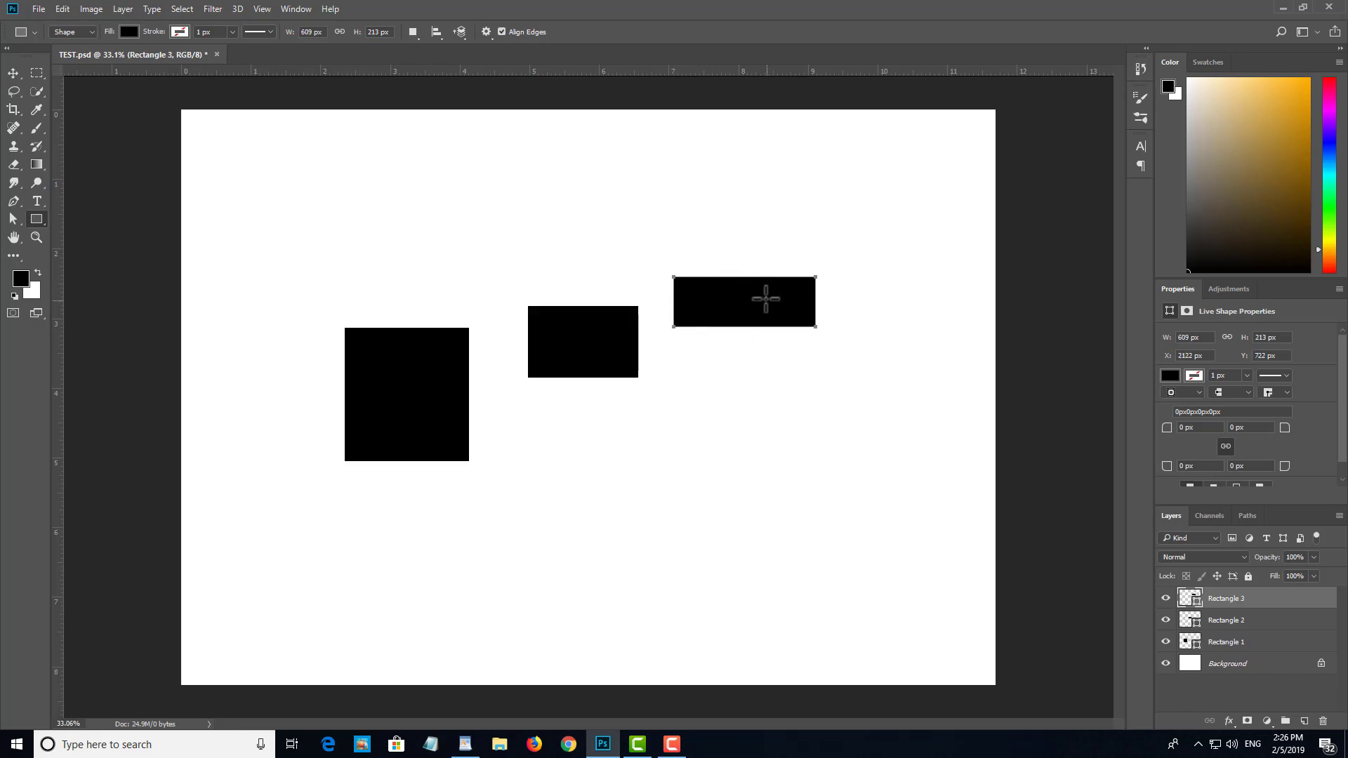
{"action": "key", "text": "ctrl+z"}
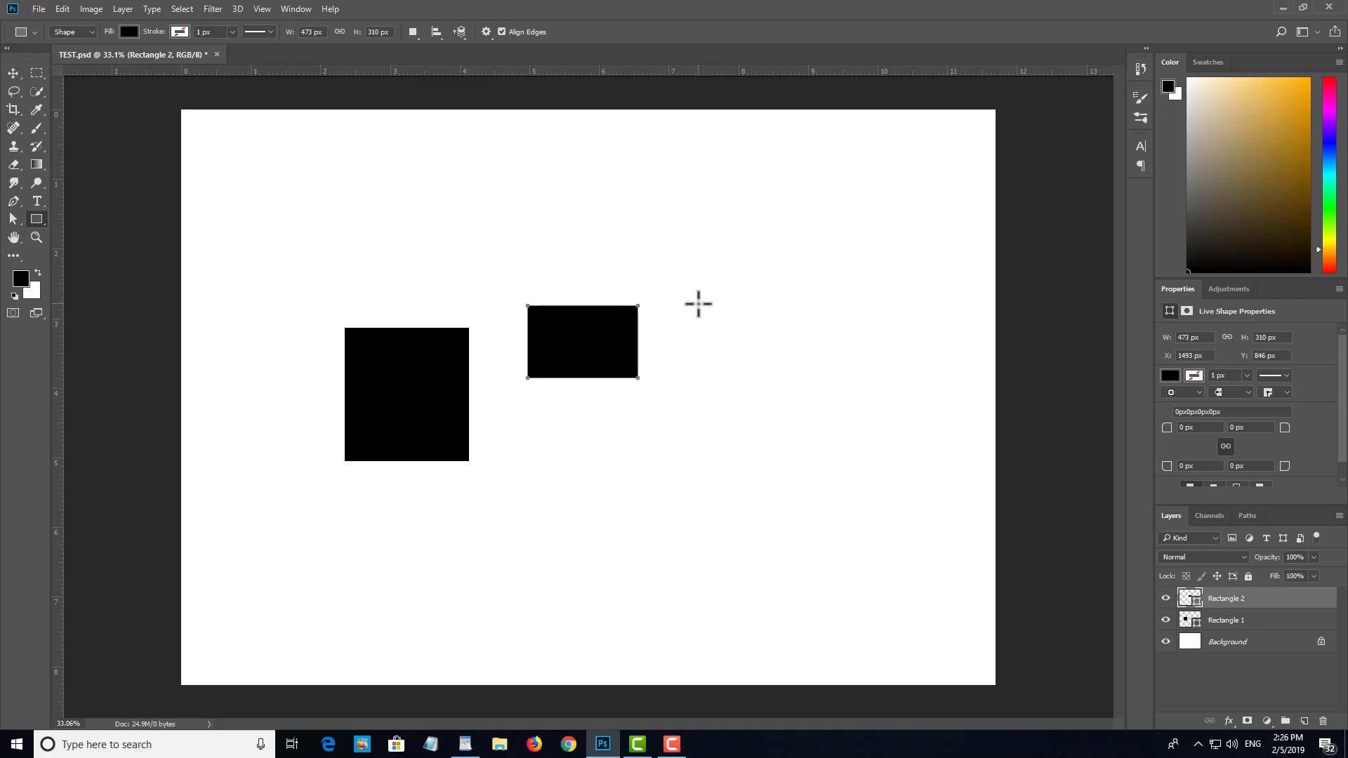
{"action": "left_click_drag", "start_coordinate": [693, 287], "coordinate": [807, 383]}
{"action": "left_click_drag", "start_coordinate": [798, 237], "coordinate": [901, 333]}
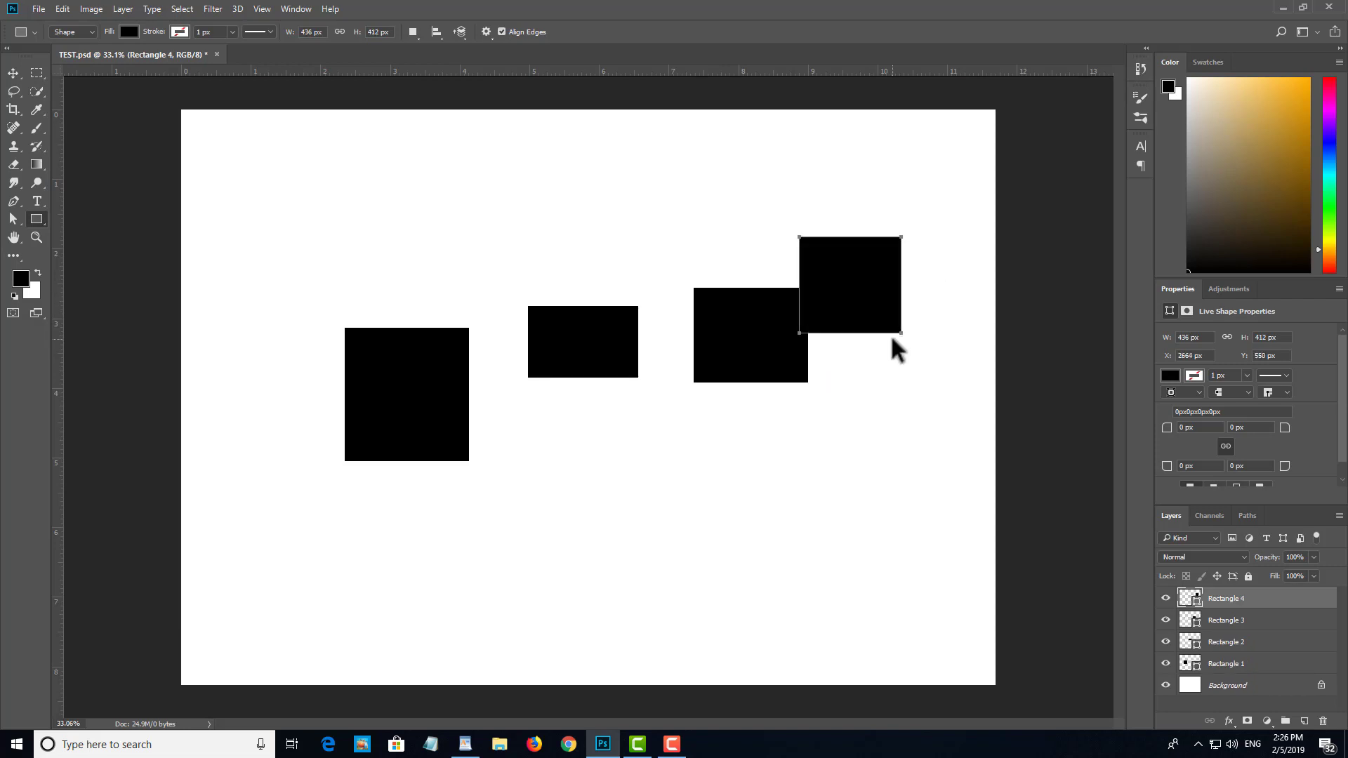
Step: Step back through the last three rectangles, and step forward to restore all three
{"action": "key", "text": "ctrl+z"}
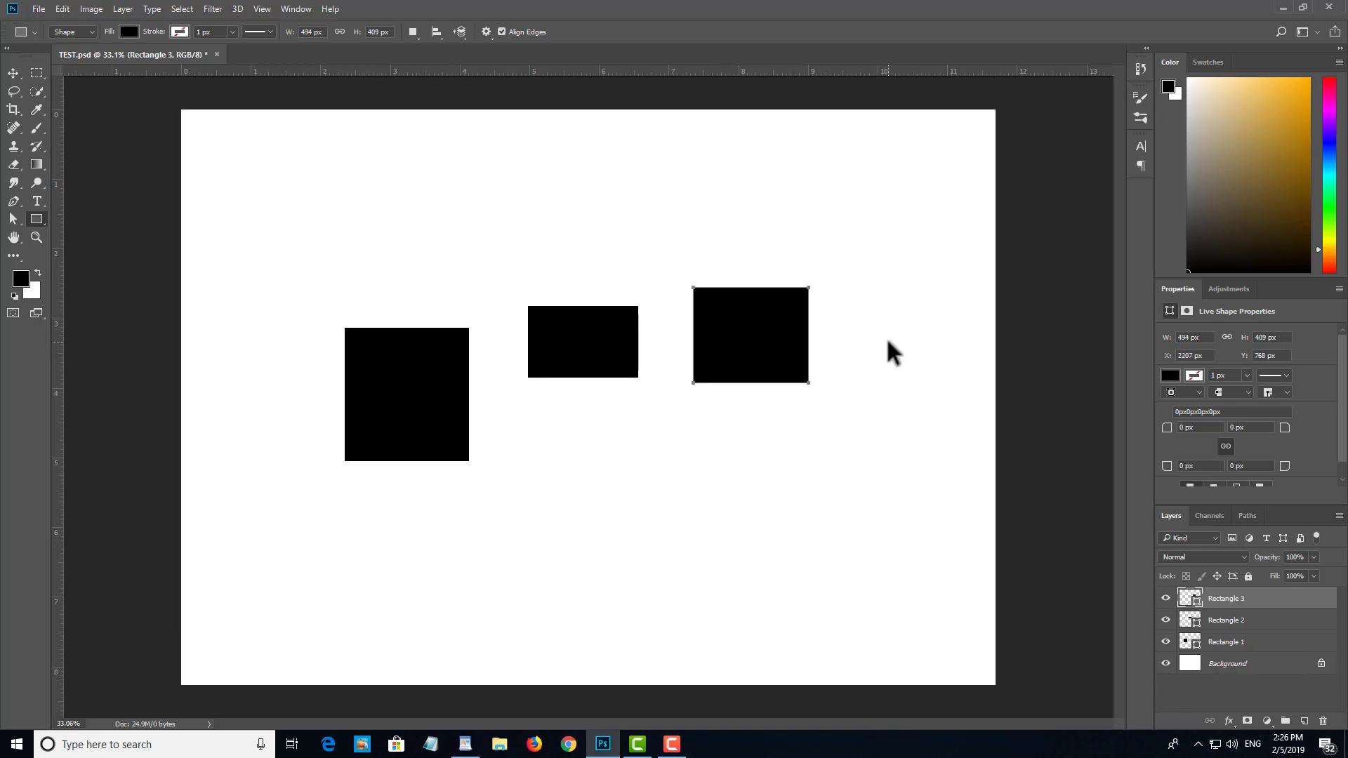
{"action": "key", "text": "ctrl+z"}
{"action": "key", "text": "ctrl+z"}
{"action": "key", "text": "ctrl+shift+z"}
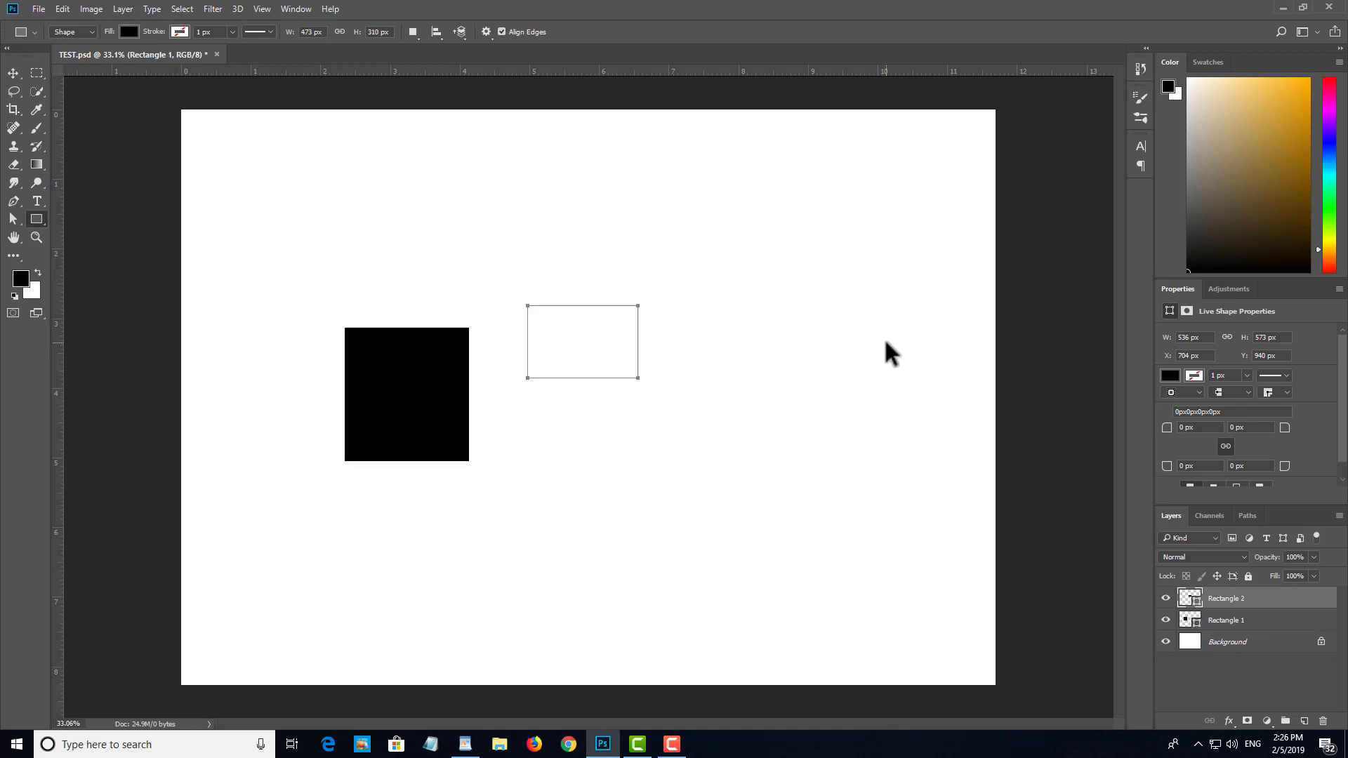
{"action": "key", "text": "ctrl+shift+z"}
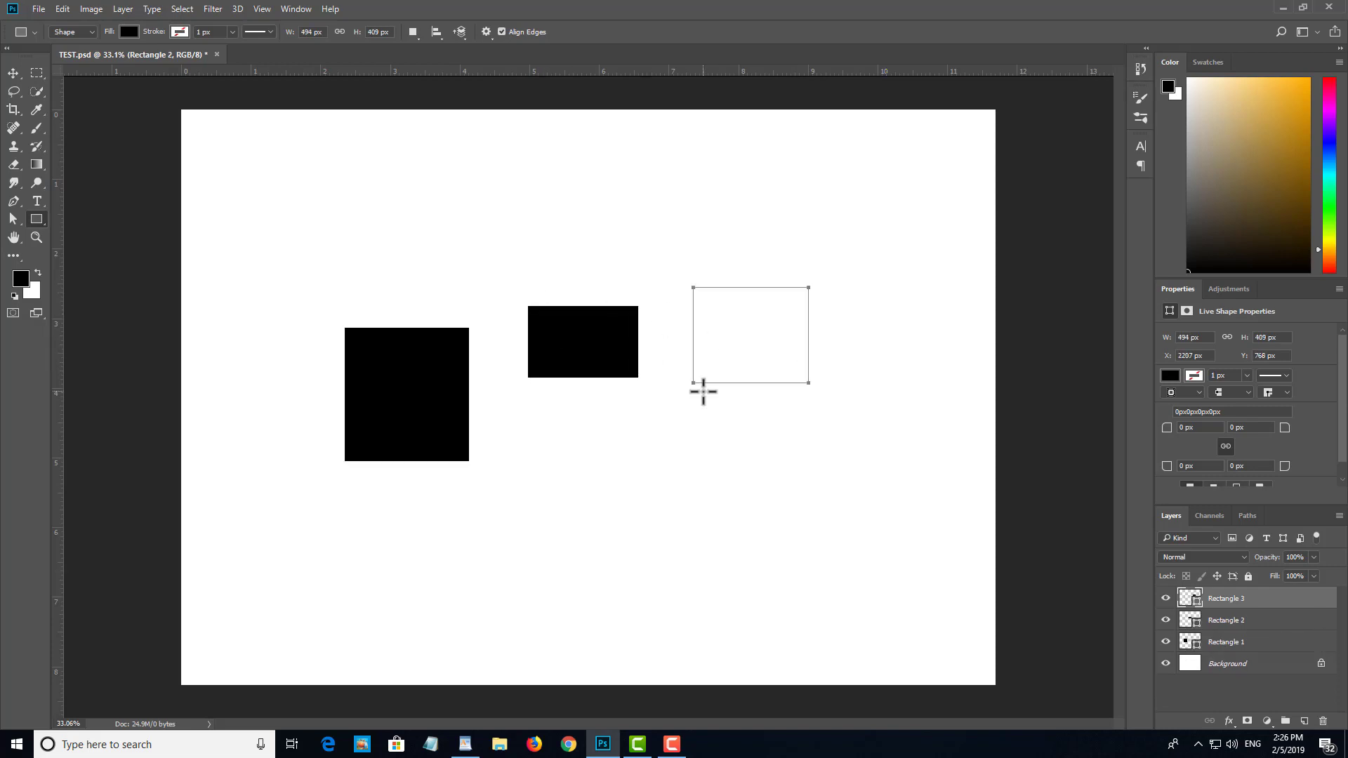
{"action": "key", "text": "ctrl+shift+z"}
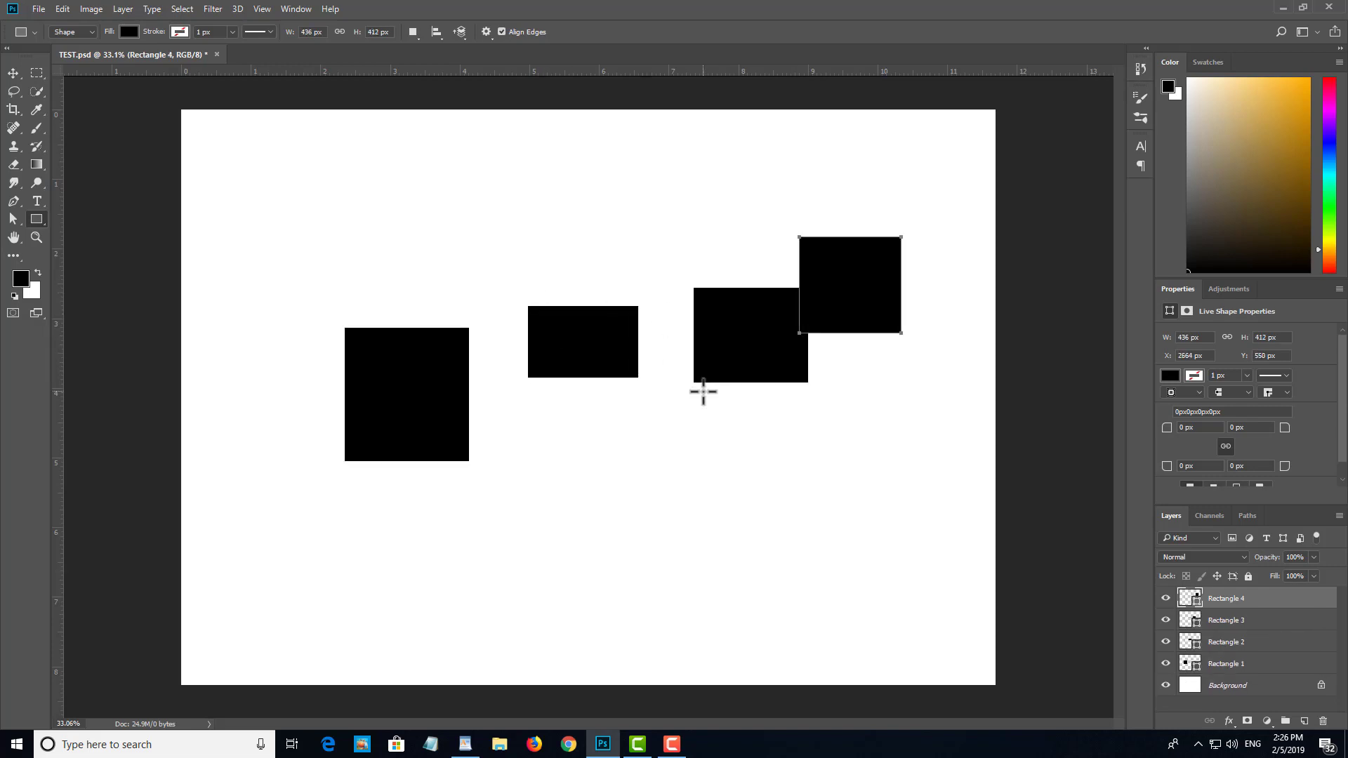
Step: Step backward one rectangle at a time until all four are removed from the canvas
{"action": "key", "text": "ctrl+alt+z"}
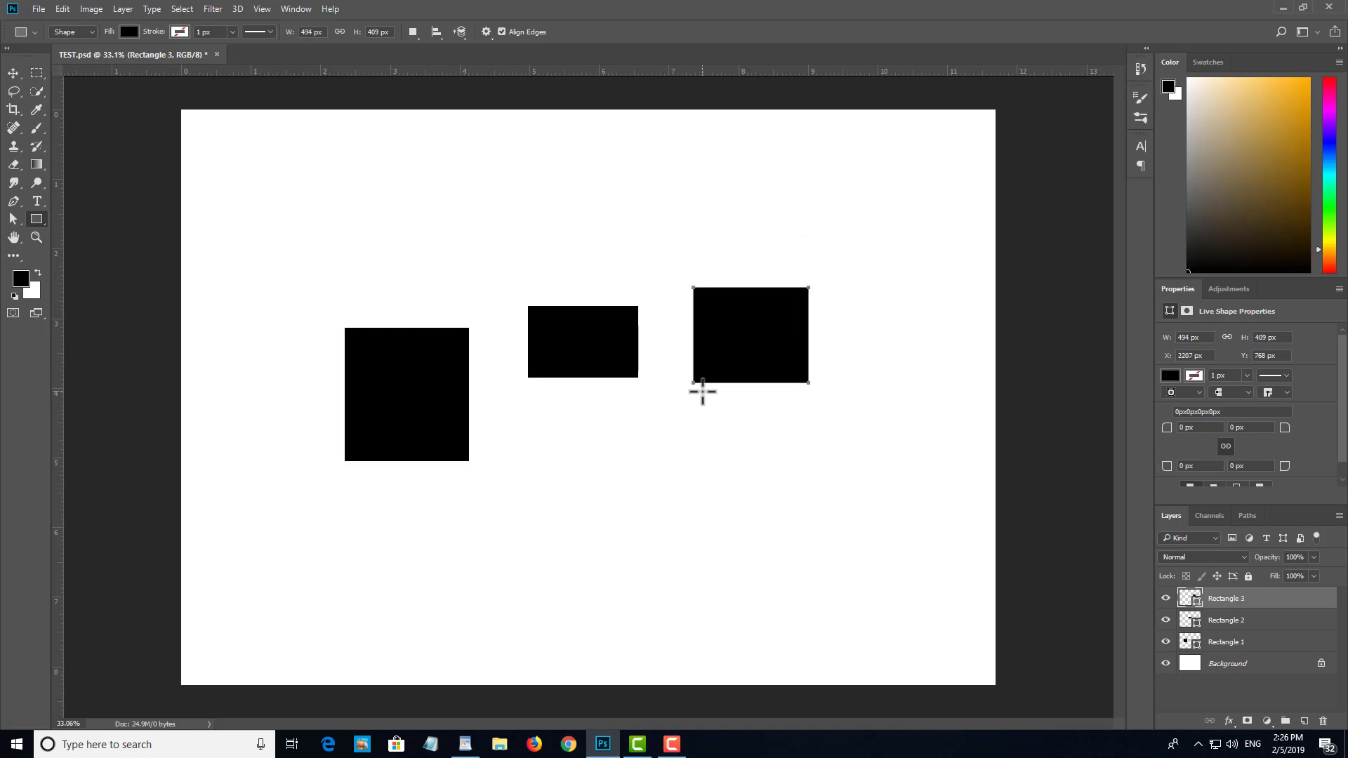
{"action": "key", "text": "ctrl+alt+z"}
{"action": "key", "text": "ctrl+z"}
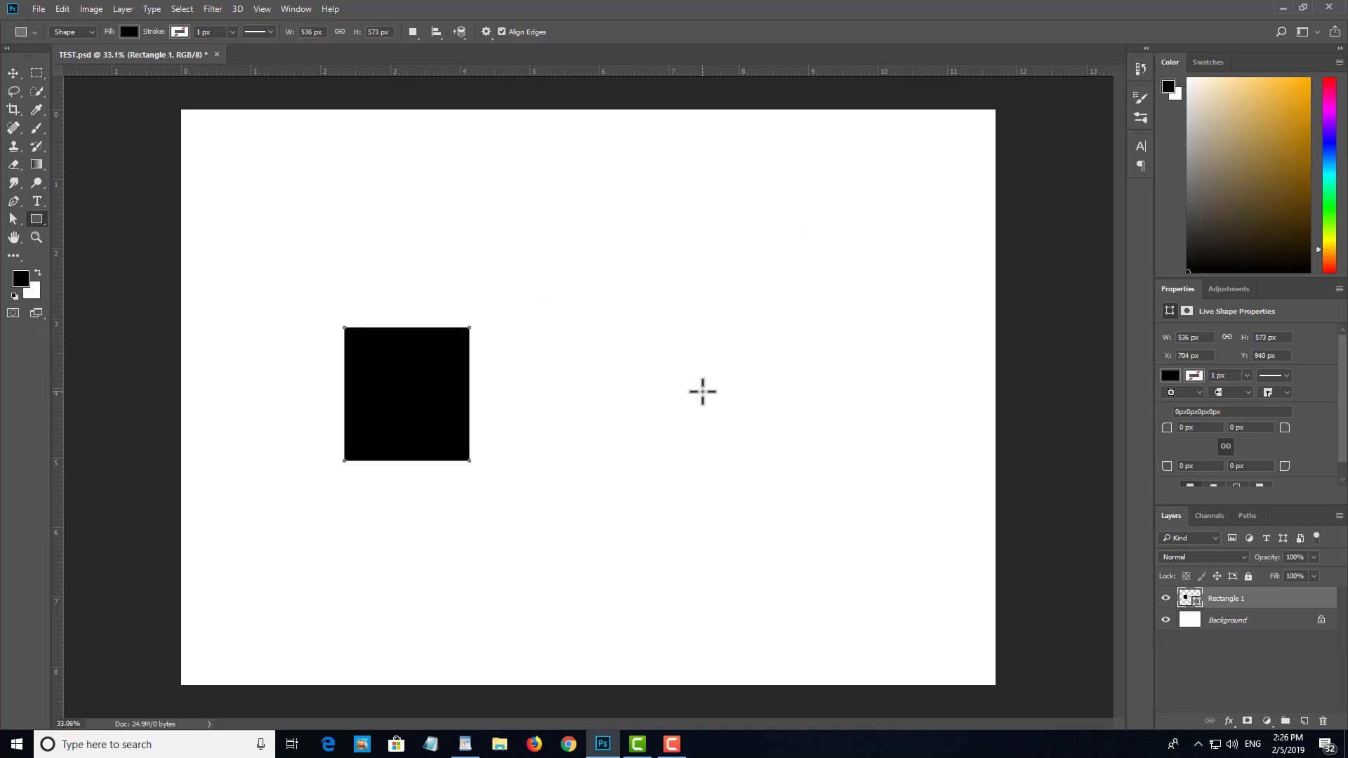
{"action": "key", "text": "ctrl+z"}
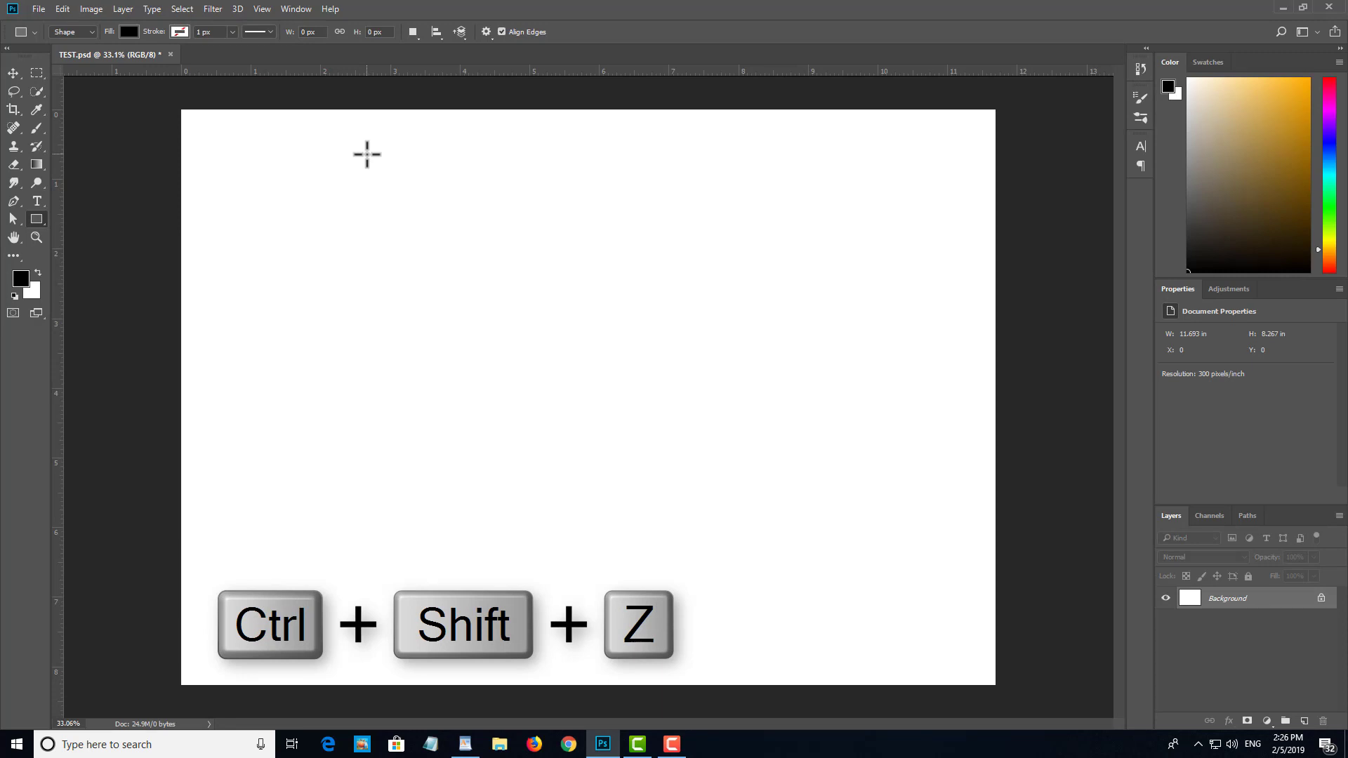
Step: Step forward through the history to bring the removed rectangles back one by one
{"action": "key", "text": "ctrl+shift+z"}
{"action": "key", "text": "ctrl+shift+z"}
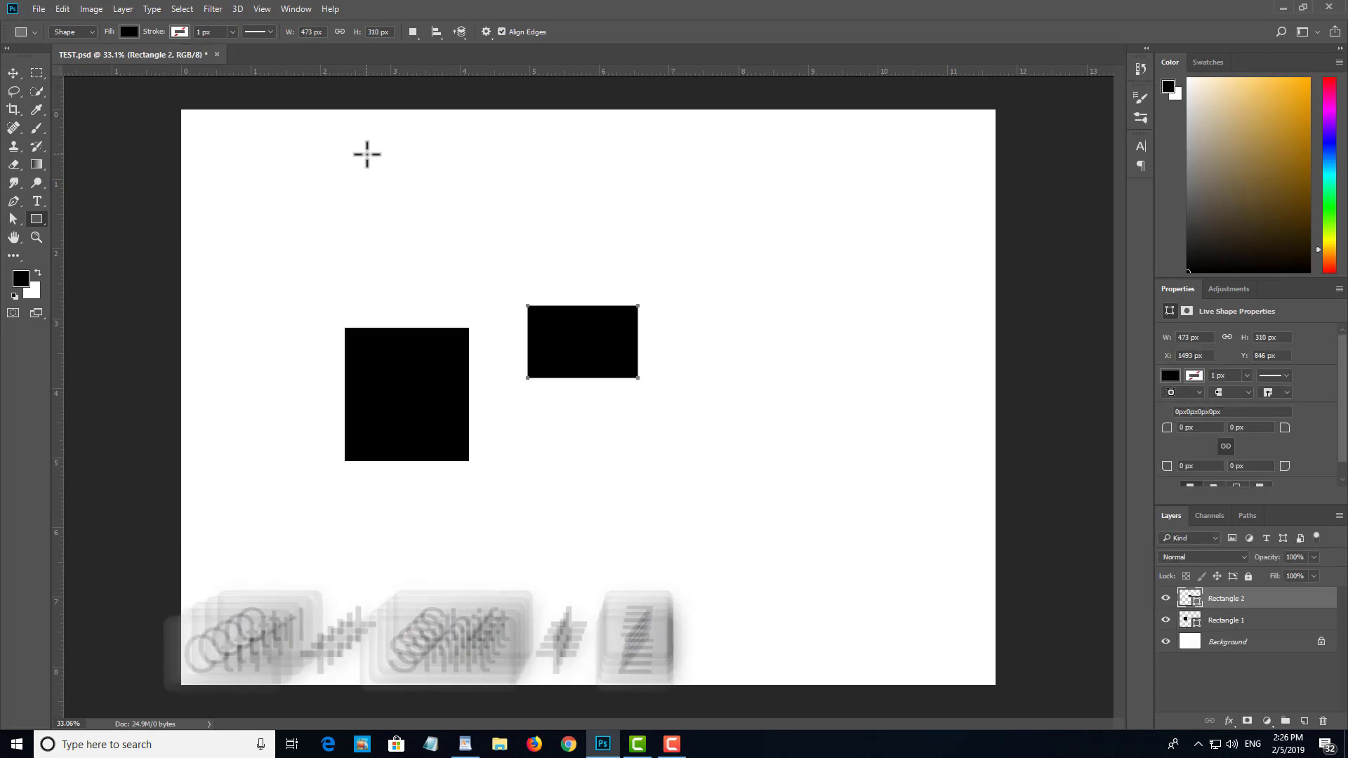
{"action": "key", "text": "ctrl+shift+z"}
{"action": "key", "text": "ctrl+shift+z"}
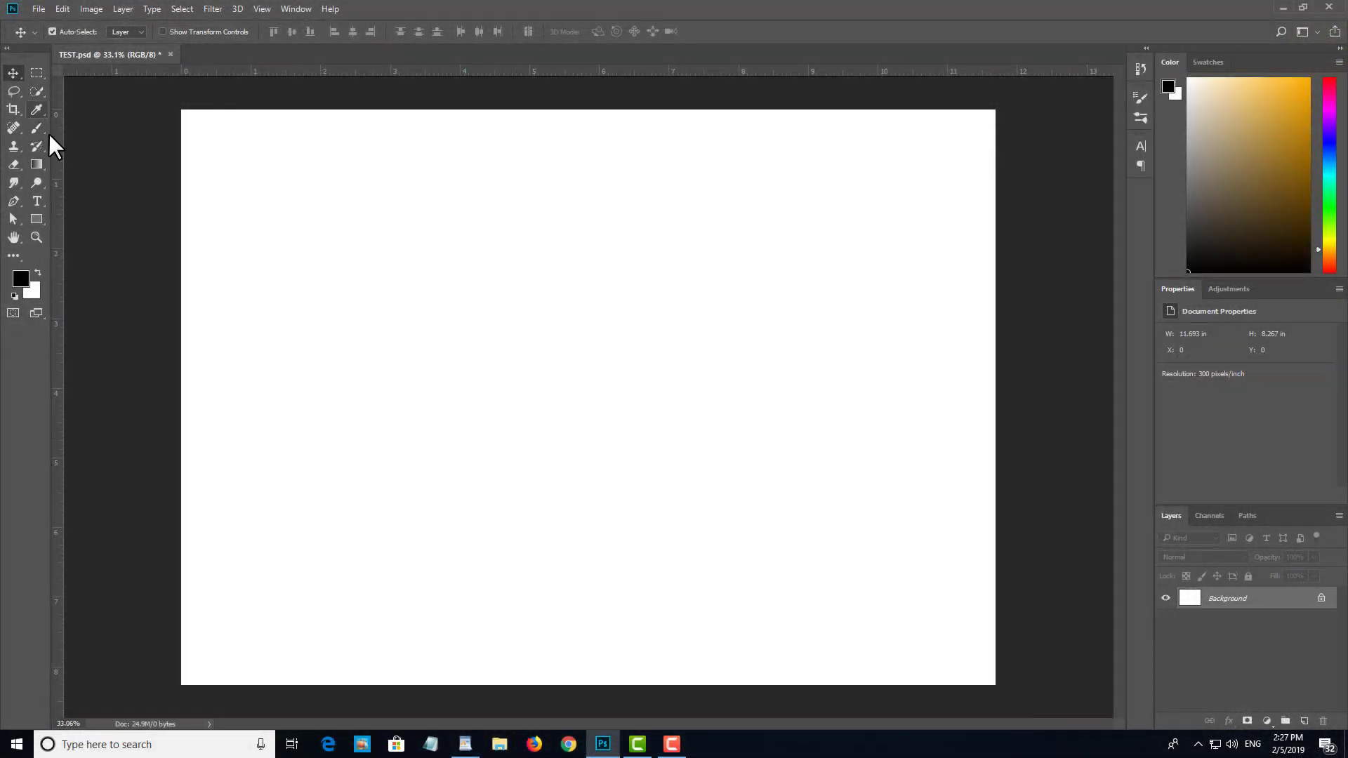
Step: Draw a black rectangle of about 588 x 591 px near the centre of the empty canvas
{"action": "left_click", "coordinate": [36, 222]}
{"action": "left_click_drag", "start_coordinate": [524, 351], "coordinate": [661, 486]}
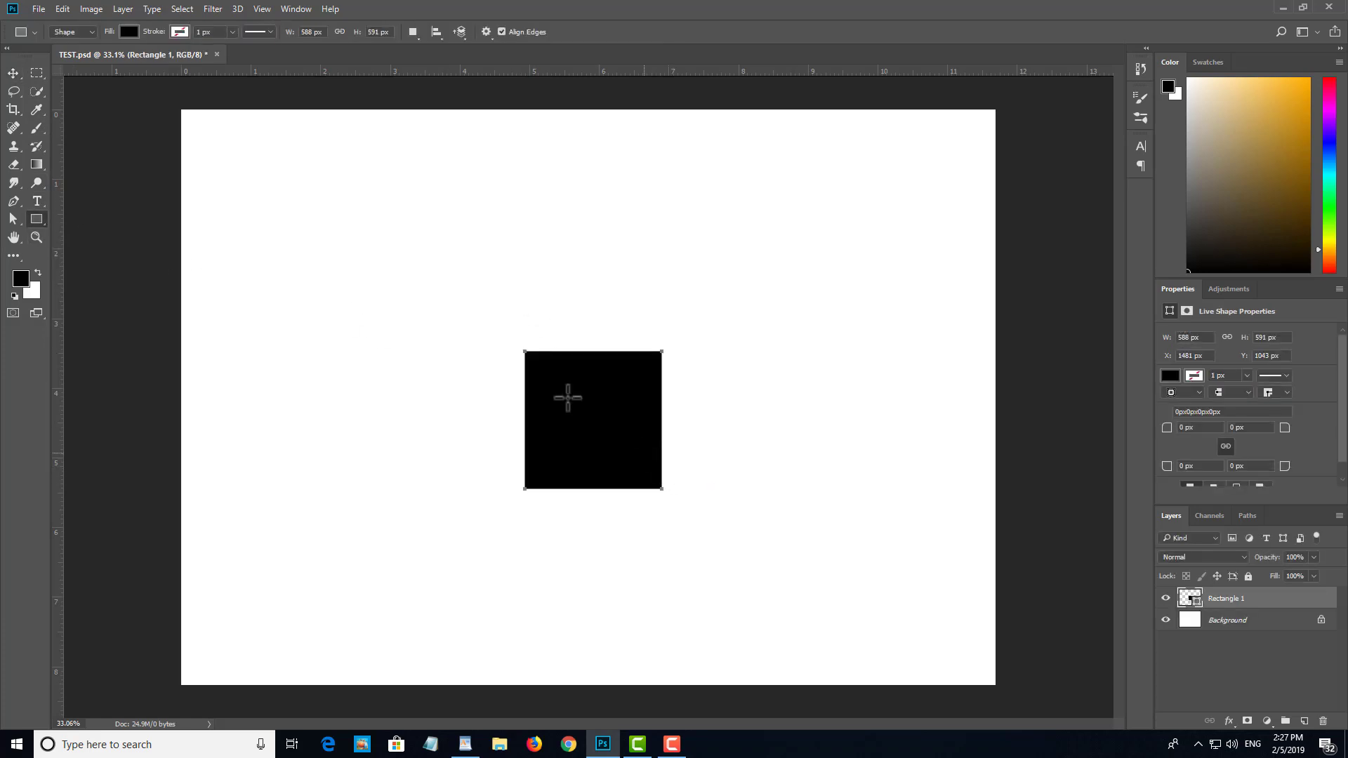
Step: Move the black rectangle up and left to about X 1400 px, Y 945 px, and deselect its layer
{"action": "key", "text": "v"}
{"action": "left_click_drag", "start_coordinate": [582, 446], "coordinate": [565, 395]}
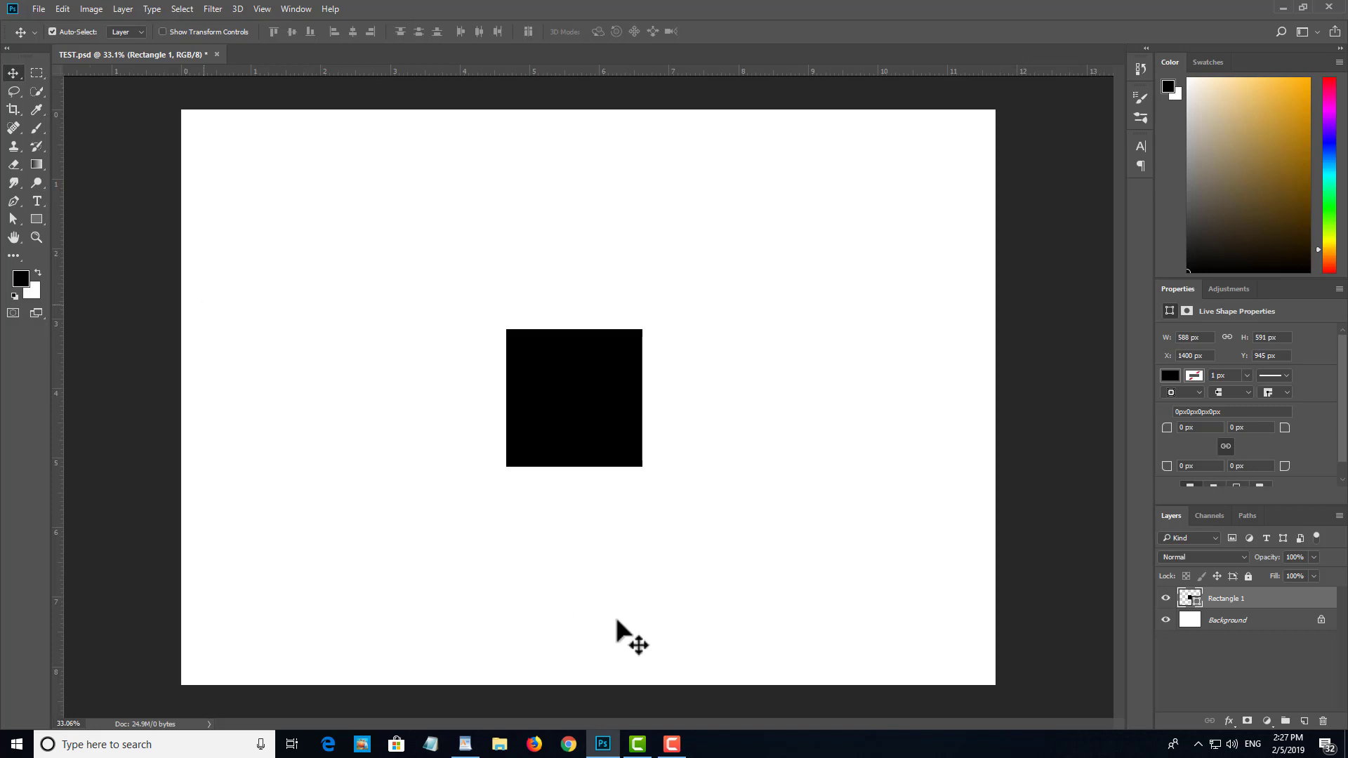
{"action": "left_click", "coordinate": [781, 261]}
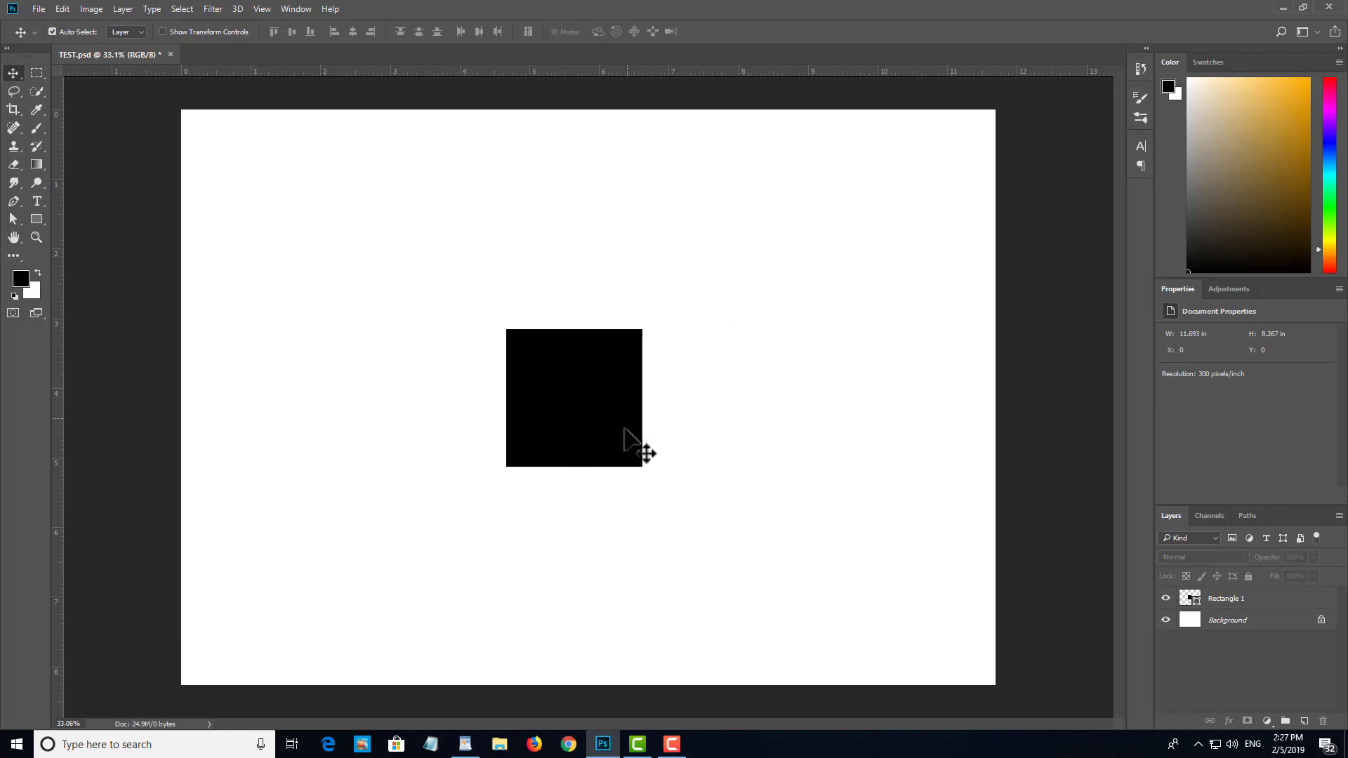
Step: Duplicate the black rectangle to its right, placing the copy at about X 2222 px, Y 944 px
{"action": "left_click", "coordinate": [598, 411]}
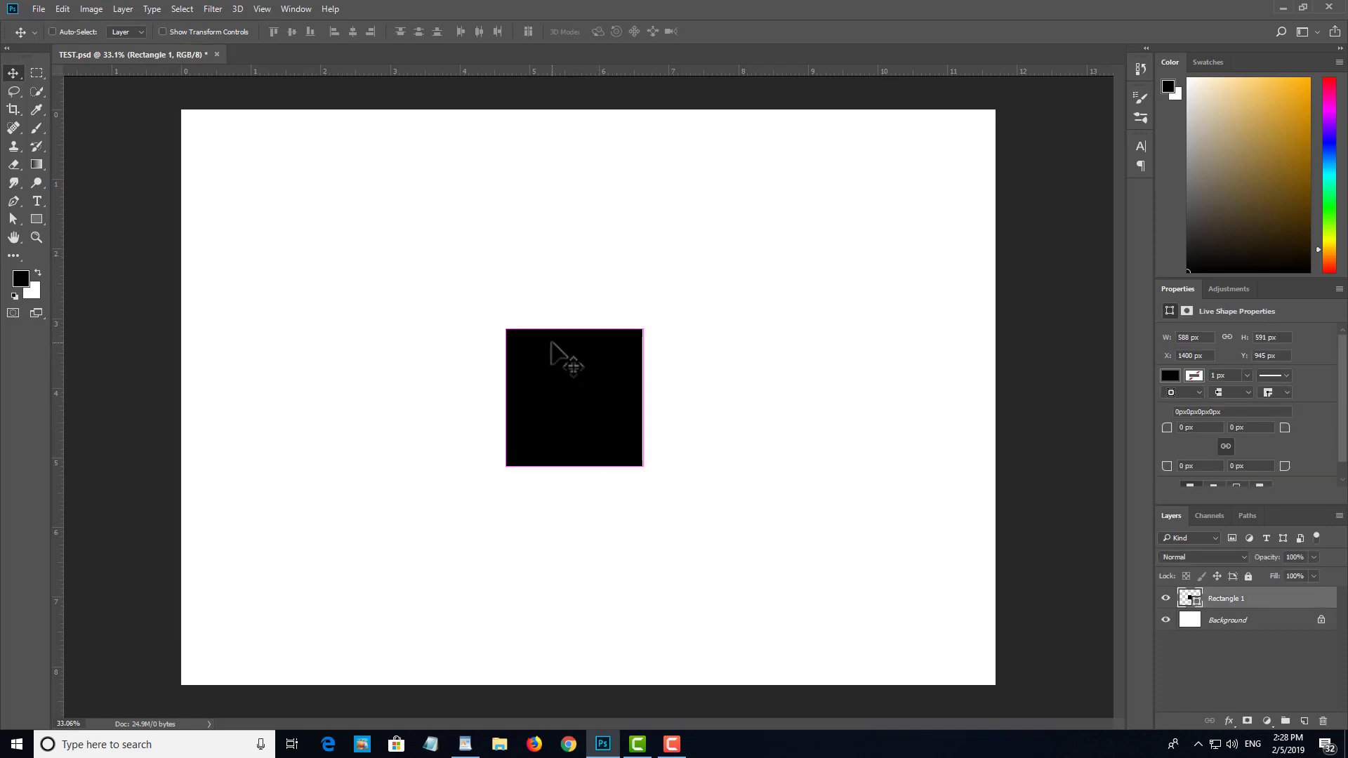
{"action": "key", "text": "ctrl"}
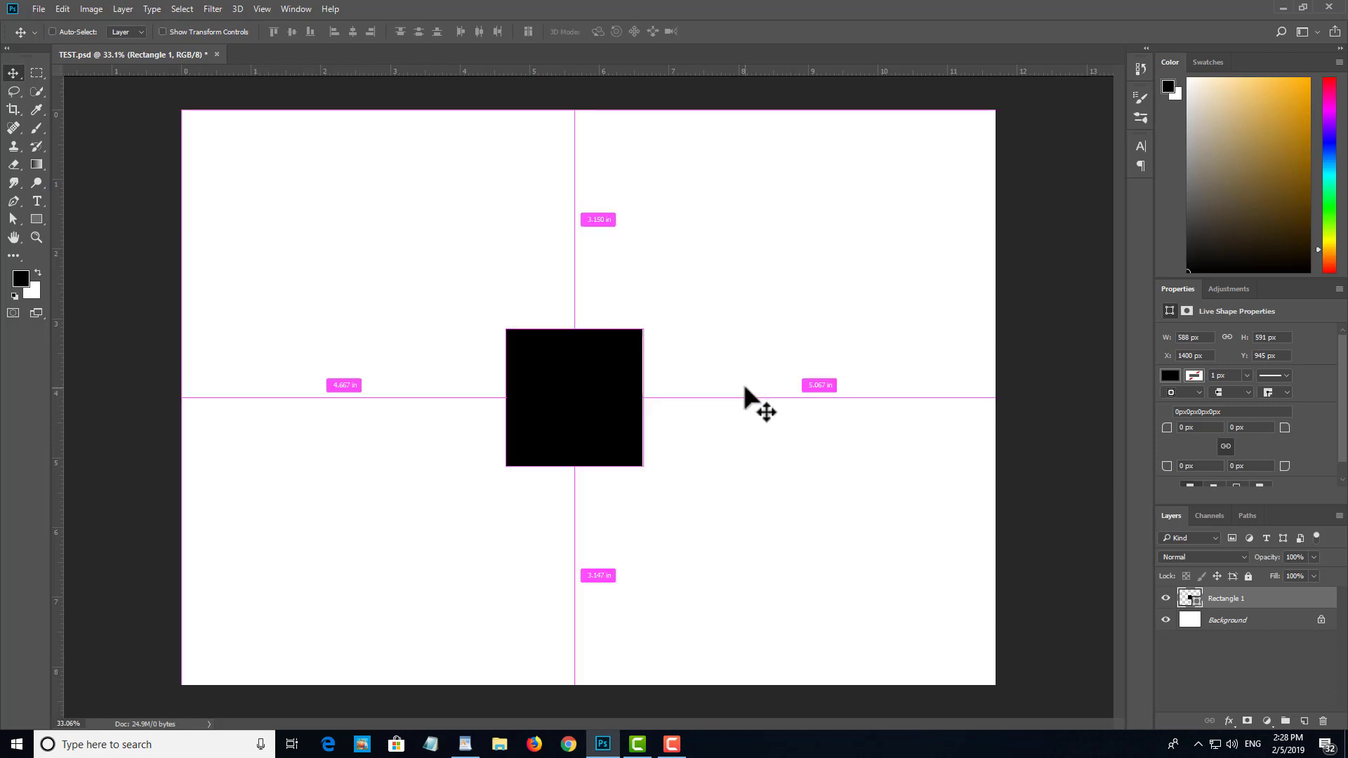
{"action": "left_click_drag", "start_coordinate": [605, 399], "coordinate": [775, 391]}
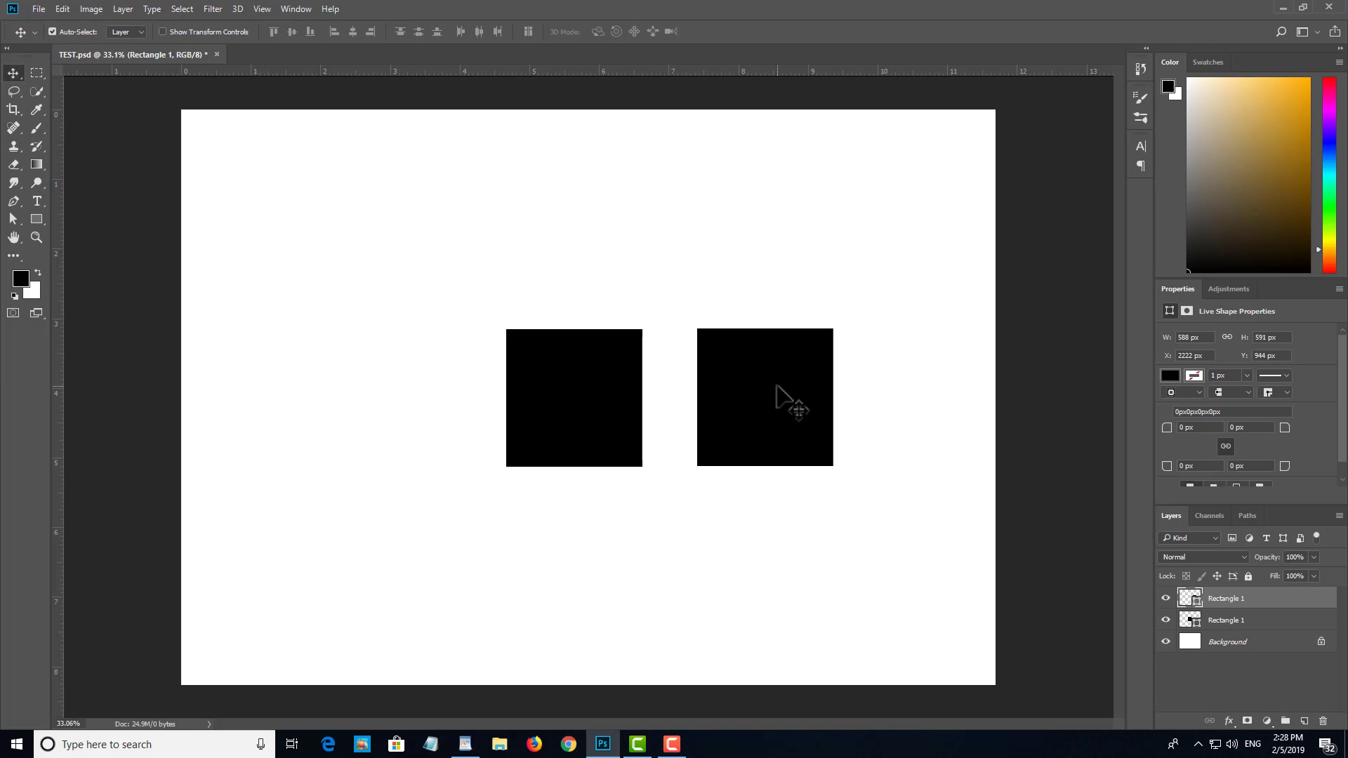
Step: Select both rectangles together and duplicate the pair below and to the left of the originals
{"action": "left_click", "coordinate": [622, 385], "text": "shift"}
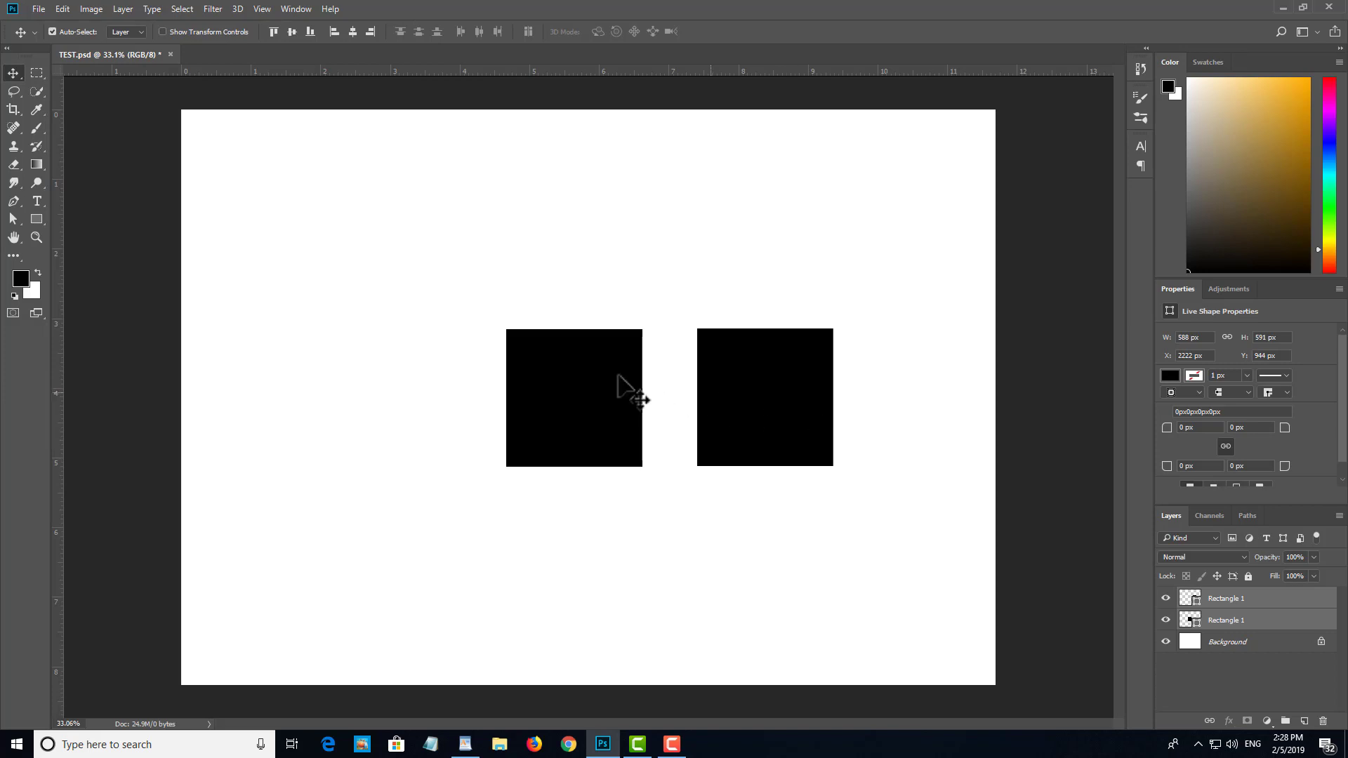
{"action": "key", "text": "ctrl"}
{"action": "key", "text": "ctrl"}
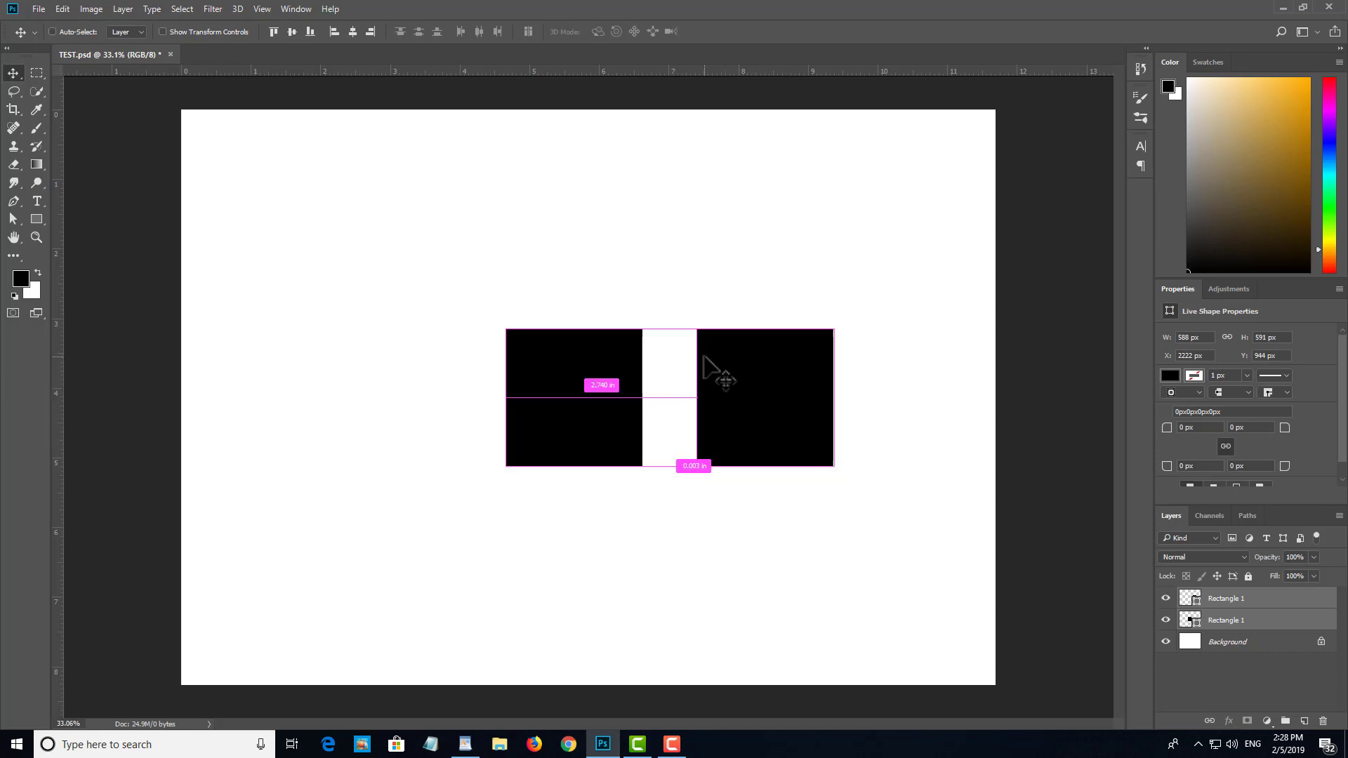
{"action": "left_click_drag", "start_coordinate": [705, 358], "coordinate": [623, 571]}
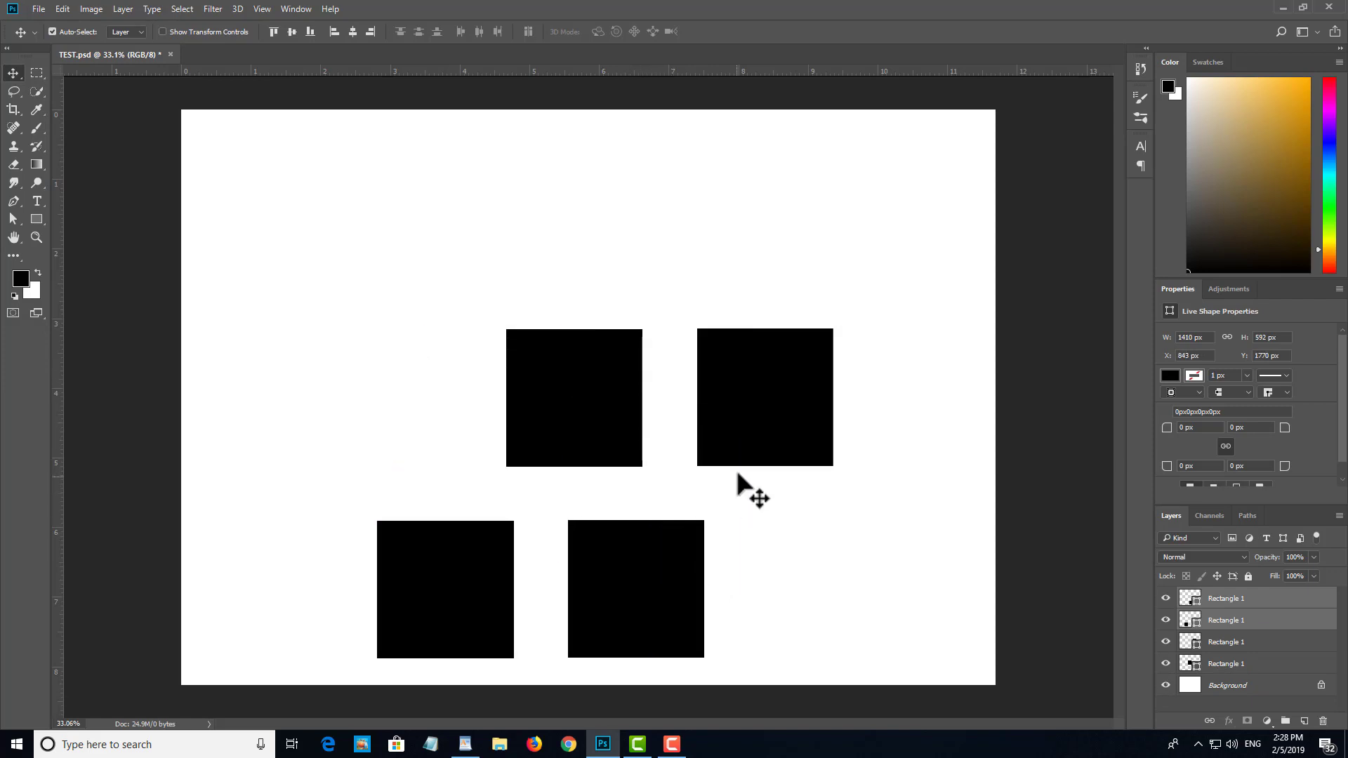
{"action": "left_click", "coordinate": [791, 519]}
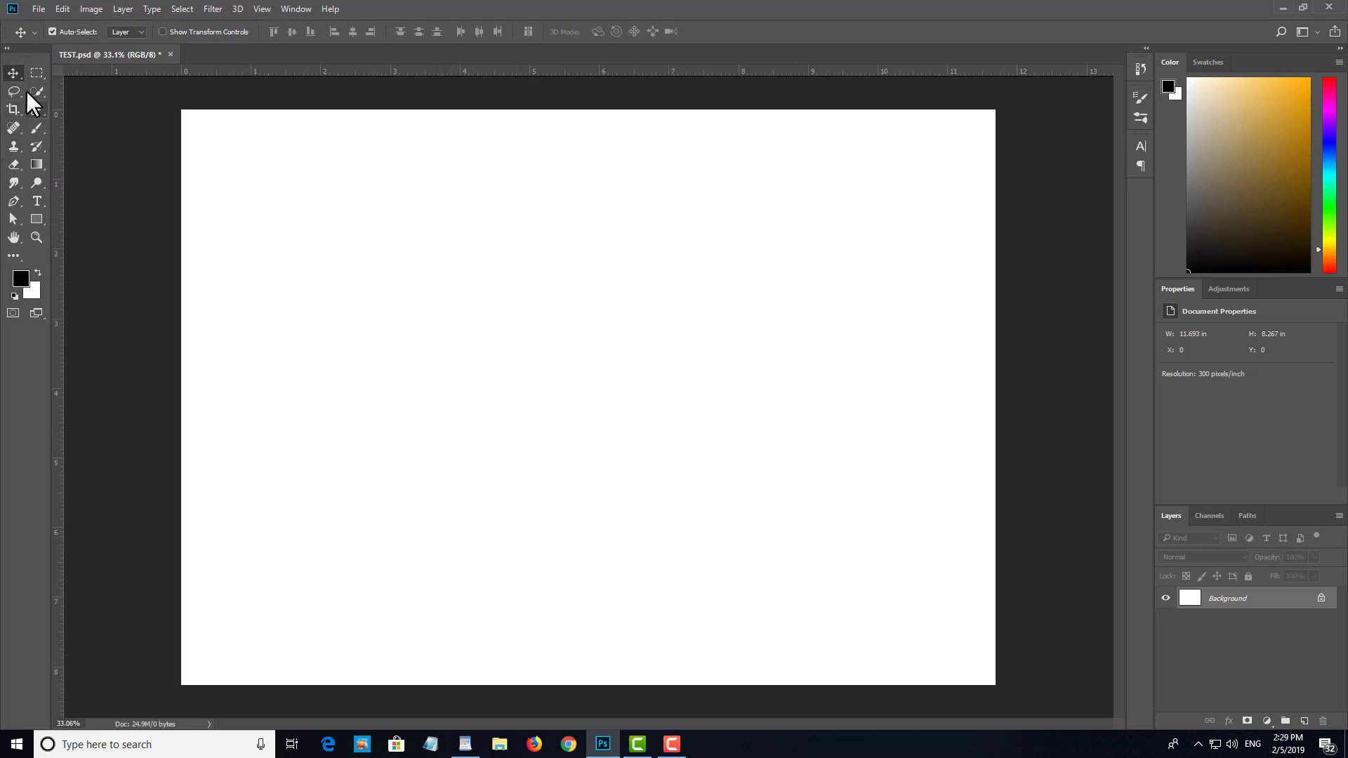
Step: Draw a black rectangle of about 806 x 863 px in the left half of the empty canvas
{"action": "left_click", "coordinate": [36, 219]}
{"action": "left_click_drag", "start_coordinate": [259, 261], "coordinate": [447, 461]}
{"action": "key", "text": "v"}
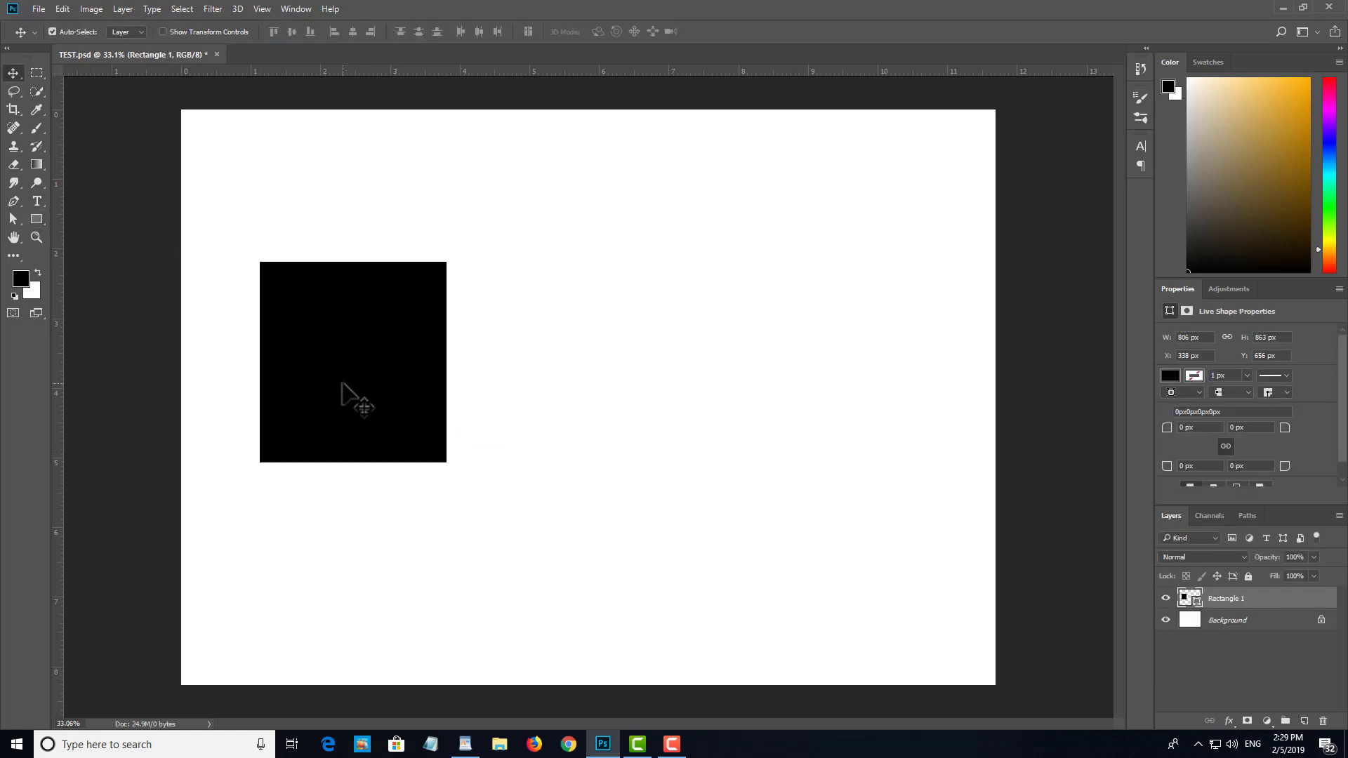
Step: Duplicate the rectangle into the right half of the canvas and delete the copy
{"action": "left_click_drag", "start_coordinate": [342, 381], "coordinate": [678, 364]}
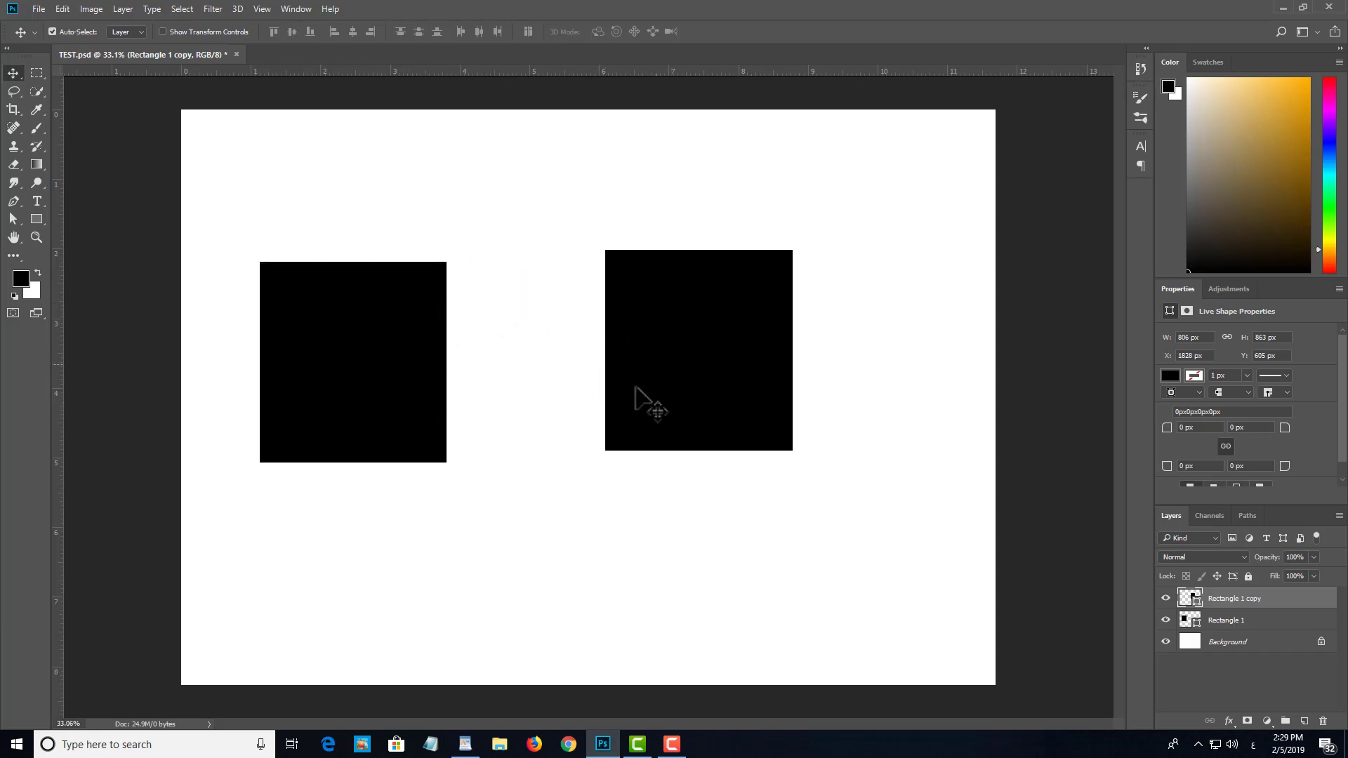
{"action": "key", "text": "Delete"}
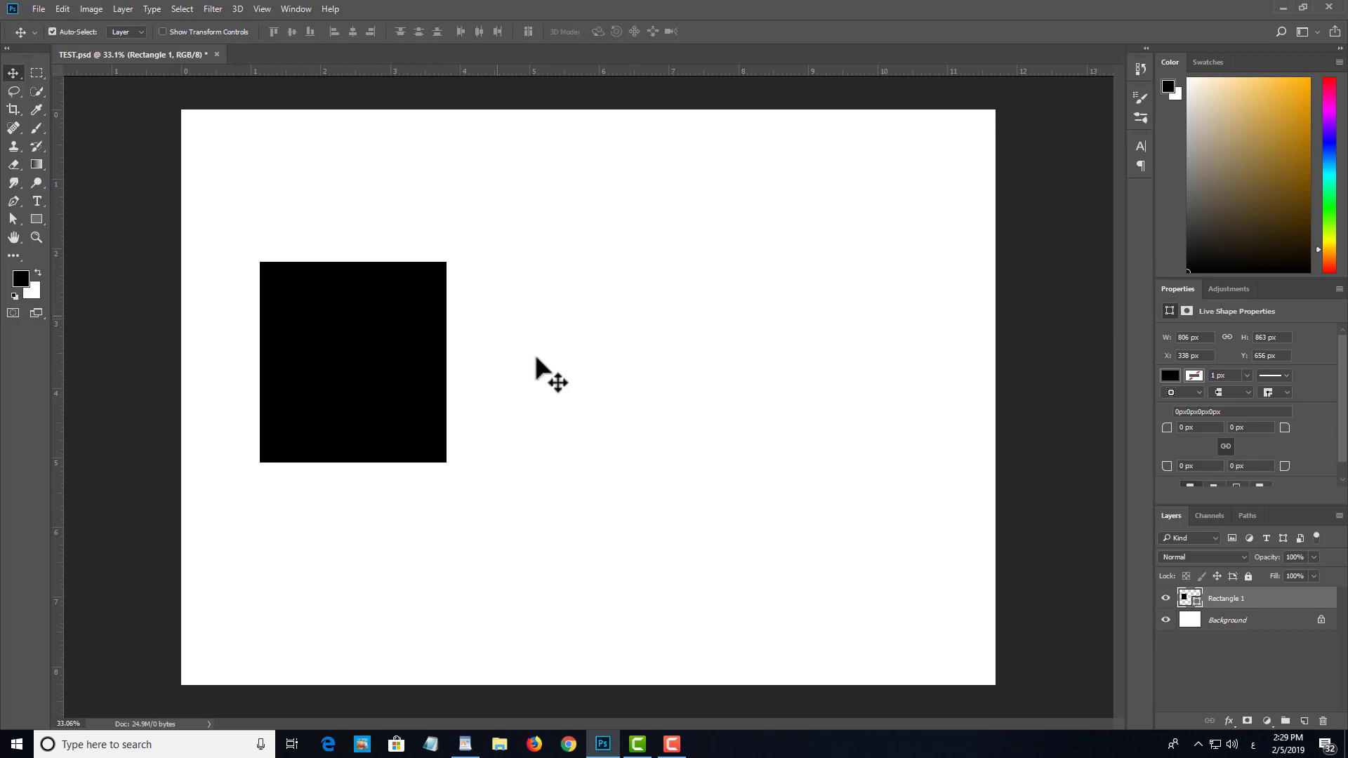
Step: Move the rectangle into the right half of the canvas and back left to about X 423 px, Y 650 px
{"action": "left_click_drag", "start_coordinate": [340, 415], "coordinate": [715, 401]}
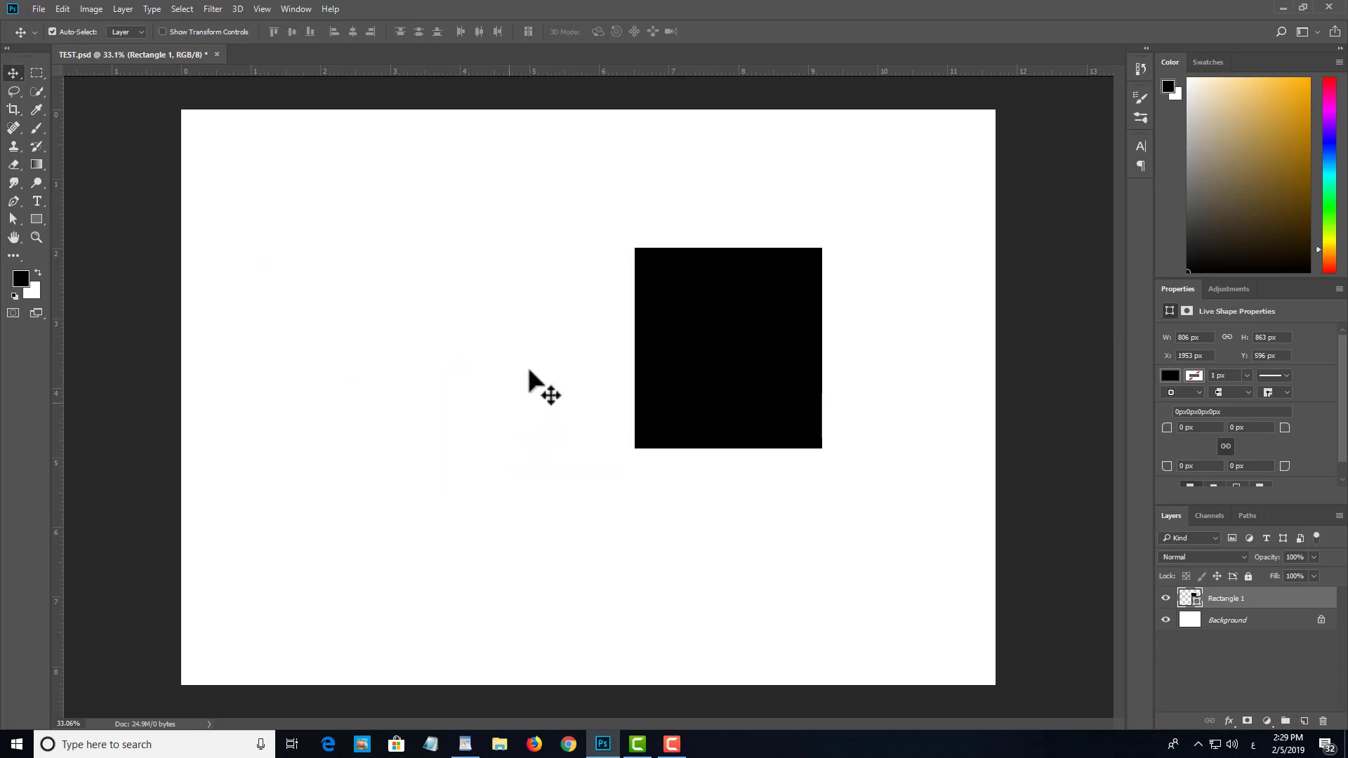
{"action": "left_click_drag", "start_coordinate": [695, 356], "coordinate": [353, 357]}
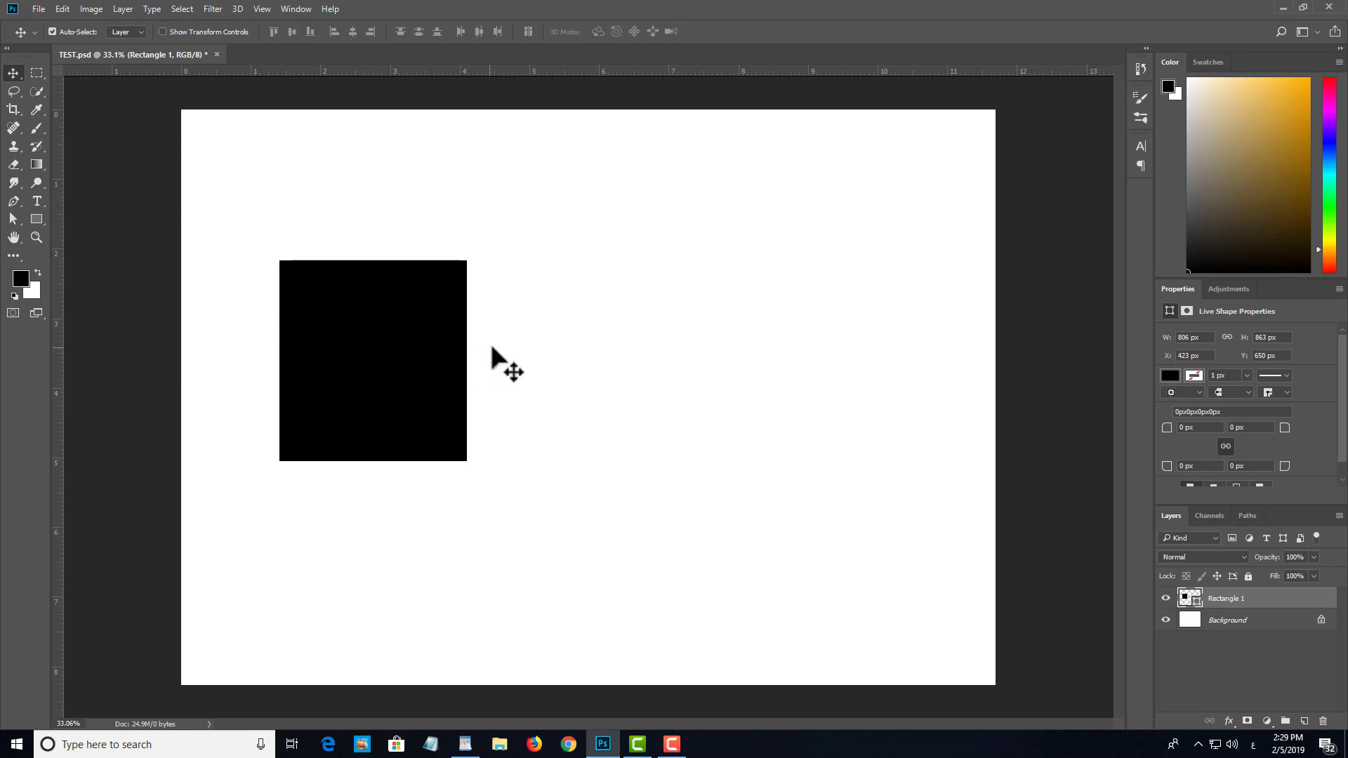
Step: Hide the Background layer and select the entire canvas with the Rectangle 1 layer active
{"action": "left_click", "coordinate": [1206, 625]}
{"action": "left_click", "coordinate": [1166, 620]}
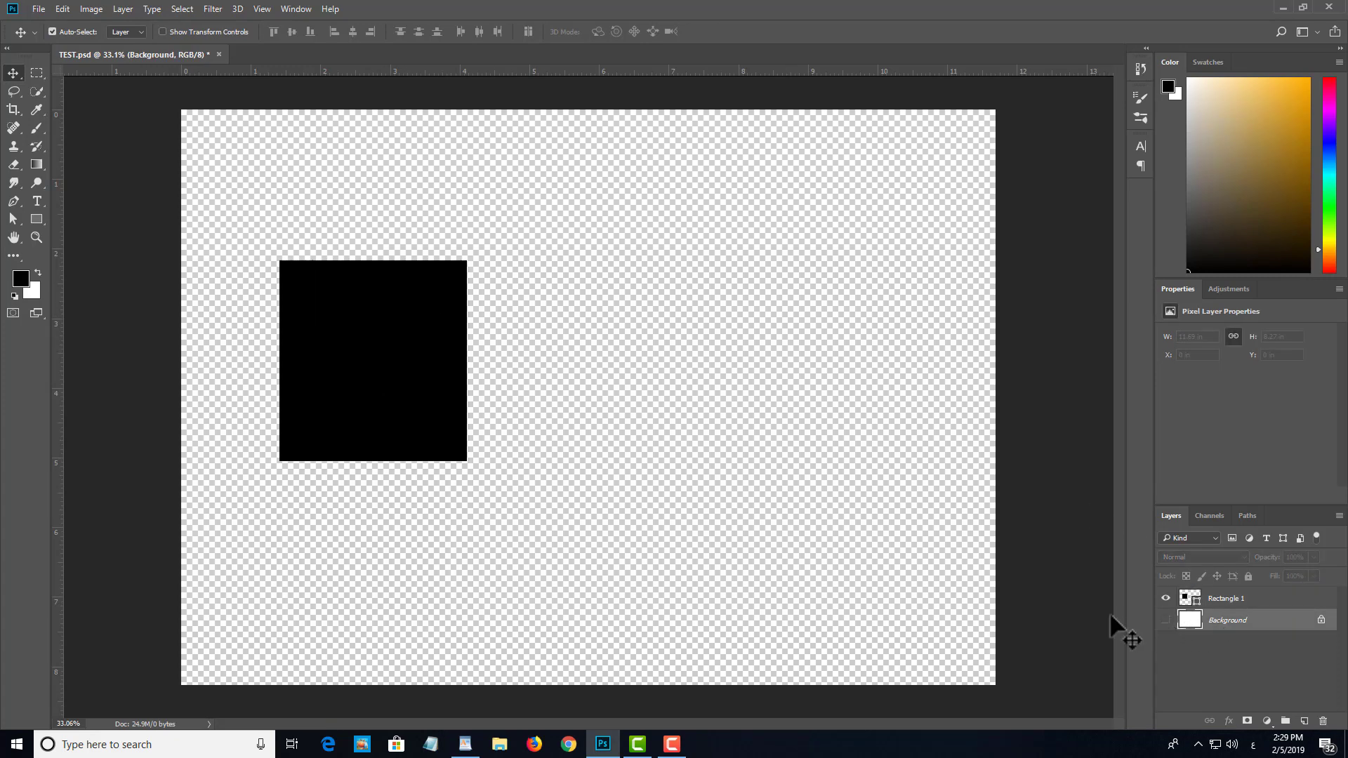
{"action": "left_click", "coordinate": [1227, 599]}
{"action": "key", "text": "ctrl+a"}
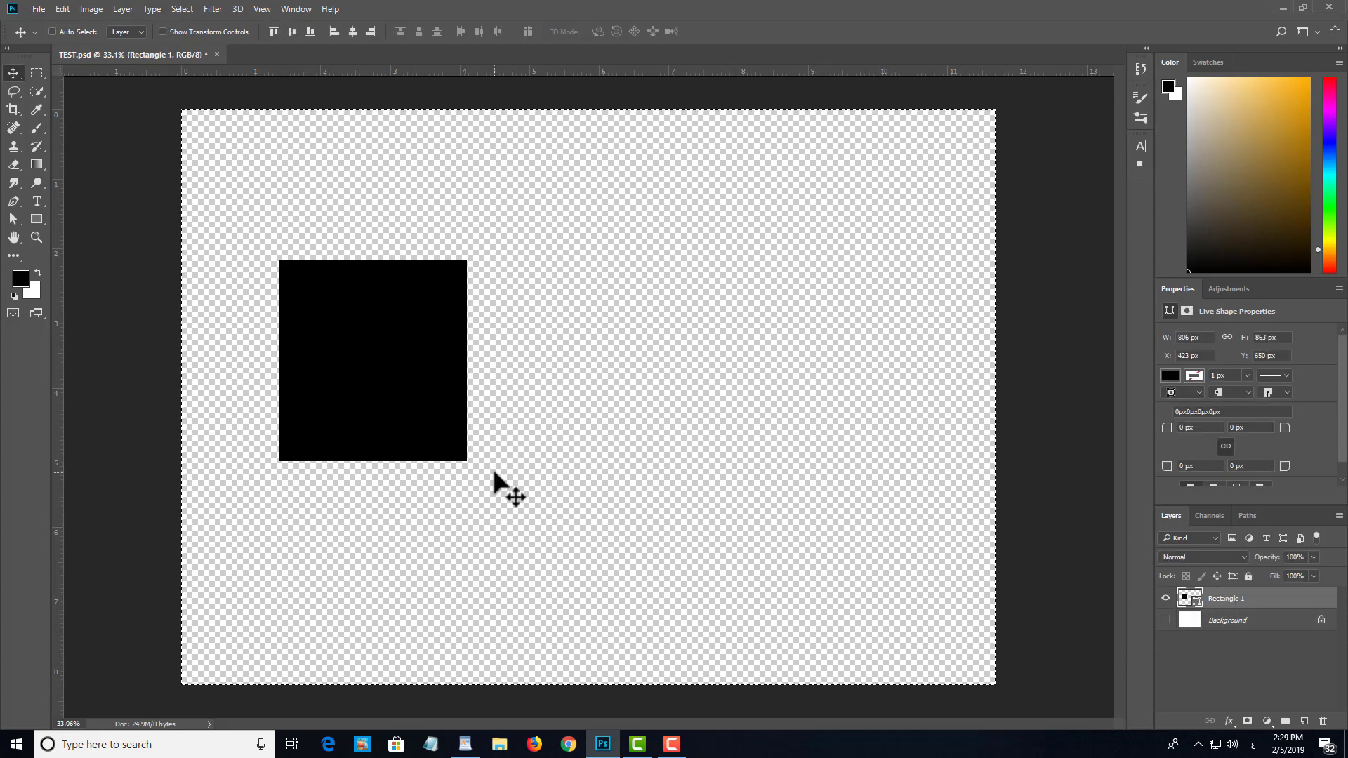
Step: Merge the Rectangle 1 layer and the hidden Background layer into a single layer
{"action": "key", "text": "ctrl"}
{"action": "left_click", "coordinate": [1240, 624], "text": "ctrl"}
{"action": "key", "text": "ctrl+e"}
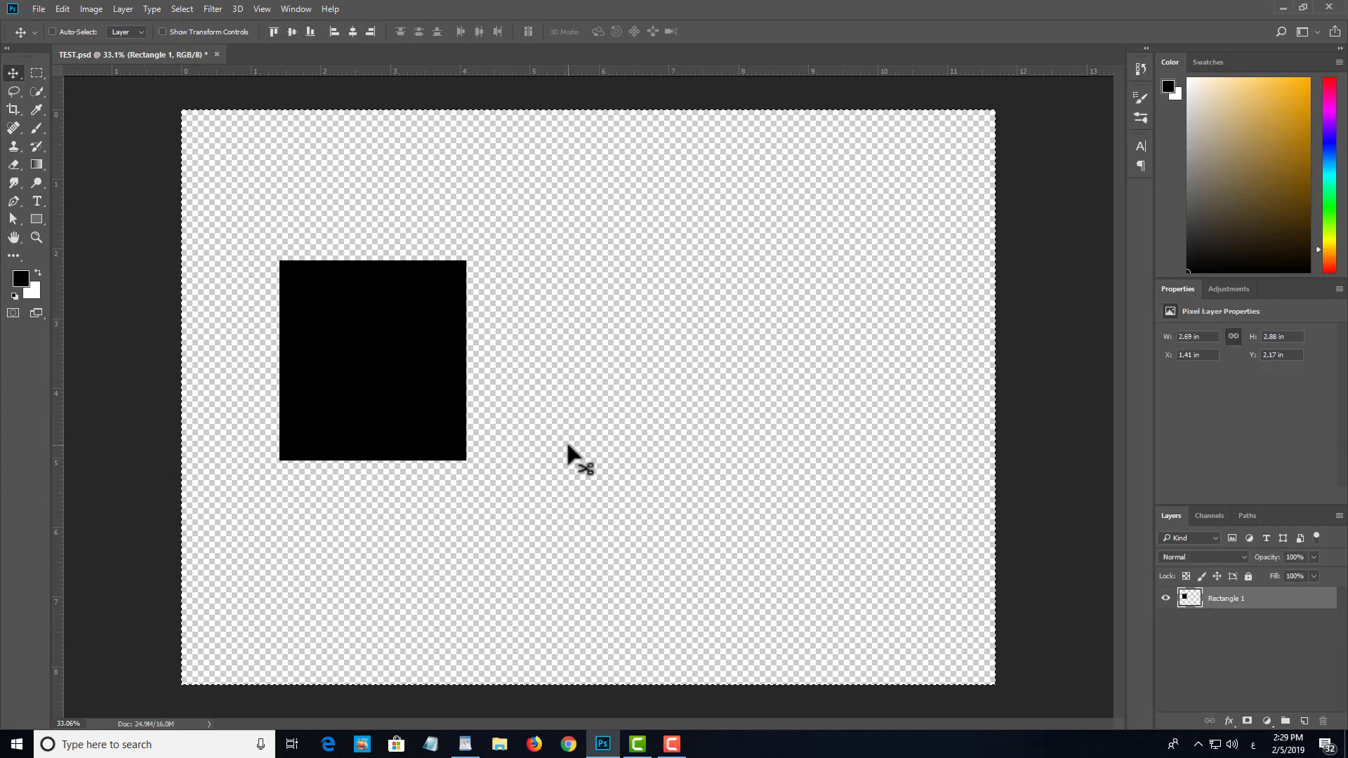
Step: Cut the selected rectangle from the canvas and paste it back
{"action": "key", "text": "ctrl+x"}
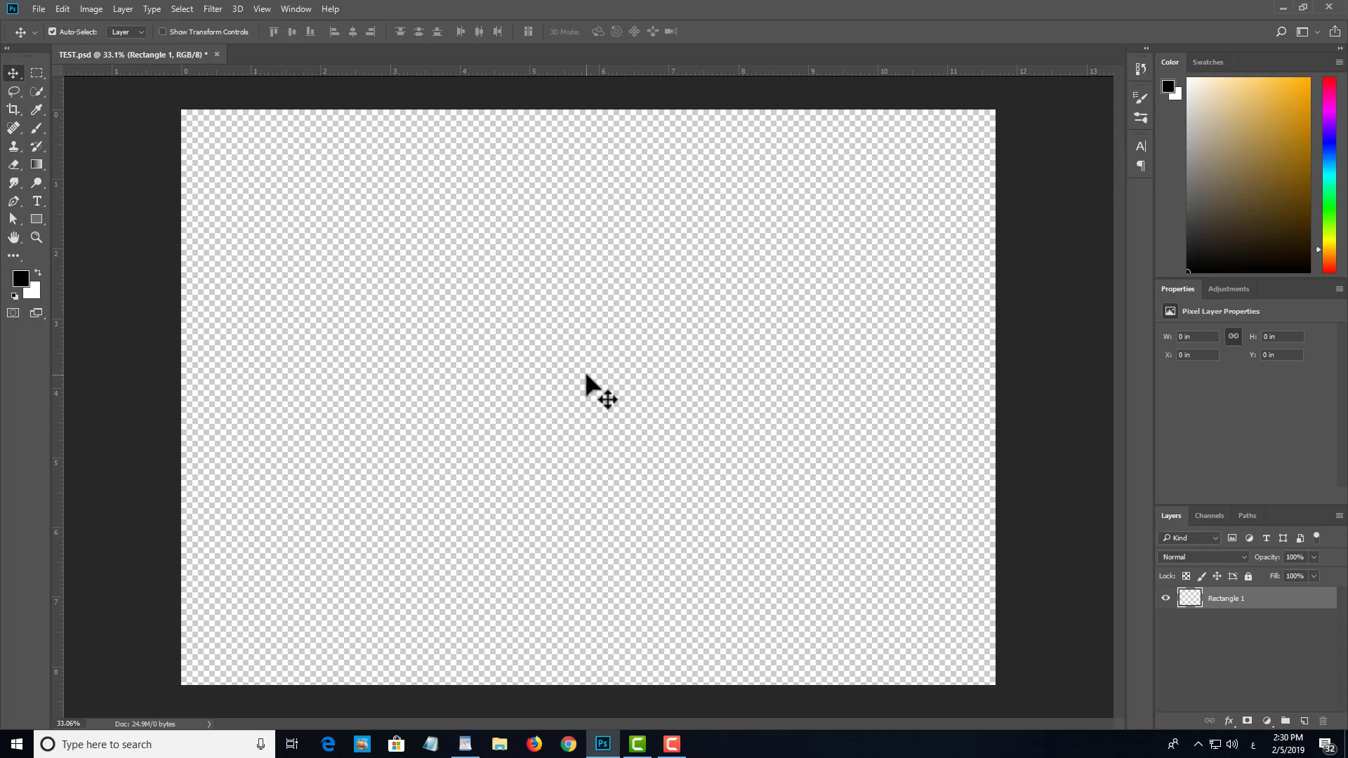
{"action": "key", "text": "ctrl"}
{"action": "key", "text": "ctrl+v"}
{"action": "mouse_move", "coordinate": [608, 393]}
{"action": "left_mouse_down"}
{"action": "mouse_move", "coordinate": [616, 372]}
{"action": "mouse_move", "coordinate": [618, 393]}
{"action": "left_mouse_up"}
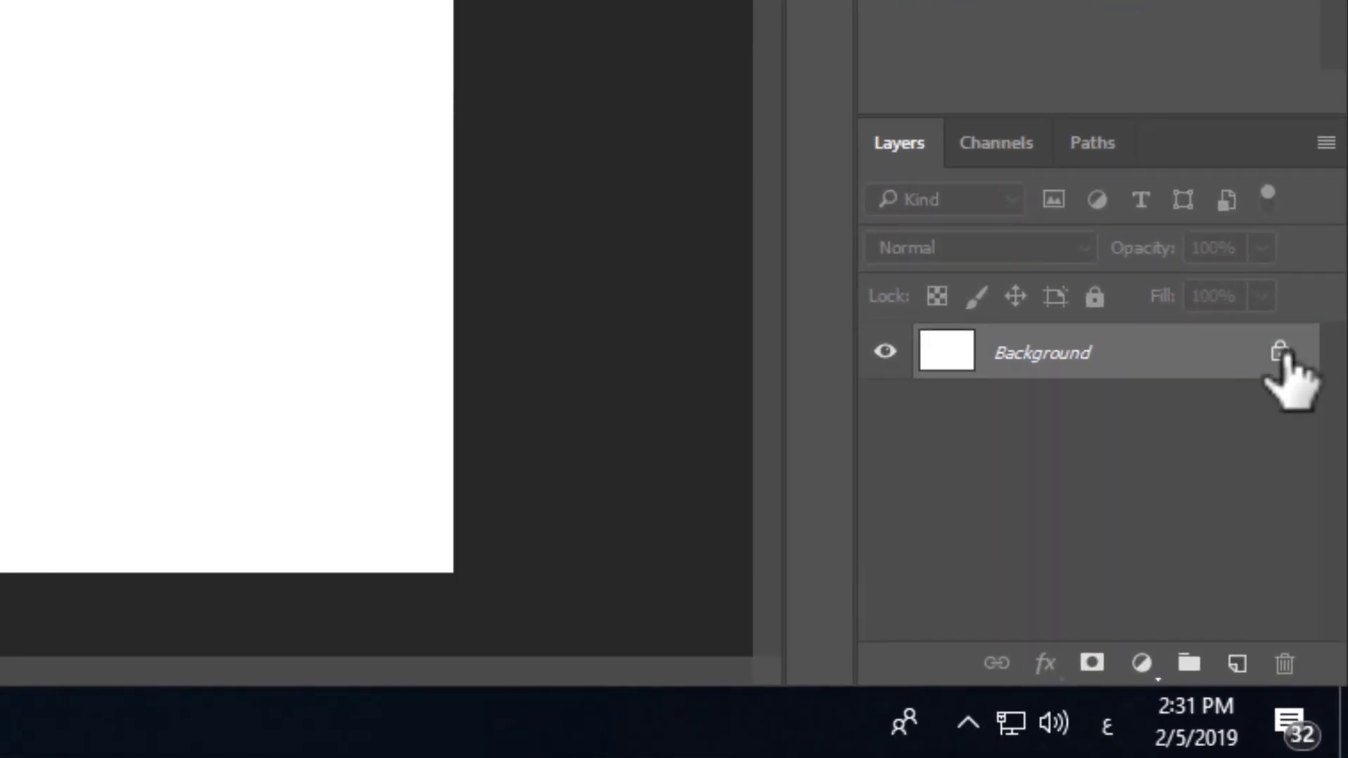
Step: Unlock the Background layer and replace it with a new empty layer by deleting the white one
{"action": "left_click", "coordinate": [1279, 351]}
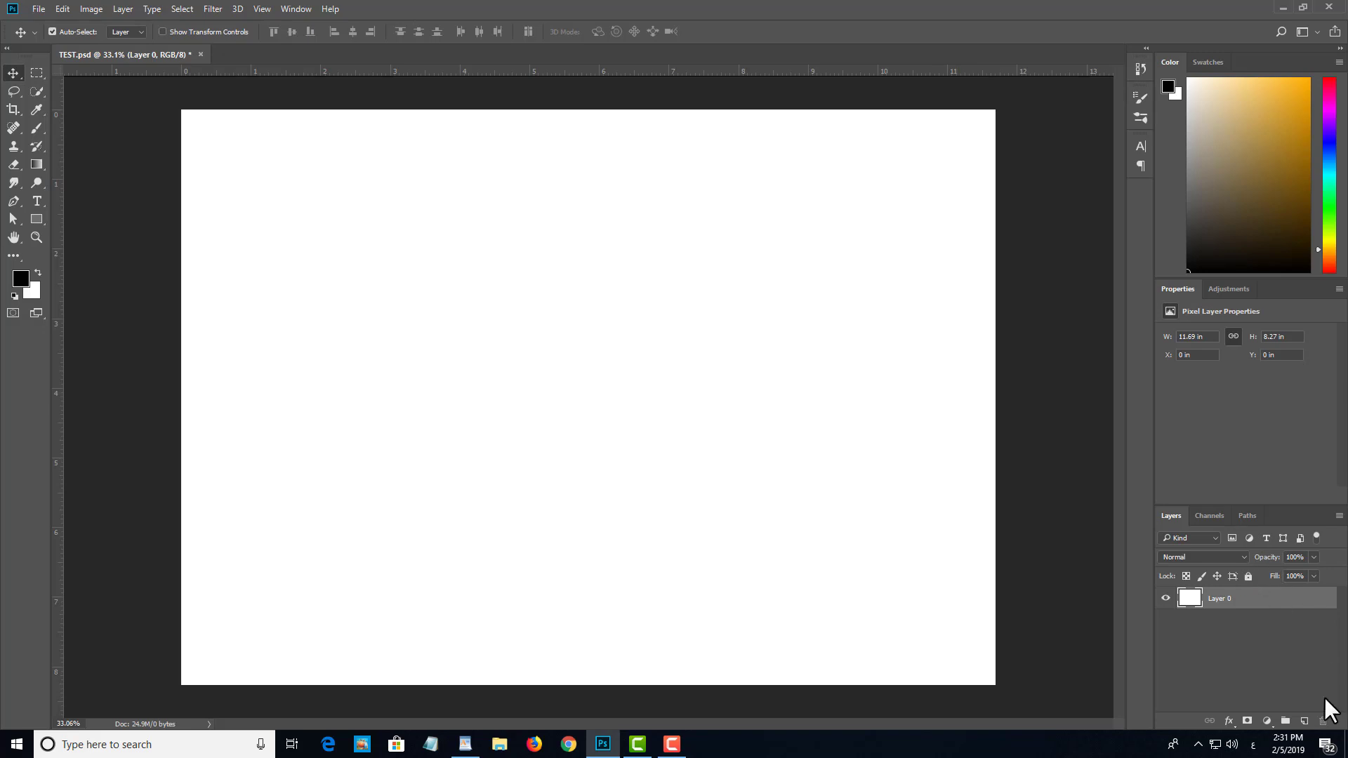
{"action": "left_click", "coordinate": [1303, 721]}
{"action": "left_click_drag", "start_coordinate": [1225, 621], "coordinate": [1323, 721]}
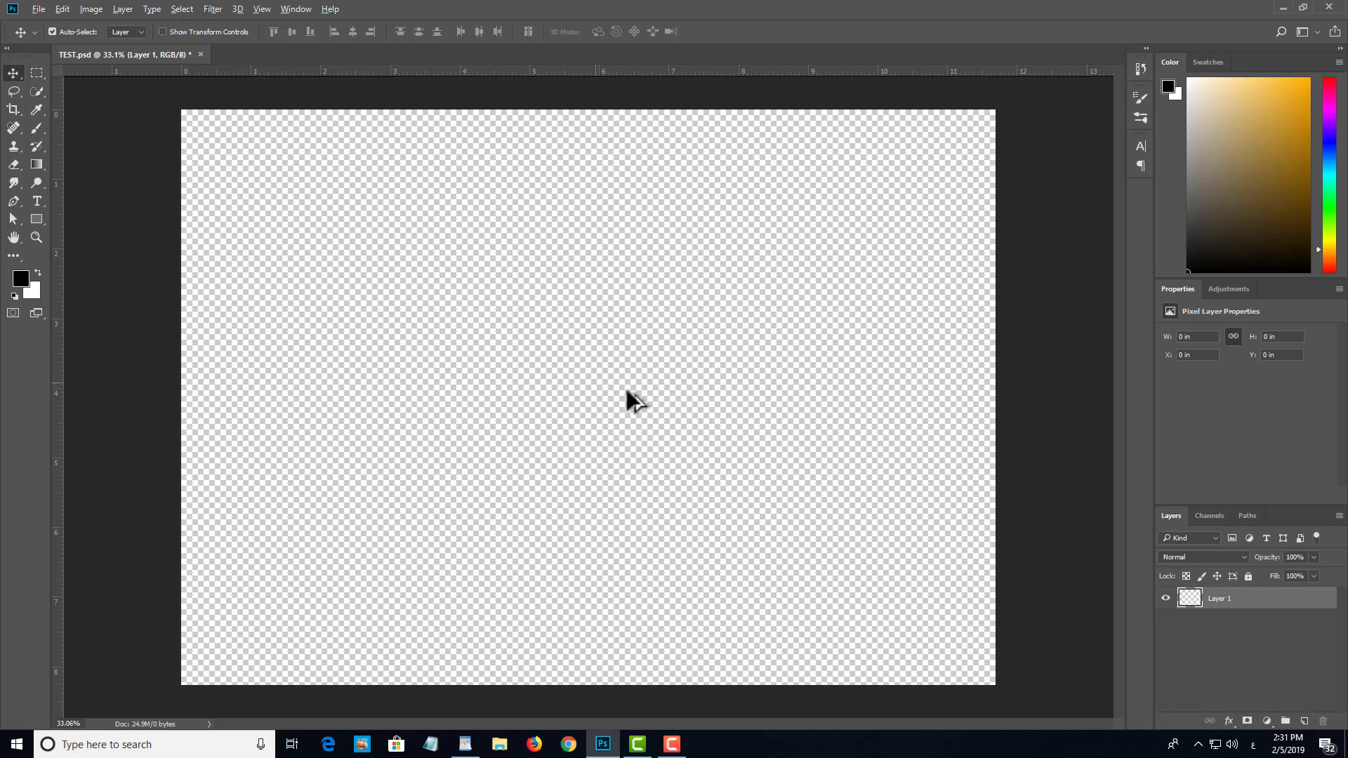
{"action": "scroll", "coordinate": [583, 451], "scroll_direction": "down", "scroll_amount": 2}
{"action": "scroll", "coordinate": [583, 451], "scroll_direction": "up", "scroll_amount": 4}
{"action": "left_click_drag", "start_coordinate": [530, 367], "coordinate": [692, 535]}
{"action": "left_click_drag", "start_coordinate": [570, 415], "coordinate": [734, 559]}
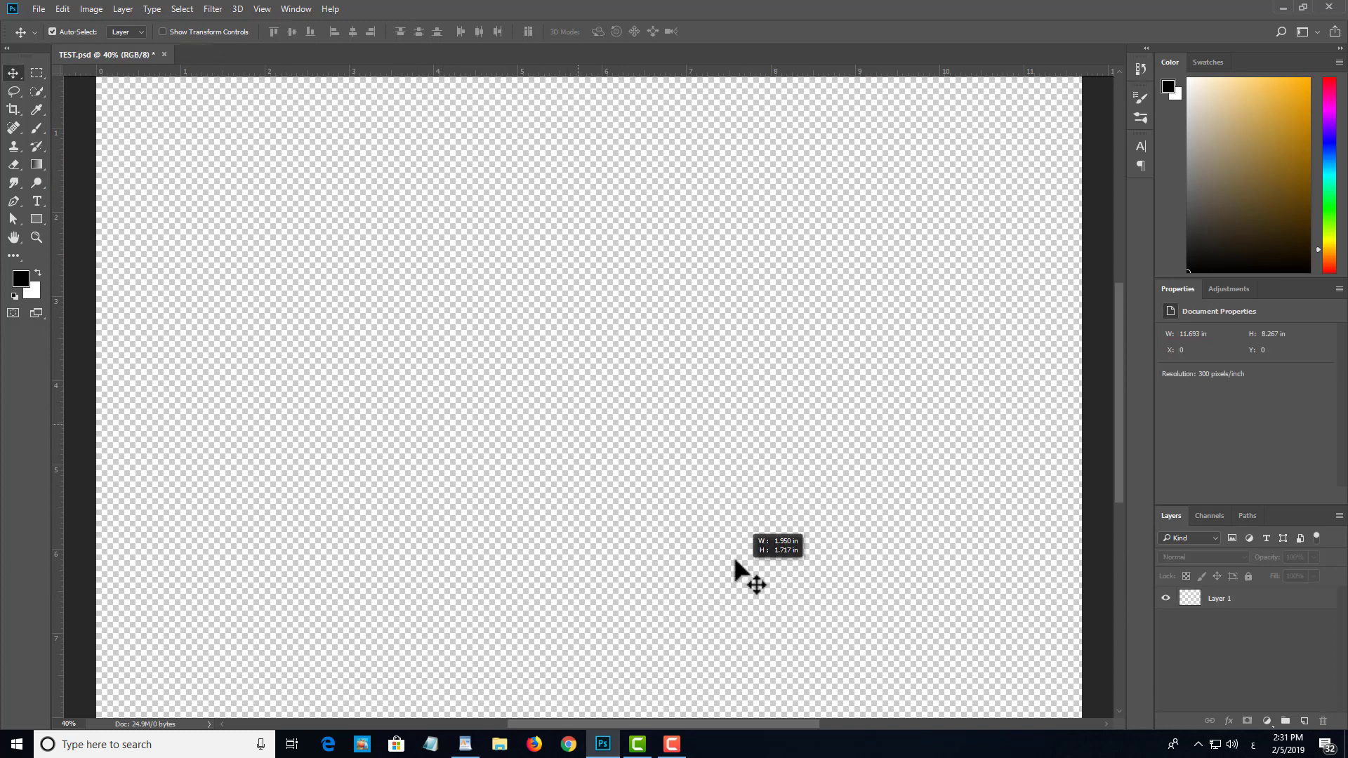
{"action": "scroll", "coordinate": [717, 531], "scroll_direction": "down", "scroll_amount": 2}
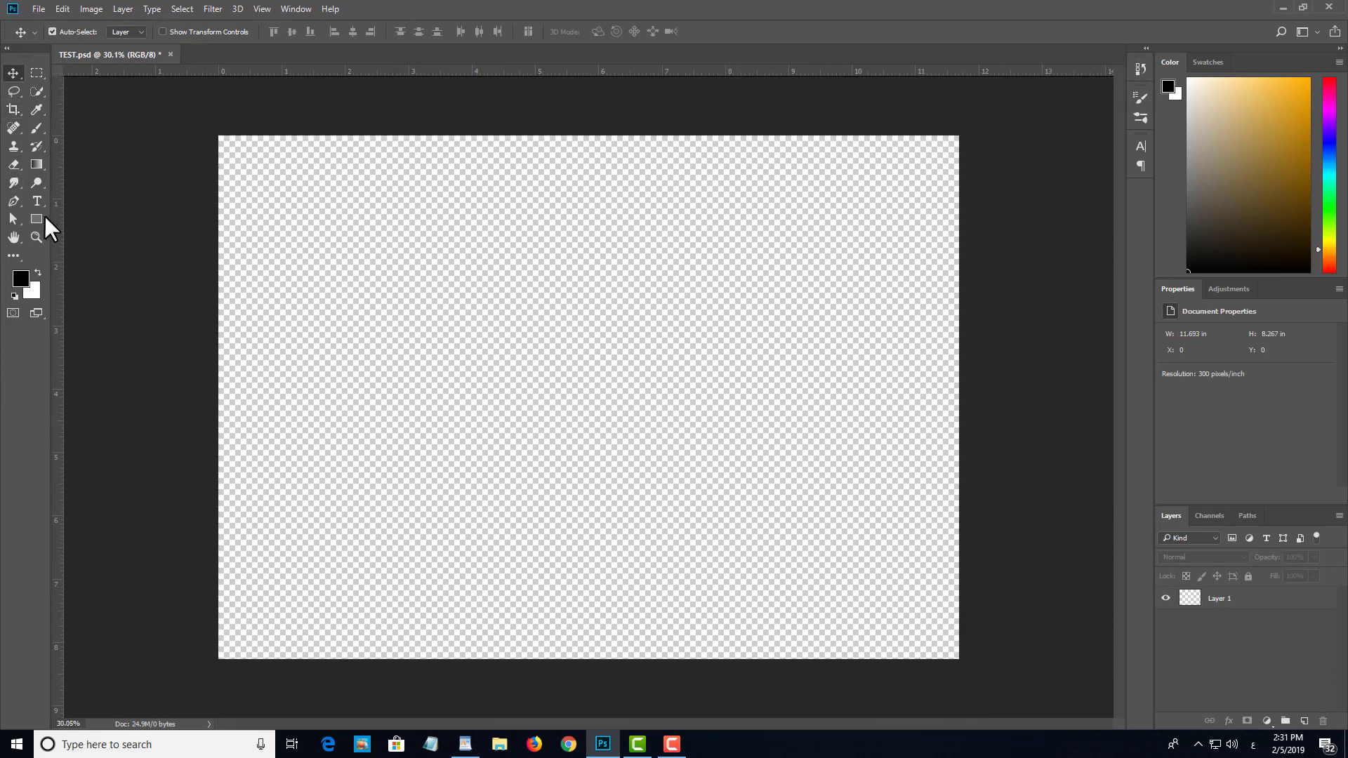
Step: Draw a black rectangle of about 1950 x 1324 px and move it right to about X 987 px, Y 681 px
{"action": "left_click", "coordinate": [38, 219]}
{"action": "left_click_drag", "start_coordinate": [313, 260], "coordinate": [725, 540]}
{"action": "key", "text": "v"}
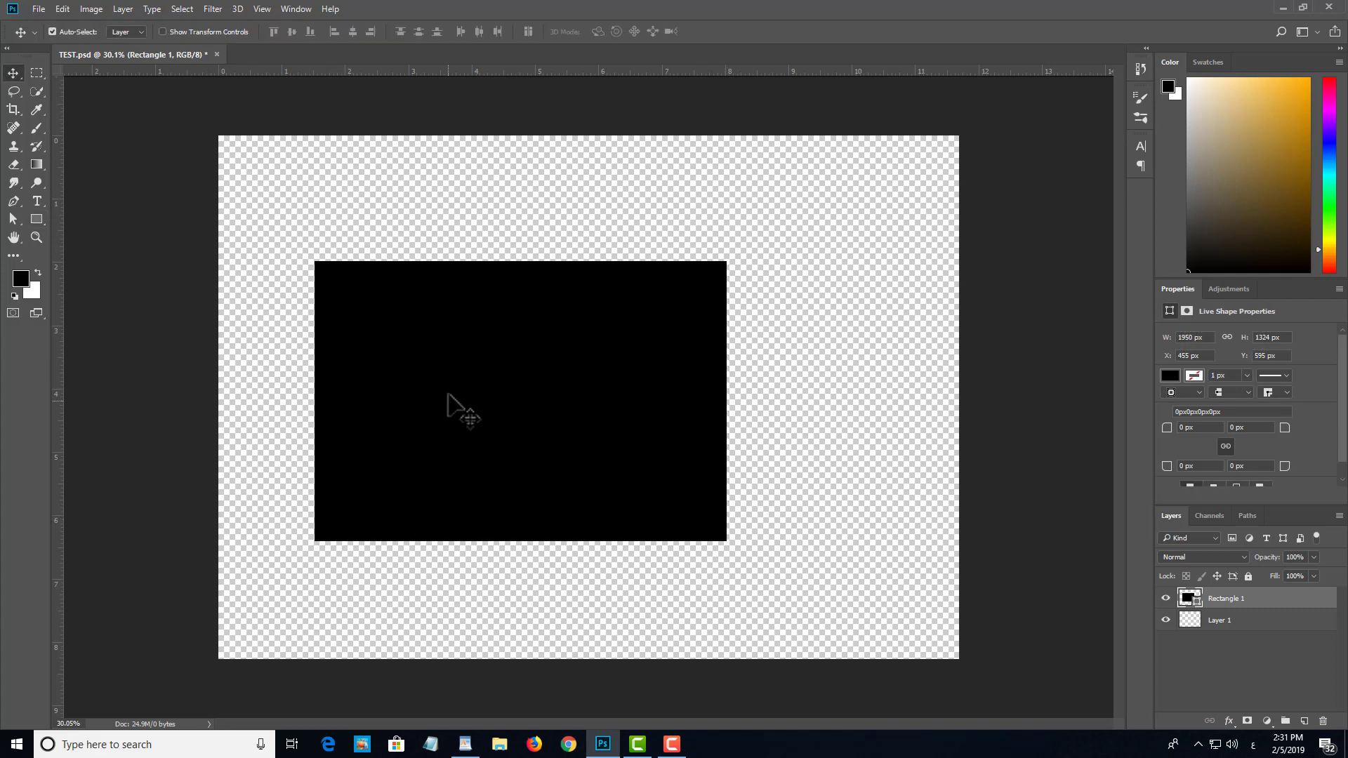
{"action": "left_click_drag", "start_coordinate": [451, 406], "coordinate": [559, 411]}
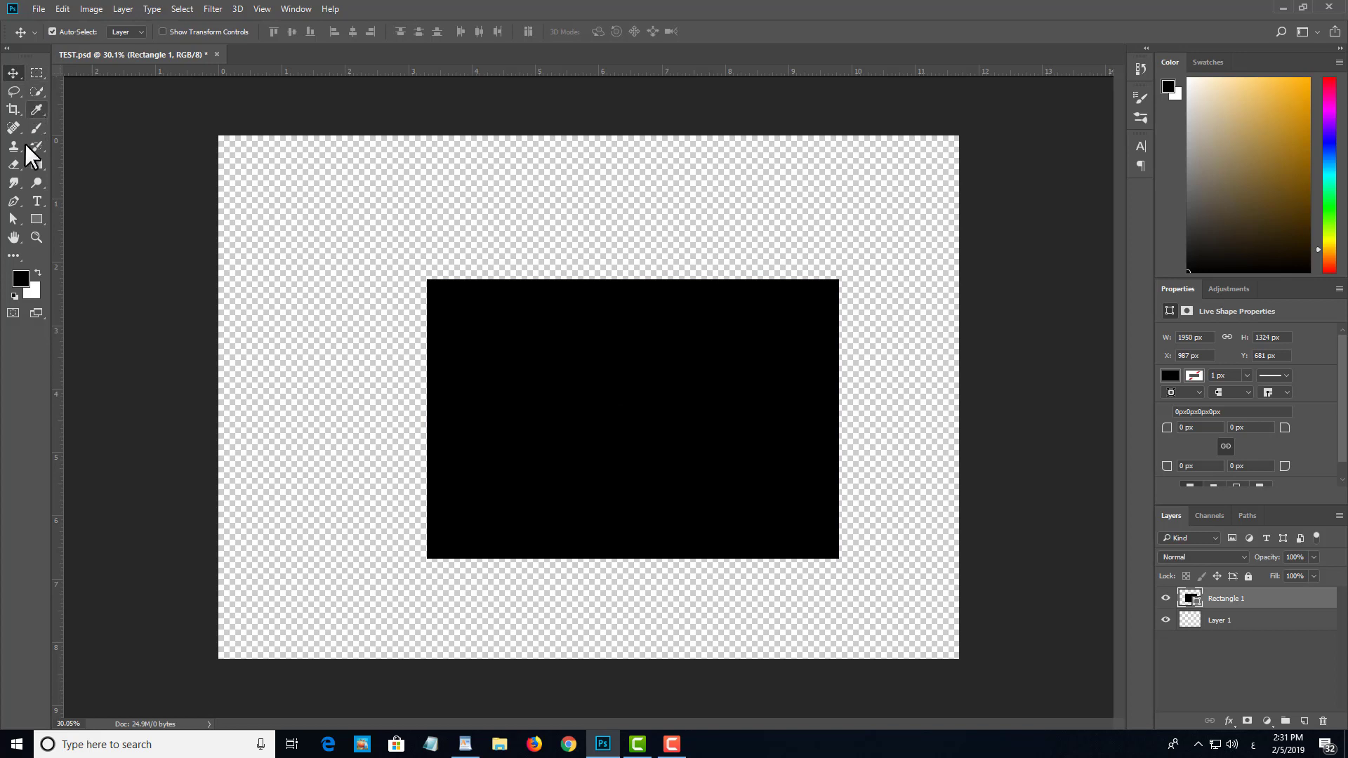
Step: Draw three small black rectangles in a row above the large one, the rightmost about 616 x 171 px
{"action": "left_click", "coordinate": [37, 218]}
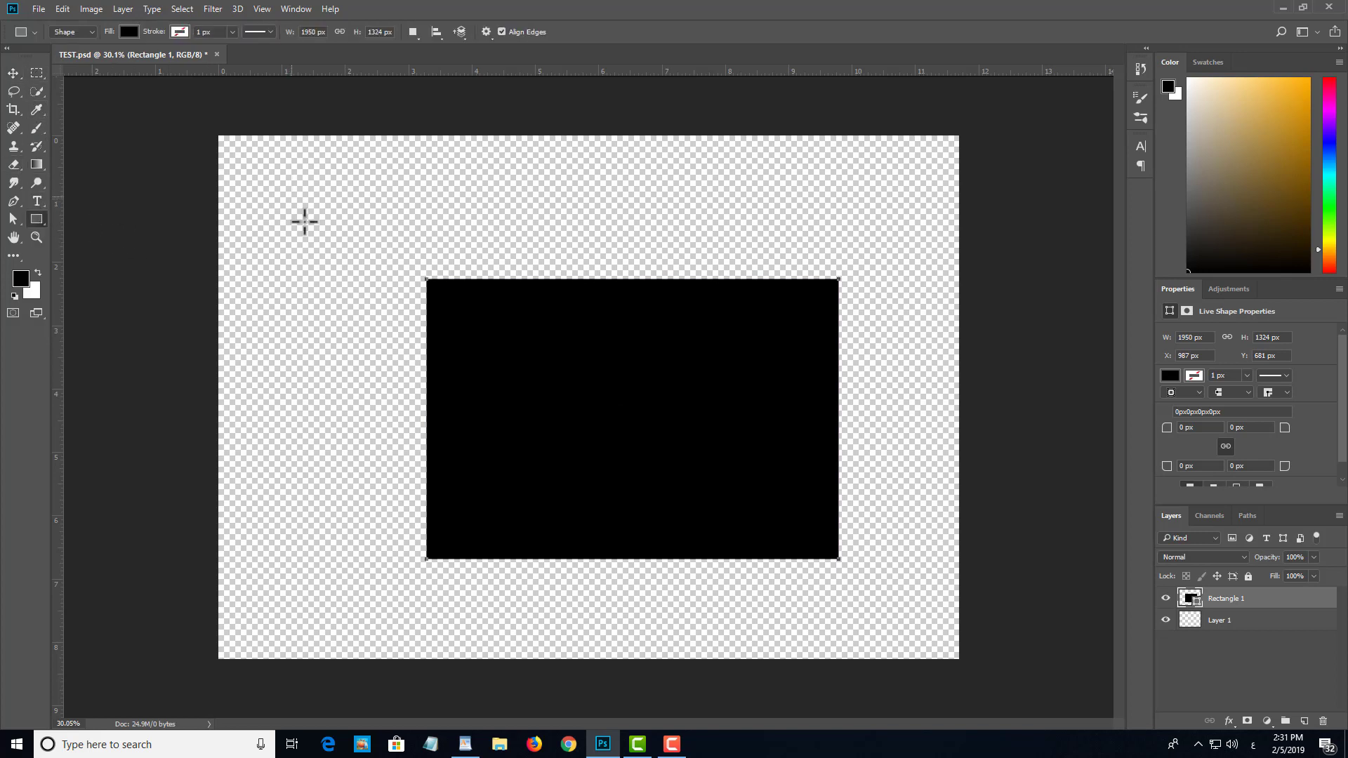
{"action": "left_click_drag", "start_coordinate": [293, 206], "coordinate": [353, 254]}
{"action": "left_click_drag", "start_coordinate": [449, 204], "coordinate": [611, 240]}
{"action": "left_click_drag", "start_coordinate": [704, 210], "coordinate": [834, 247]}
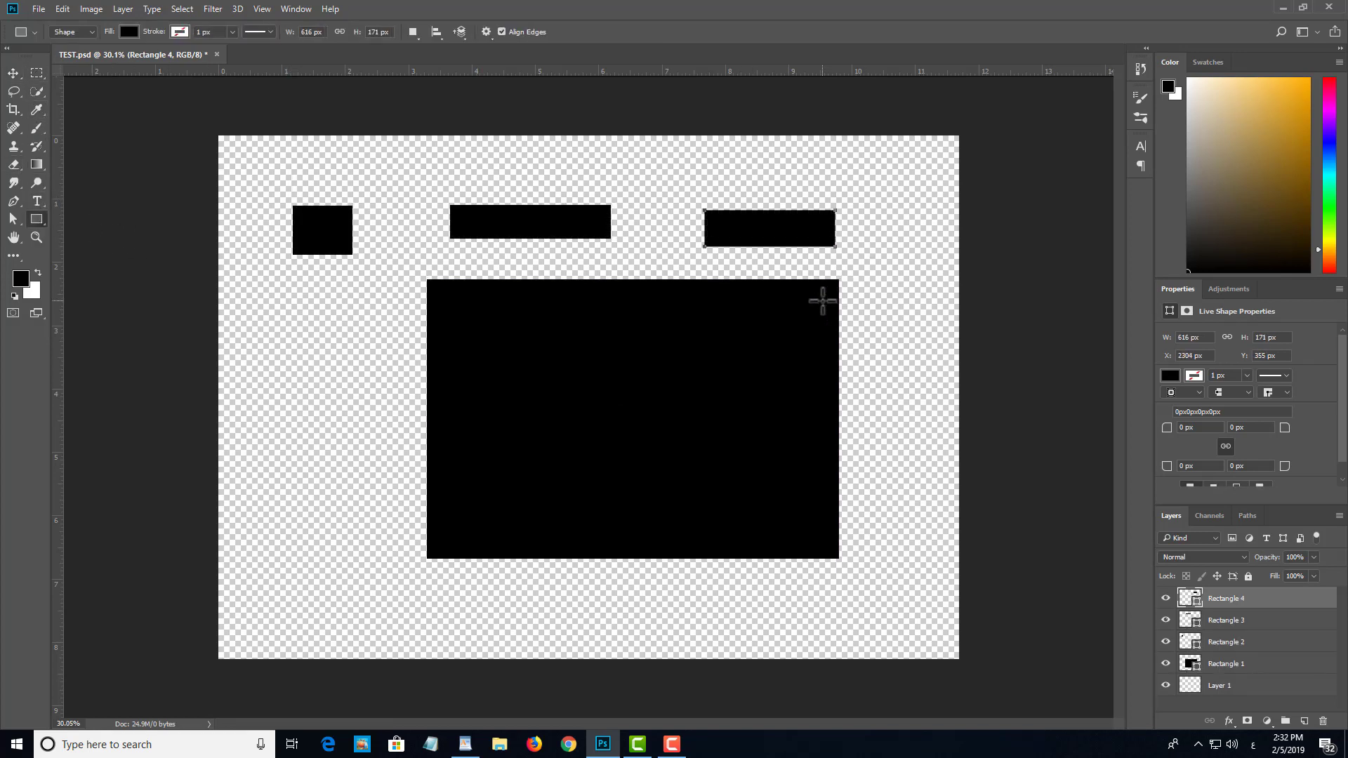
Step: Select all four black rectangles and move them together down and to the right on the canvas
{"action": "key", "text": "v"}
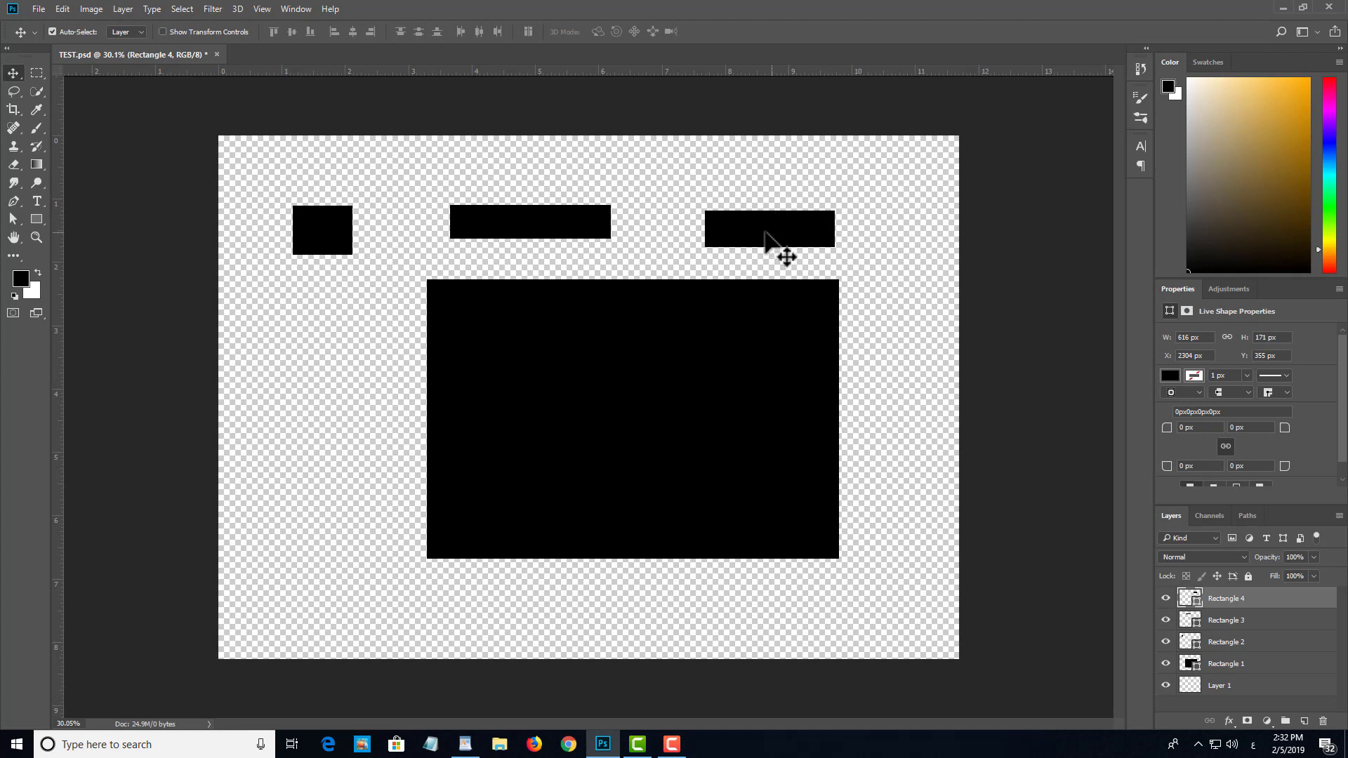
{"action": "left_click", "coordinate": [562, 229], "text": "shift"}
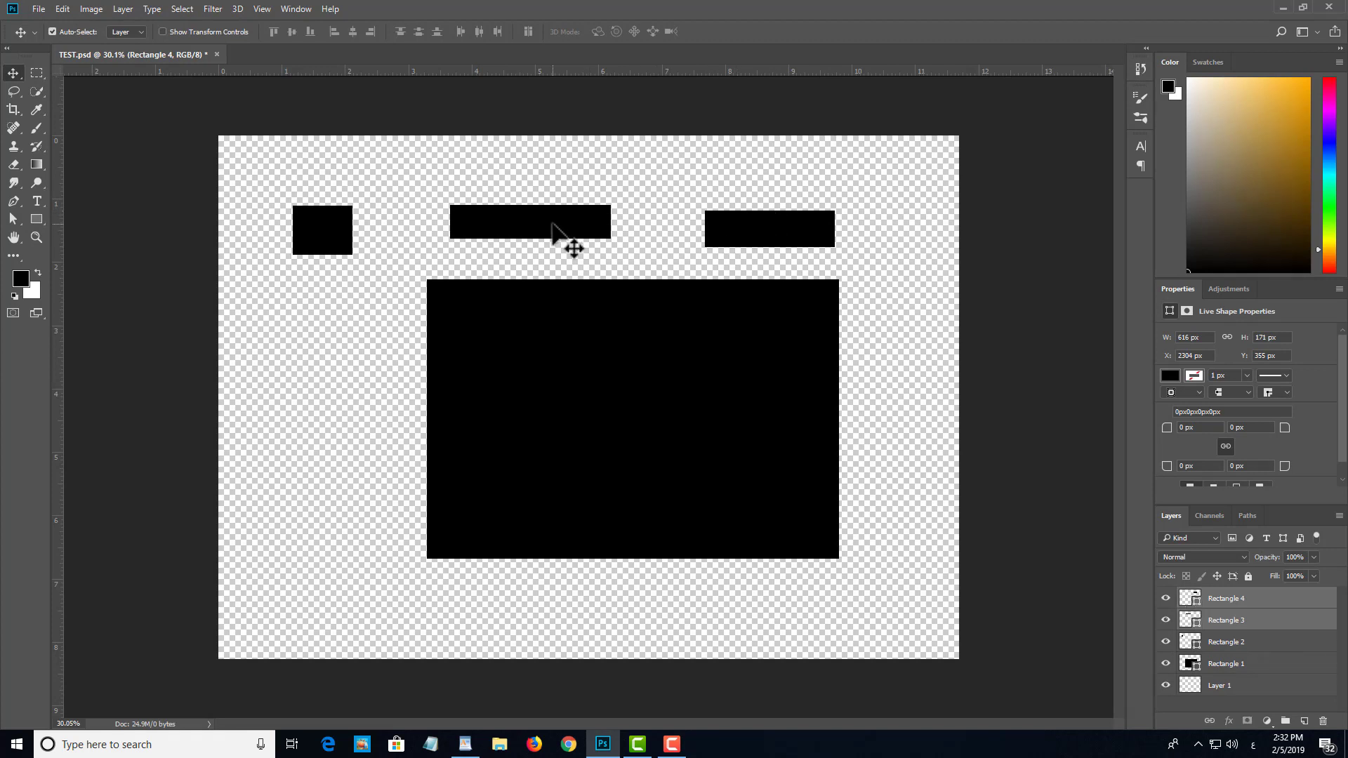
{"action": "left_click", "coordinate": [312, 233], "text": "shift"}
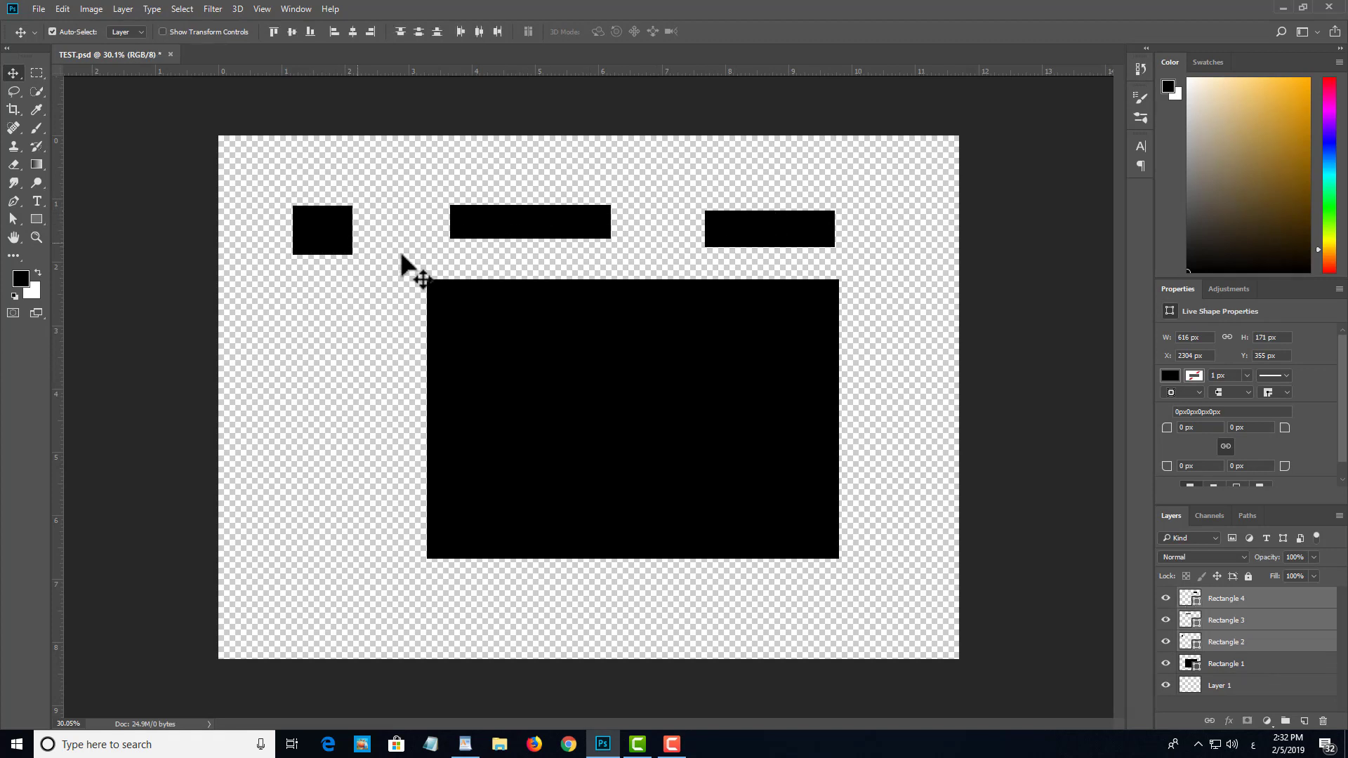
{"action": "left_click", "coordinate": [661, 418], "text": "shift"}
{"action": "left_click_drag", "start_coordinate": [657, 424], "coordinate": [709, 440]}
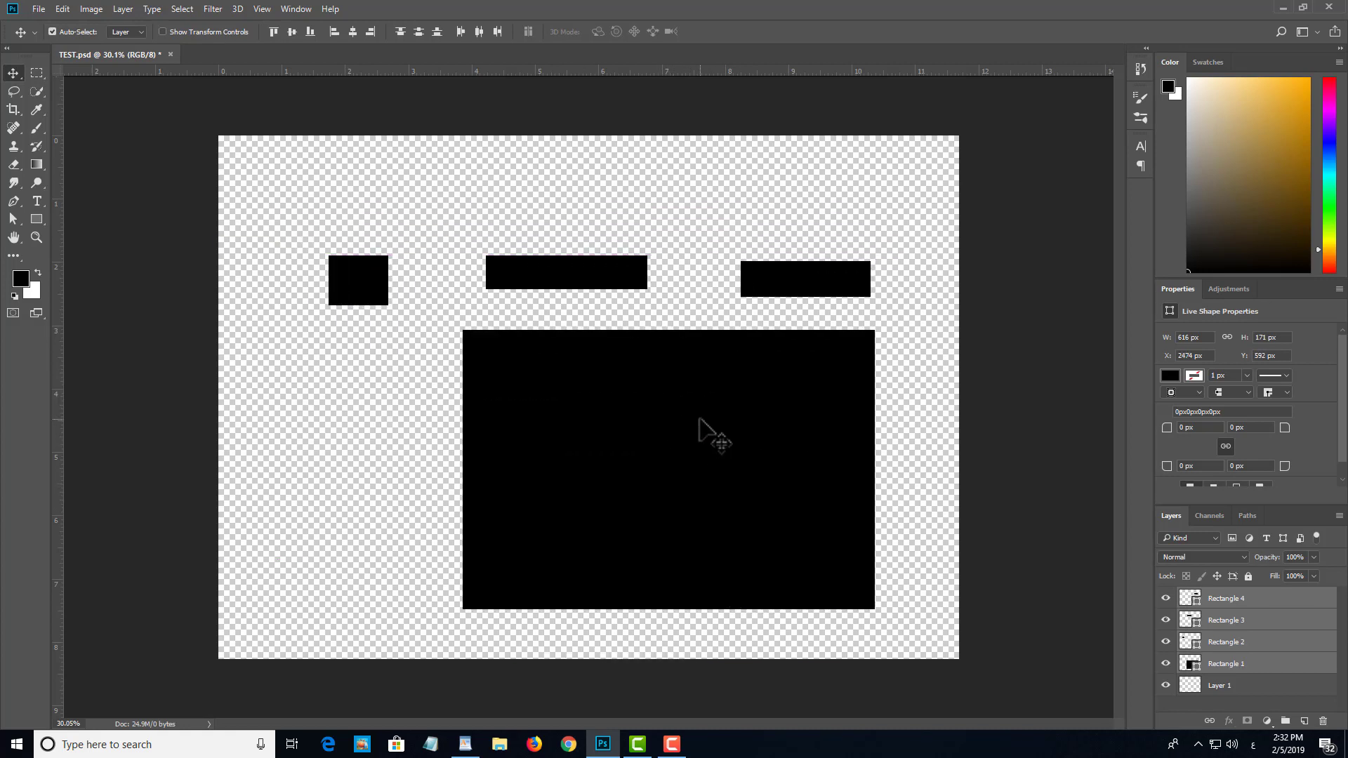
Step: Deselect the four rectangle layers, select the entire canvas, and make the Rectangle 4 layer active
{"action": "key", "text": "ctrl"}
{"action": "left_click", "coordinate": [907, 371]}
{"action": "key", "text": "ctrl"}
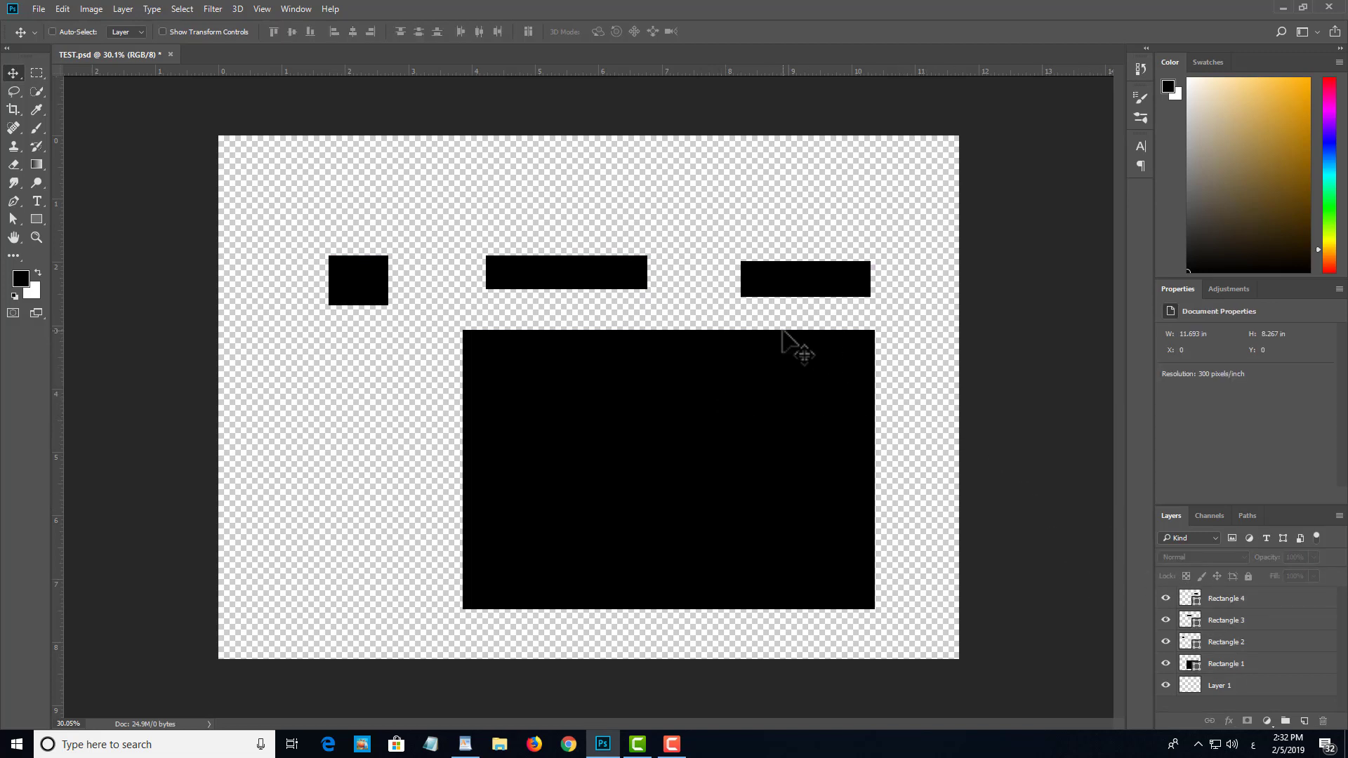
{"action": "key", "text": "ctrl+a"}
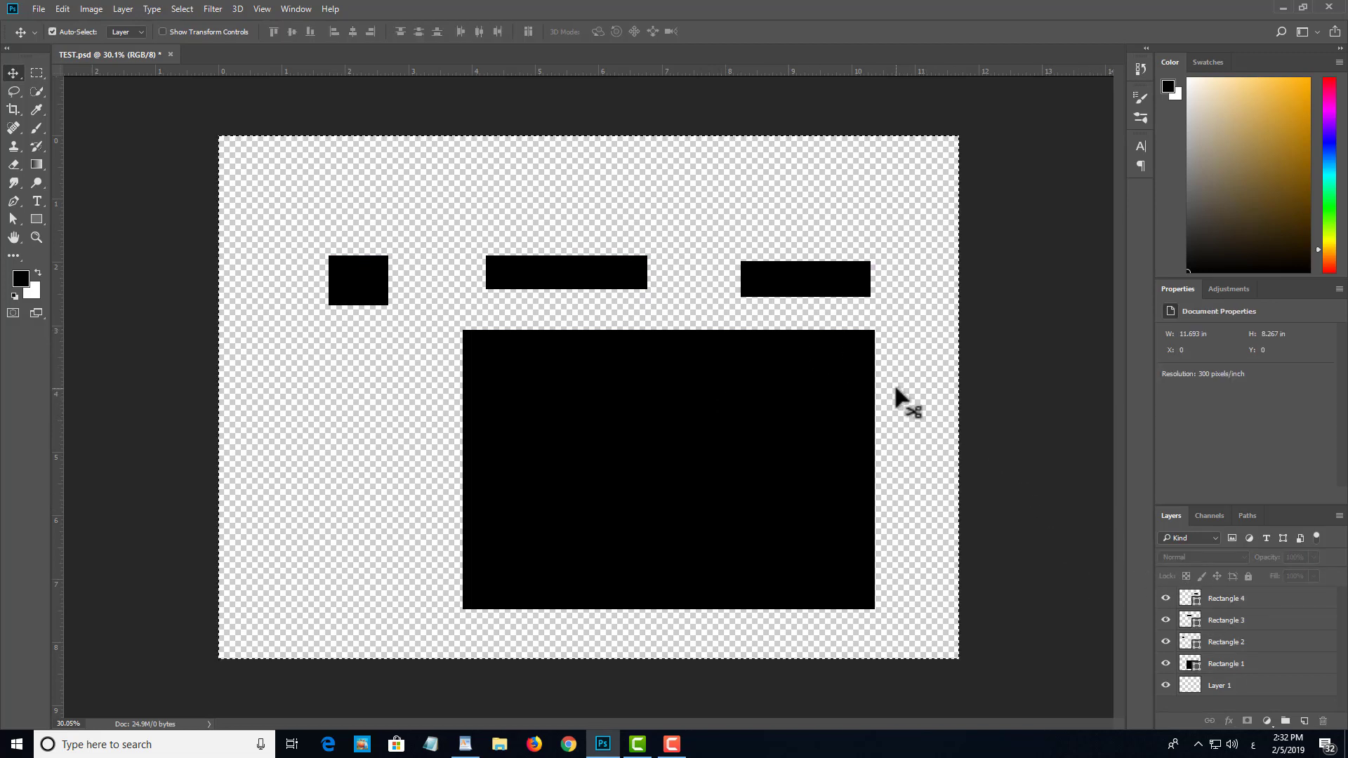
{"action": "left_click", "coordinate": [1216, 601]}
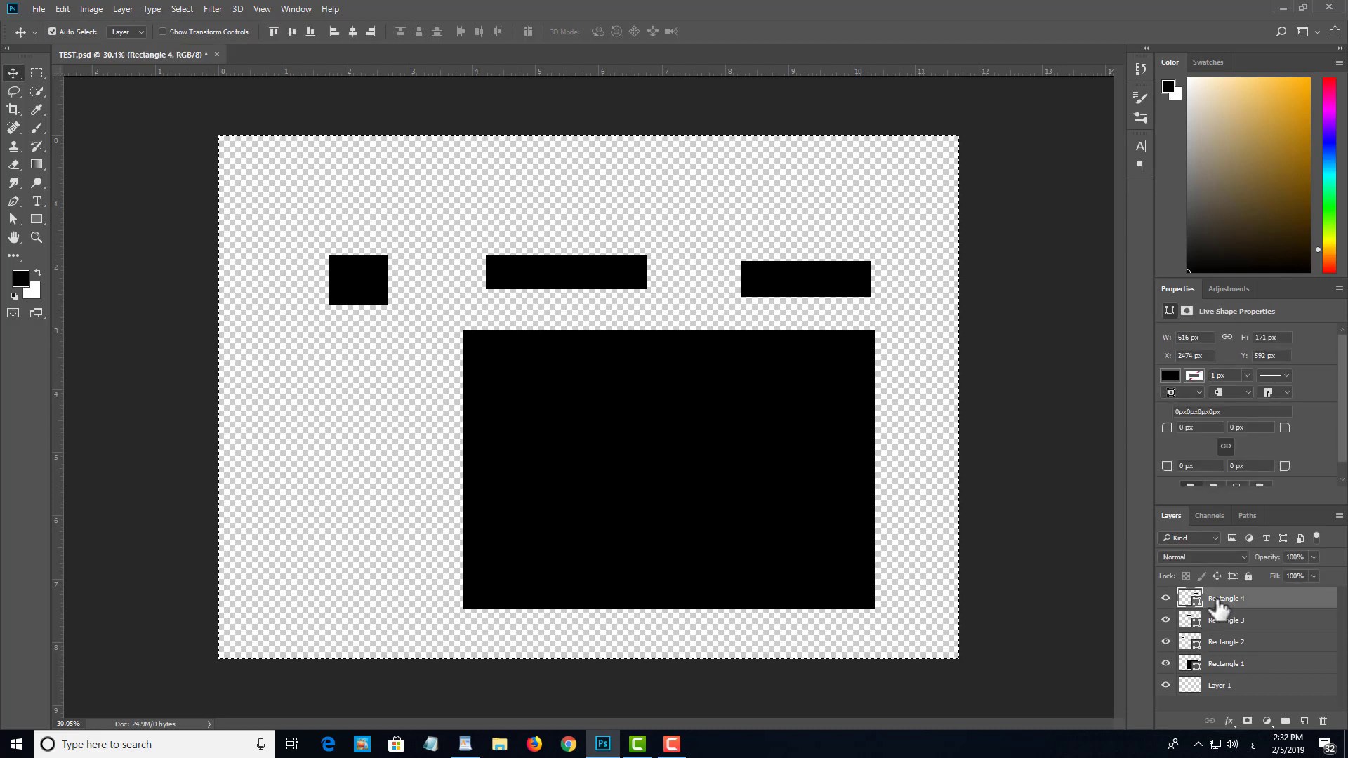
{"action": "key", "text": "ctrl"}
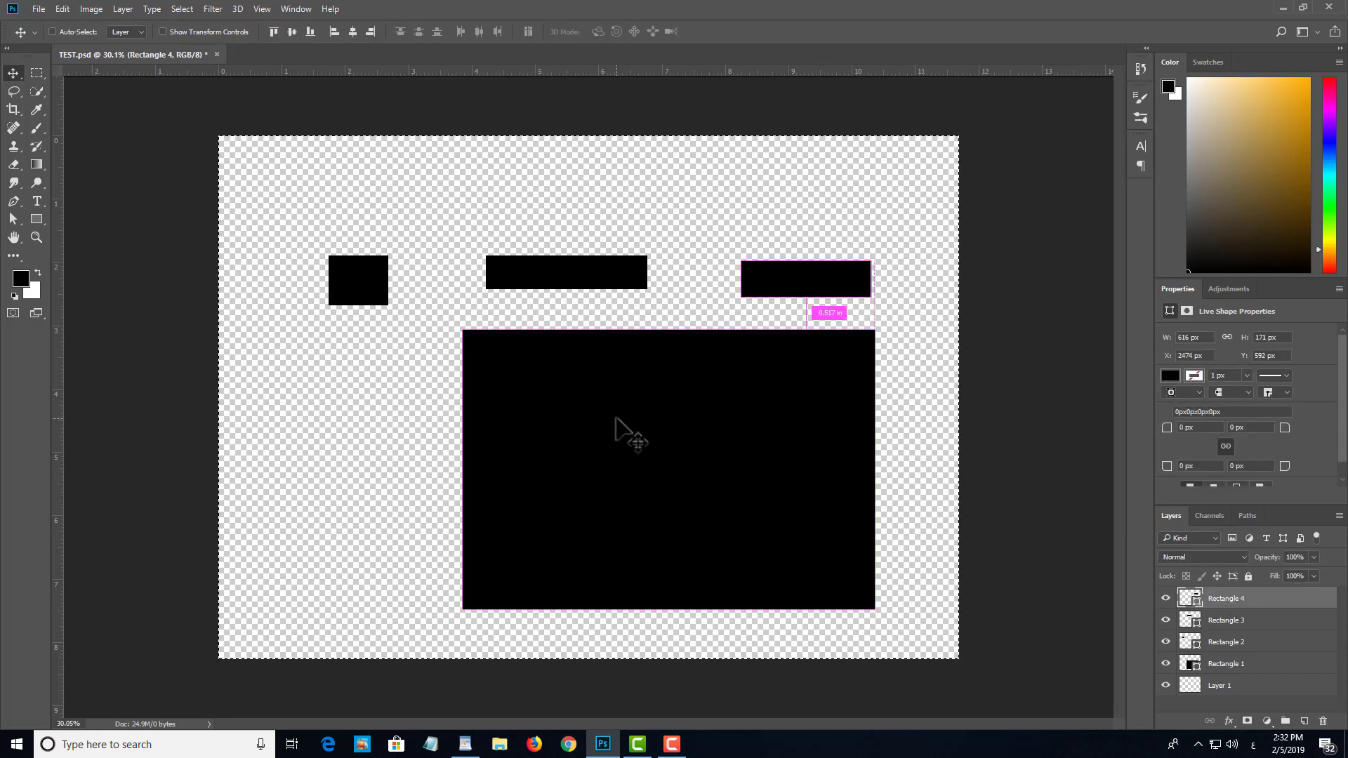
{"action": "left_click", "coordinate": [1249, 699]}
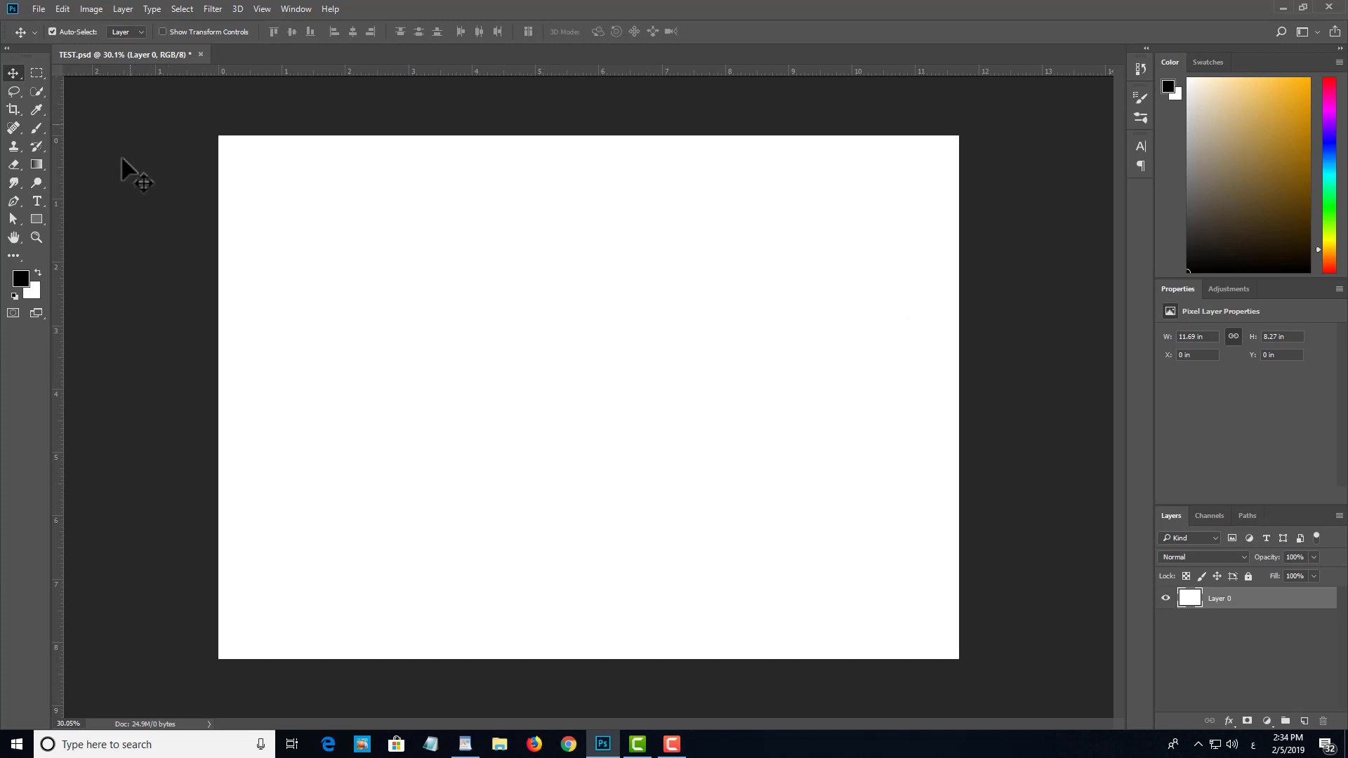
Step: Draw two overlapping black rectangles on the white canvas, about 893 x 752 px and about 843 x 695 px, the smaller one lower right
{"action": "left_click", "coordinate": [36, 219]}
{"action": "left_click_drag", "start_coordinate": [343, 272], "coordinate": [532, 433]}
{"action": "left_click_drag", "start_coordinate": [683, 318], "coordinate": [518, 406]}
{"action": "key", "text": "v"}
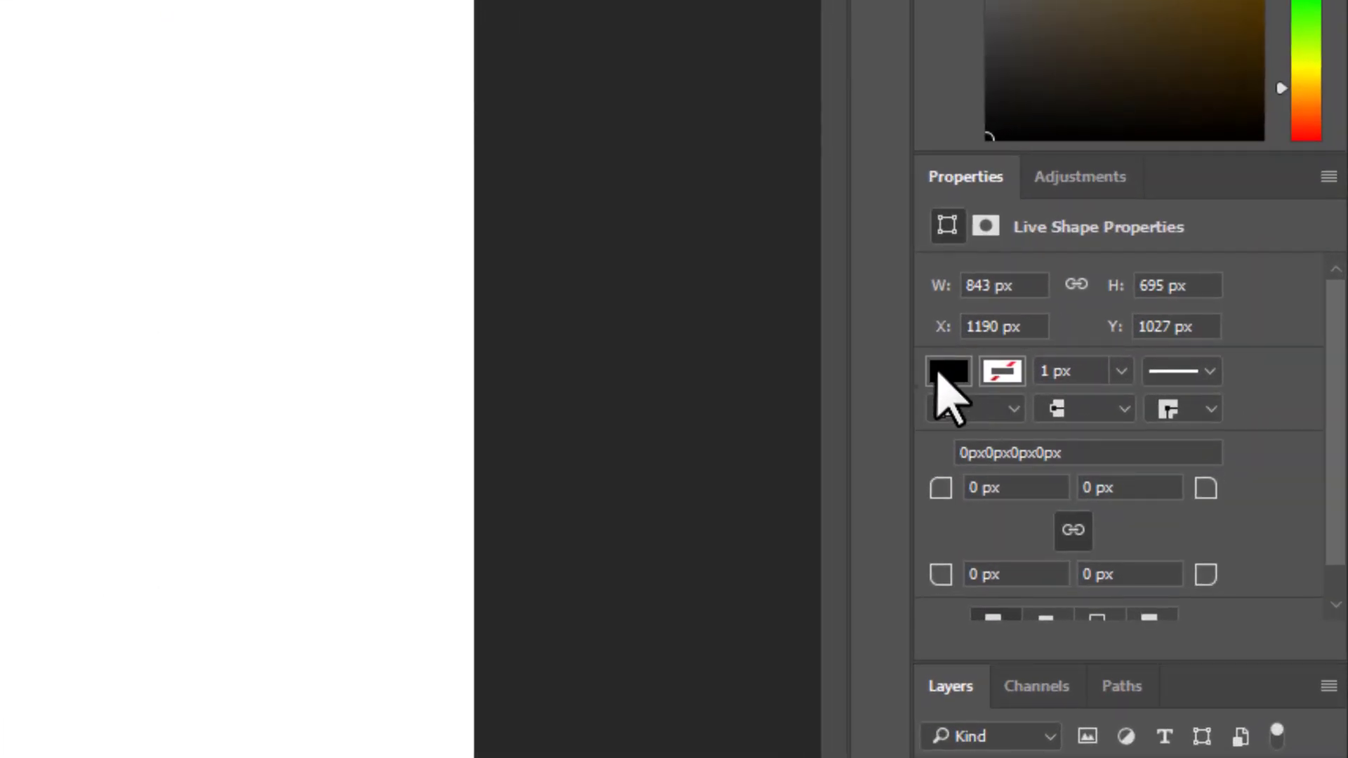
Step: Change the fill of the smaller, front rectangle to red
{"action": "left_click", "coordinate": [940, 374]}
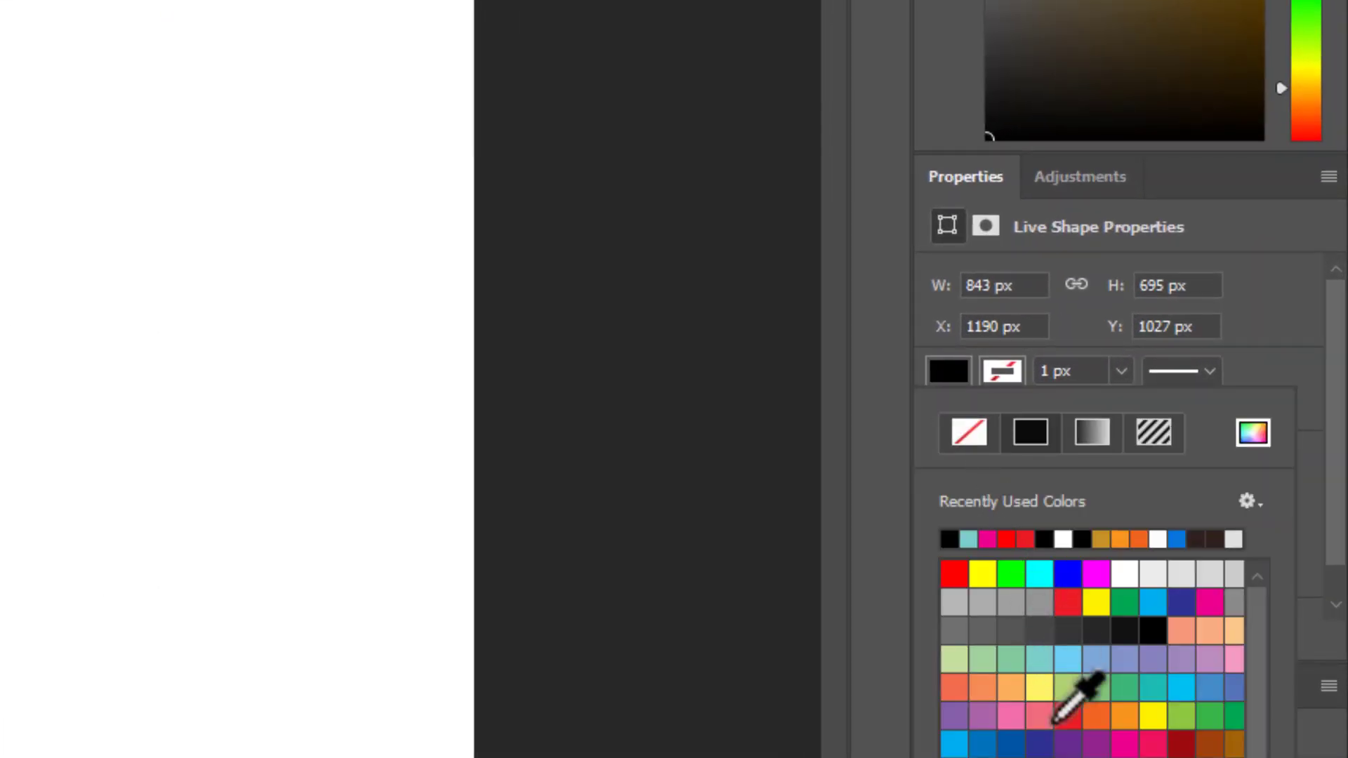
{"action": "left_click", "coordinate": [1066, 713]}
{"action": "left_click", "coordinate": [105, 431]}
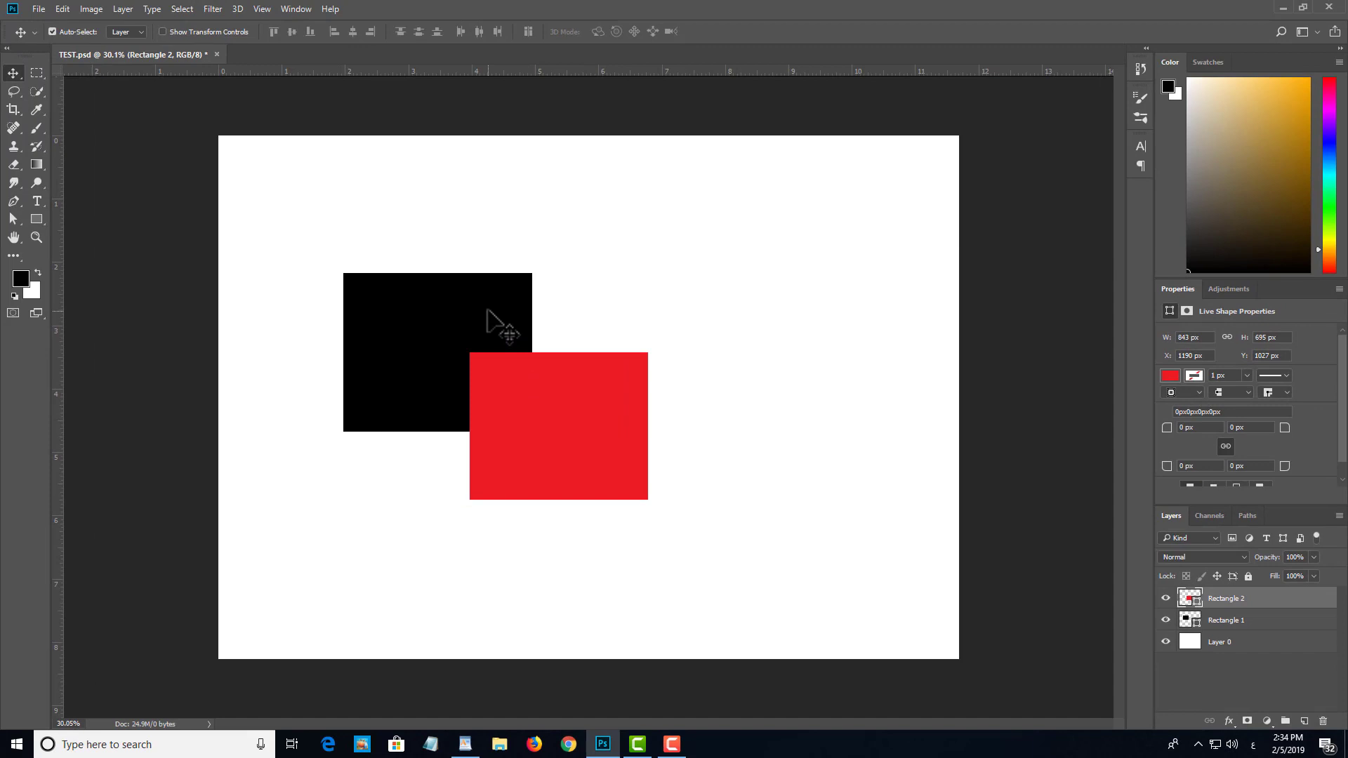
Step: Select the red rectangle and send it one level backward, behind the black rectangle
{"action": "left_click_drag", "start_coordinate": [491, 323], "coordinate": [478, 303]}
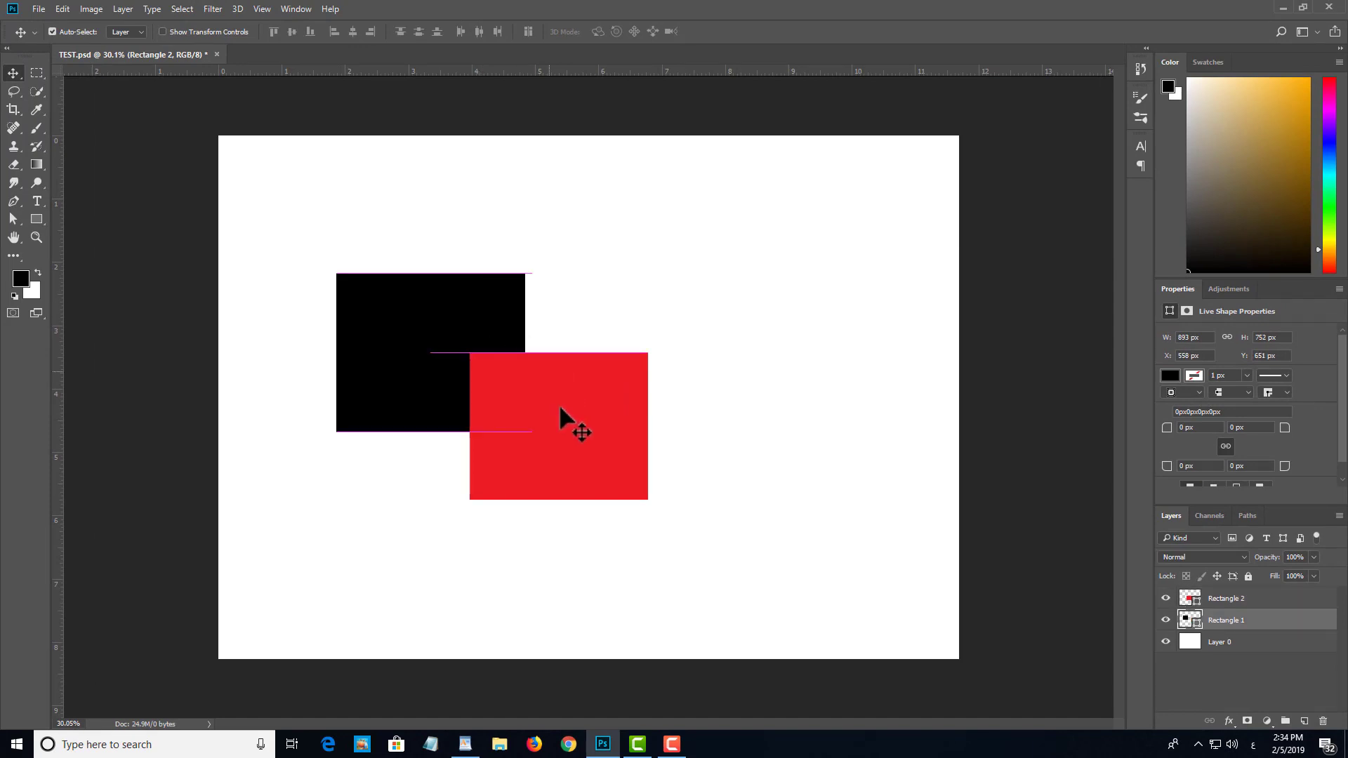
{"action": "left_click", "coordinate": [565, 421]}
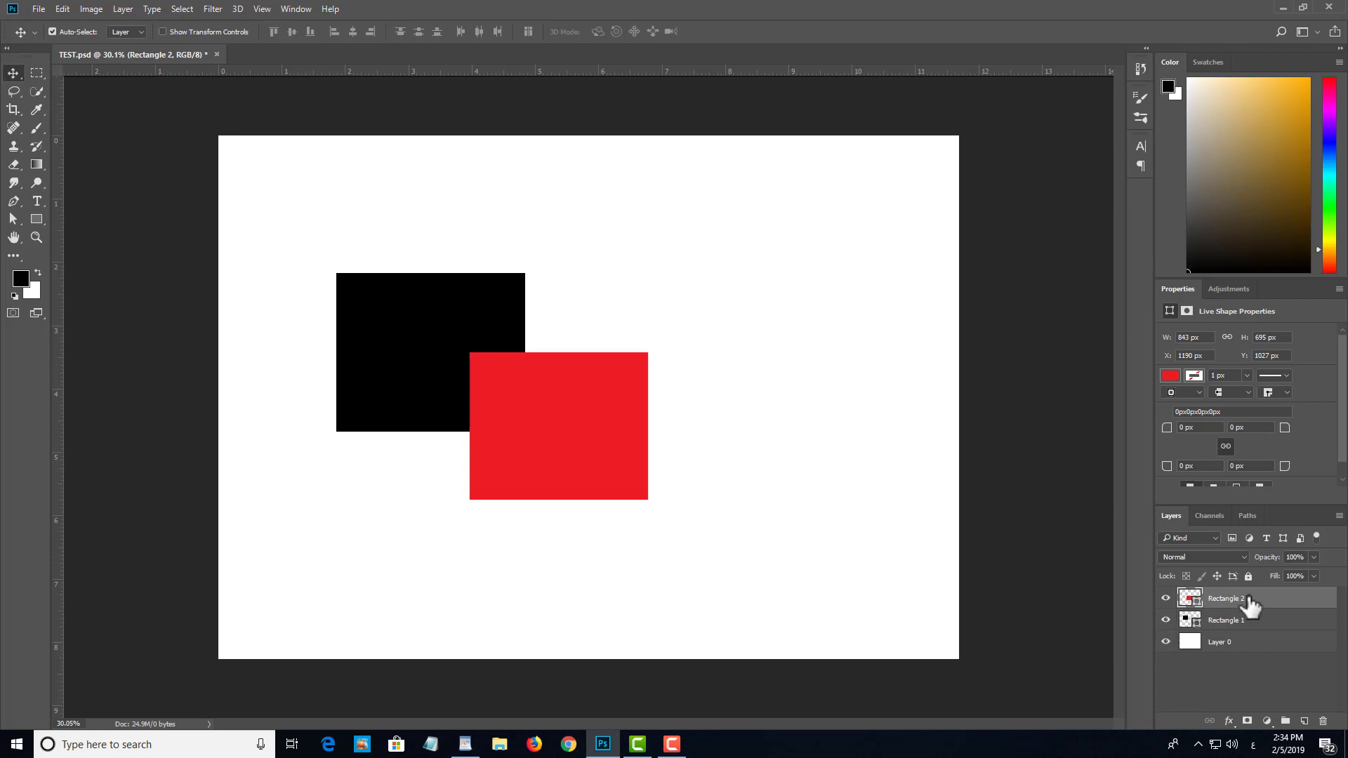
{"action": "left_click_drag", "start_coordinate": [1249, 603], "coordinate": [1194, 639]}
{"action": "key", "text": "ctrl"}
{"action": "key", "text": "ctrl"}
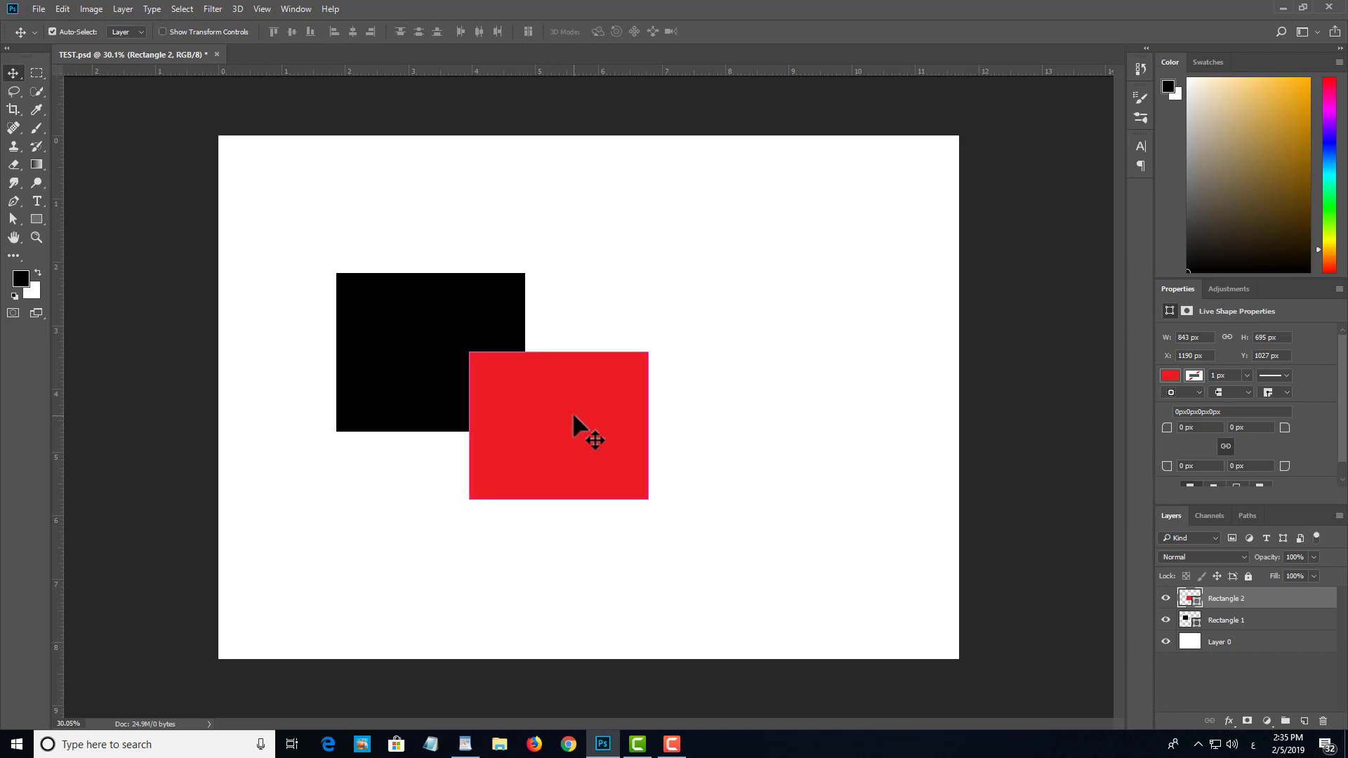
{"action": "key", "text": "ctrl+bracketleft"}
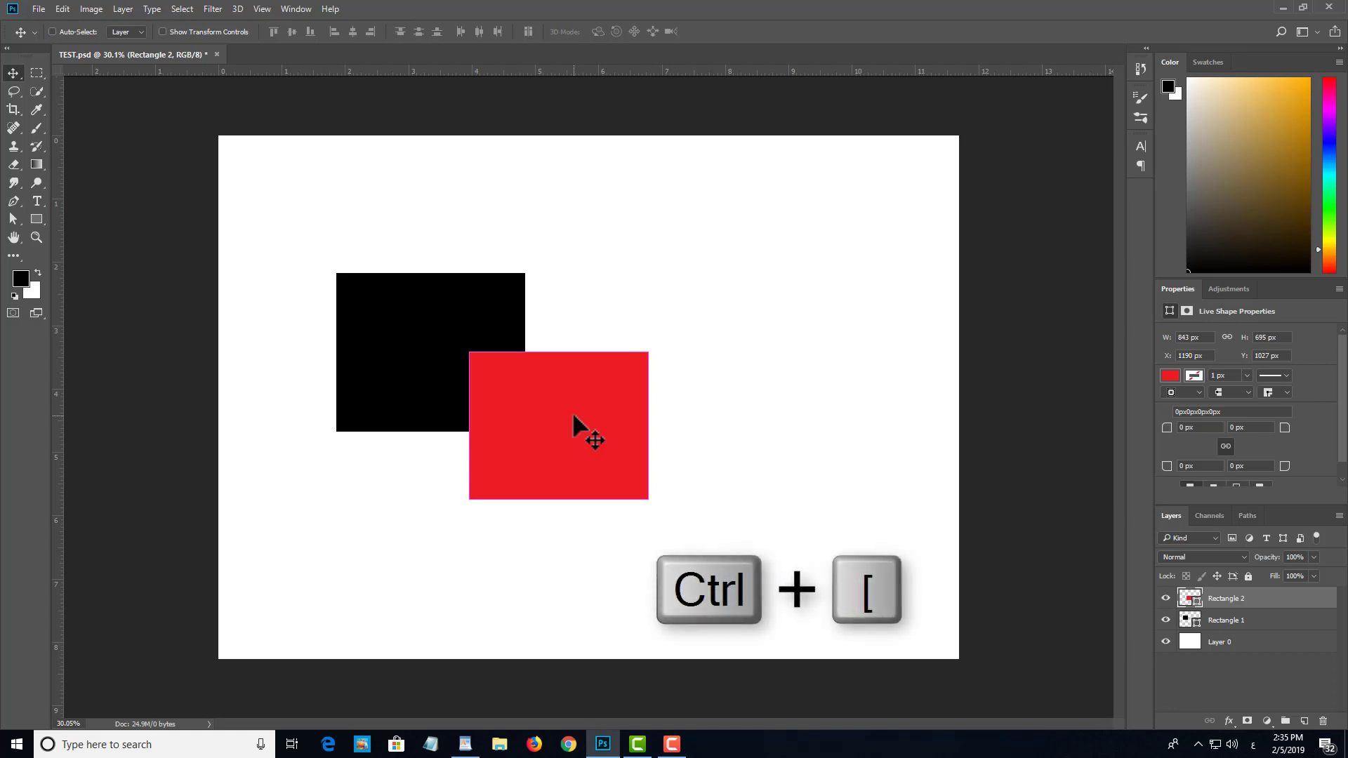
{"action": "key", "text": "ctrl+bracketleft"}
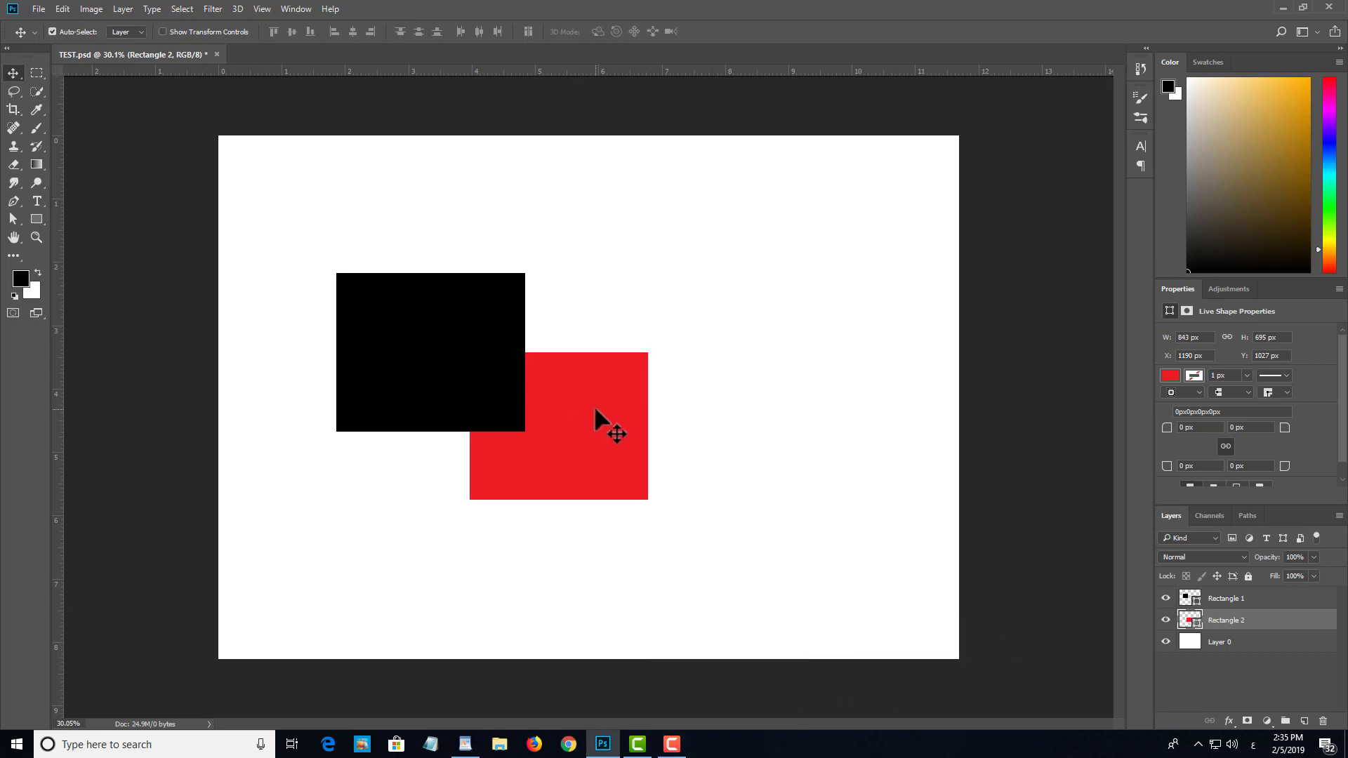
Step: Alternate the red rectangle between in front of and behind the black one several times, ending behind it
{"action": "key", "text": "ctrl+bracketright"}
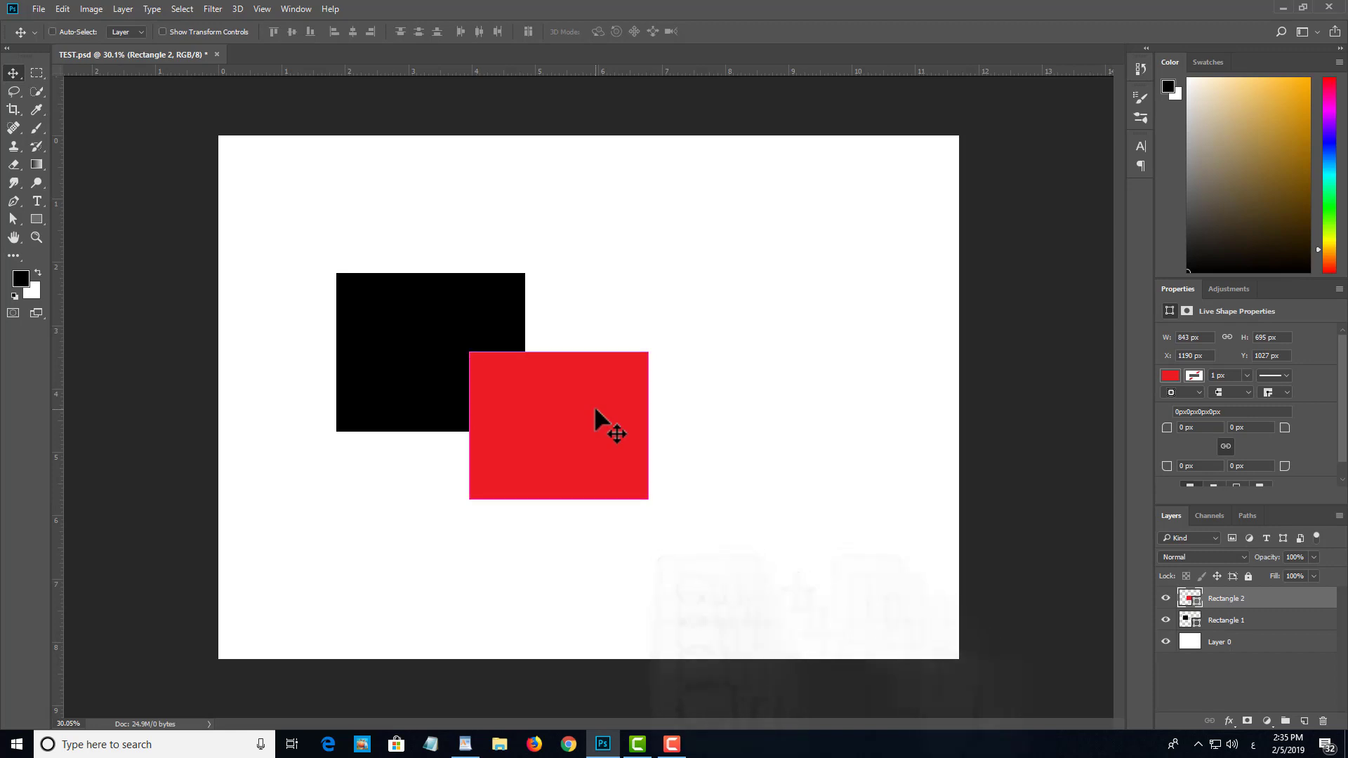
{"action": "key", "text": "ctrl+bracketleft"}
{"action": "key", "text": "ctrl+bracketright"}
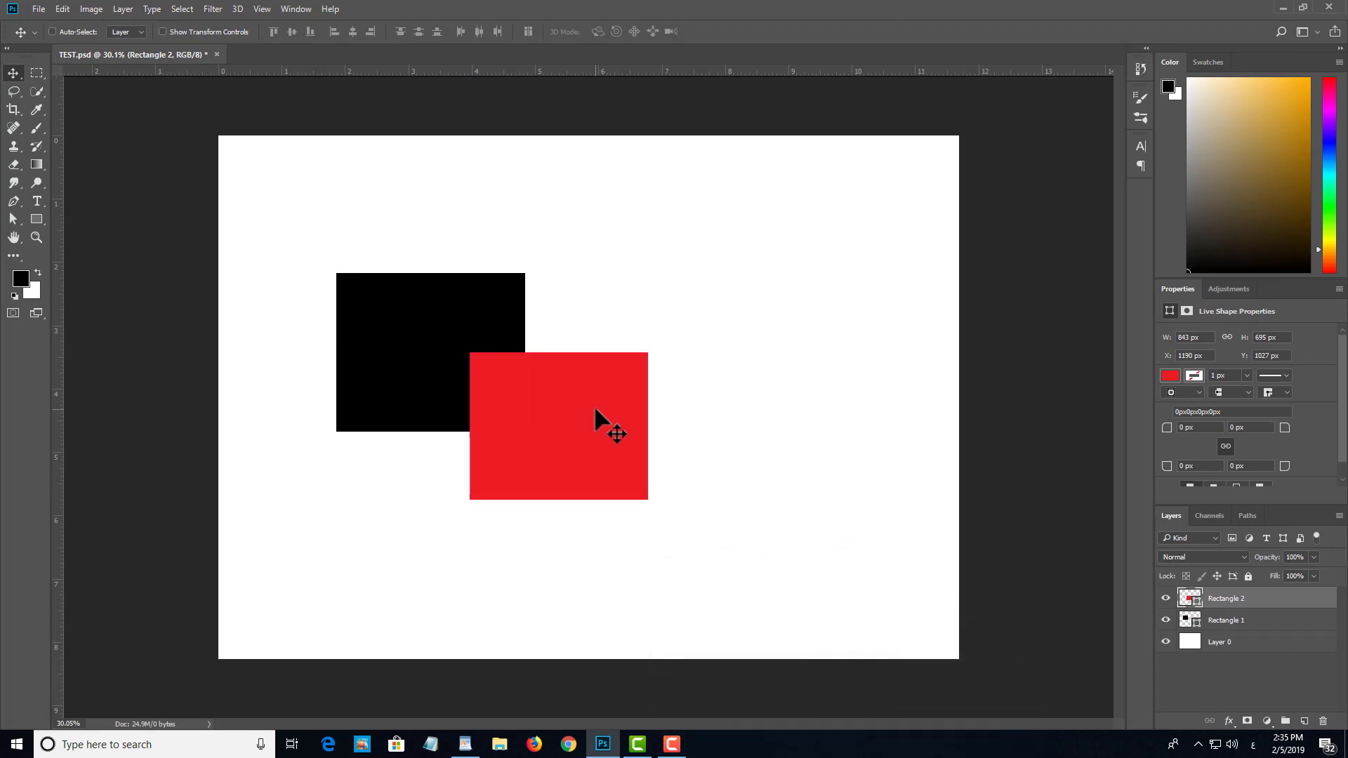
{"action": "key", "text": "ctrl+bracketleft"}
{"action": "key", "text": "ctrl+bracketright"}
{"action": "key", "text": "ctrl+bracketleft"}
{"action": "key", "text": "ctrl+bracketright"}
{"action": "key", "text": "ctrl"}
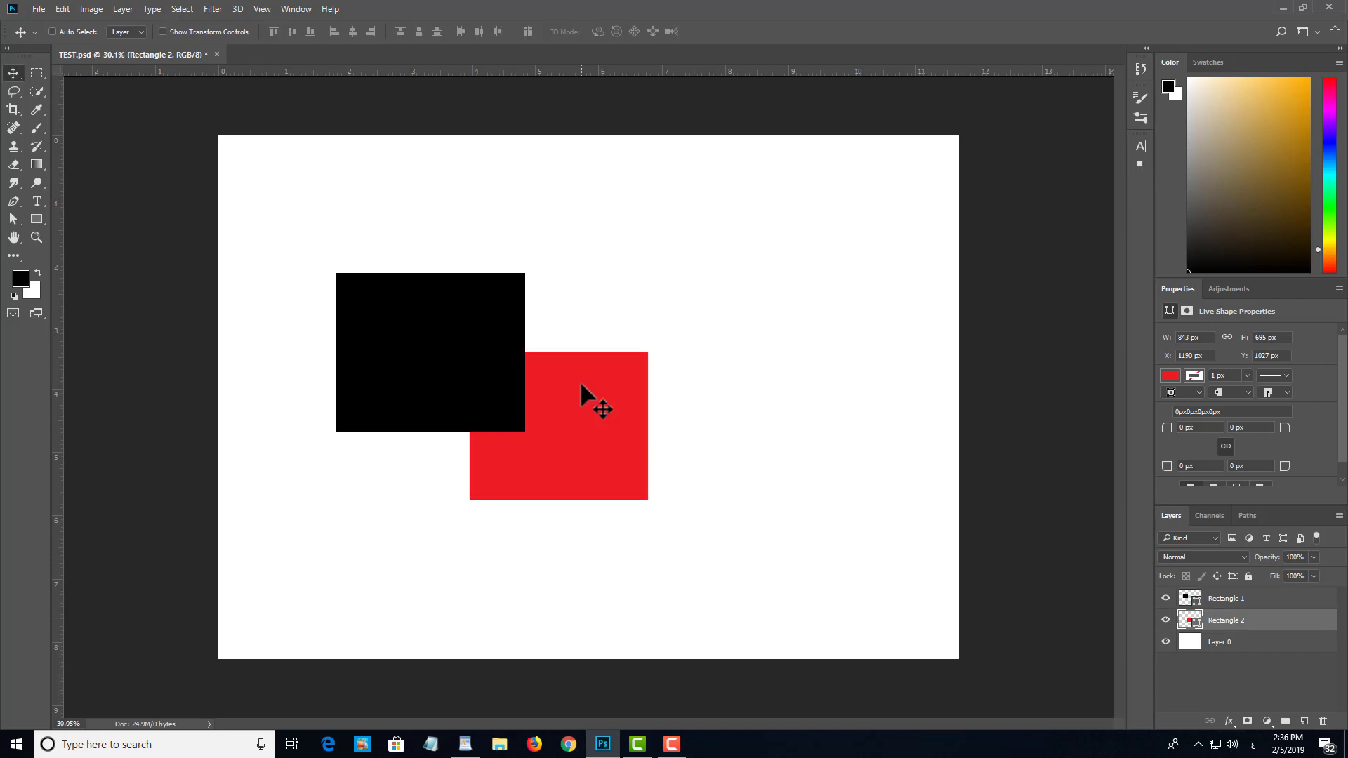
{"action": "key", "text": "ctrl+bracketright"}
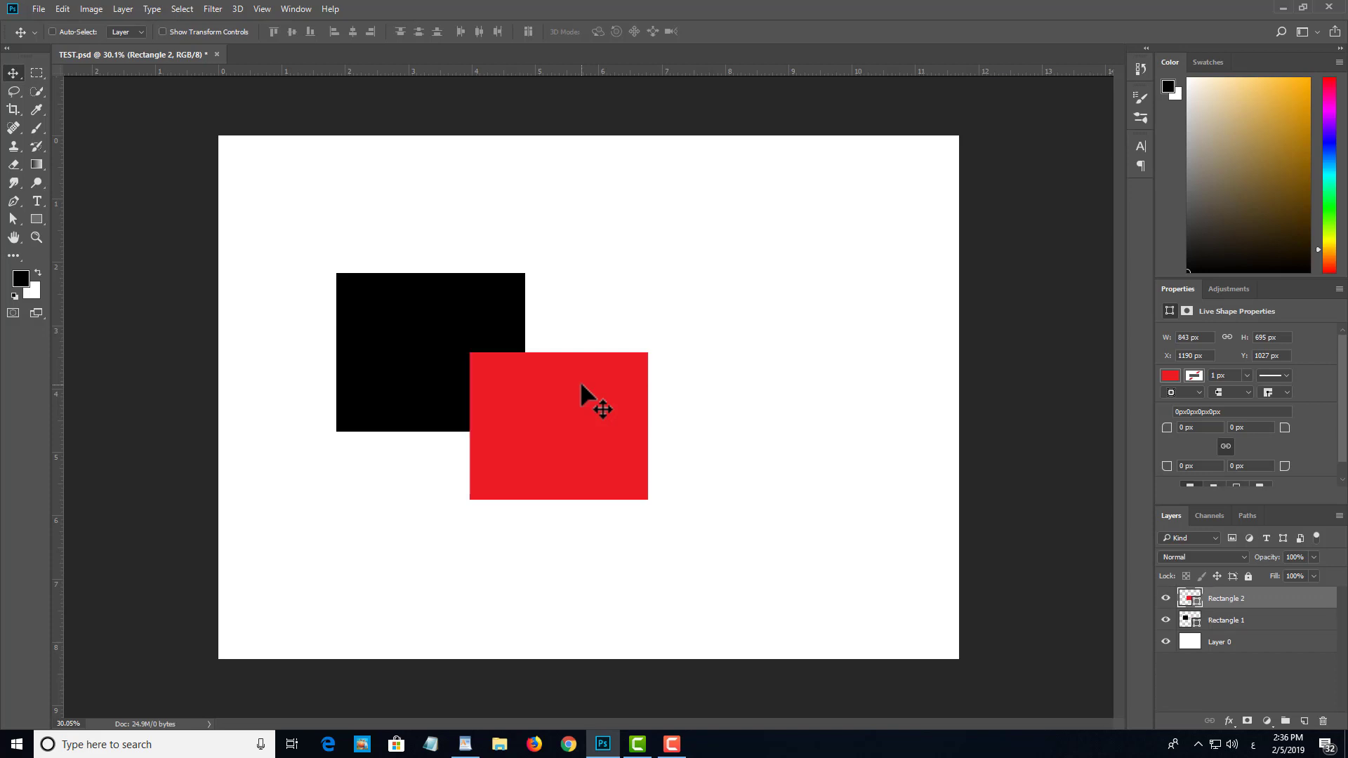
{"action": "key", "text": "ctrl+bracketleft"}
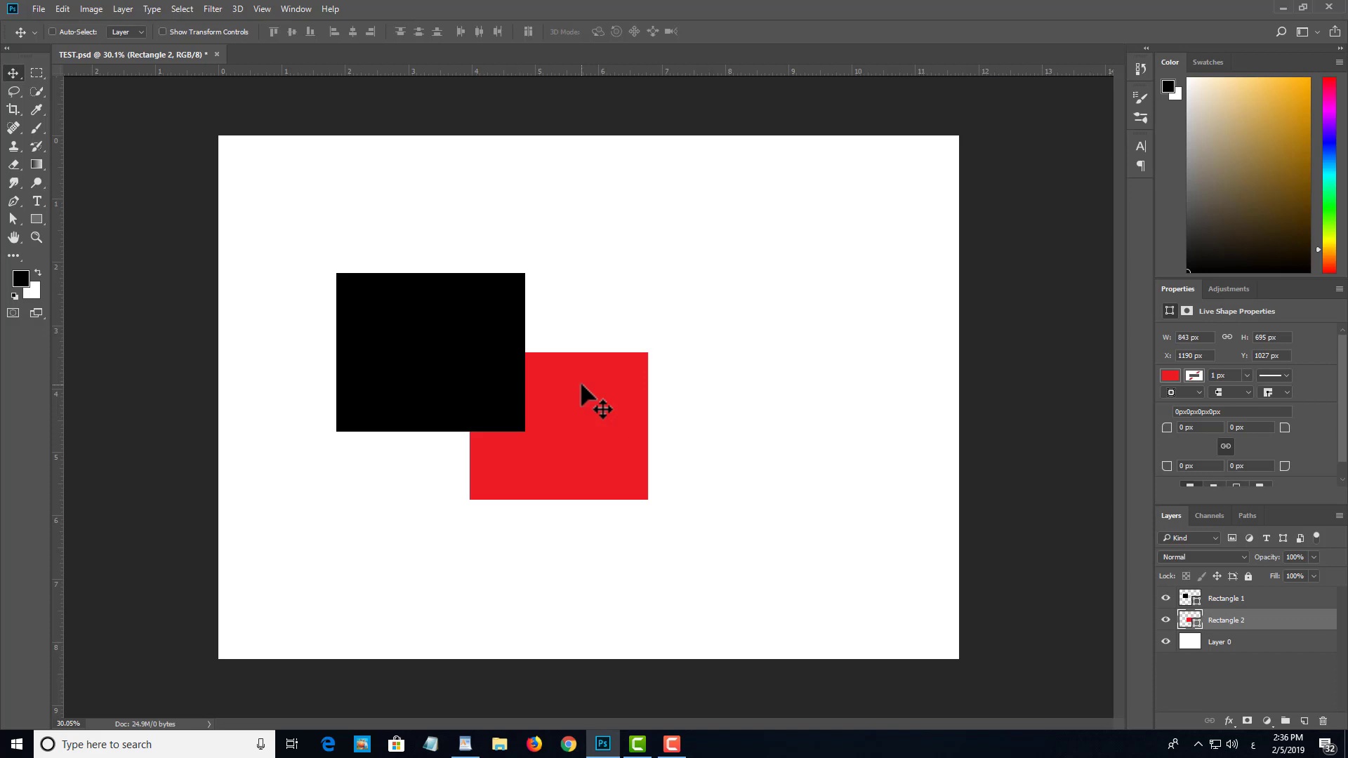
Step: Select the black rectangle, send it one level behind the red one, and bring it forward again
{"action": "left_click", "coordinate": [491, 374]}
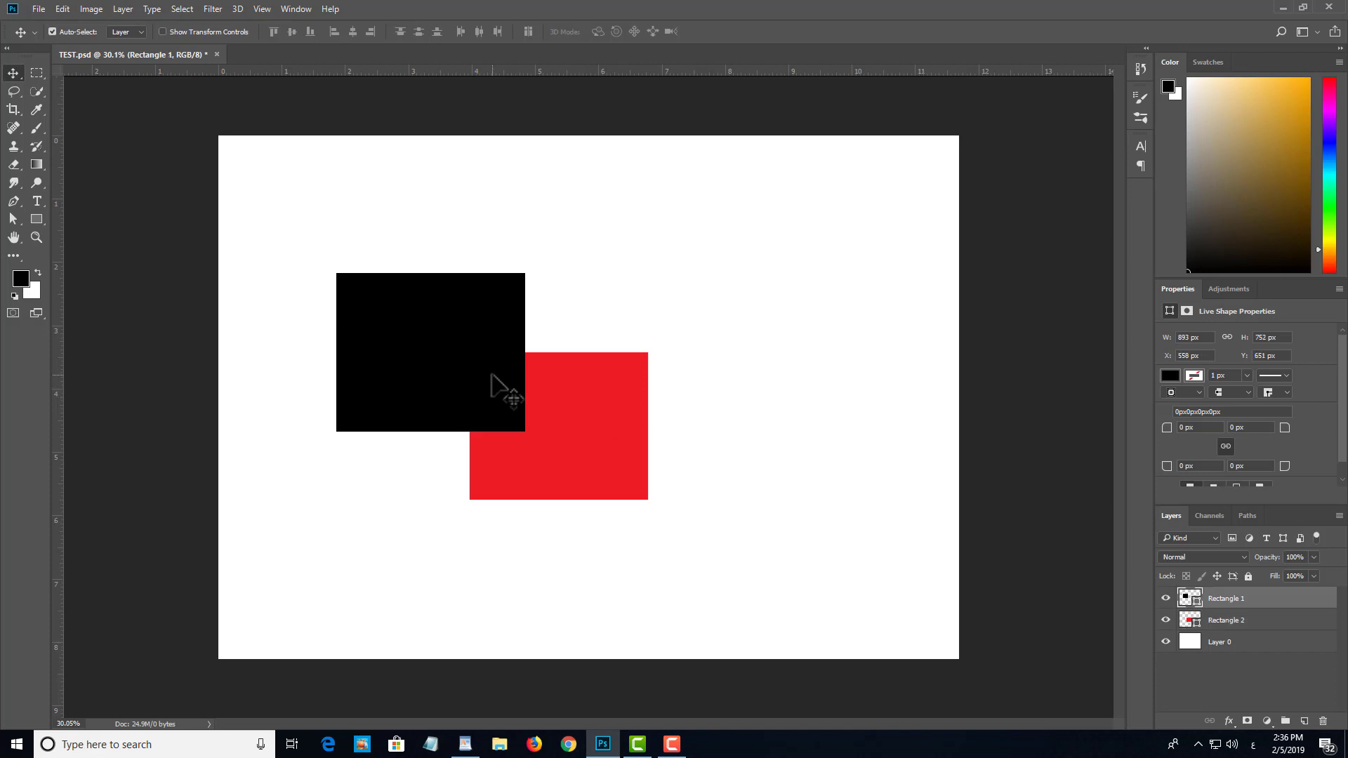
{"action": "key", "text": "ctrl"}
{"action": "key", "text": "ctrl+bracketleft"}
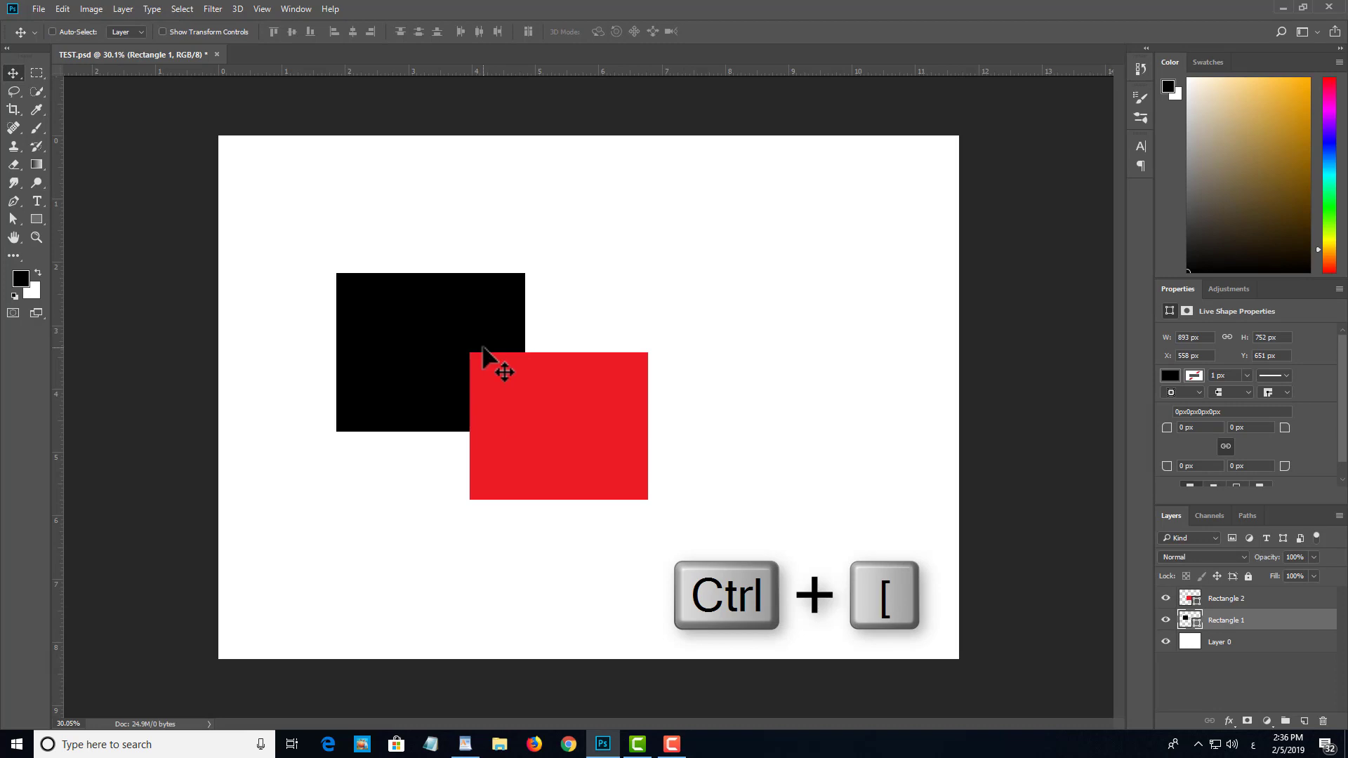
{"action": "key", "text": "ctrl+bracketright"}
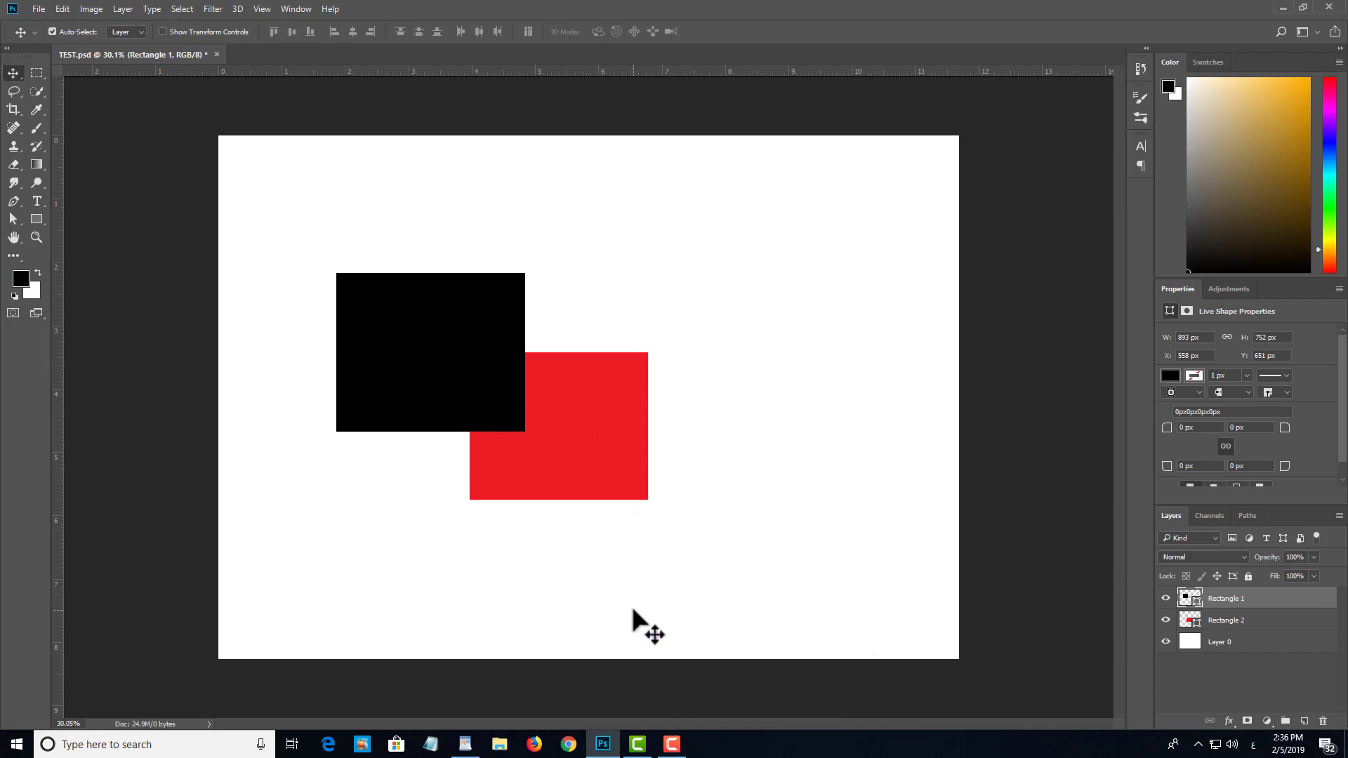
Step: Select the red and black rectangles together and group their layers
{"action": "left_click", "coordinate": [561, 413]}
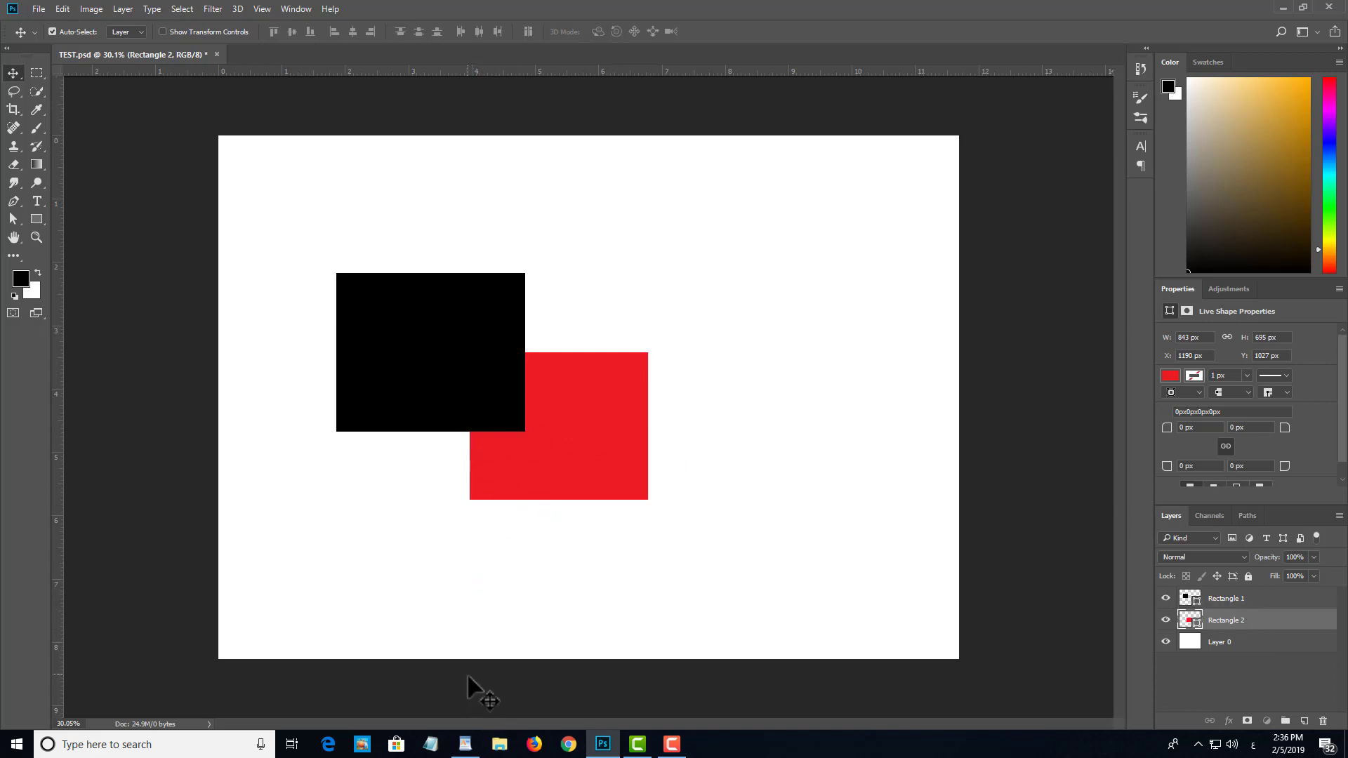
{"action": "left_click", "coordinate": [689, 400]}
{"action": "key", "text": "ctrl+g"}
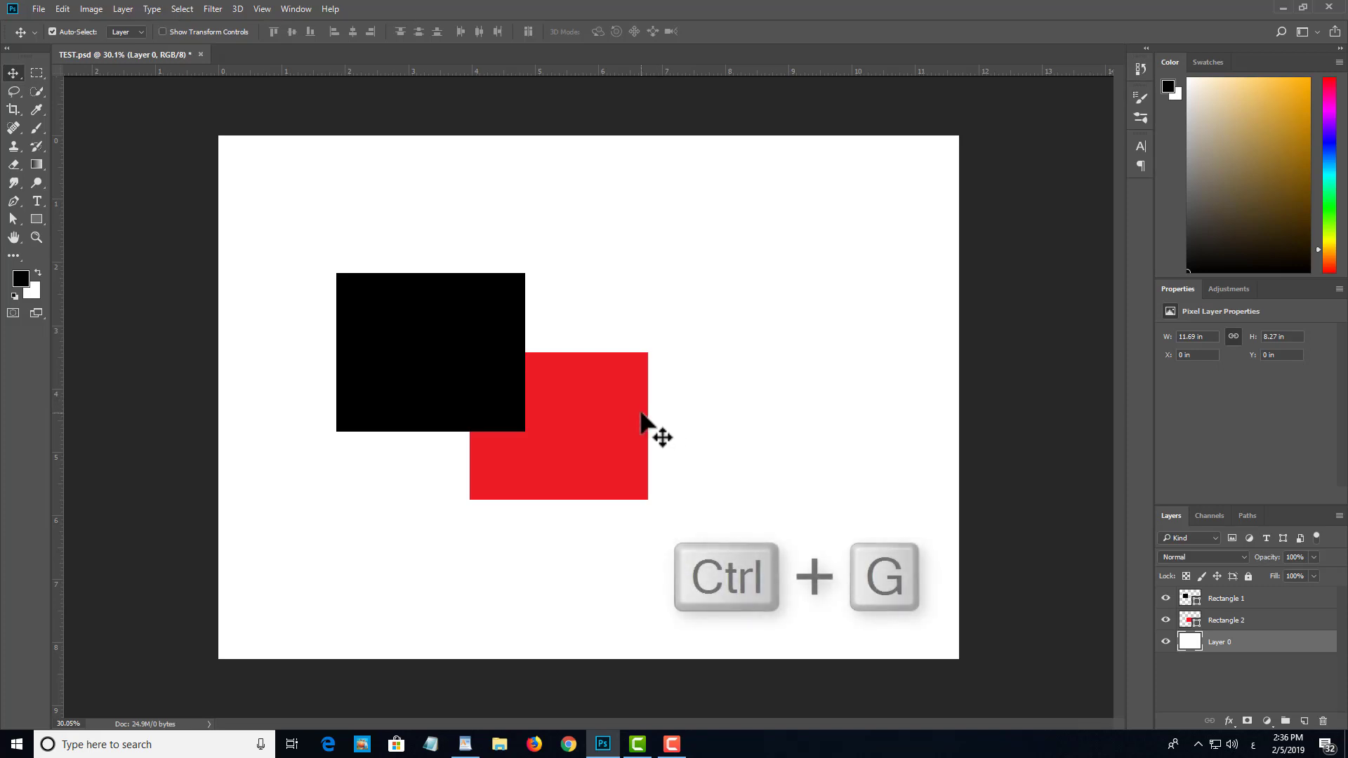
{"action": "left_click", "coordinate": [596, 449]}
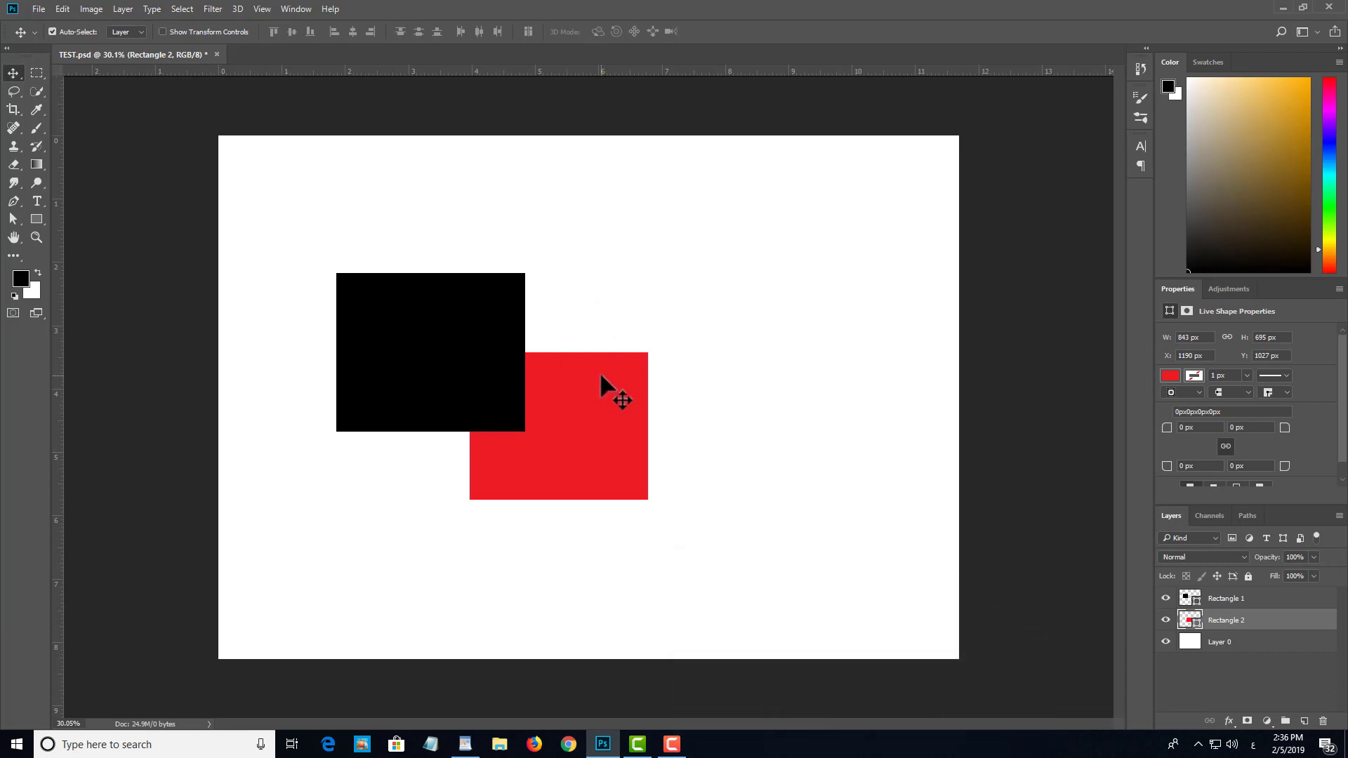
{"action": "left_click", "coordinate": [483, 326], "text": "shift"}
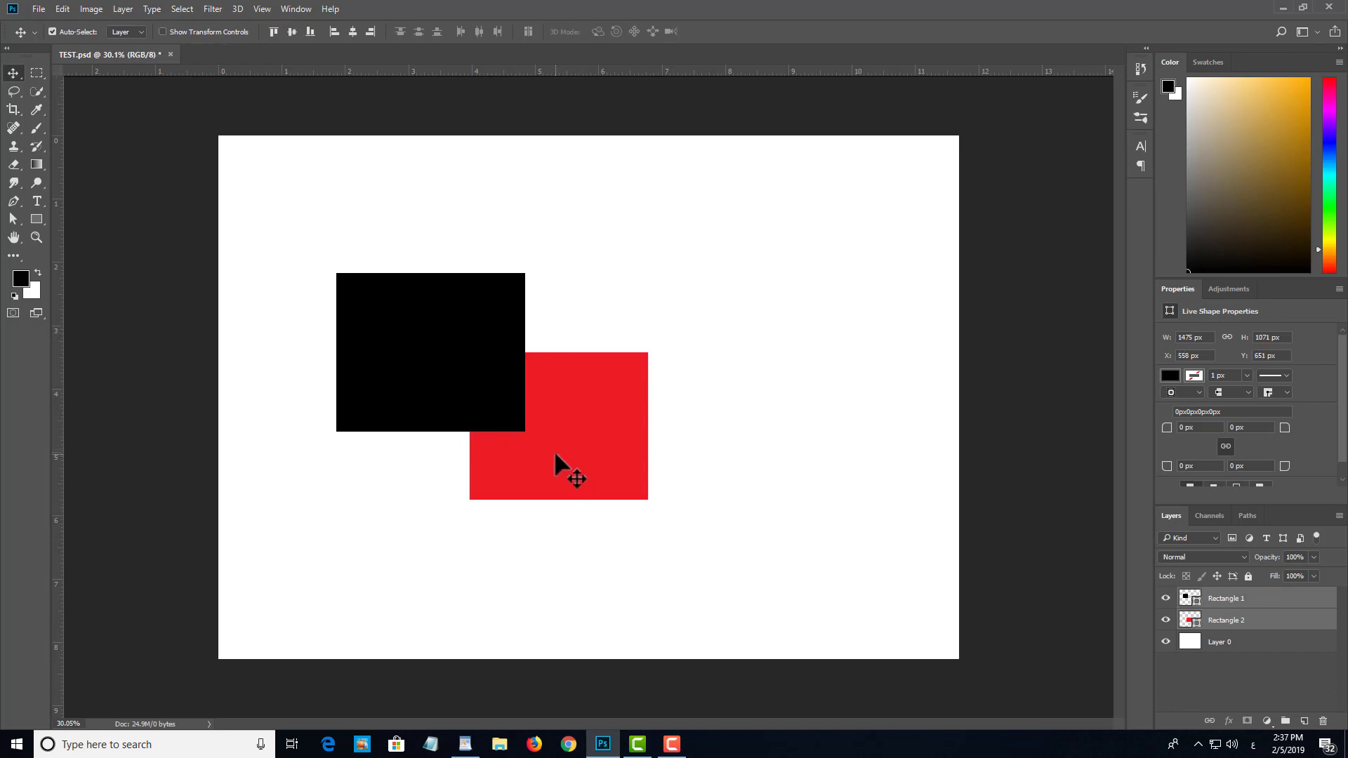
{"action": "key", "text": "ctrl+g"}
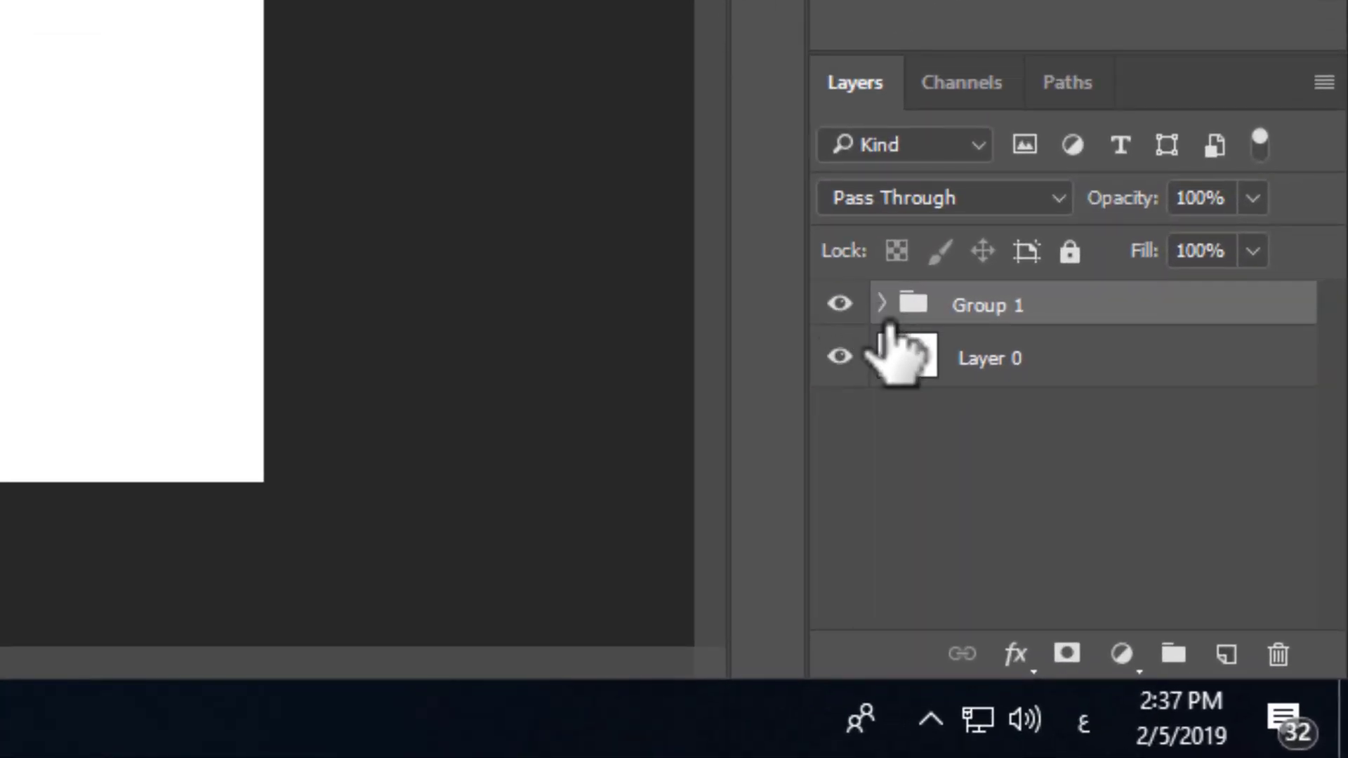
Step: Expand the new group to examine its two rectangle layers, and collapse it again
{"action": "left_click", "coordinate": [882, 305]}
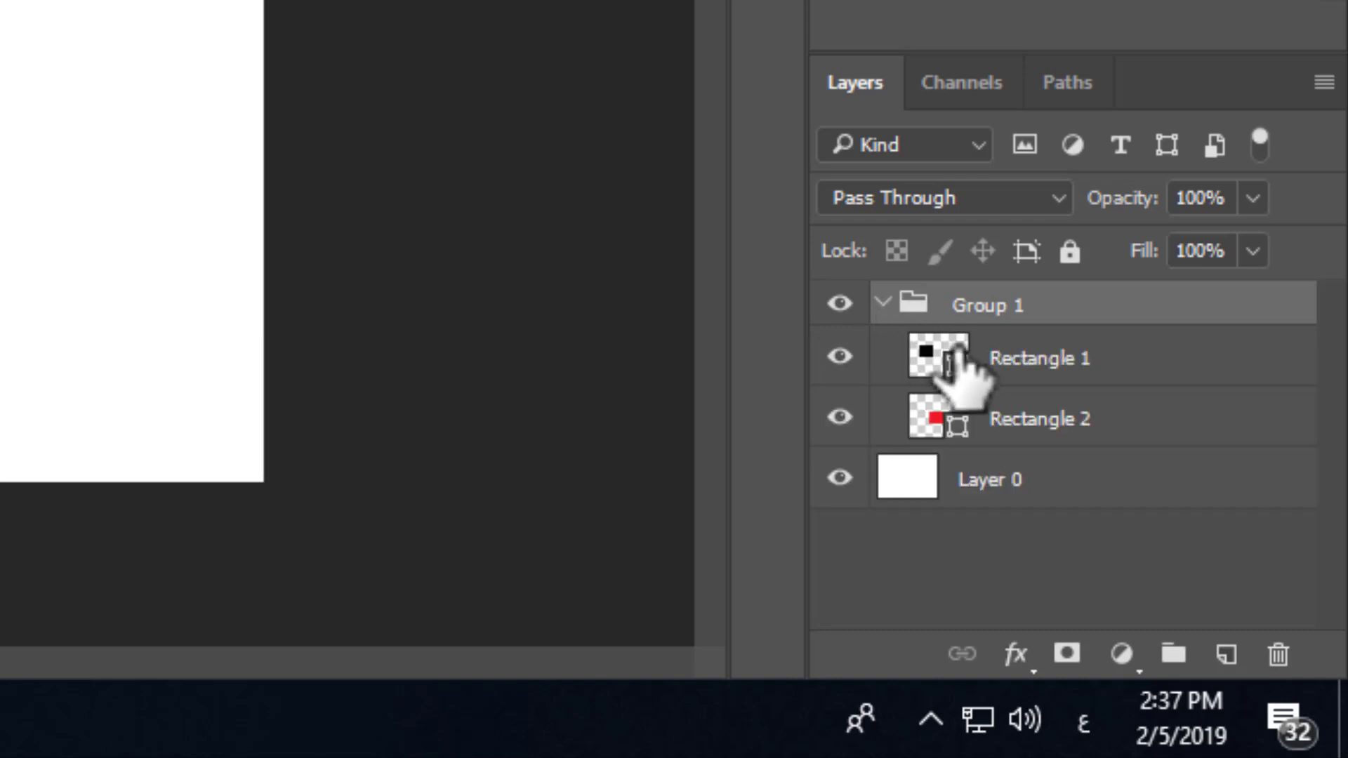
{"action": "left_click", "coordinate": [1144, 357]}
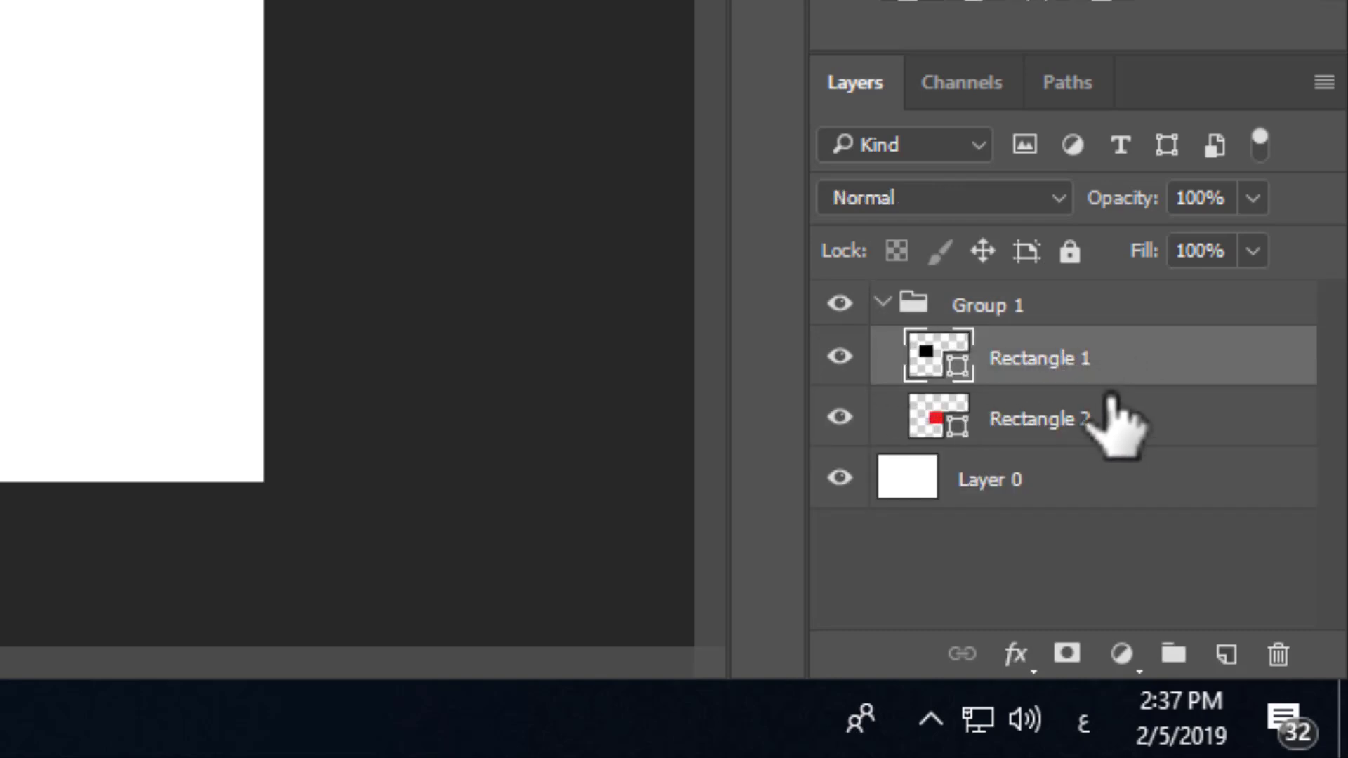
{"action": "left_click", "coordinate": [1113, 417]}
{"action": "left_click", "coordinate": [882, 304]}
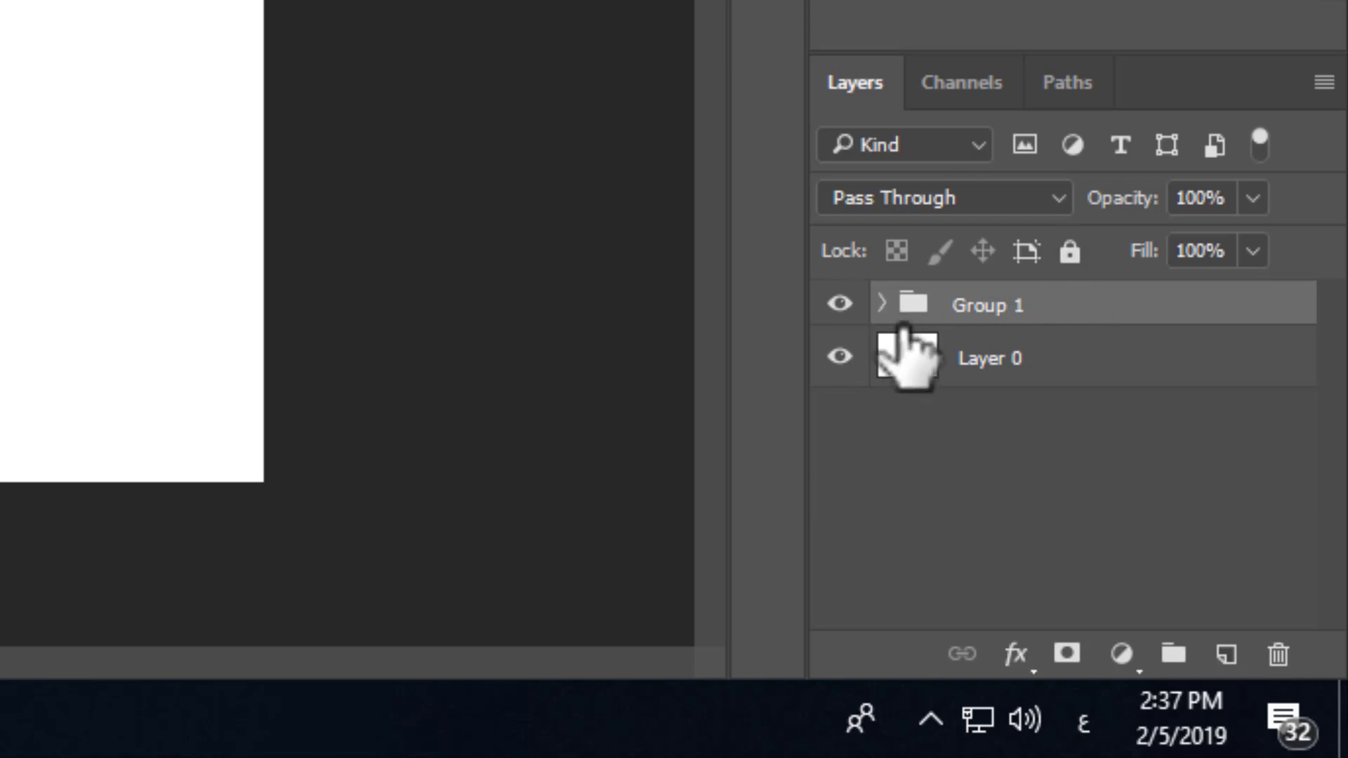
Step: Select both rectangles inside the group and move them together down and right to about X 714 px, Y 754 px
{"action": "left_click", "coordinate": [1039, 419]}
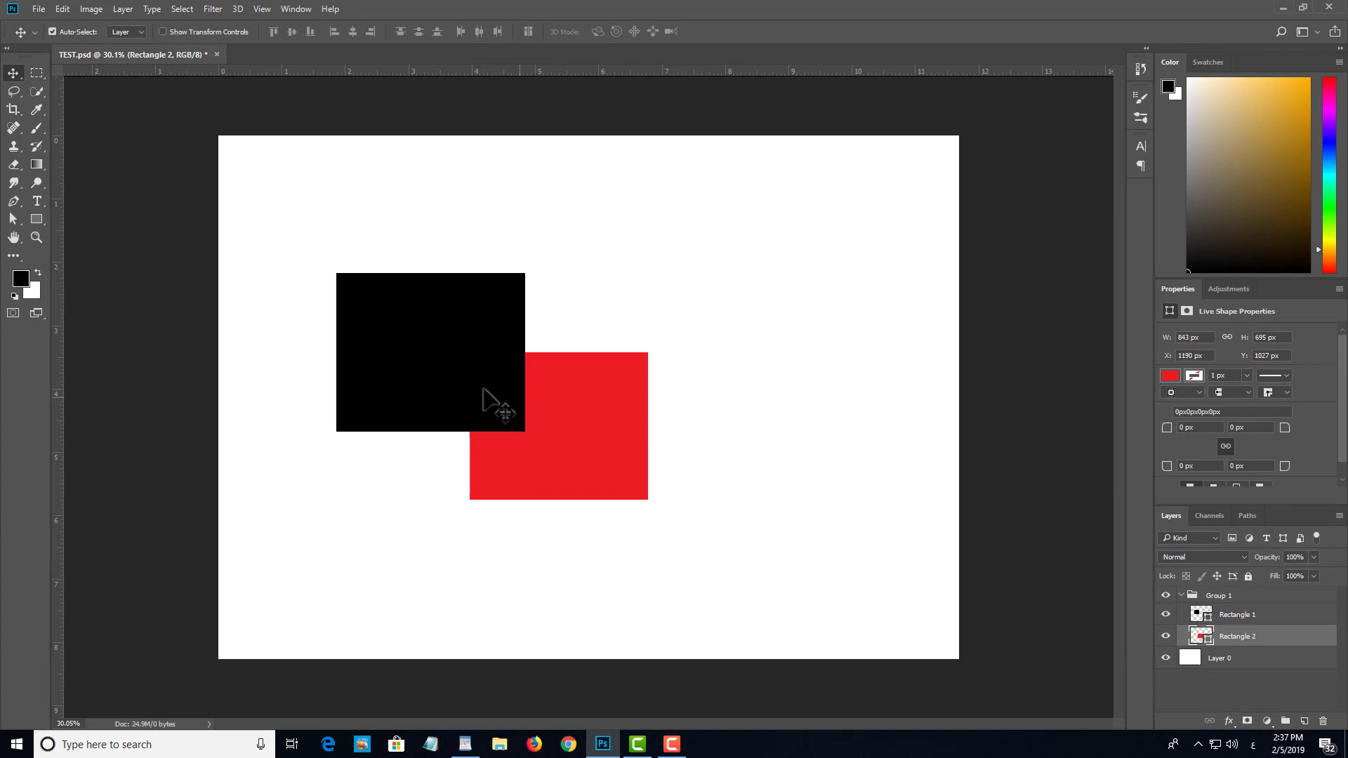
{"action": "left_click", "coordinate": [483, 390], "text": "shift"}
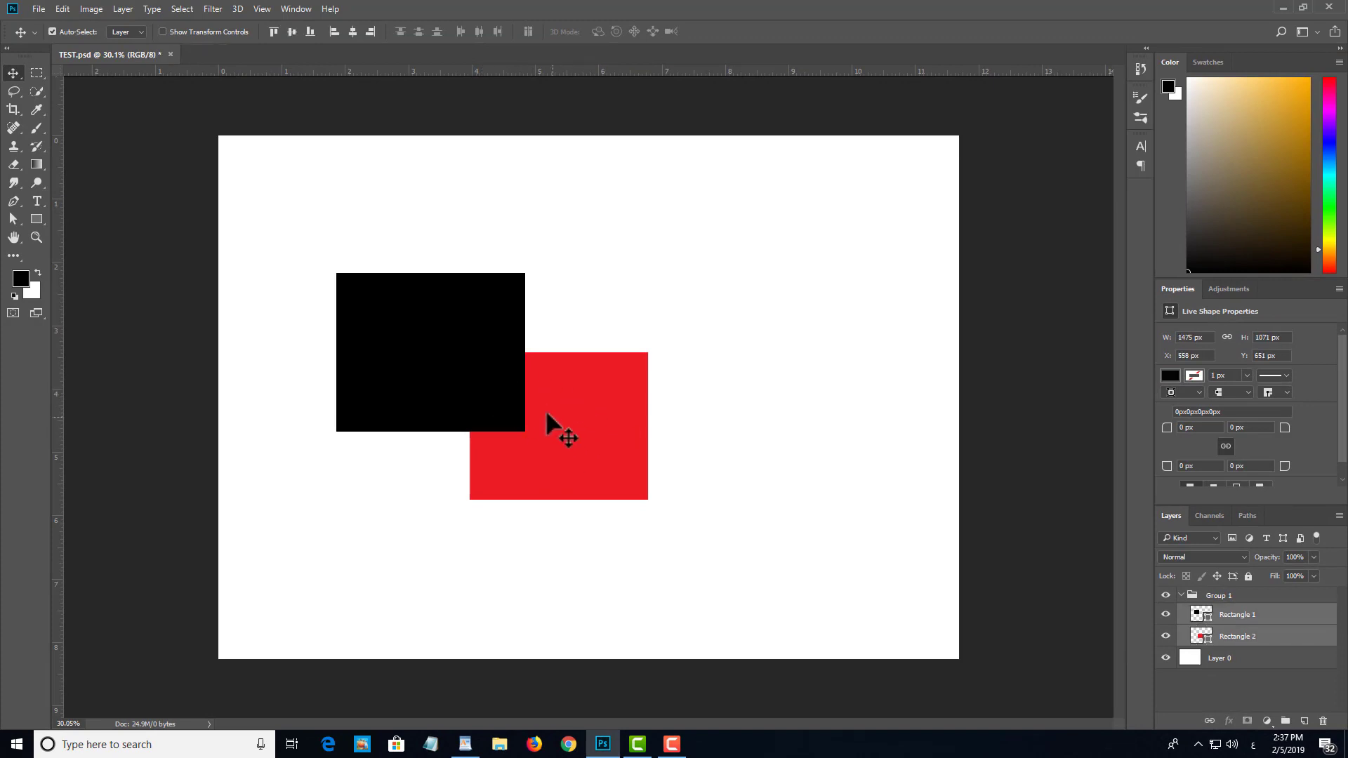
{"action": "left_click_drag", "start_coordinate": [575, 440], "coordinate": [606, 452]}
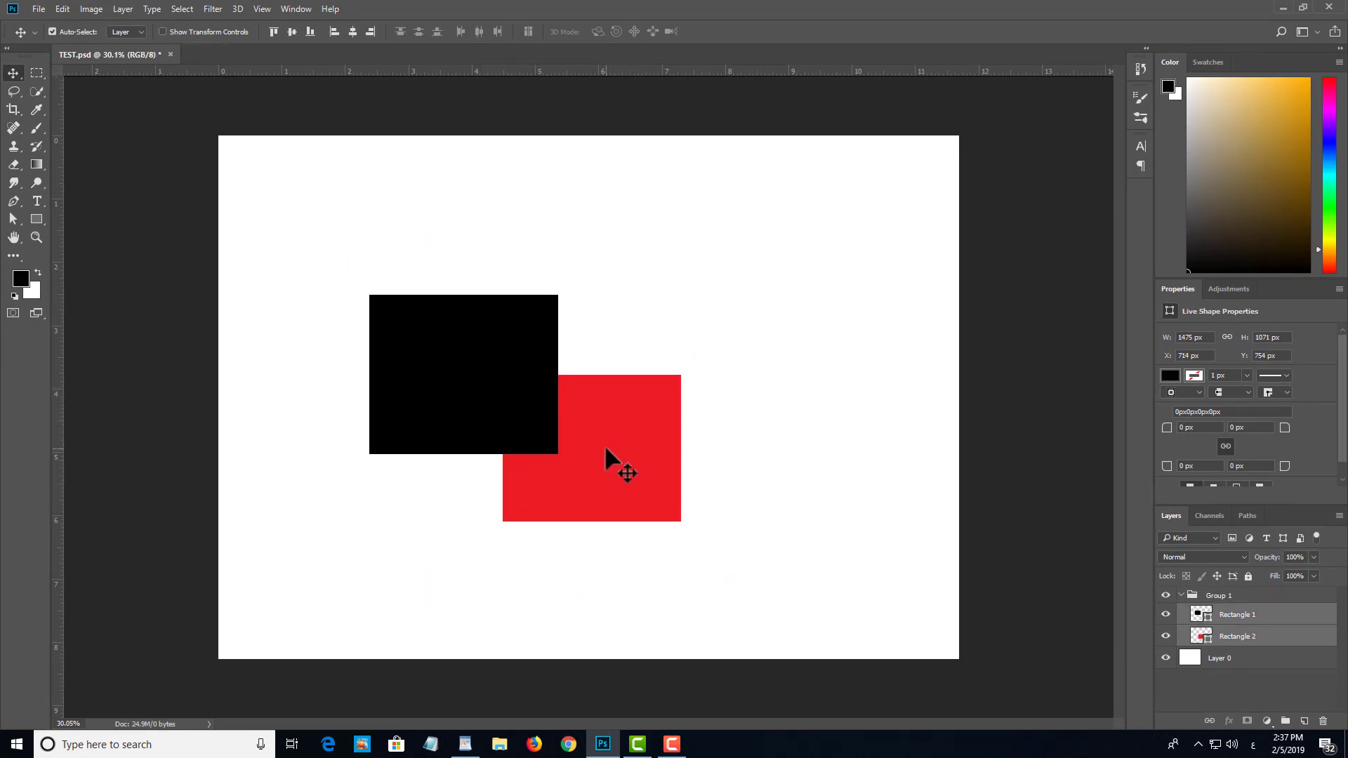
Step: Select the black rectangle on its own within the group, followed by the red rectangle
{"action": "left_click", "coordinate": [698, 491]}
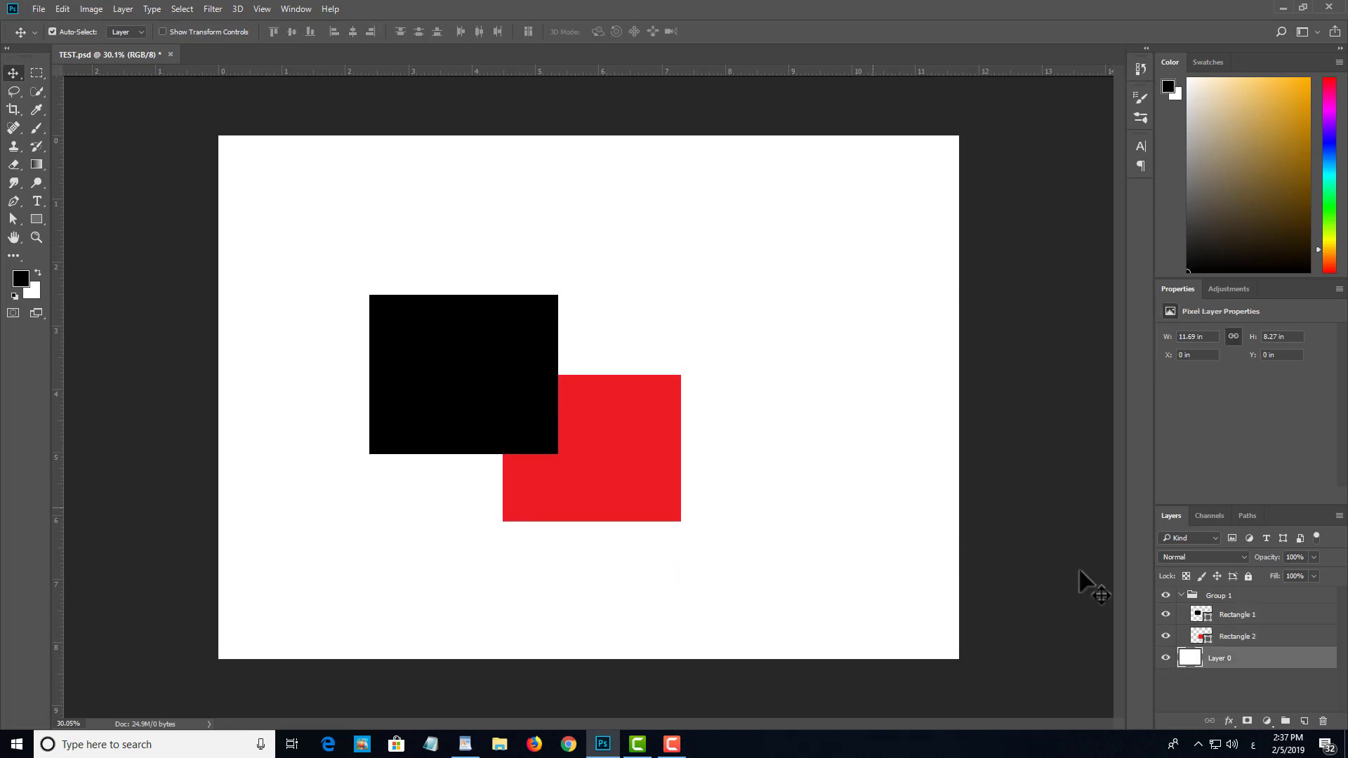
{"action": "left_click", "coordinate": [1246, 621]}
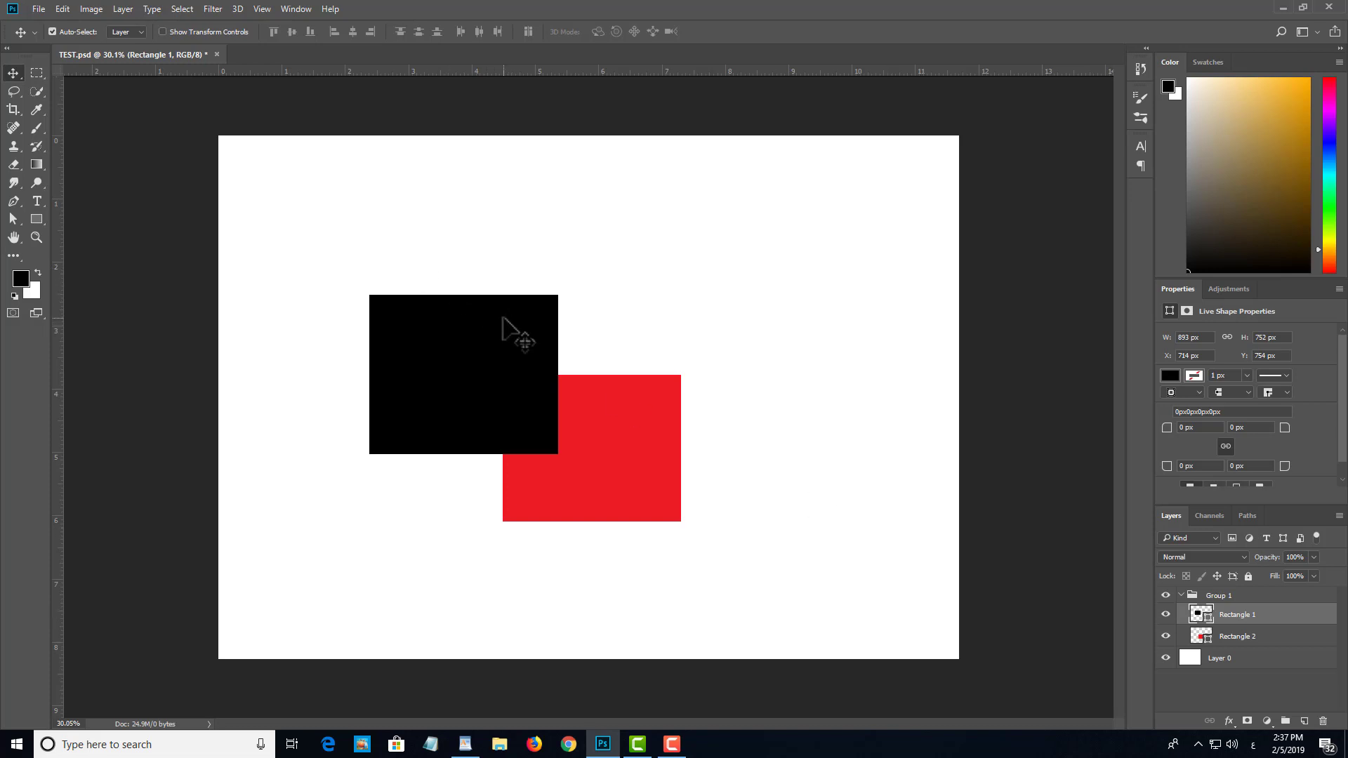
{"action": "left_click", "coordinate": [647, 454]}
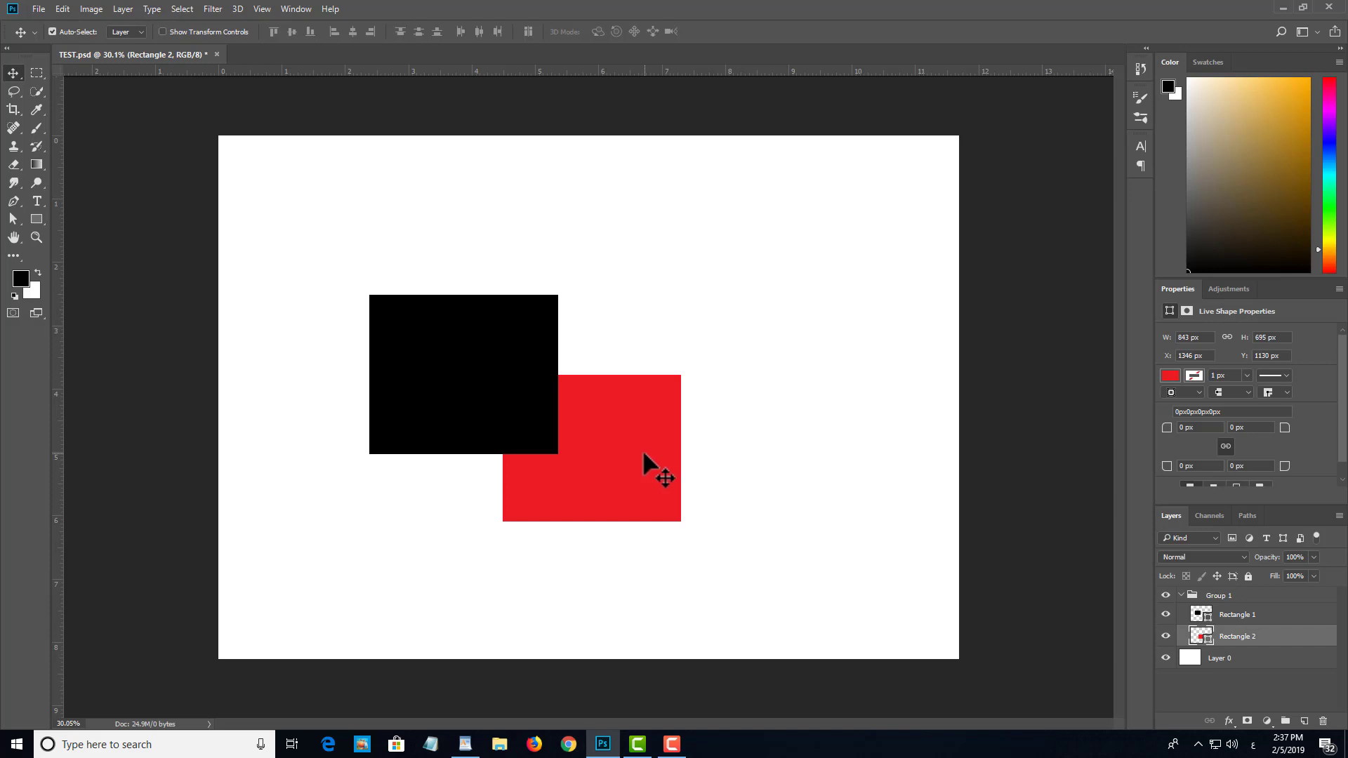
Step: Delete the red rectangle, the black rectangle and their group, leaving only the white base layer
{"action": "key", "text": "Delete"}
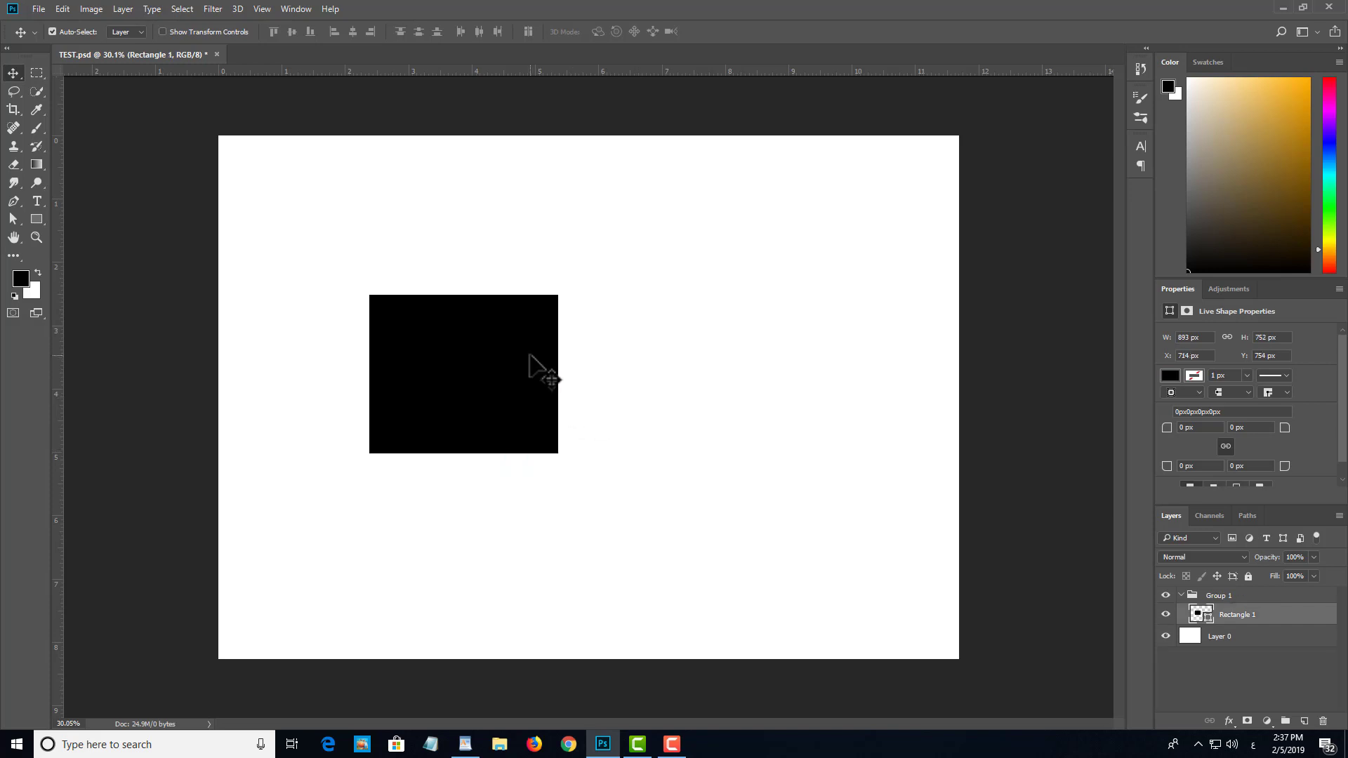
{"action": "key", "text": "Delete"}
{"action": "key", "text": "ctrl+z"}
{"action": "left_click_drag", "start_coordinate": [482, 384], "coordinate": [671, 371]}
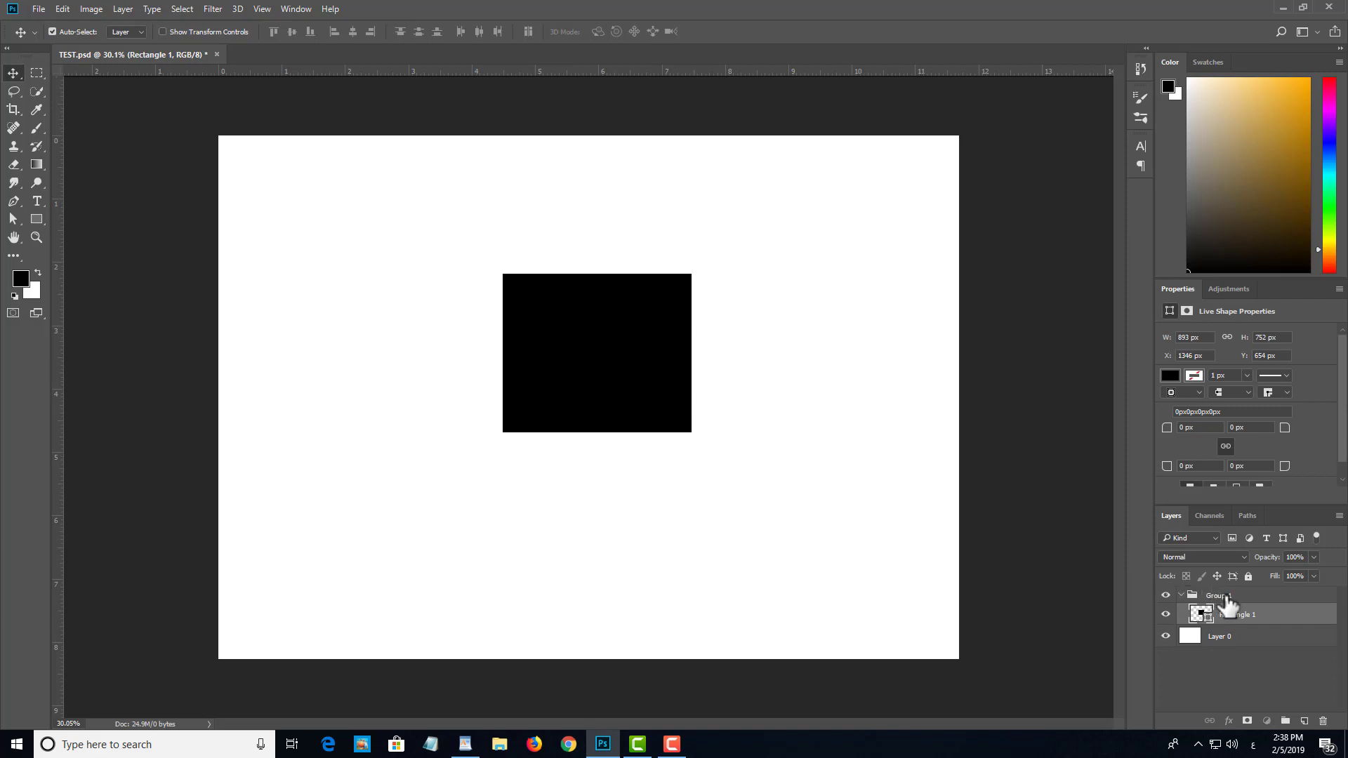
{"action": "key", "text": "Delete"}
{"action": "key", "text": "Delete"}
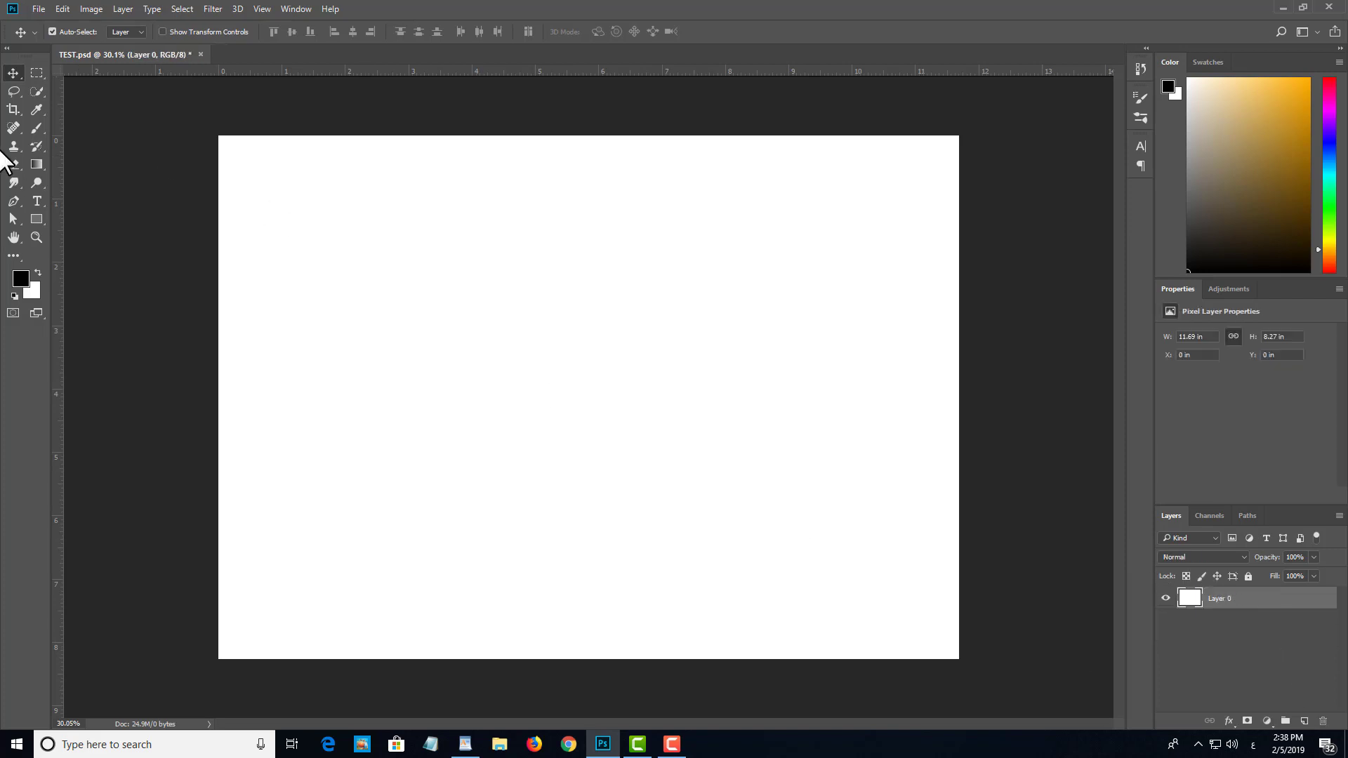
Step: Draw a black rectangle about 829 × 895 px near the canvas centre and move it left to about X 1163 px, Y 834 px
{"action": "left_click", "coordinate": [36, 219]}
{"action": "left_click_drag", "start_coordinate": [538, 311], "coordinate": [714, 500]}
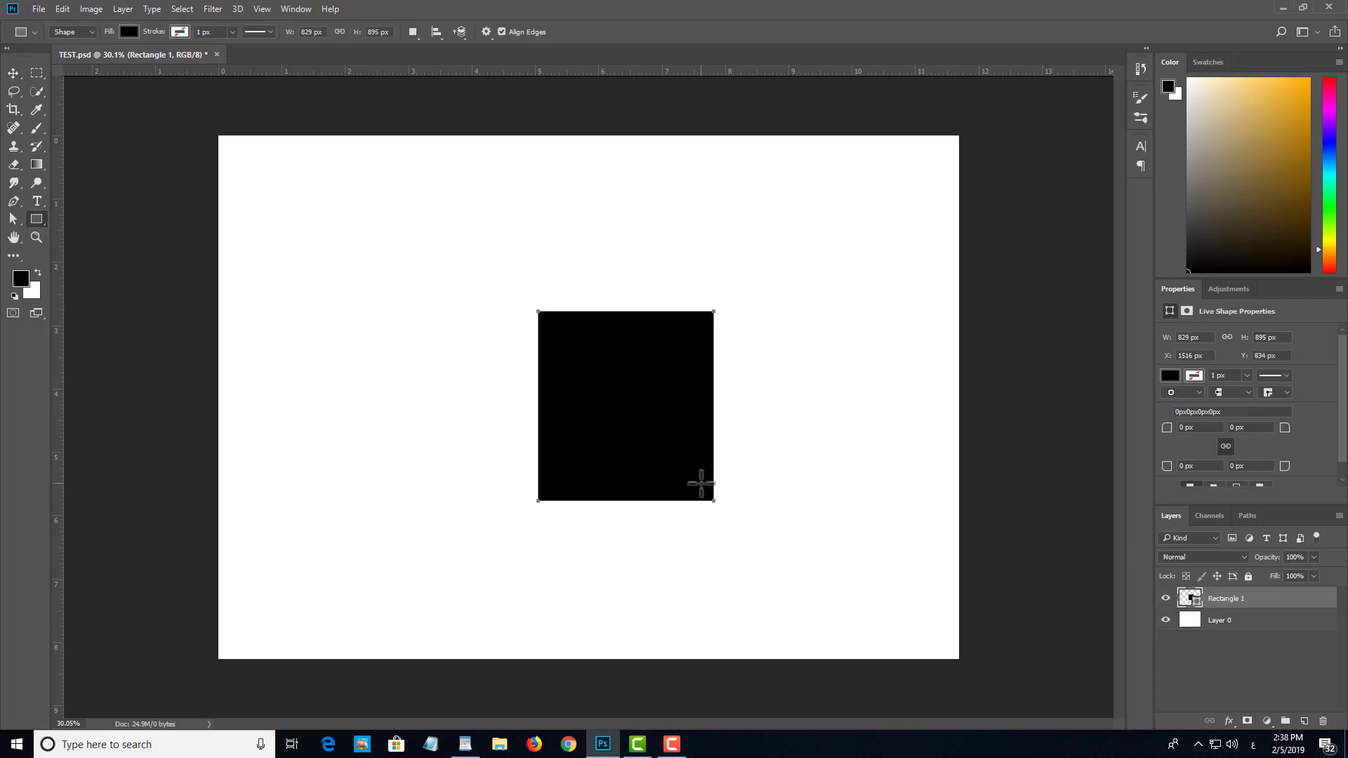
{"action": "key", "text": "v"}
{"action": "left_click_drag", "start_coordinate": [631, 437], "coordinate": [557, 470]}
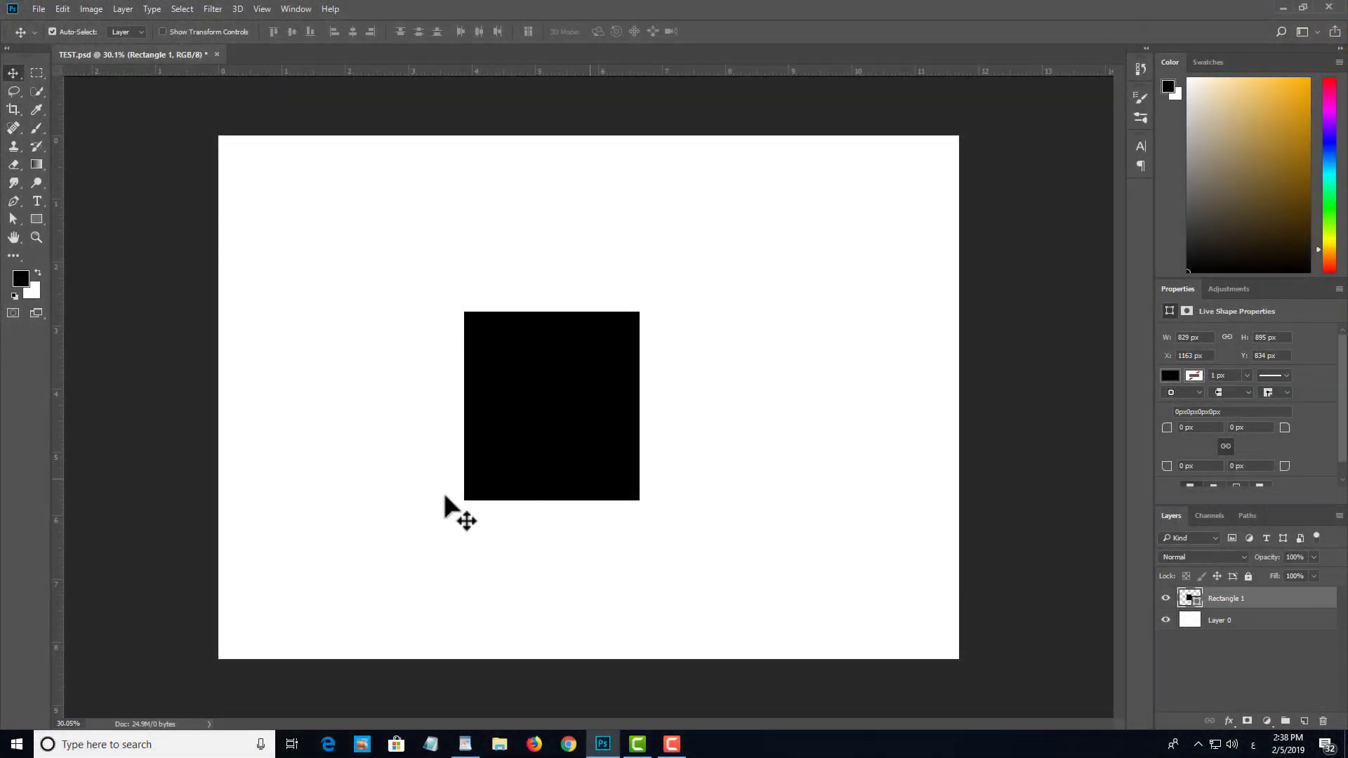
Step: Try to duplicate the black rectangle by pulling a copy off it on the canvas, and undo the duplication
{"action": "left_click_drag", "start_coordinate": [541, 420], "coordinate": [801, 465]}
{"action": "key", "text": "ctrl+z"}
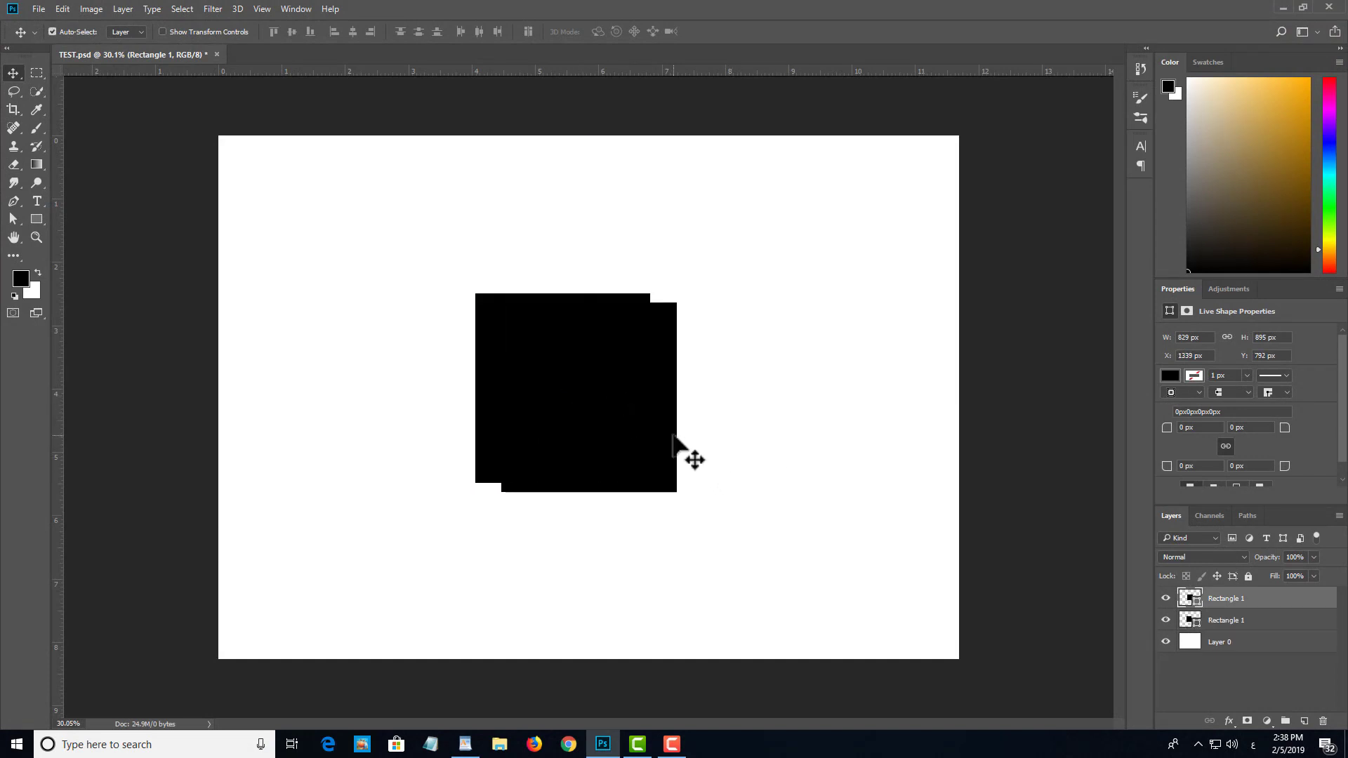
{"action": "key", "text": "ctrl+z"}
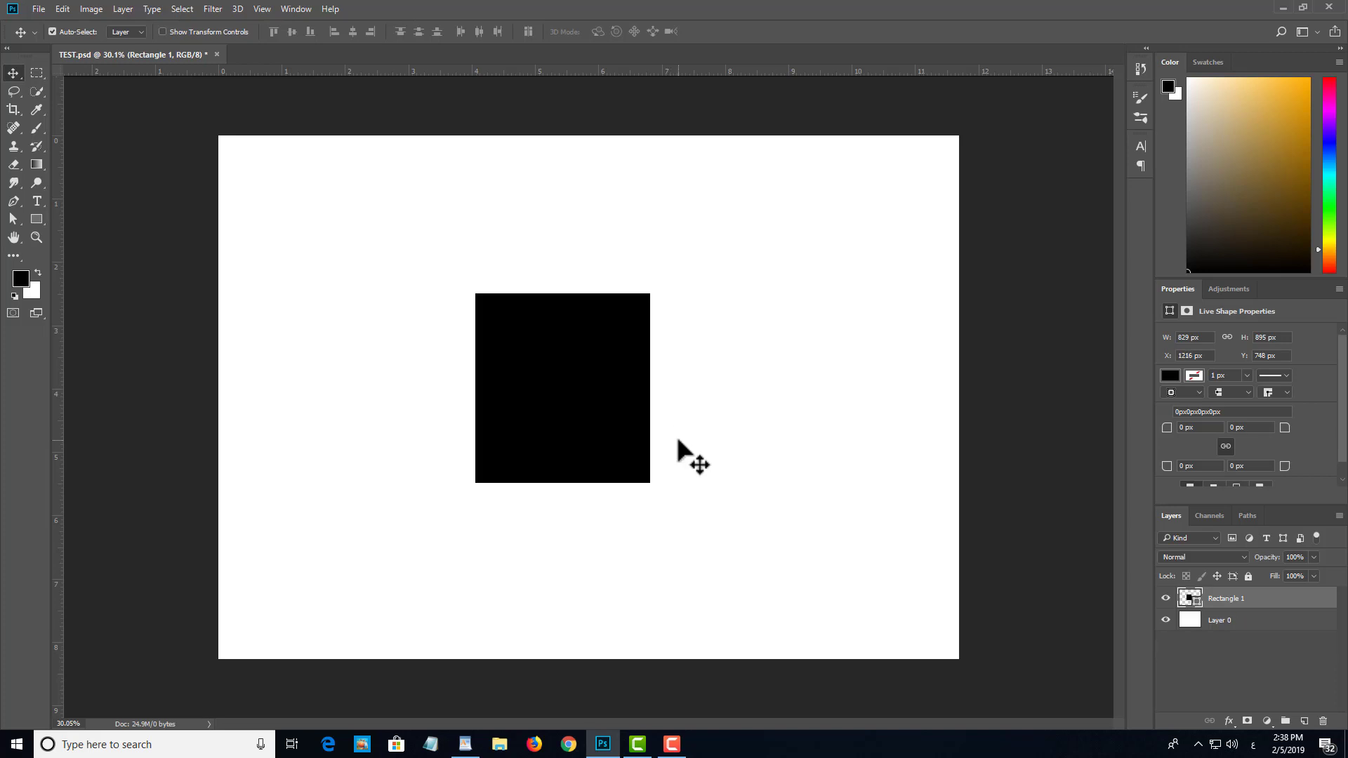
Step: Duplicate the black rectangle's layer in place and move the copy right to about X 2374 px, Y 695 px
{"action": "key", "text": "ctrl"}
{"action": "key", "text": "ctrl+j"}
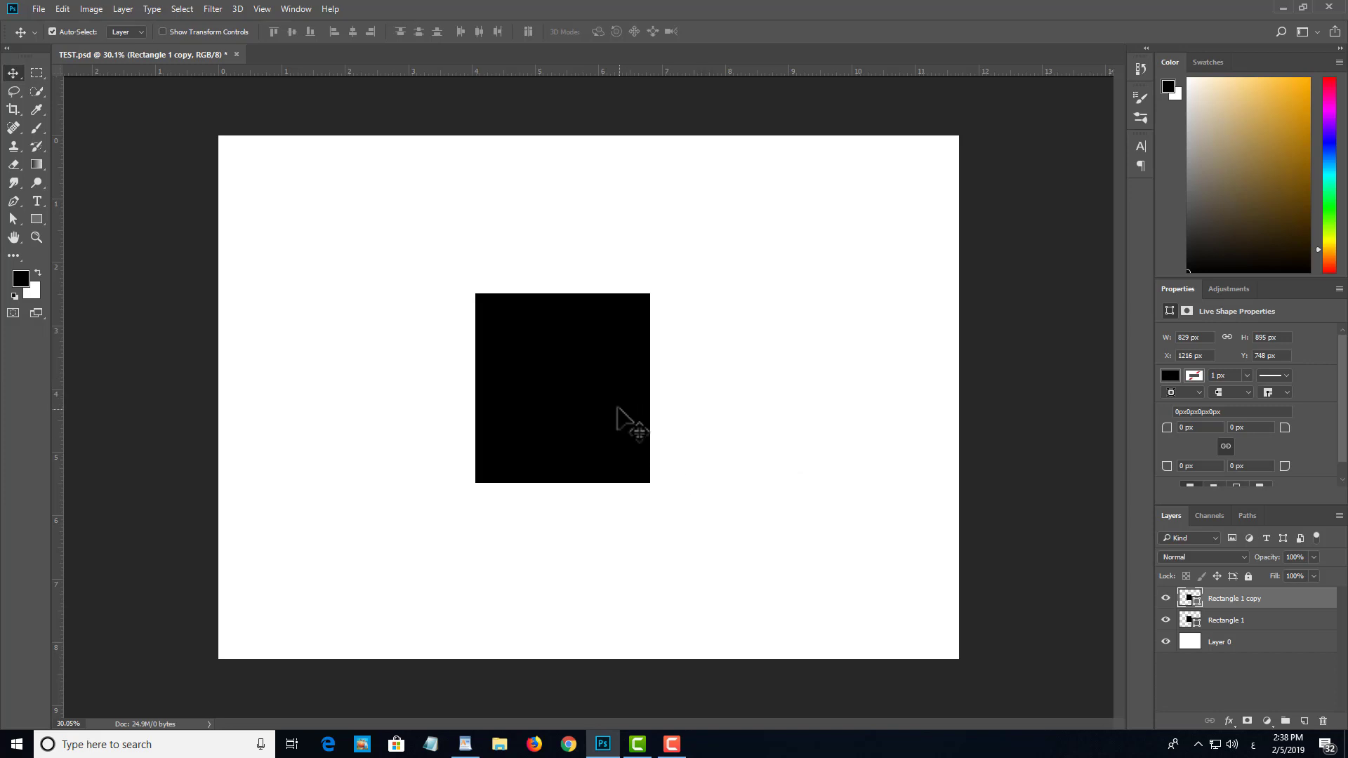
{"action": "left_click_drag", "start_coordinate": [617, 410], "coordinate": [810, 442]}
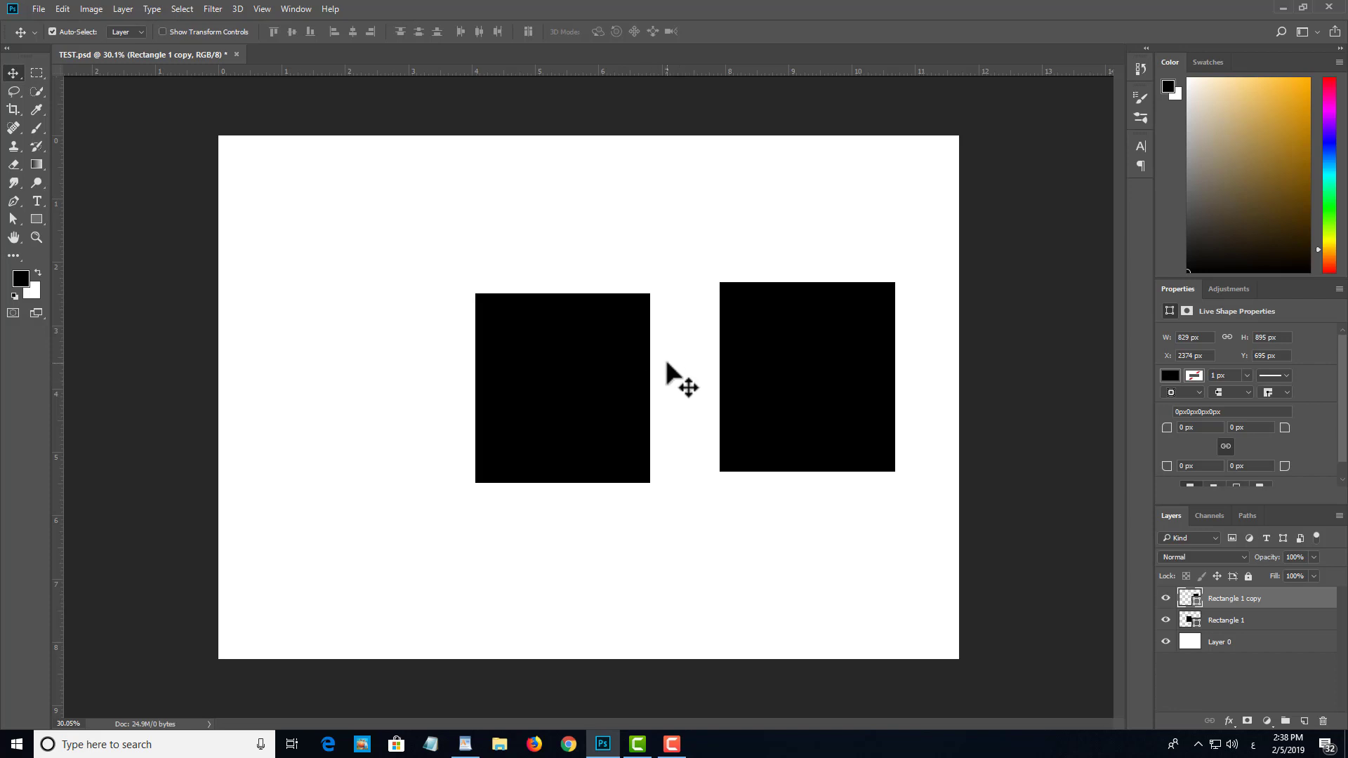
Step: Undo the copy's last move and delete the duplicate rectangle layer
{"action": "key", "text": "ctrl+z"}
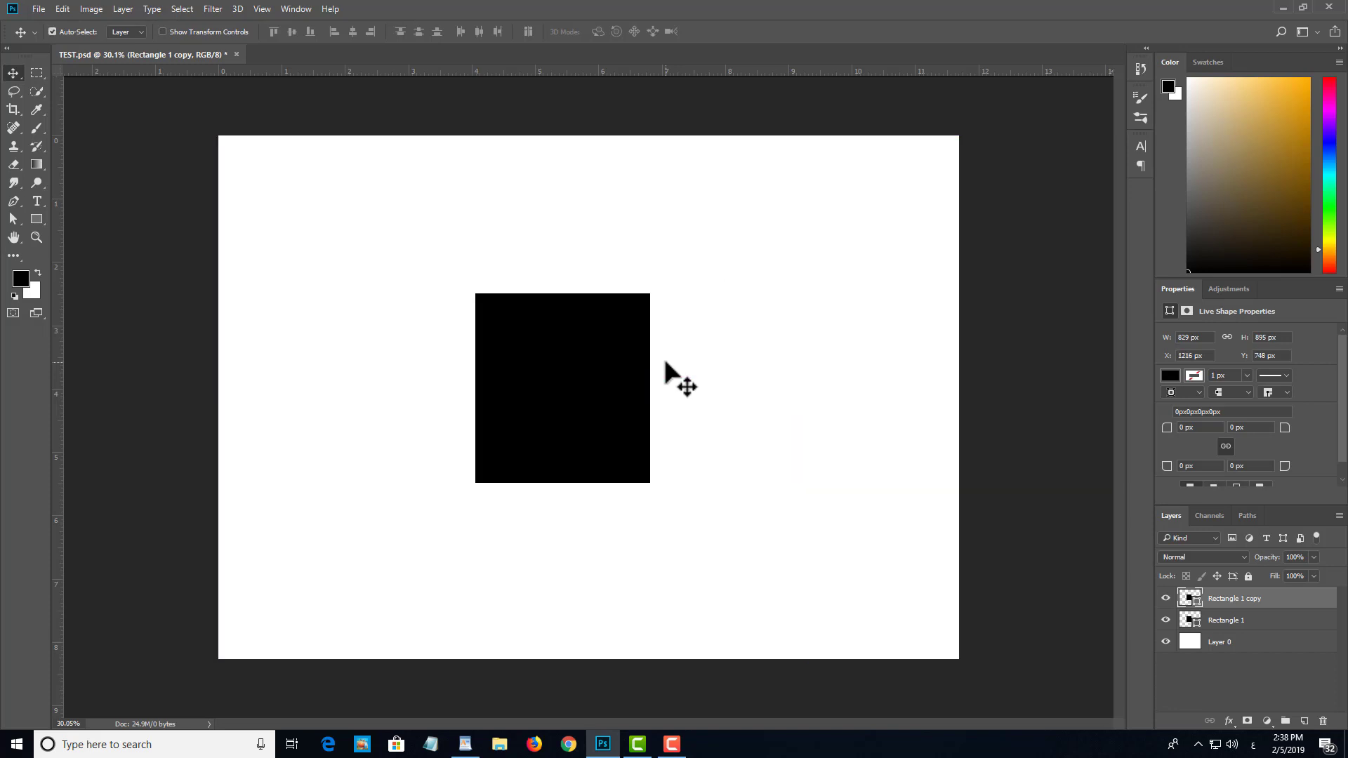
{"action": "left_click_drag", "start_coordinate": [586, 370], "coordinate": [610, 461]}
{"action": "key", "text": "Delete"}
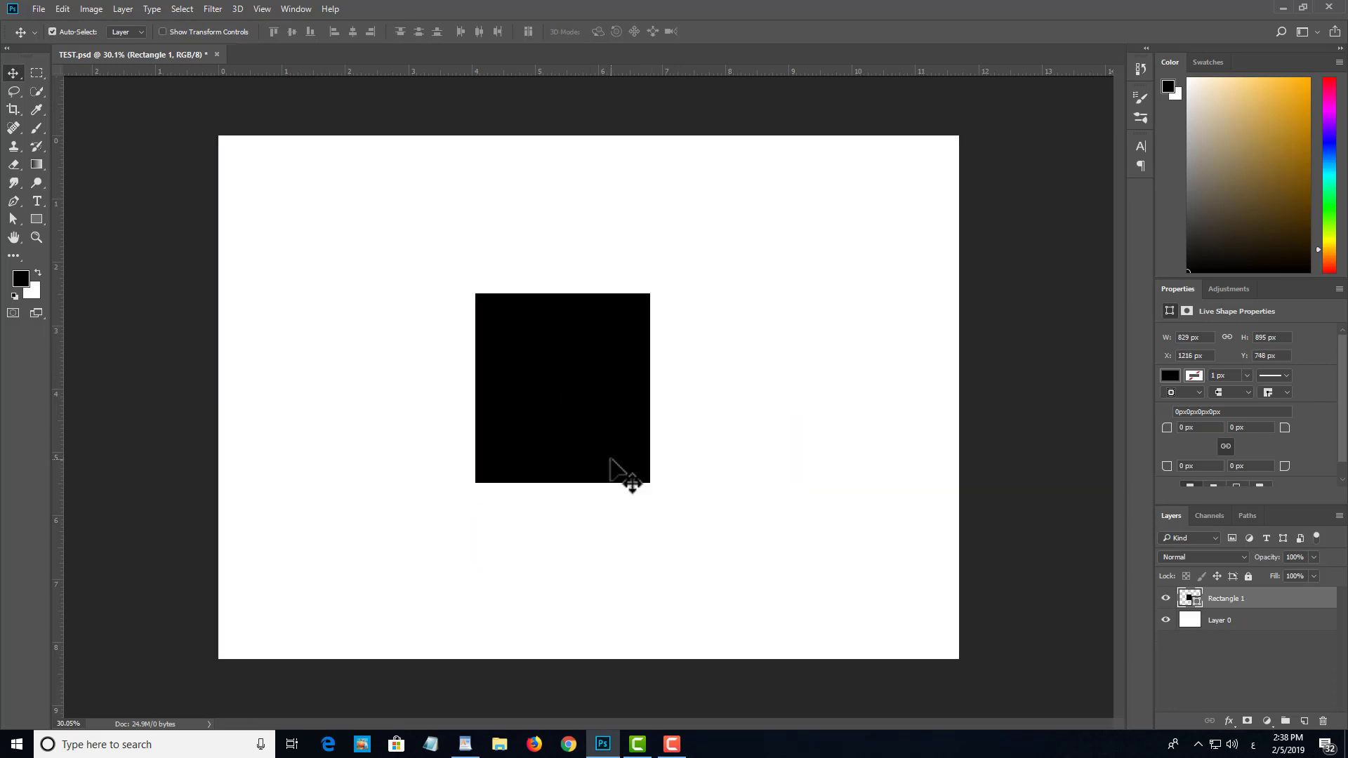
Step: Move the black rectangle up and left to about X 691 px, Y 512 px, and practise duplicating its layer and removing the copy
{"action": "left_click_drag", "start_coordinate": [623, 391], "coordinate": [518, 348]}
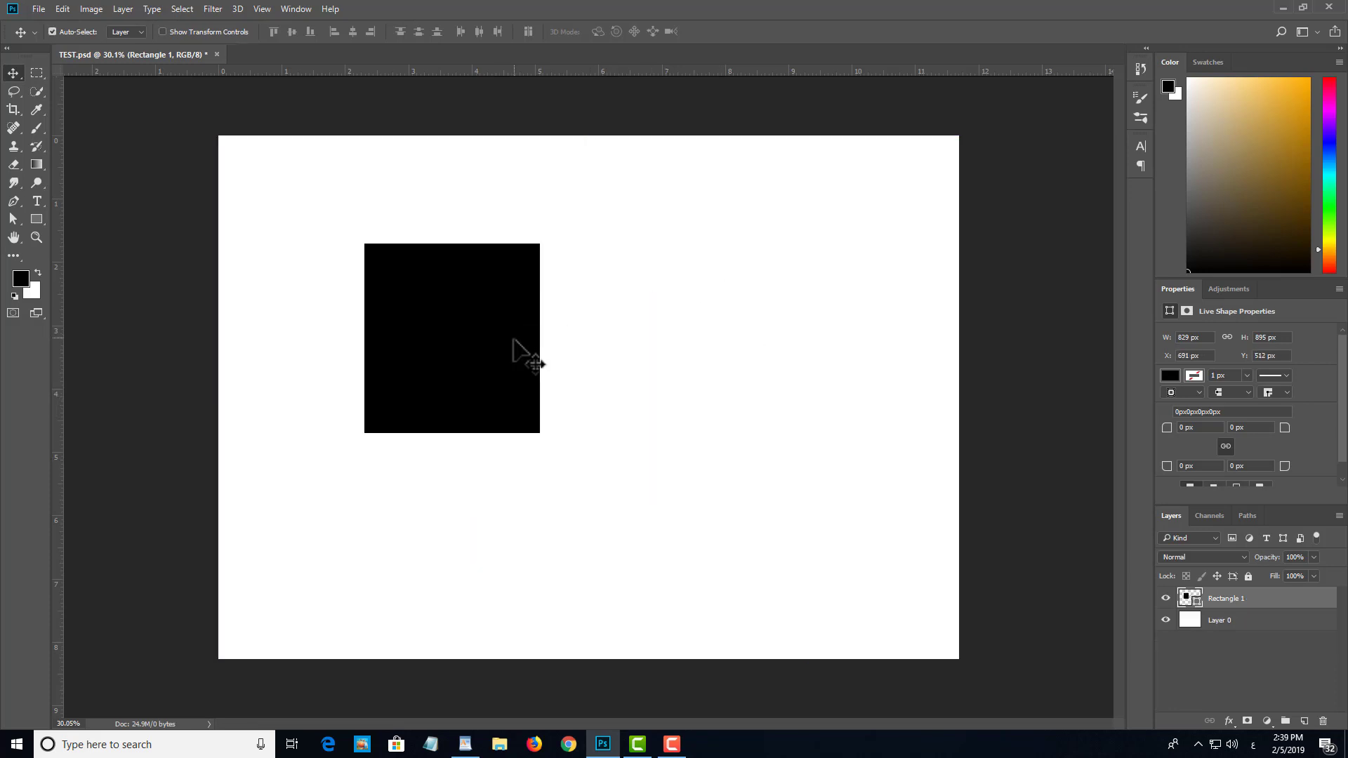
{"action": "key", "text": "ctrl+j"}
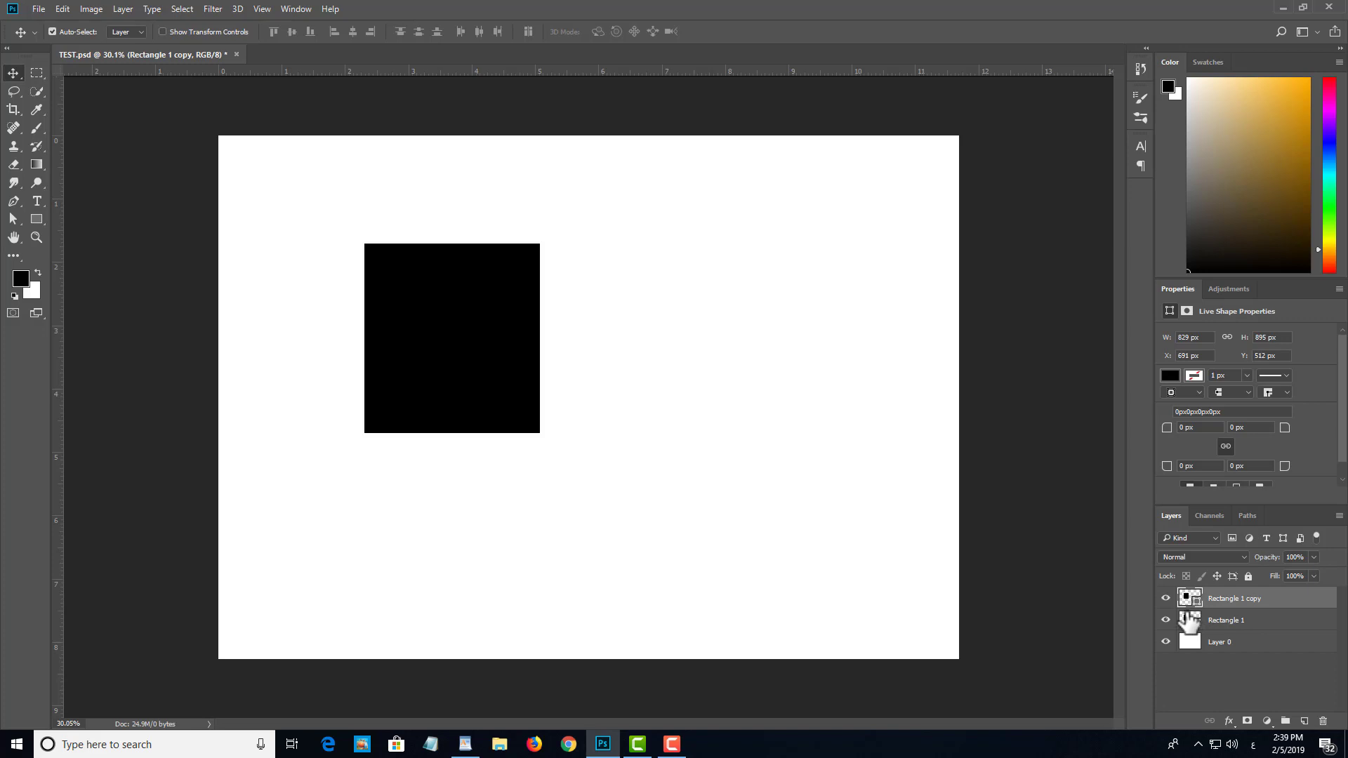
{"action": "key", "text": "ctrl+z"}
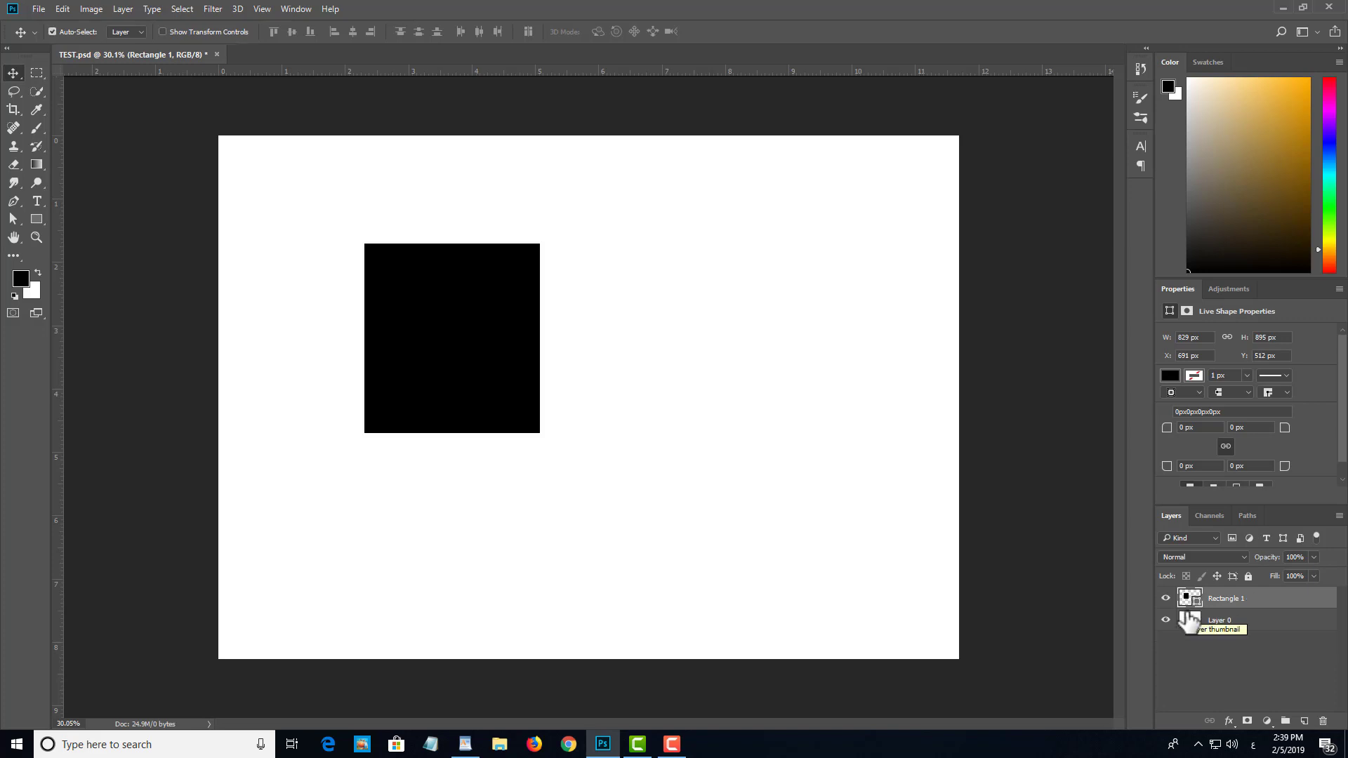
{"action": "key", "text": "ctrl+j"}
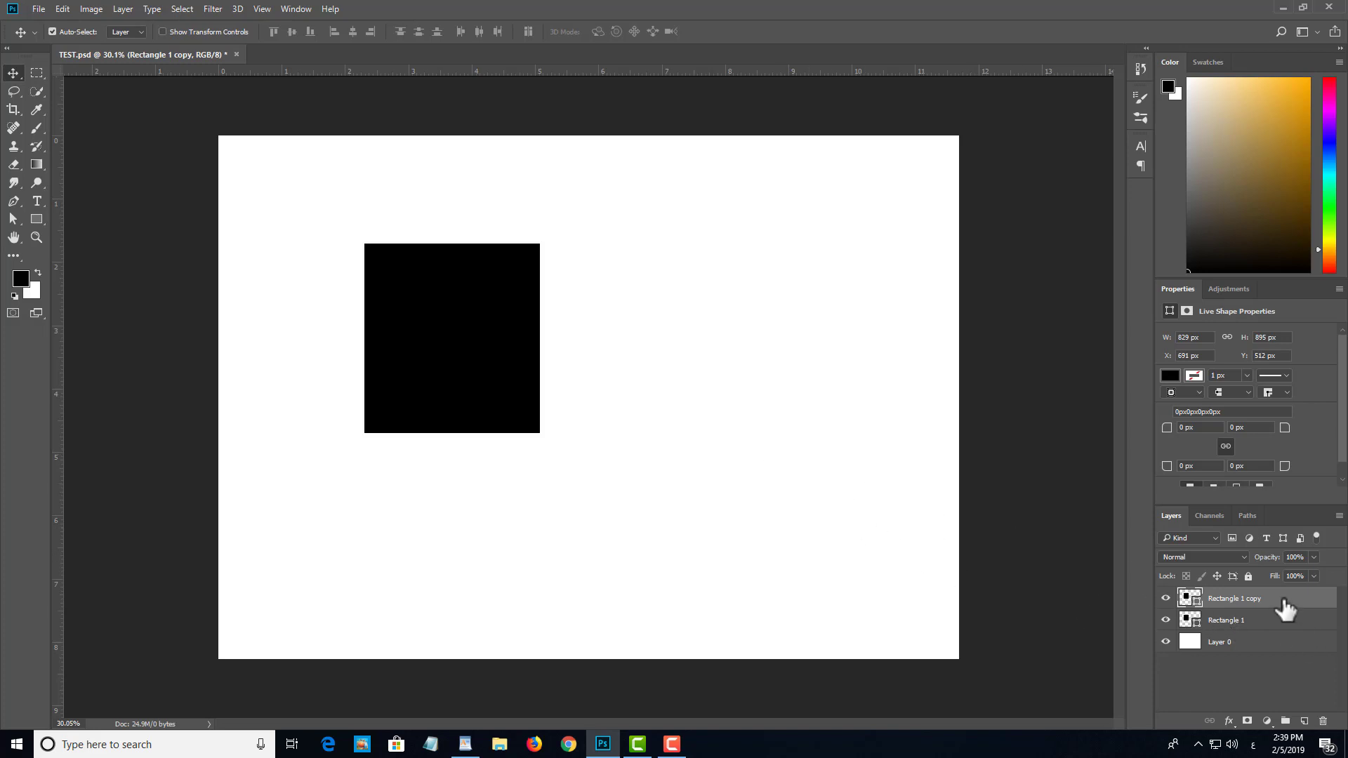
{"action": "key", "text": "Delete"}
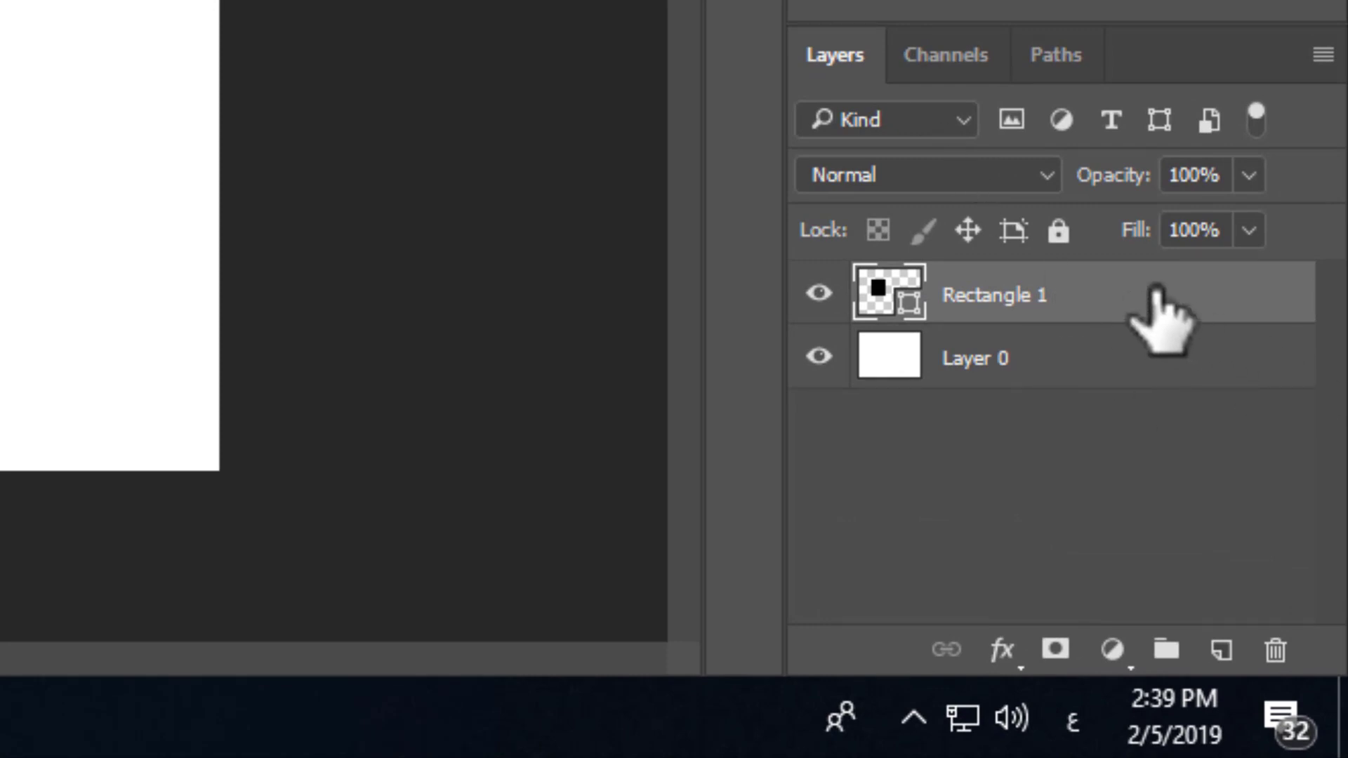
Step: Duplicate the Rectangle 1 layer from the layer list and by shortcut command, deleting the copy each time
{"action": "left_click_drag", "start_coordinate": [1151, 293], "coordinate": [1222, 651]}
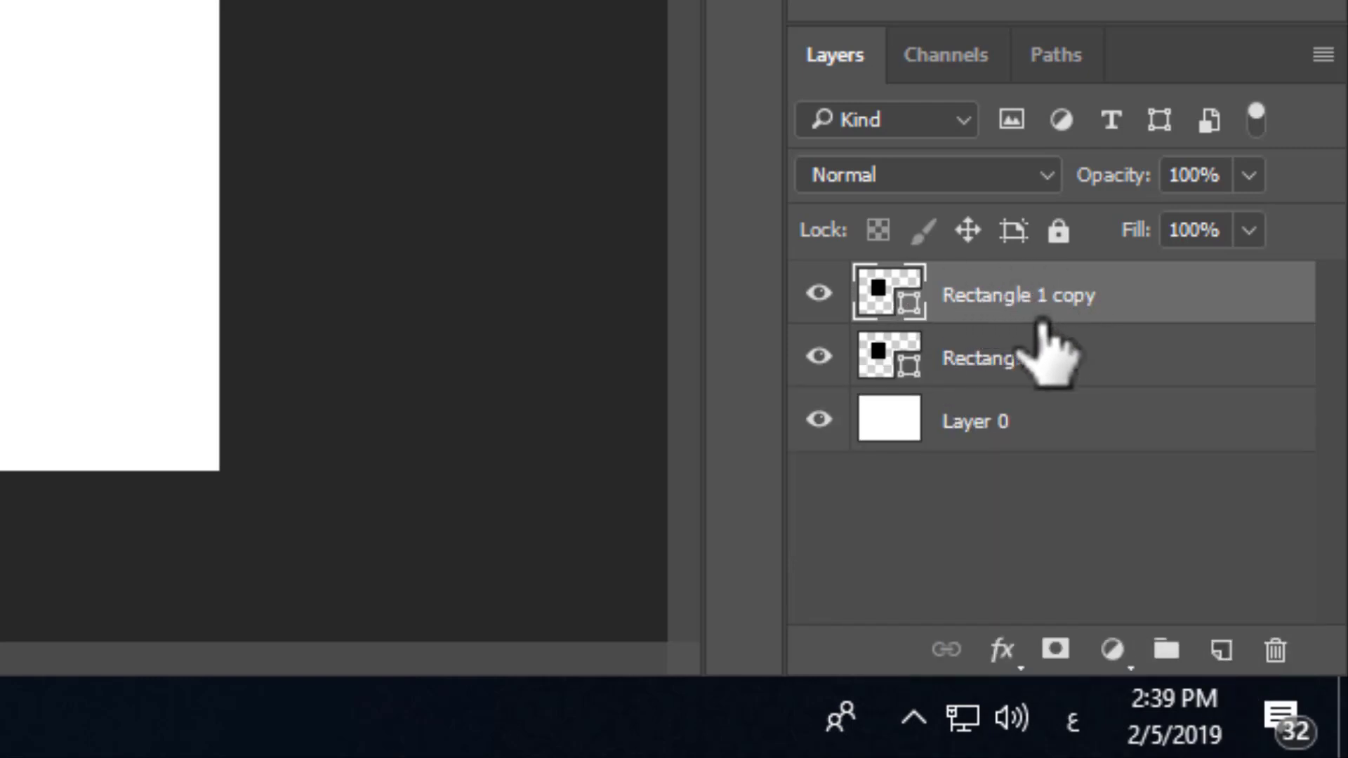
{"action": "key", "text": "Delete"}
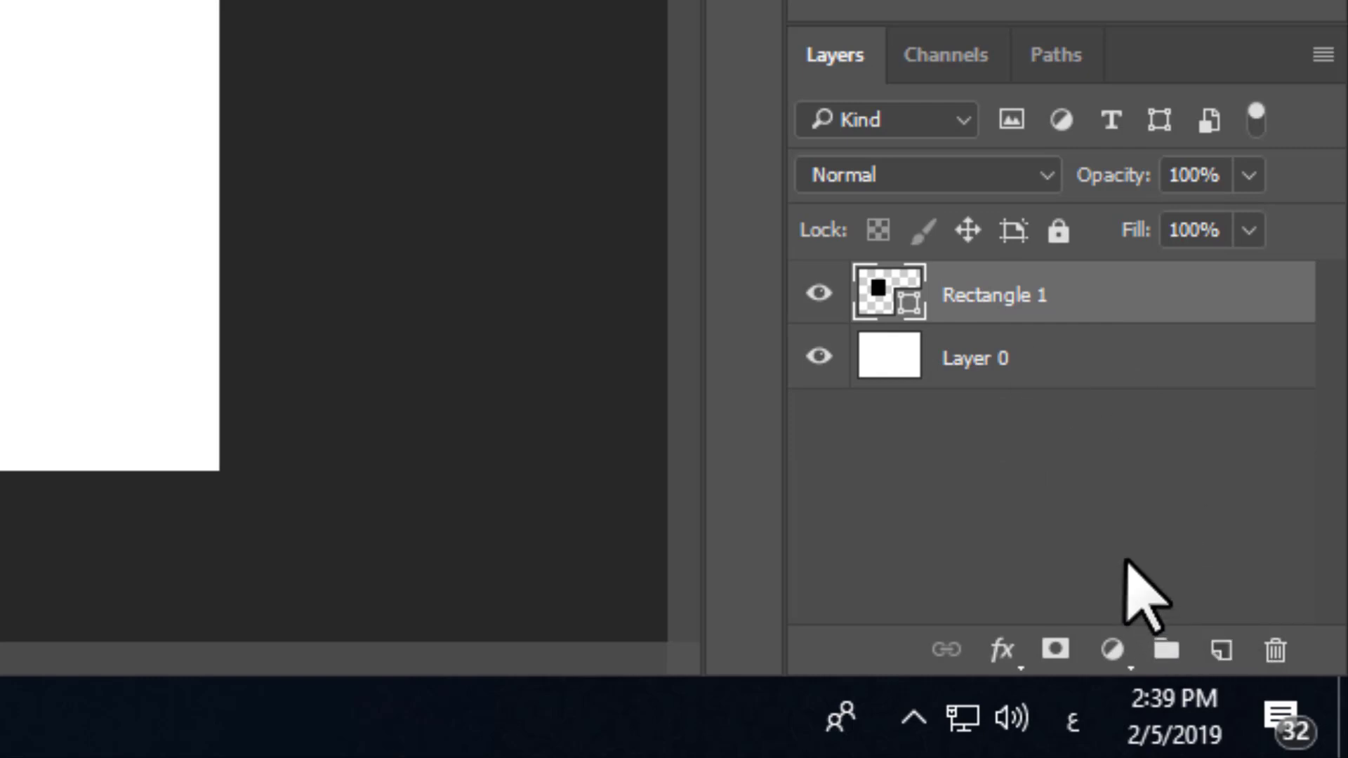
{"action": "key", "text": "ctrl+j"}
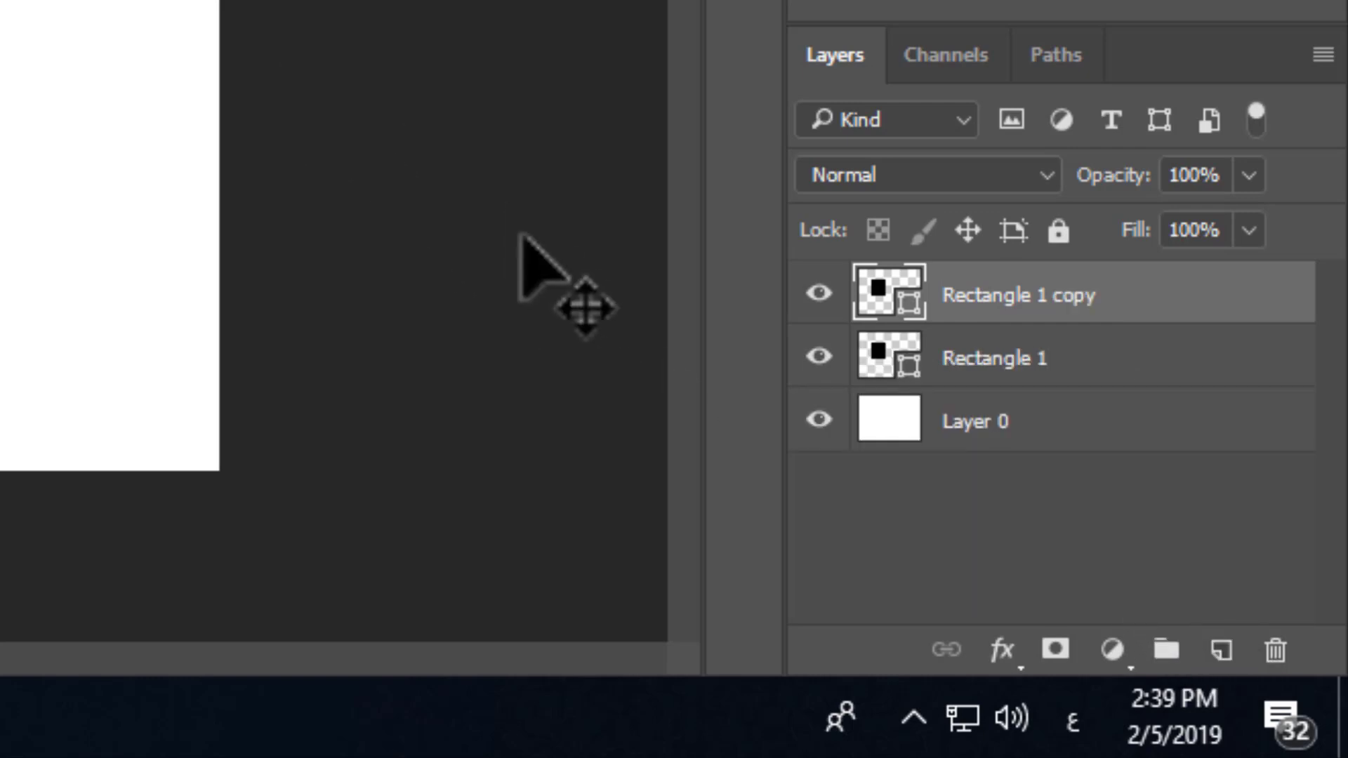
{"action": "key", "text": "Delete"}
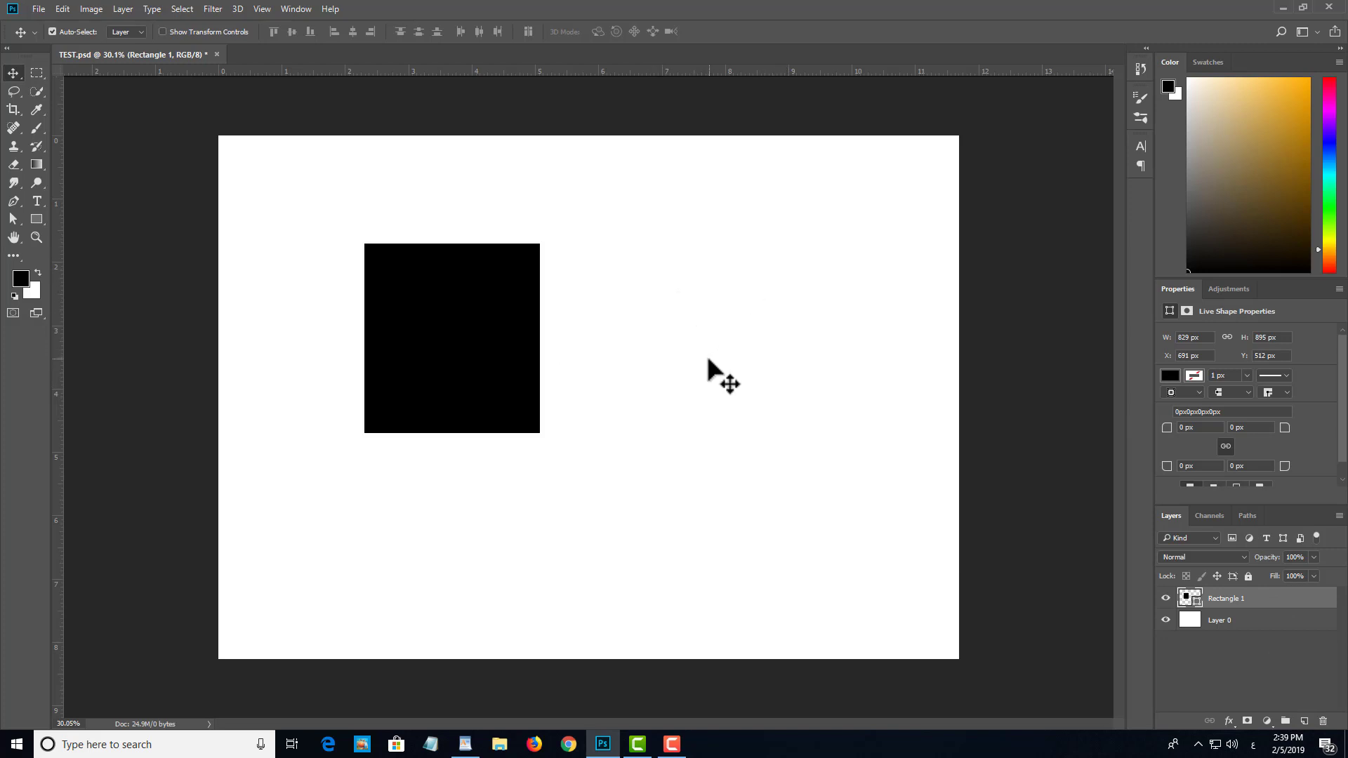
Step: Move the black rectangle down and right to about X 1213 px, Y 875 px
{"action": "left_click", "coordinate": [587, 523]}
{"action": "key", "text": "ctrl+t"}
{"action": "left_click_drag", "start_coordinate": [441, 308], "coordinate": [554, 386]}
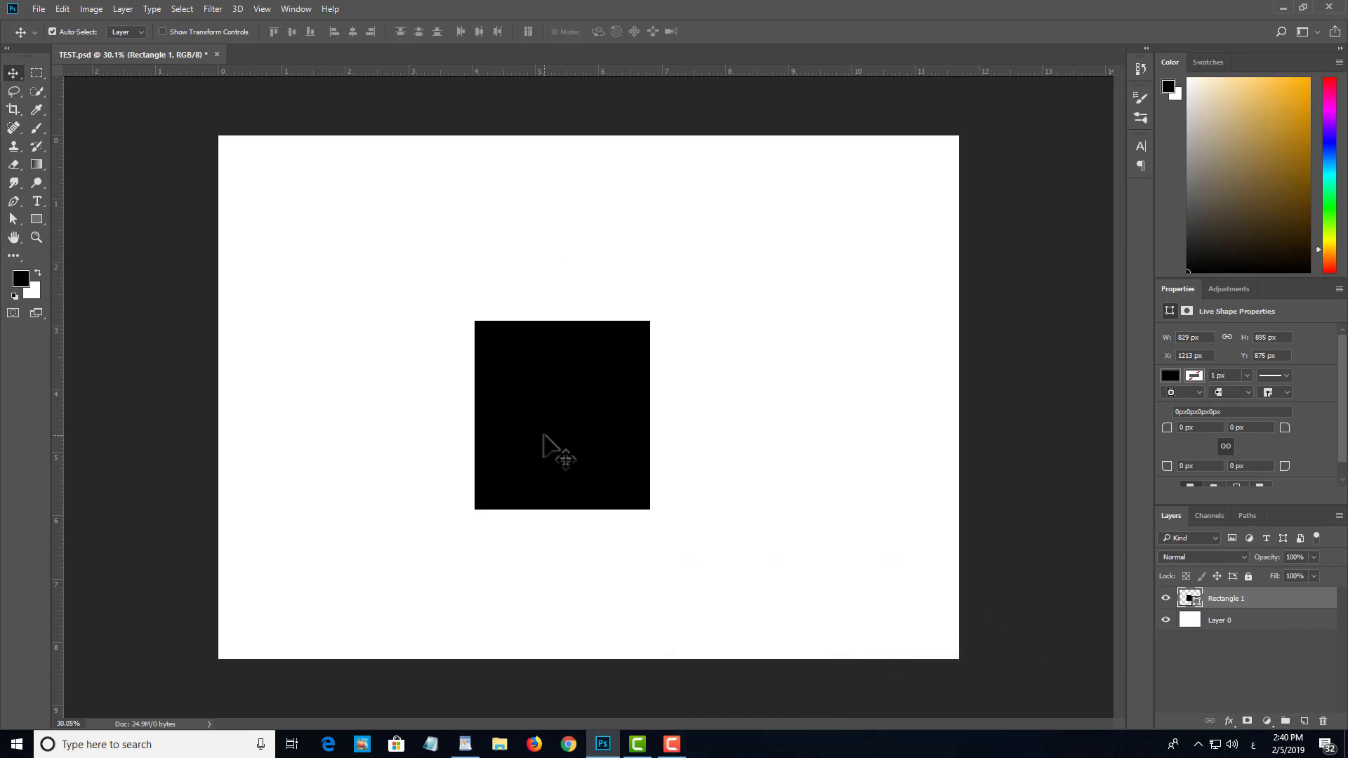
Step: Use Free Transform to shrink the black rectangle proportionally about its centre to about 34%
{"action": "key", "text": "ctrl"}
{"action": "key", "text": "ctrl+t"}
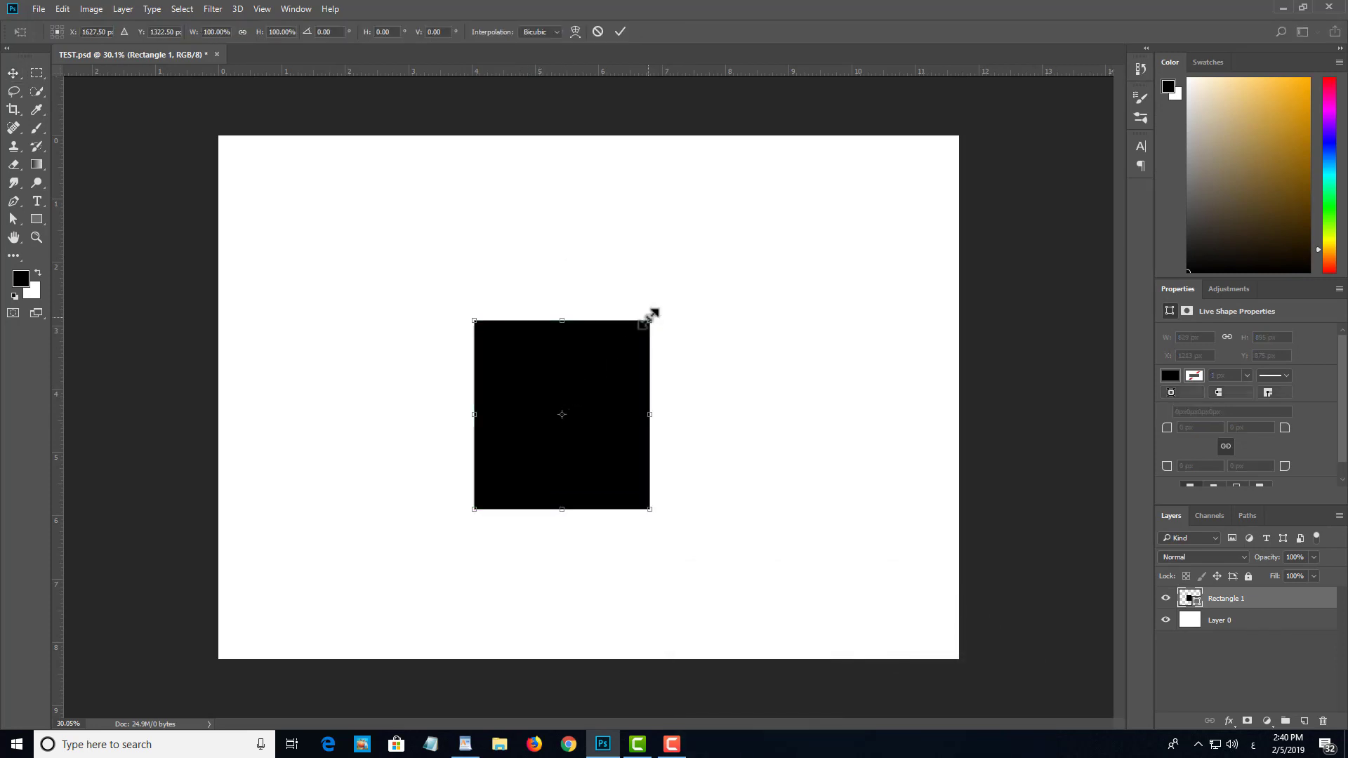
{"action": "left_click_drag", "start_coordinate": [653, 312], "coordinate": [594, 381]}
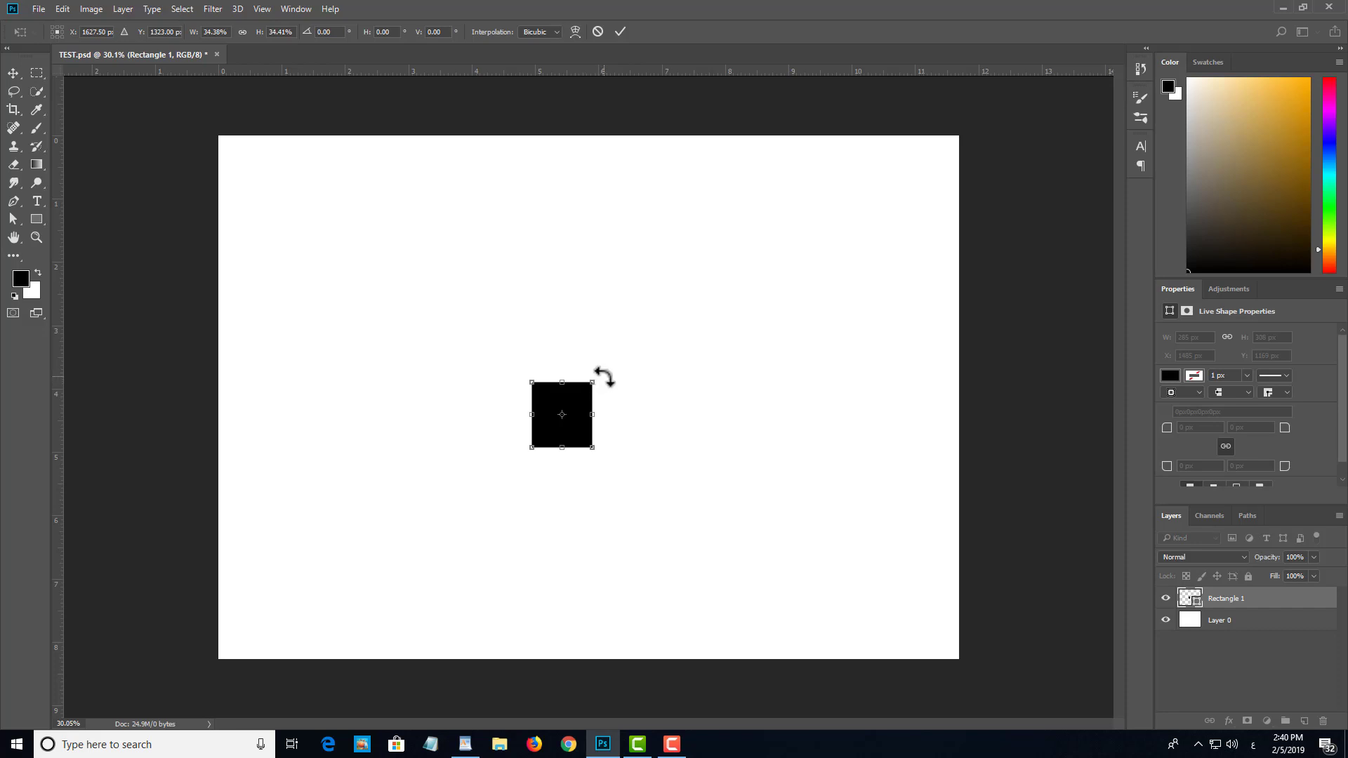
Step: Stretch the black rectangle from its corners and edges to about 265.5% width and 142.7% height
{"action": "left_click_drag", "start_coordinate": [604, 377], "coordinate": [816, 286]}
{"action": "key", "text": "ctrl+z"}
{"action": "left_click_drag", "start_coordinate": [675, 446], "coordinate": [676, 558]}
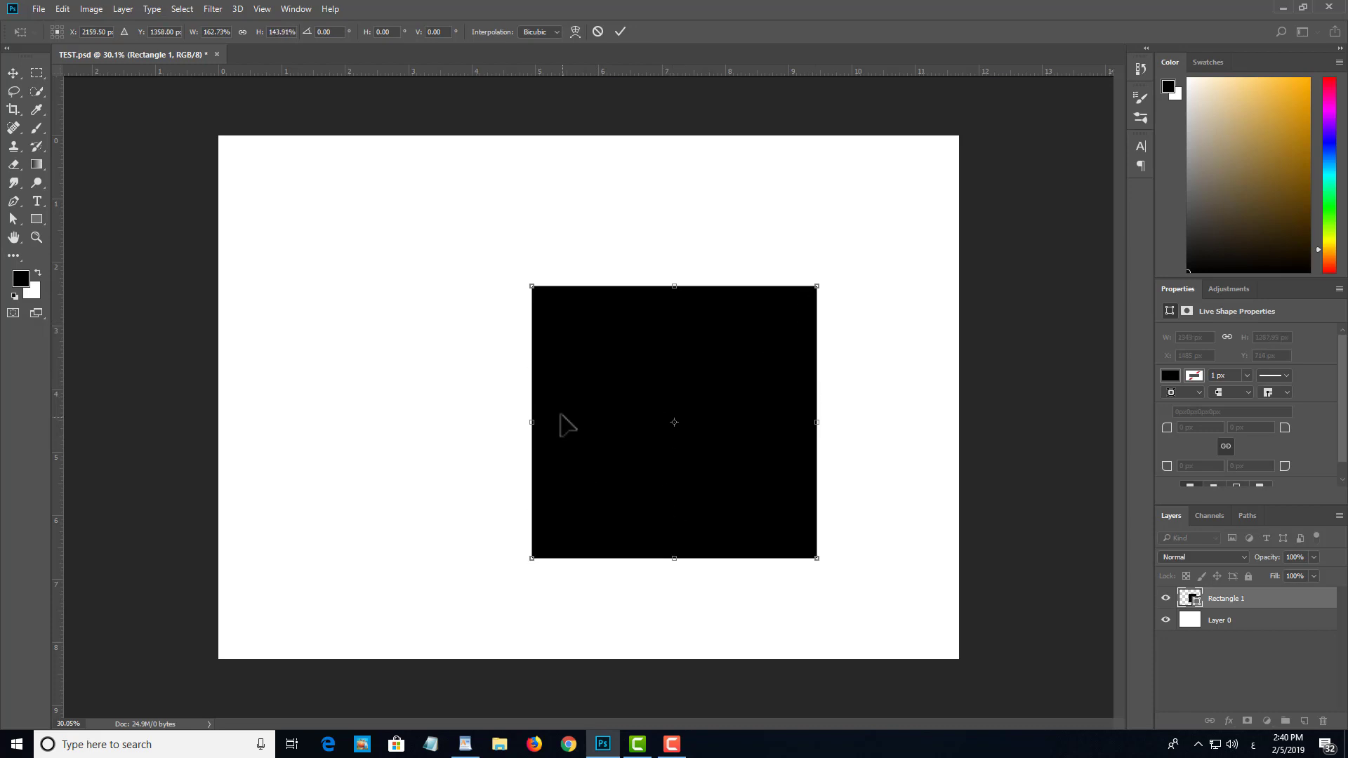
{"action": "left_click_drag", "start_coordinate": [531, 422], "coordinate": [350, 421]}
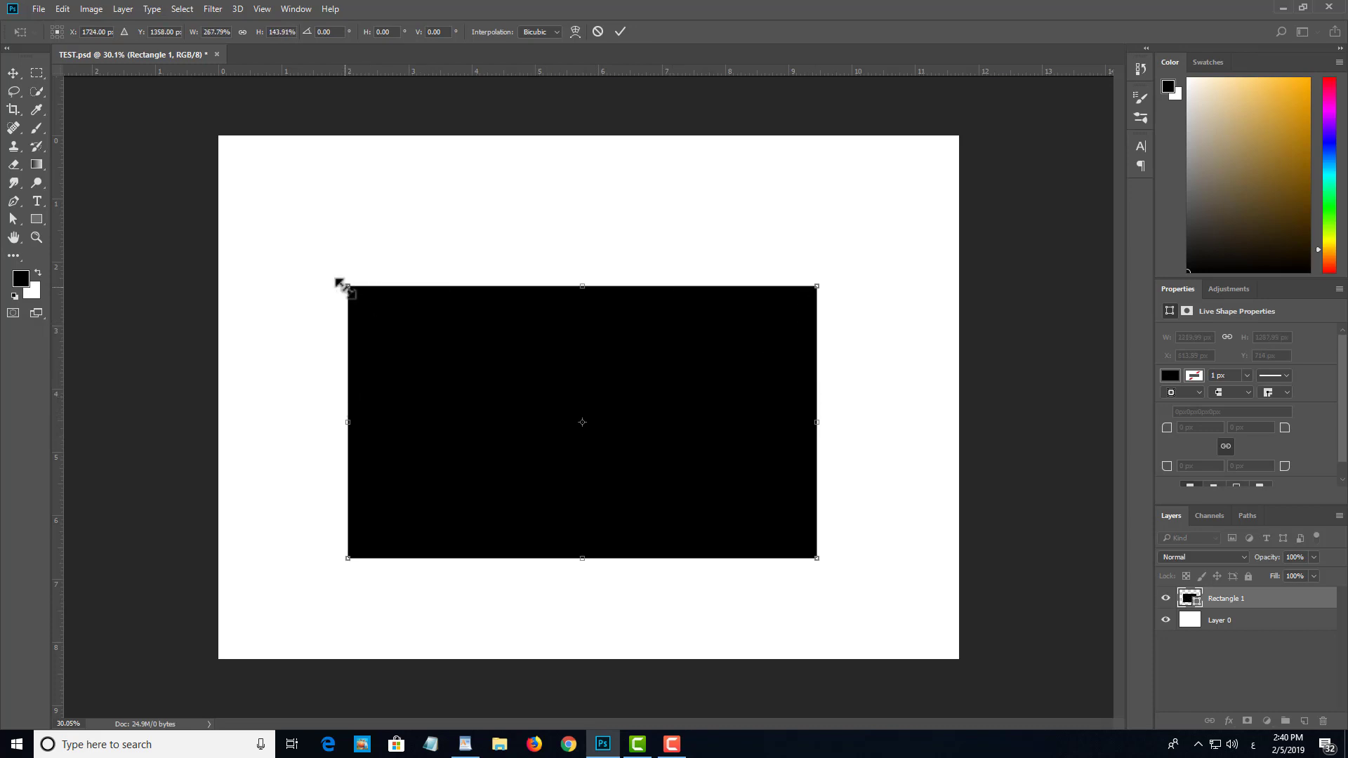
{"action": "left_click_drag", "start_coordinate": [338, 285], "coordinate": [410, 320]}
{"action": "left_click_drag", "start_coordinate": [513, 377], "coordinate": [381, 235]}
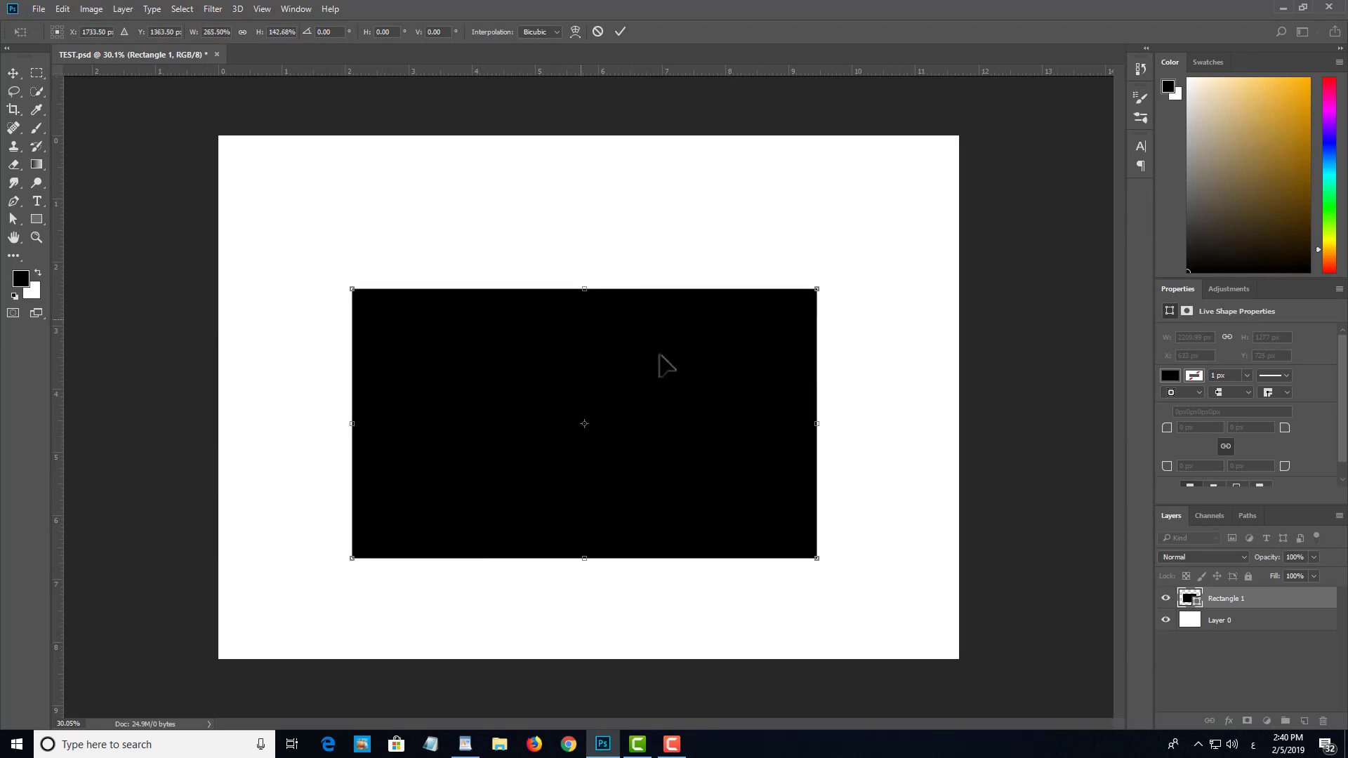